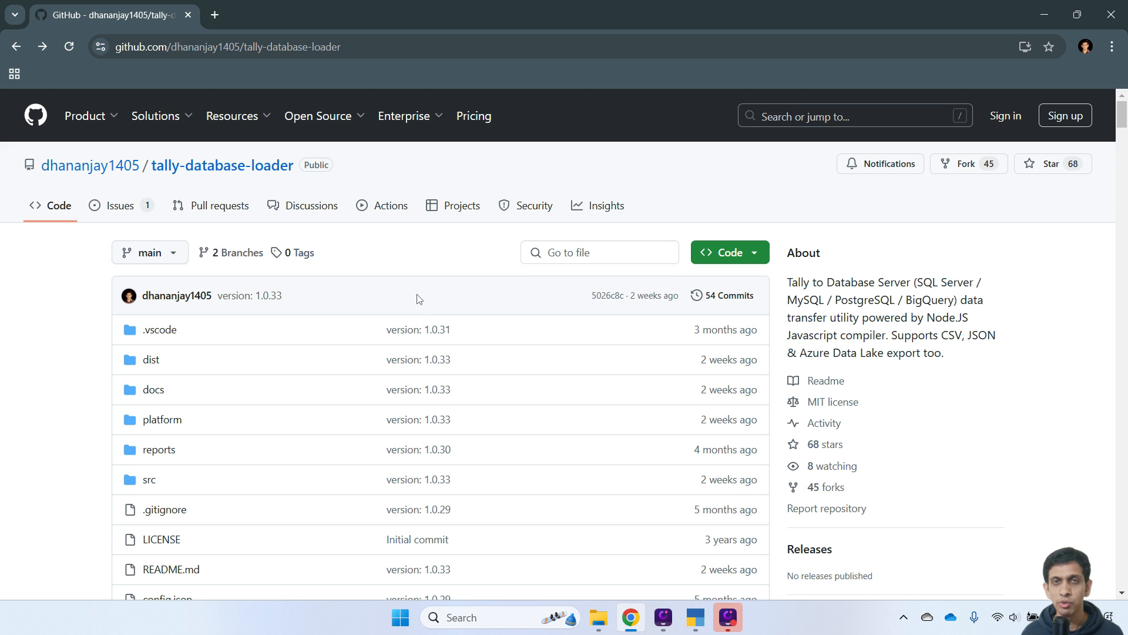
# Go to the Download section of the tally-database-loader README and review the download and version information.
pyautogui.scroll(-15, 409, 316)
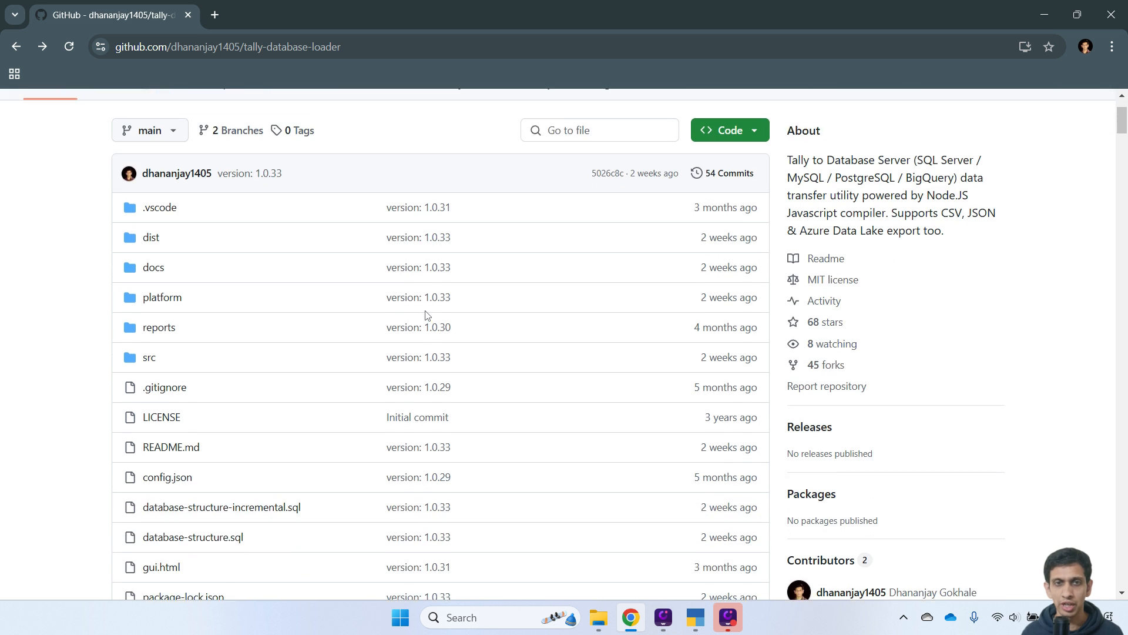
pyautogui.scroll(-7, 455, 313)
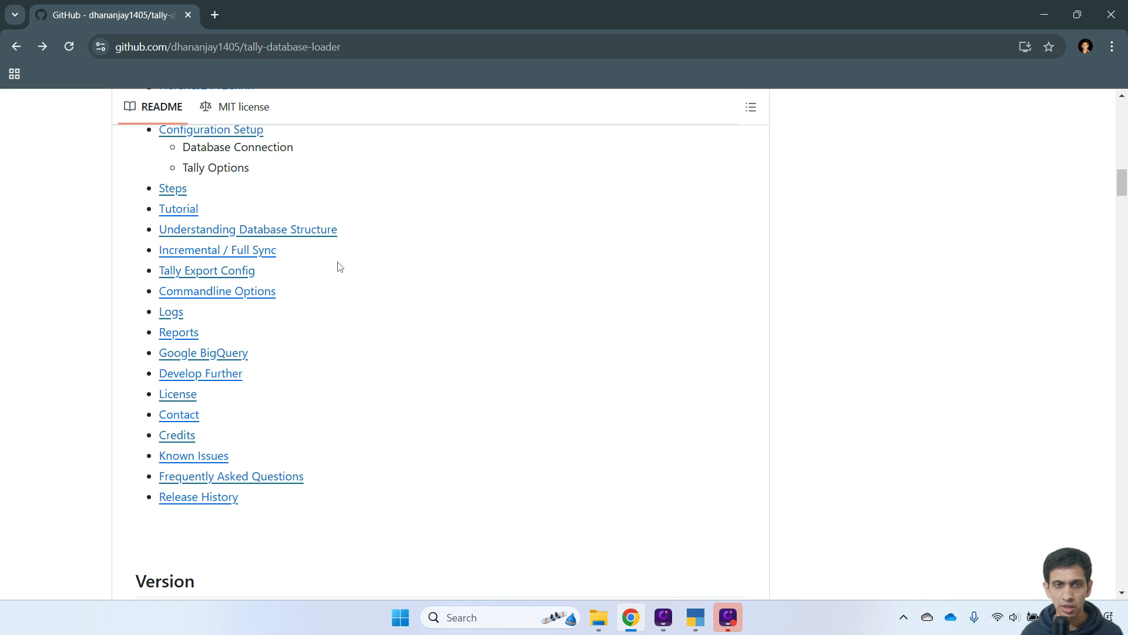
pyautogui.scroll(1, 461, 269)
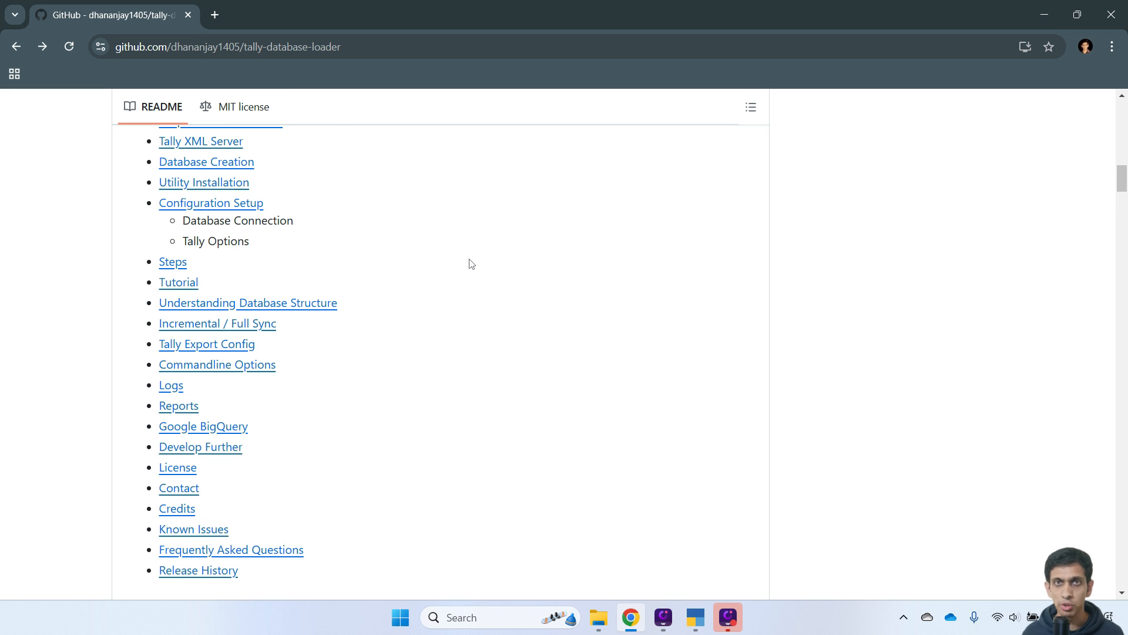
pyautogui.scroll(3, 470, 284)
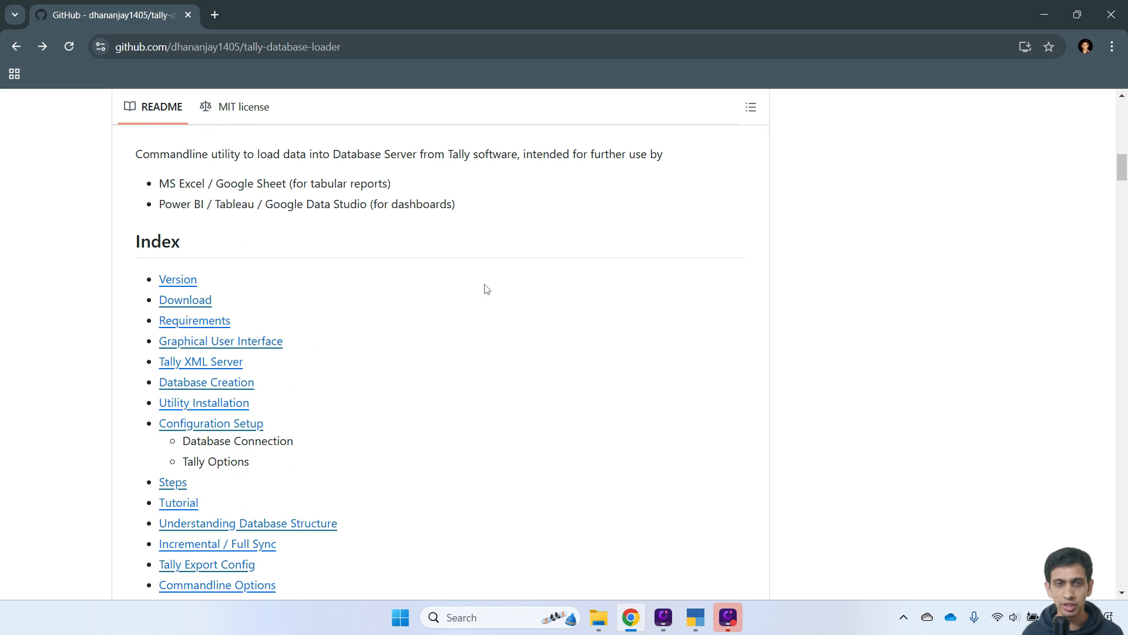
pyautogui.click(197, 306)
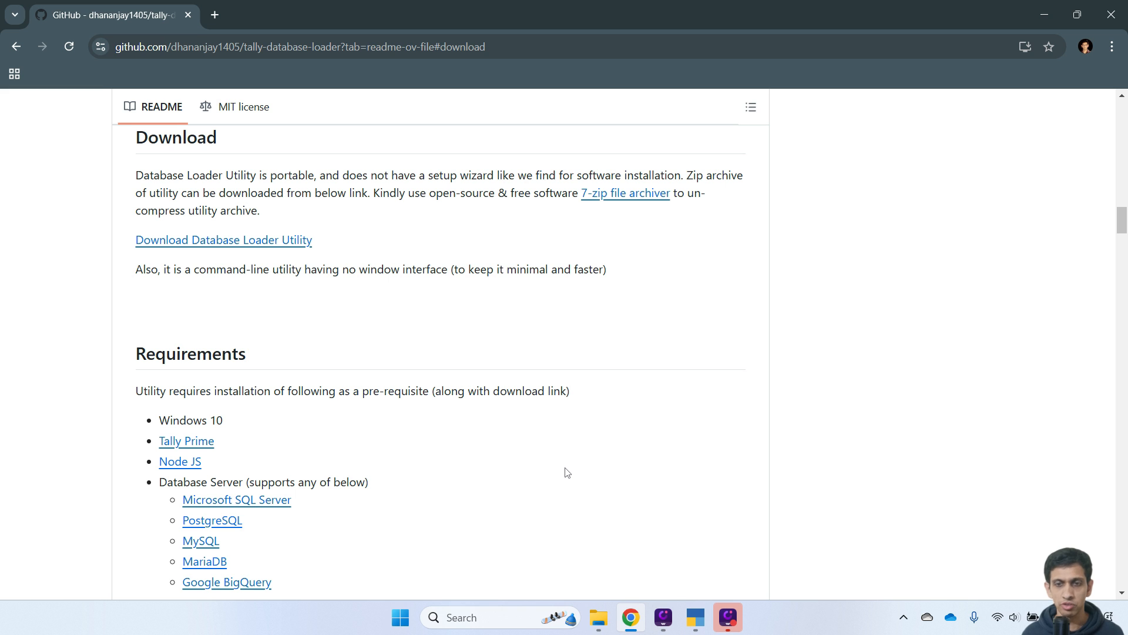
pyautogui.scroll(5, 567, 464)
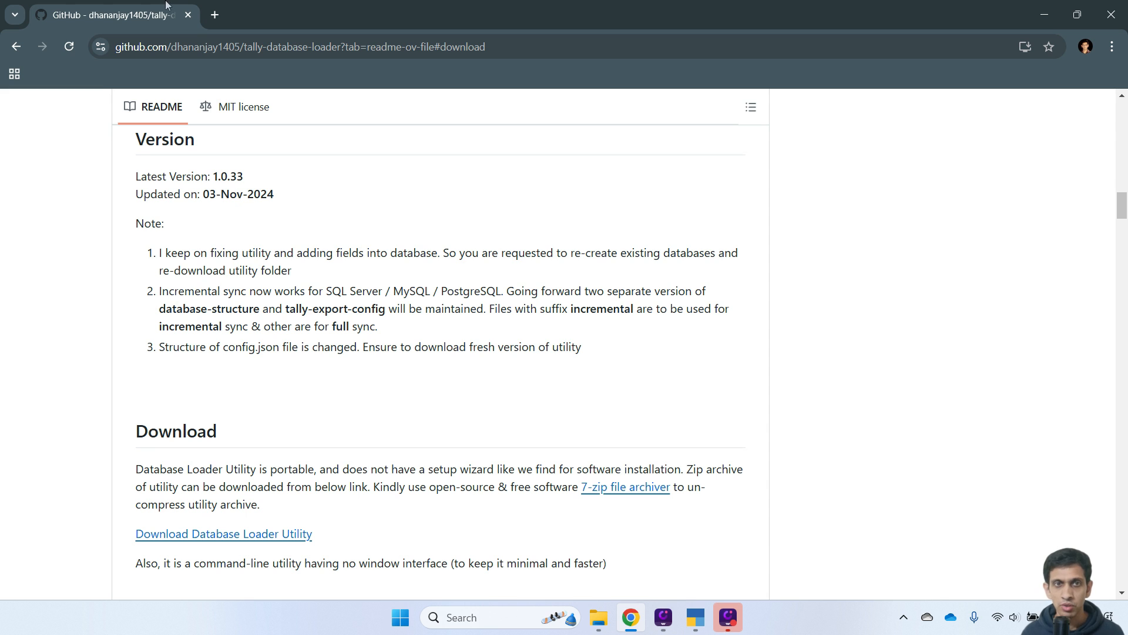
# Search Google for "google bigquery" in a new browser tab and open the BigQuery console from its product page.
pyautogui.click(216, 16)
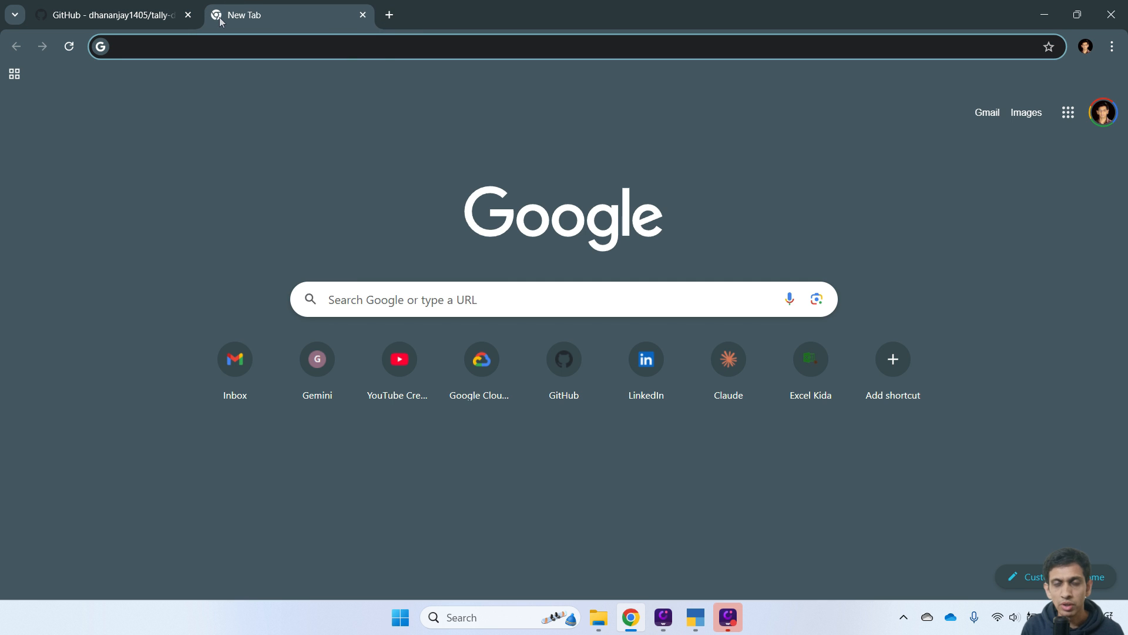
pyautogui.write('google bi')
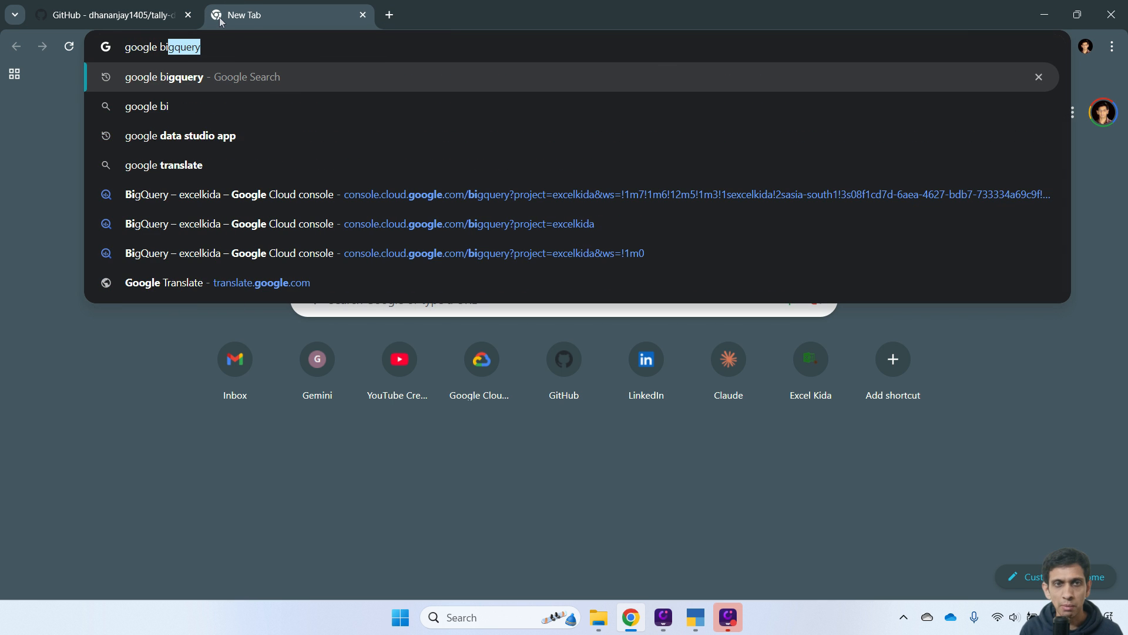
pyautogui.press('Right')
pyautogui.press('Return')
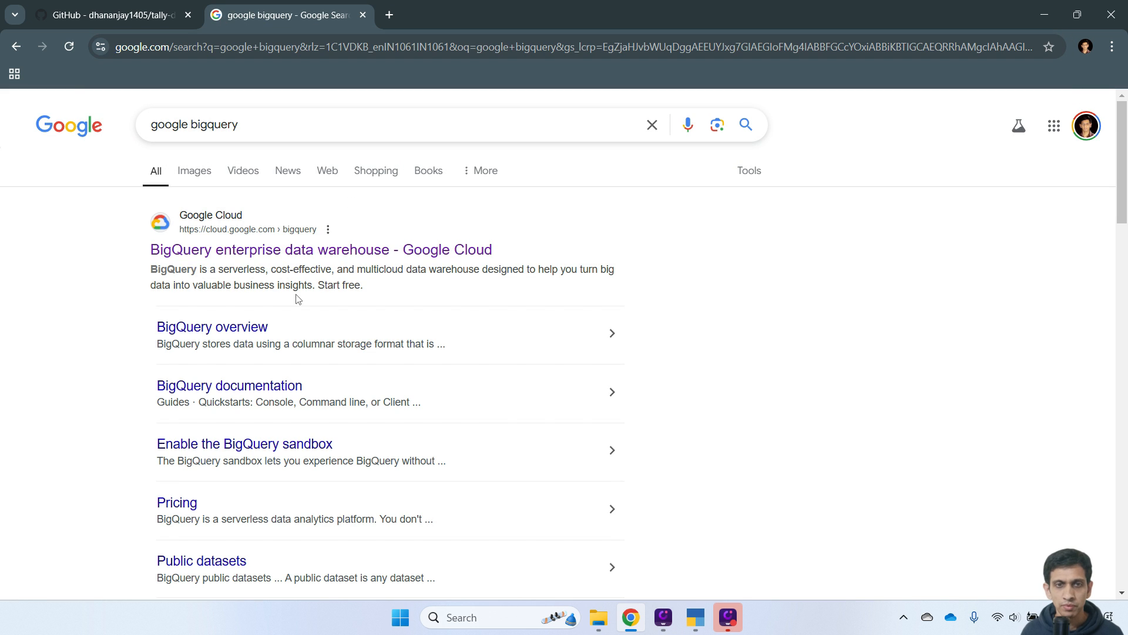
pyautogui.click(354, 252)
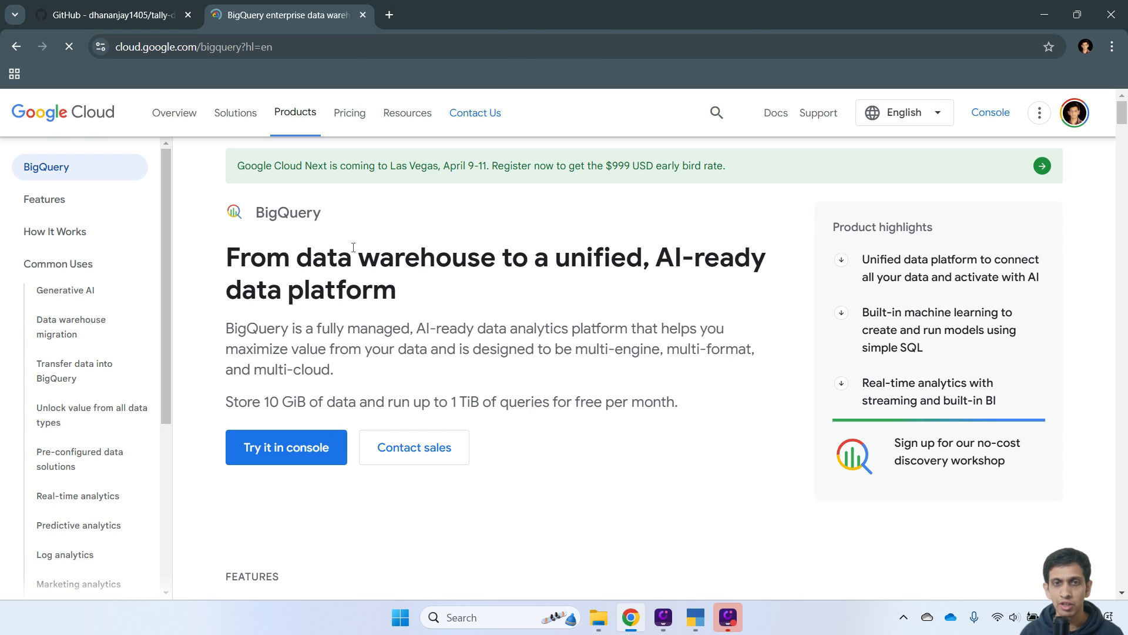
pyautogui.click(279, 454)
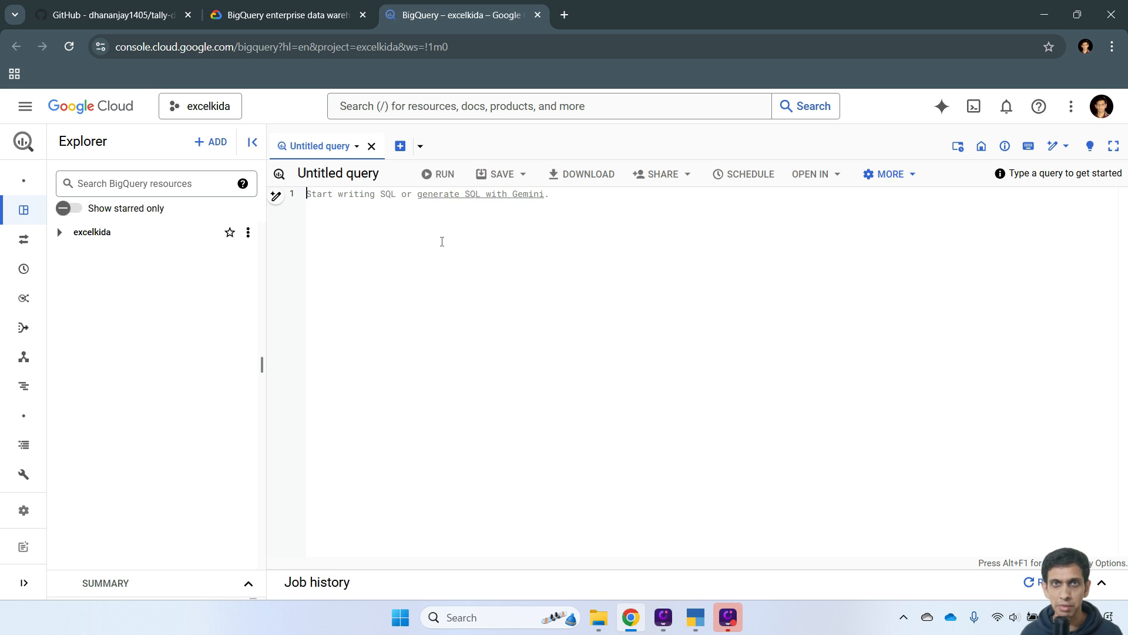
# Return to the tally-database-loader repository and open google-bigquery.md from the docs folder.
pyautogui.click(111, 17)
pyautogui.scroll(20, 312, 183)
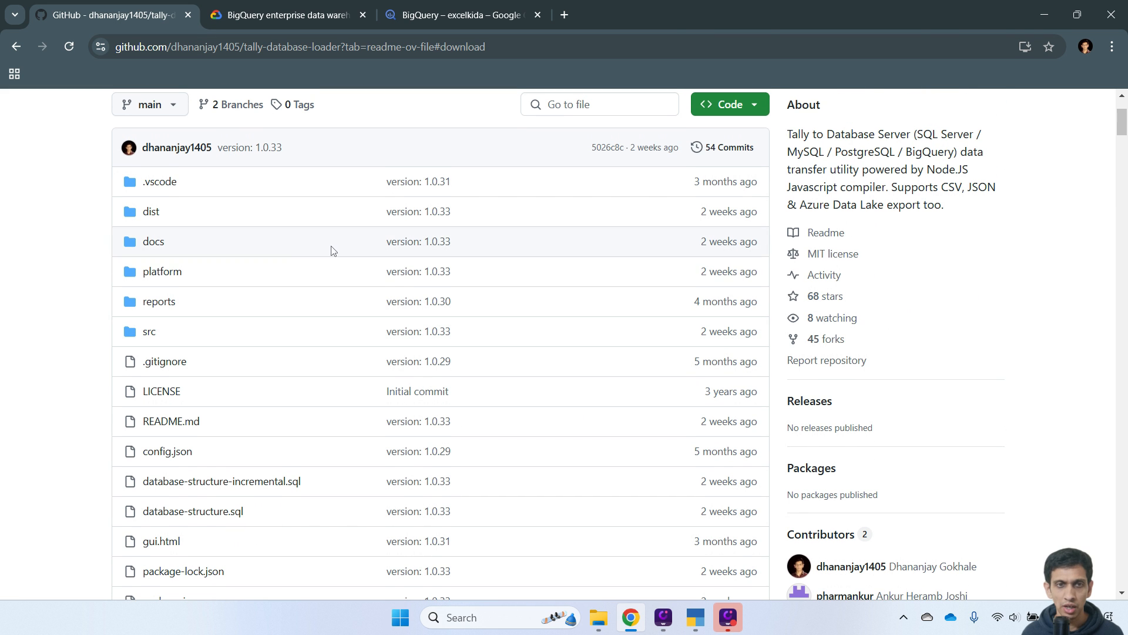
pyautogui.click(154, 245)
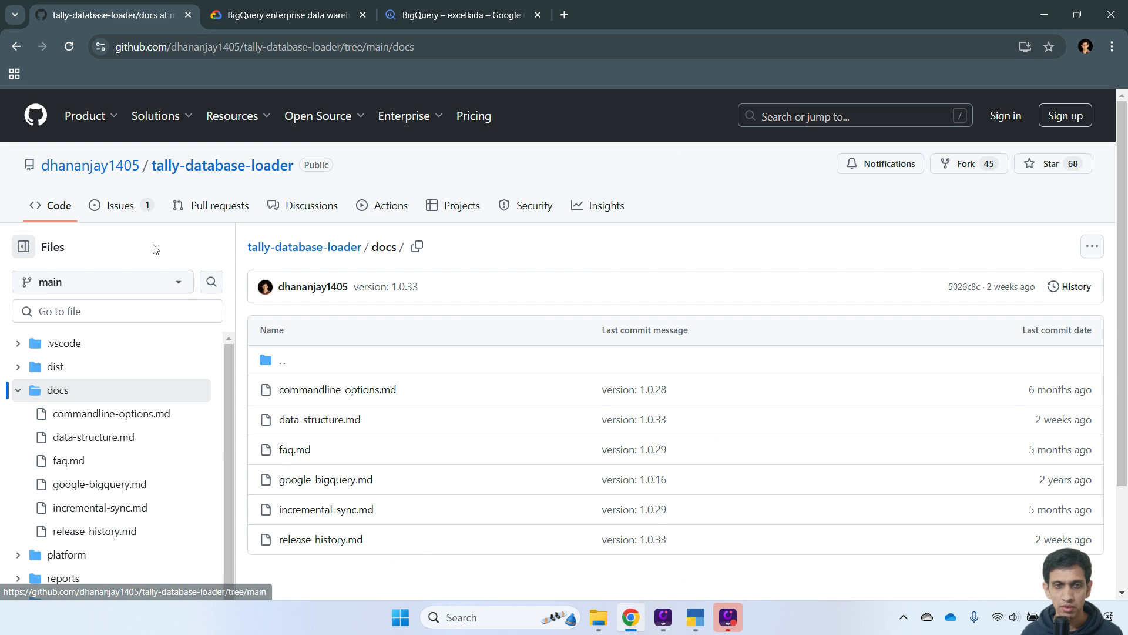
pyautogui.click(305, 481)
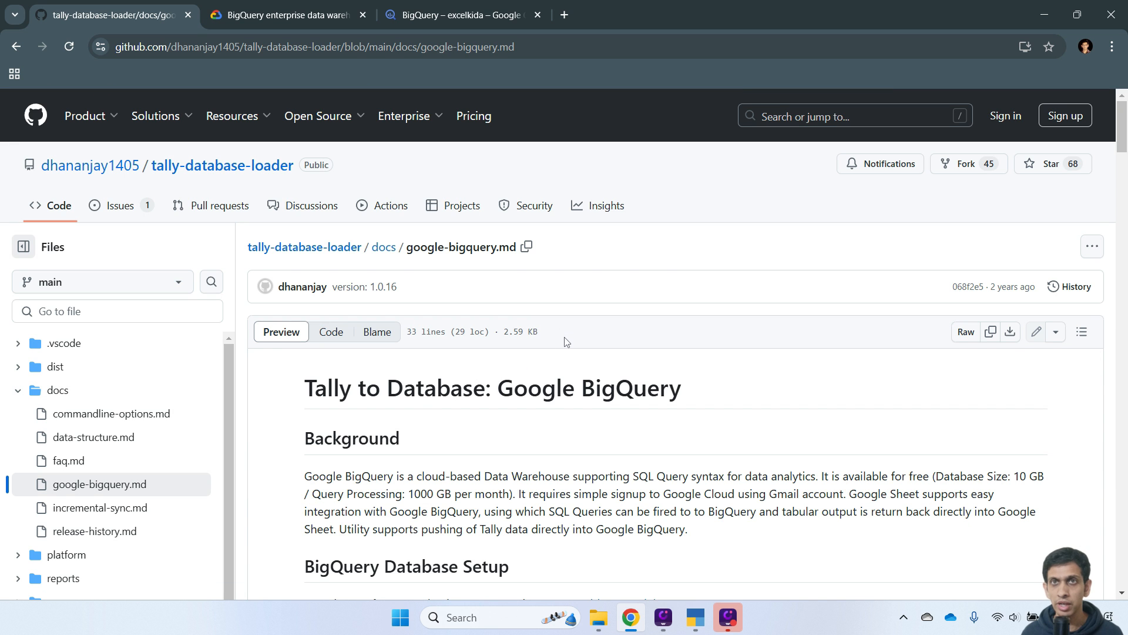
# Read the BigQuery Database Setup instructions on creating the tallydb dataset and running the database schema script.
pyautogui.scroll(-2, 567, 348)
pyautogui.scroll(-2, 572, 351)
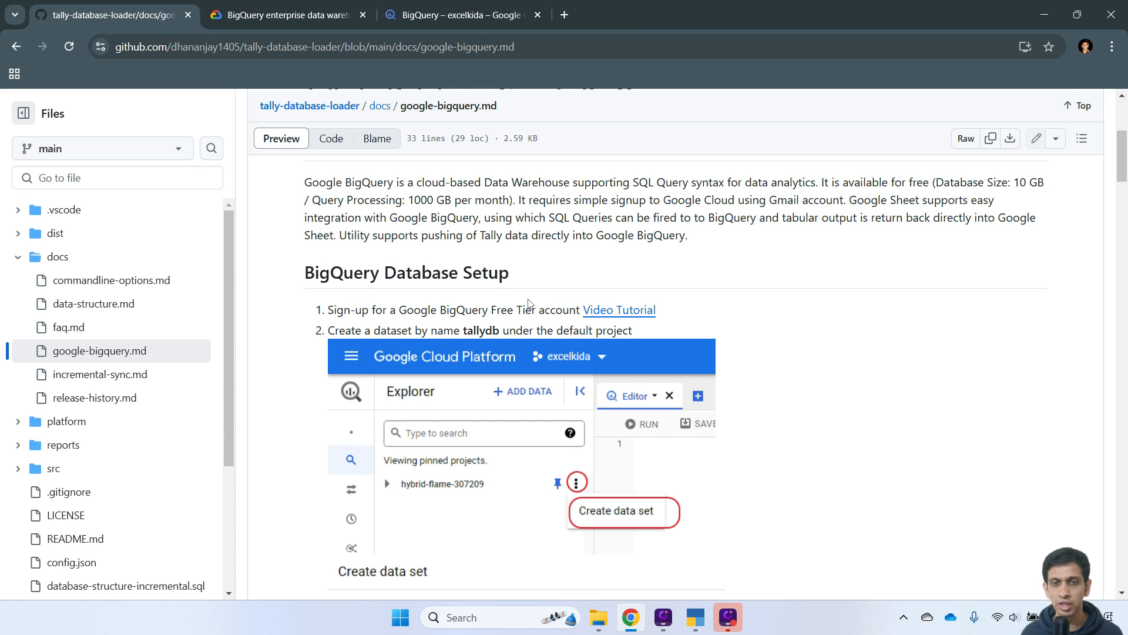
pyautogui.scroll(-1, 431, 293)
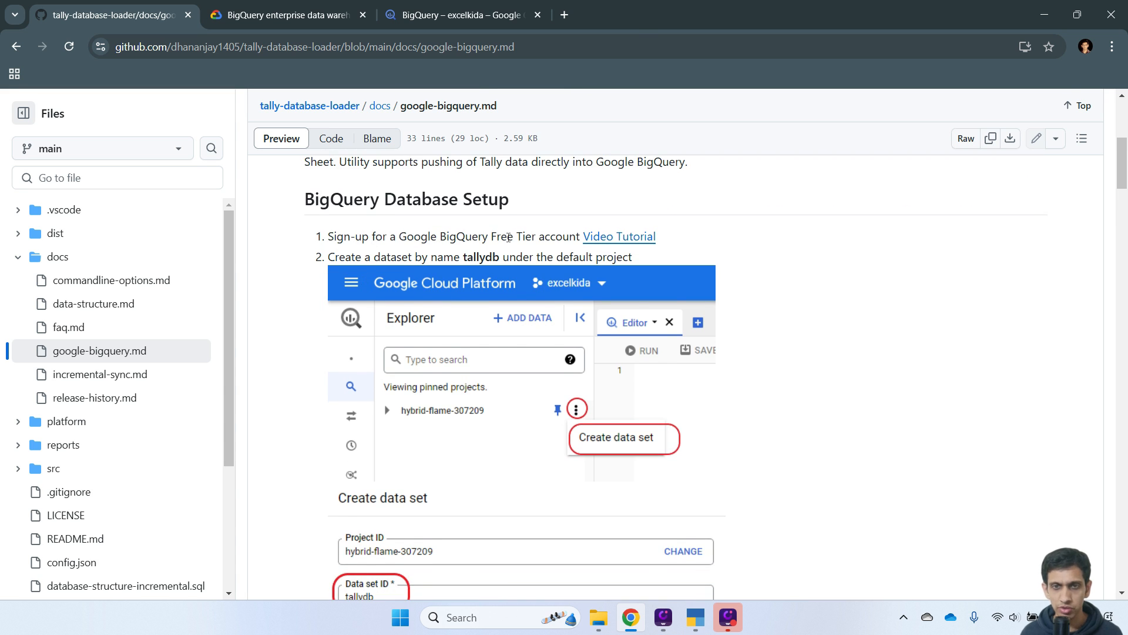
pyautogui.scroll(-4, 509, 236)
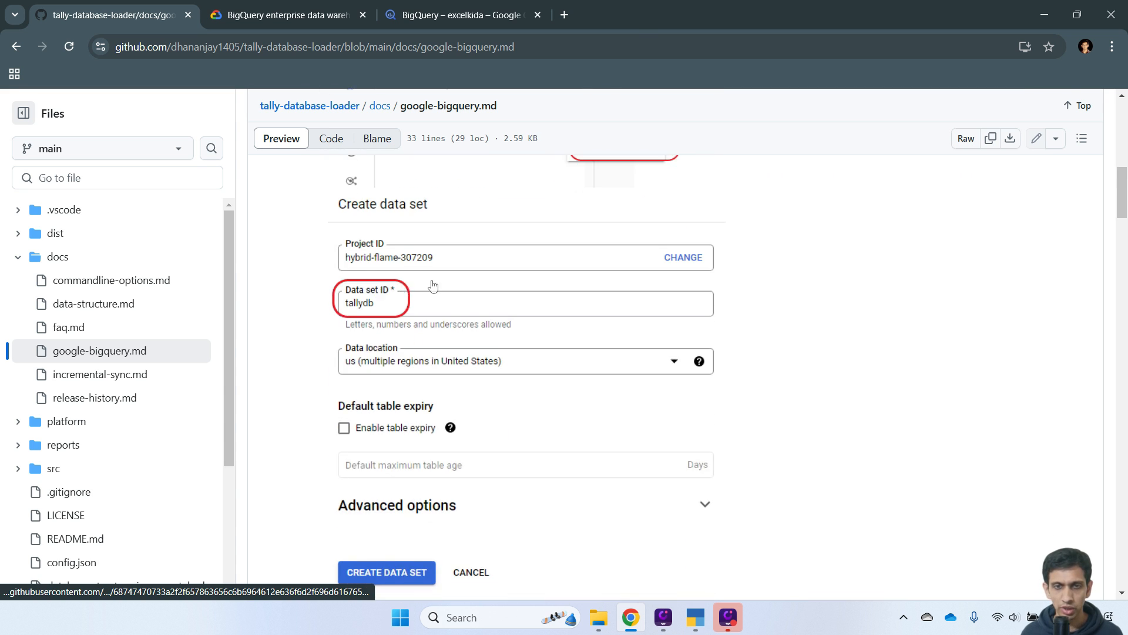
pyautogui.scroll(-4, 433, 285)
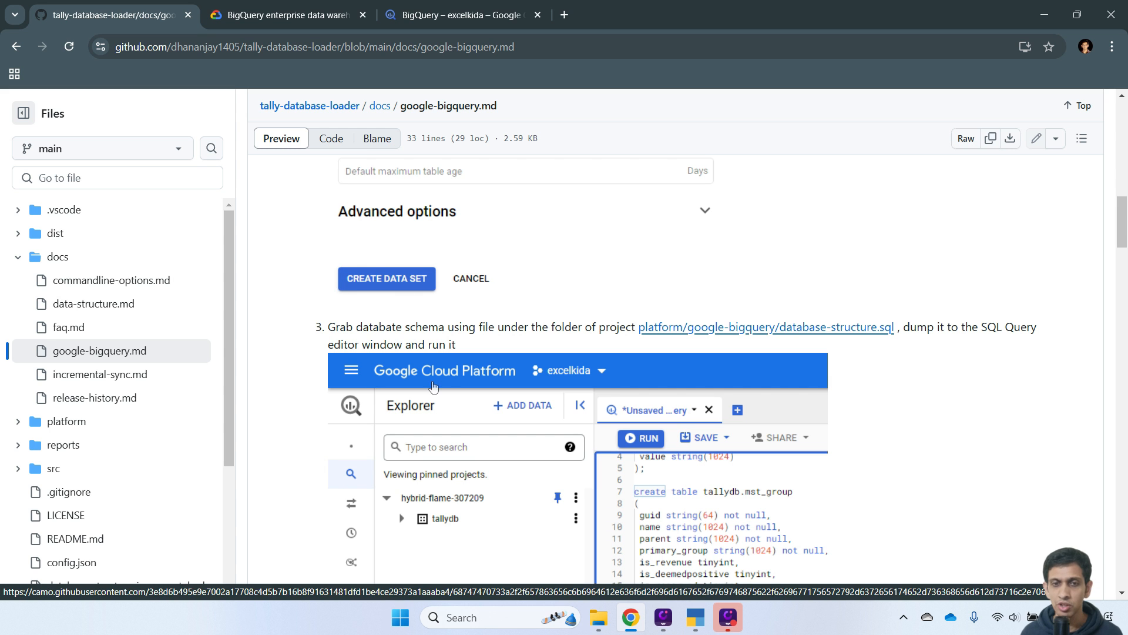
pyautogui.scroll(2, 362, 285)
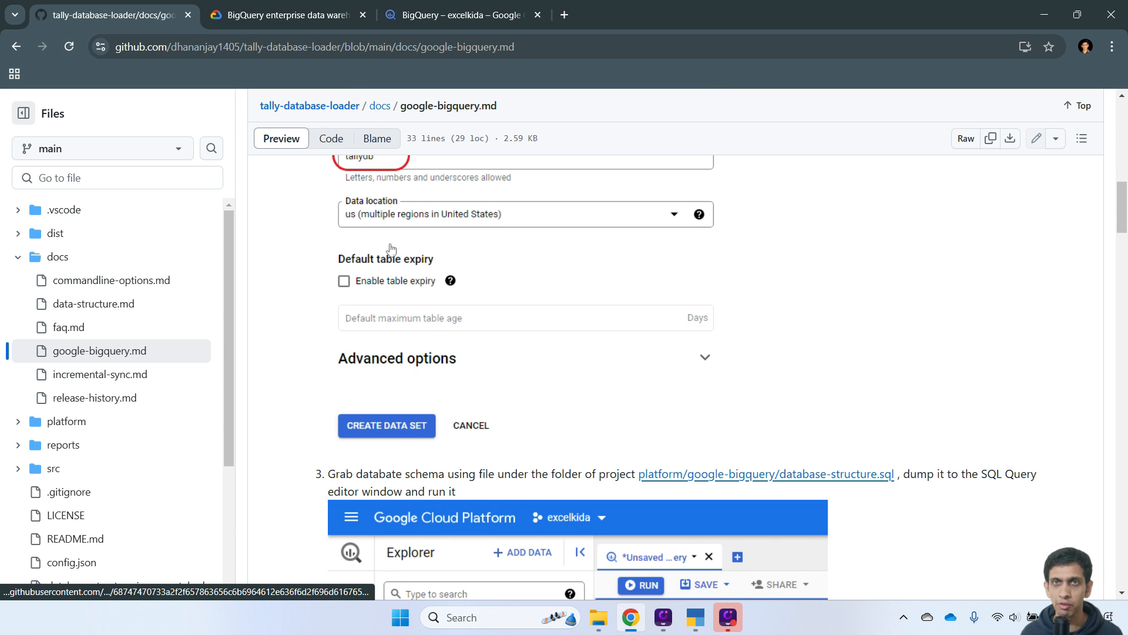
pyautogui.scroll(-10, 391, 248)
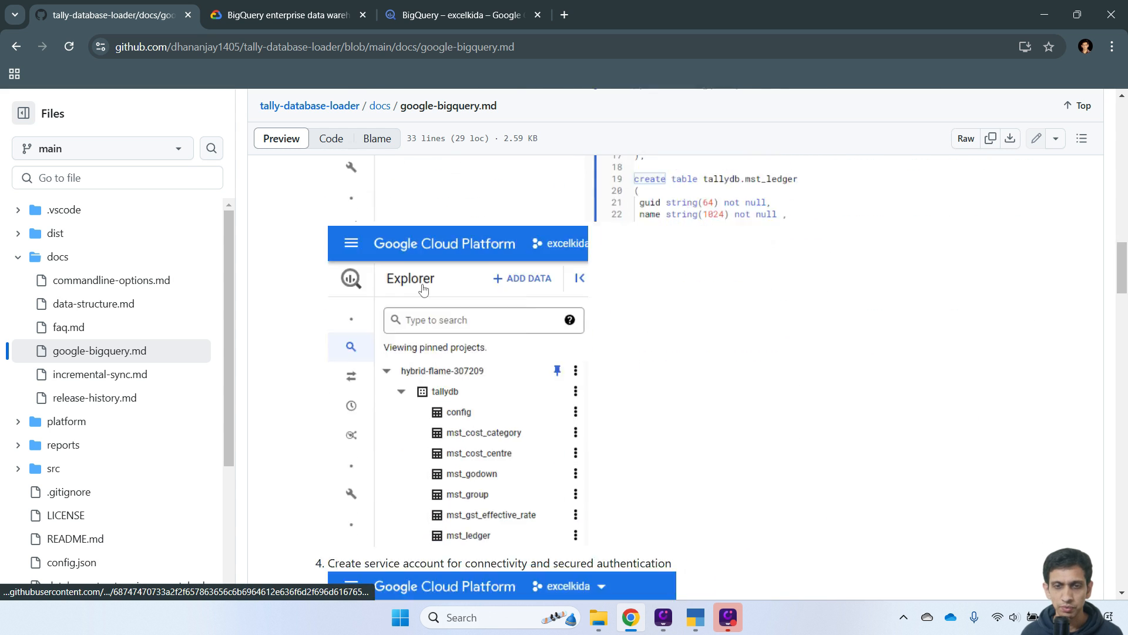
# Read the guide's remaining instructions on the service account, JSON key file and config.json utility settings.
pyautogui.scroll(-6, 423, 289)
pyautogui.scroll(1, 423, 289)
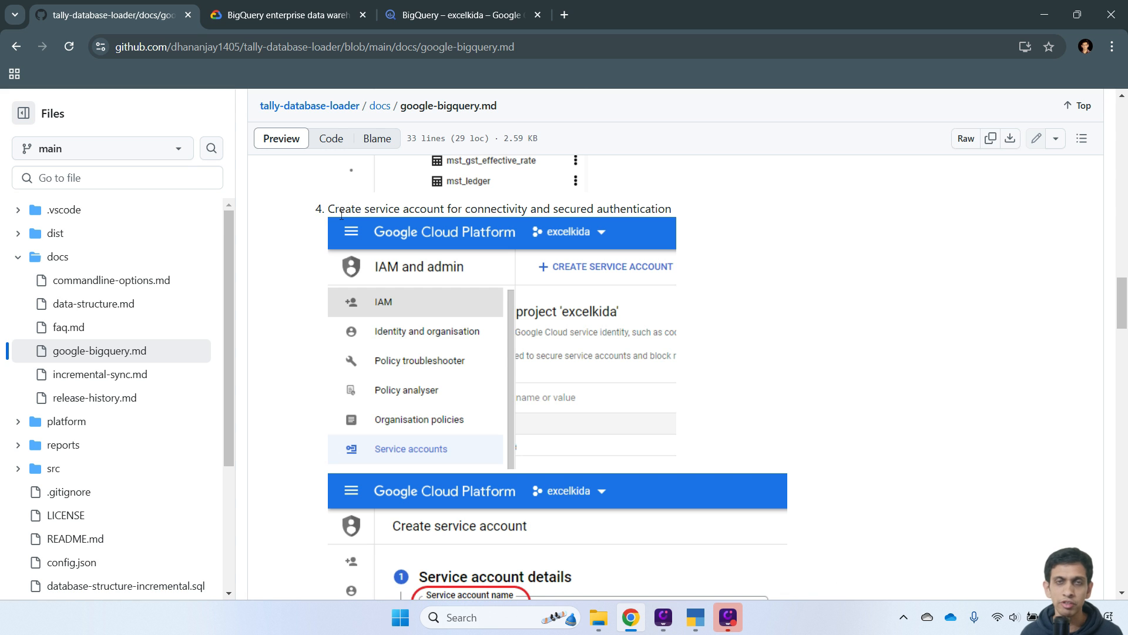
pyautogui.scroll(-10, 471, 274)
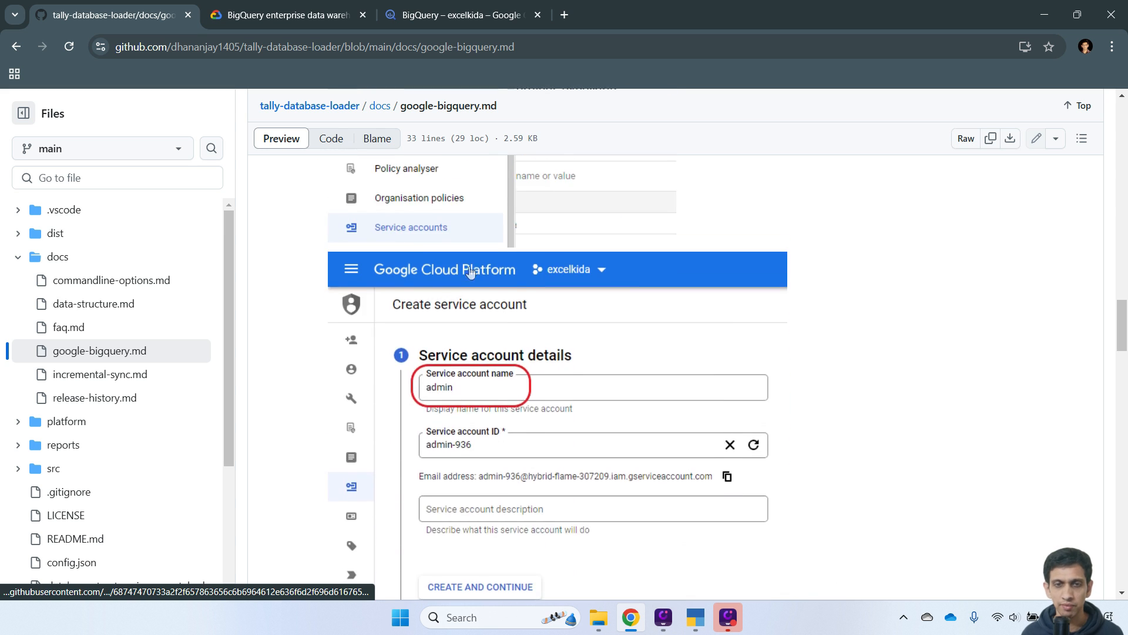
pyautogui.scroll(-15, 471, 275)
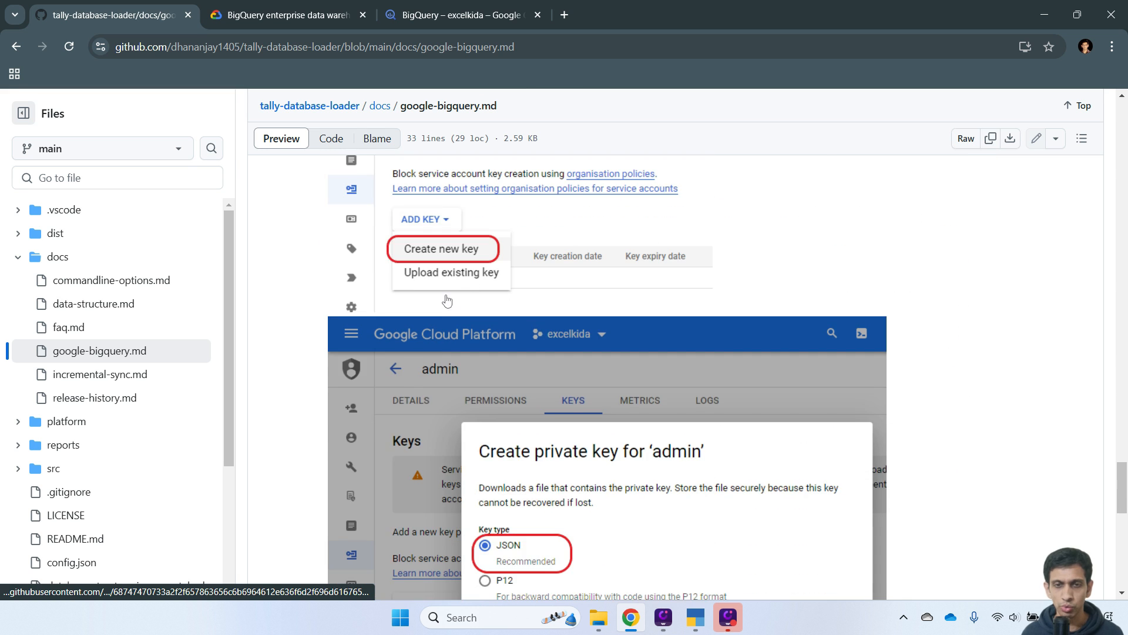
pyautogui.scroll(-6, 484, 292)
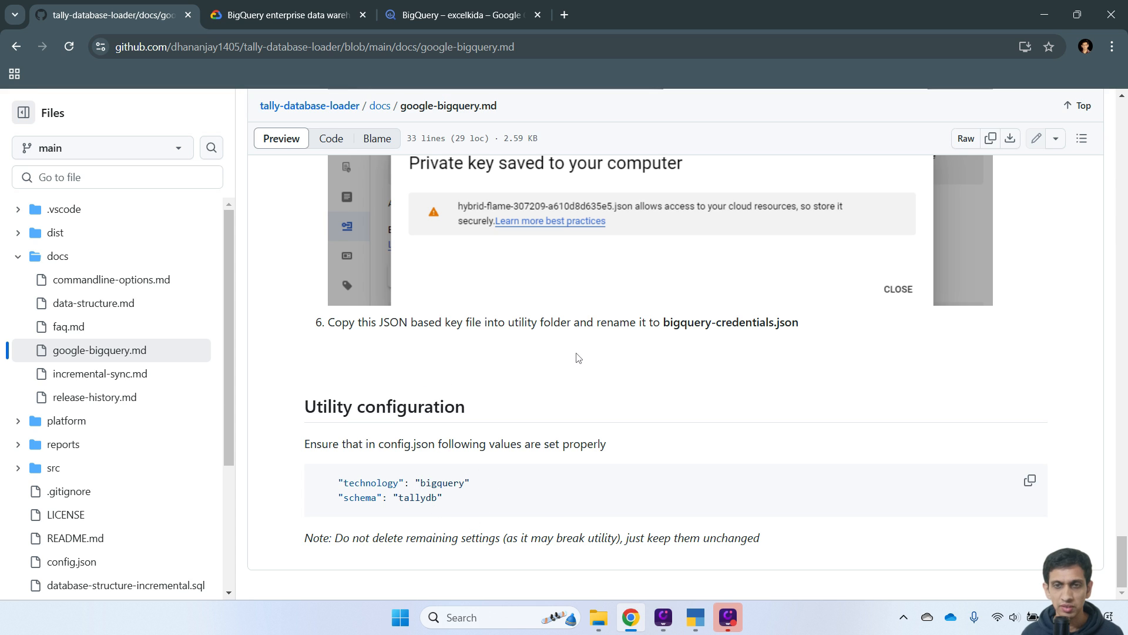
pyautogui.scroll(1, 548, 431)
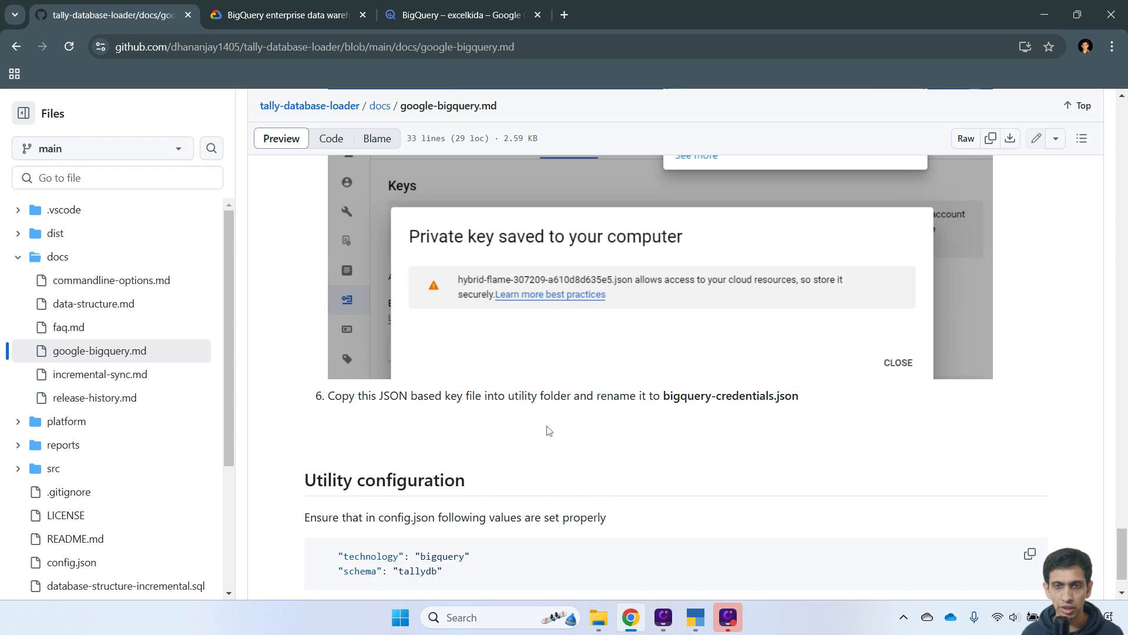
pyautogui.scroll(4, 567, 407)
pyautogui.scroll(-5, 453, 483)
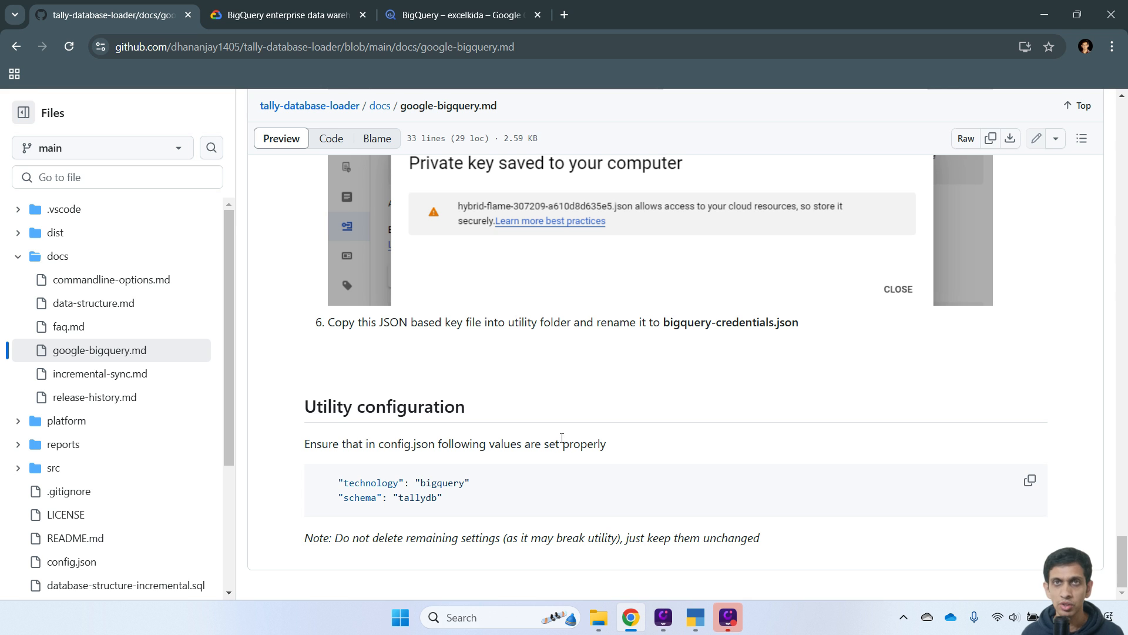
# Switch to TallyPrime to check which company is loaded, and return to the BigQuery guide in Chrome.
pyautogui.click(695, 617)
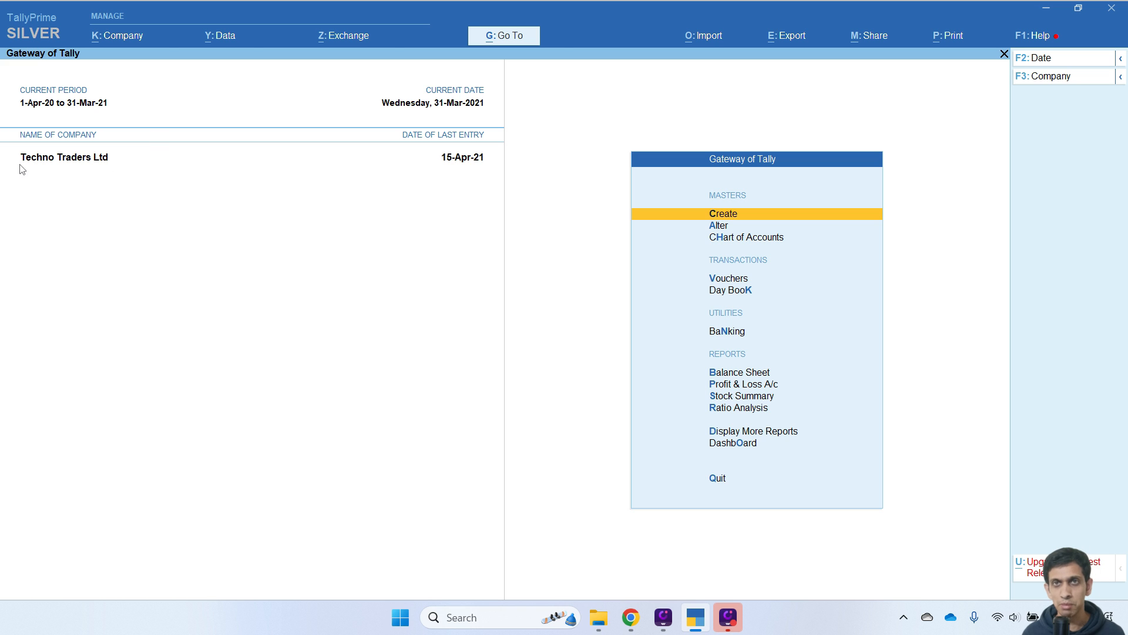
pyautogui.hotkey('alt', 'Tab')
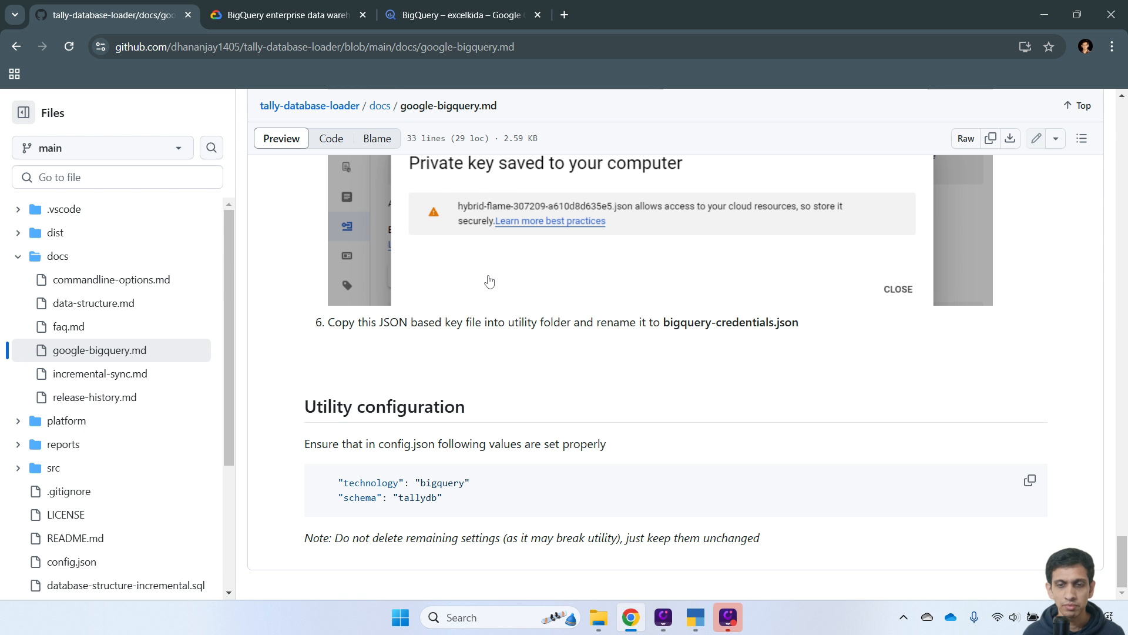
# Switch to File Explorer and select bigquery-credentials.json in the utility folder on drive D.
pyautogui.moveTo(603, 629)
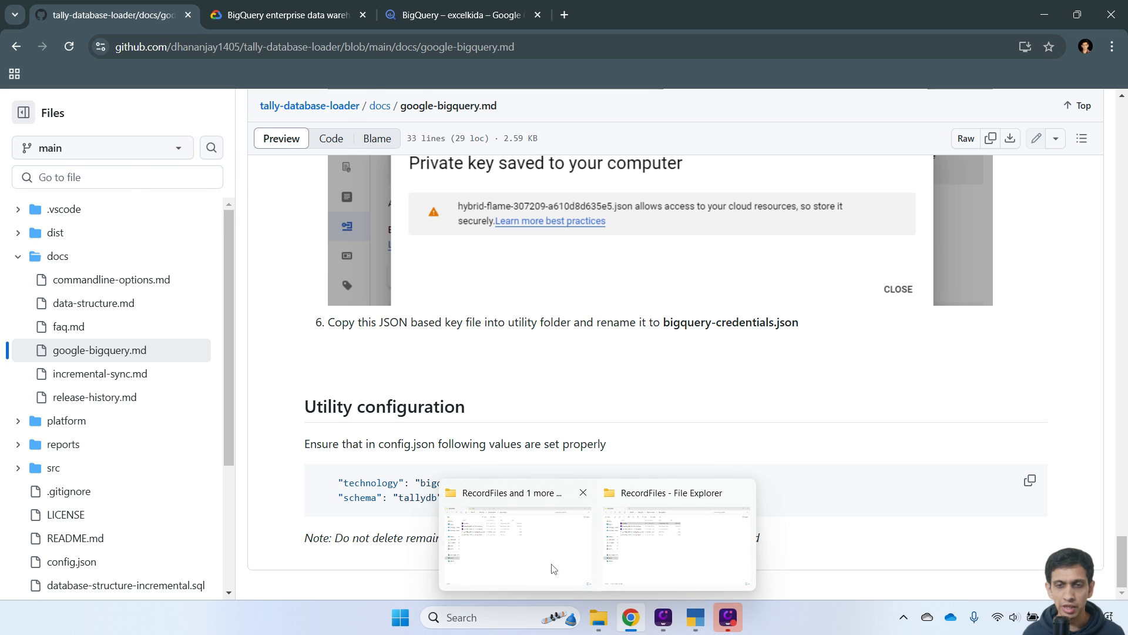
pyautogui.click(503, 539)
pyautogui.moveTo(600, 608)
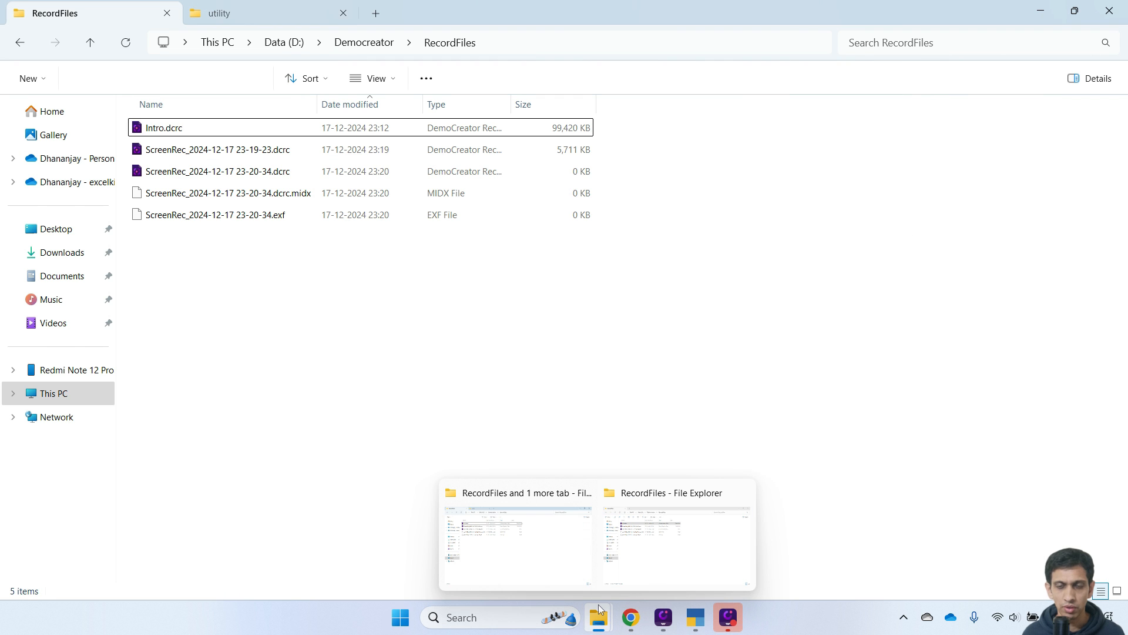
pyautogui.click(223, 13)
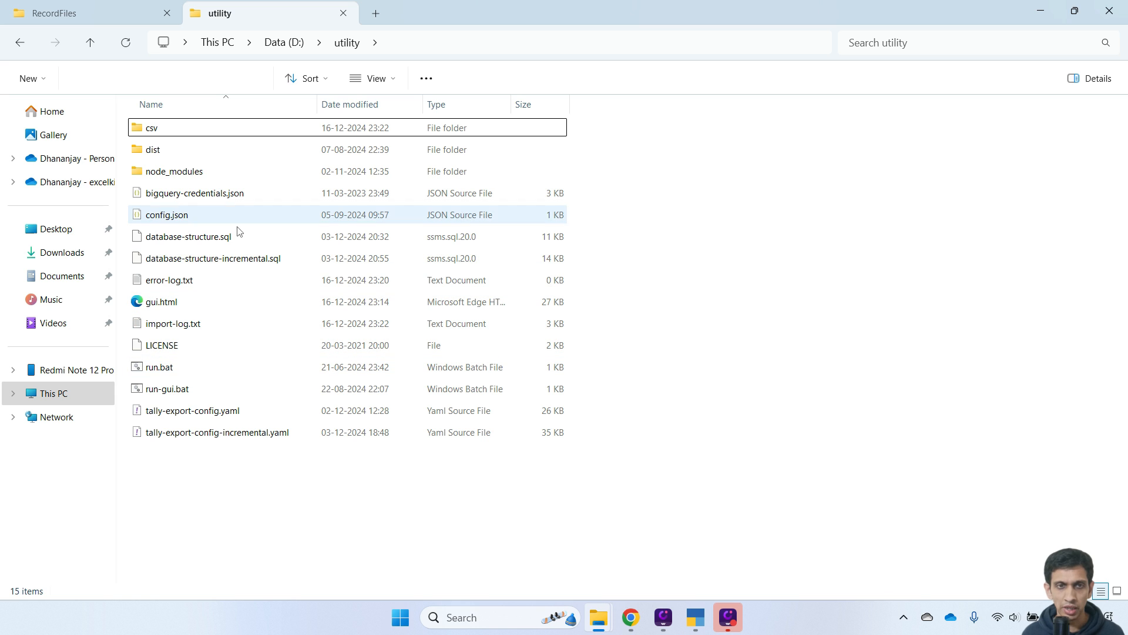
pyautogui.click(200, 196)
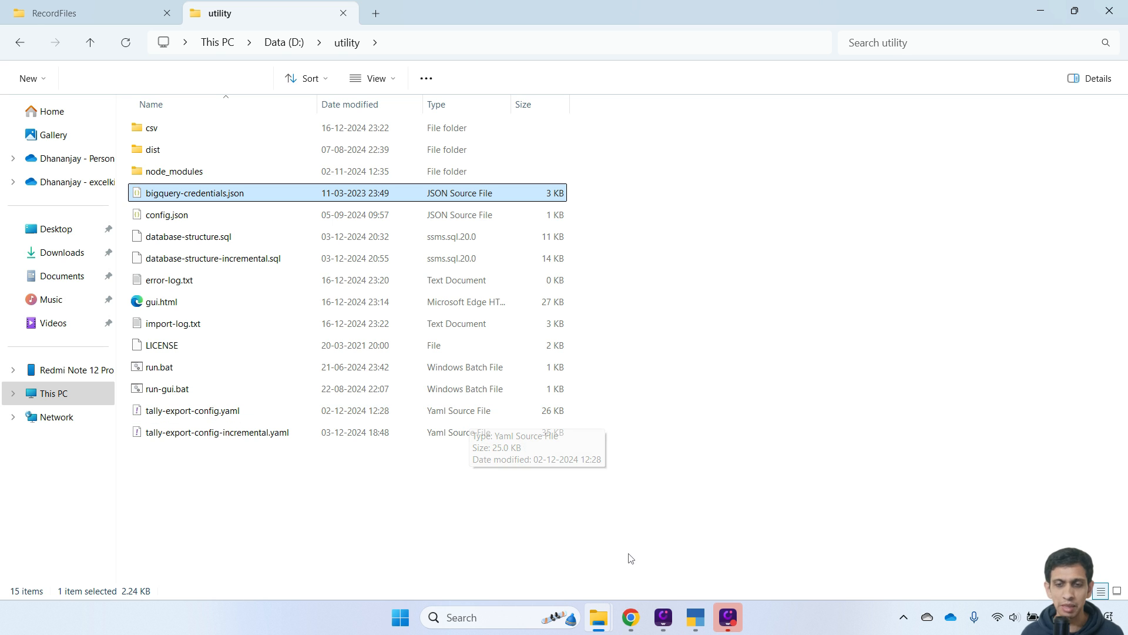
# Switch back to Chrome and open the root file list of the tally-database-loader repository.
pyautogui.click(631, 620)
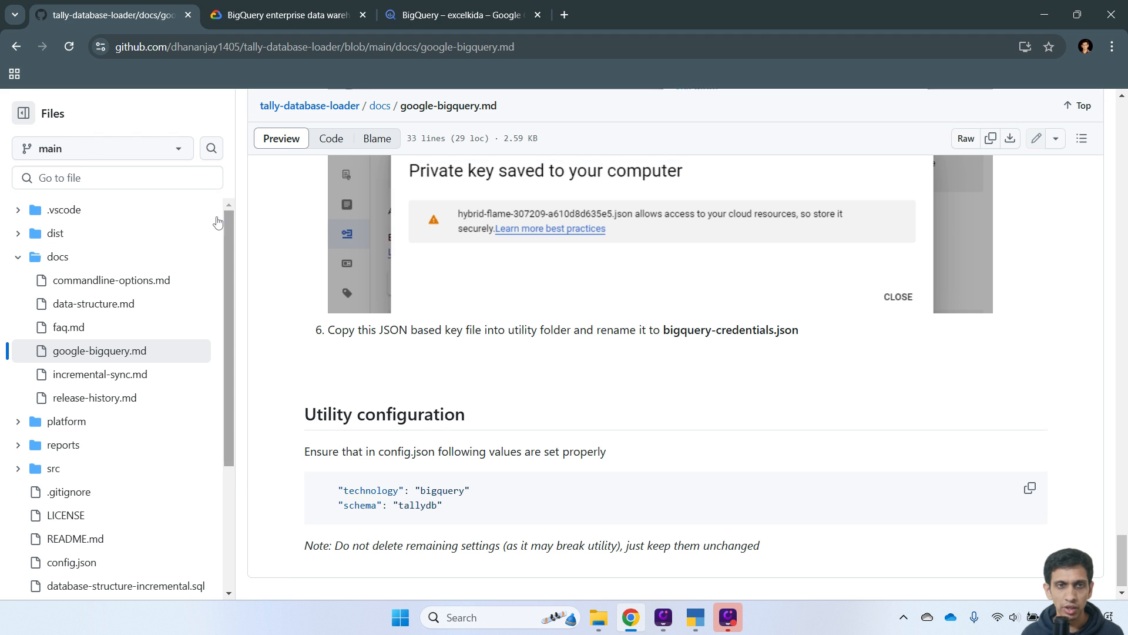
pyautogui.scroll(5, 386, 240)
pyautogui.click(323, 109)
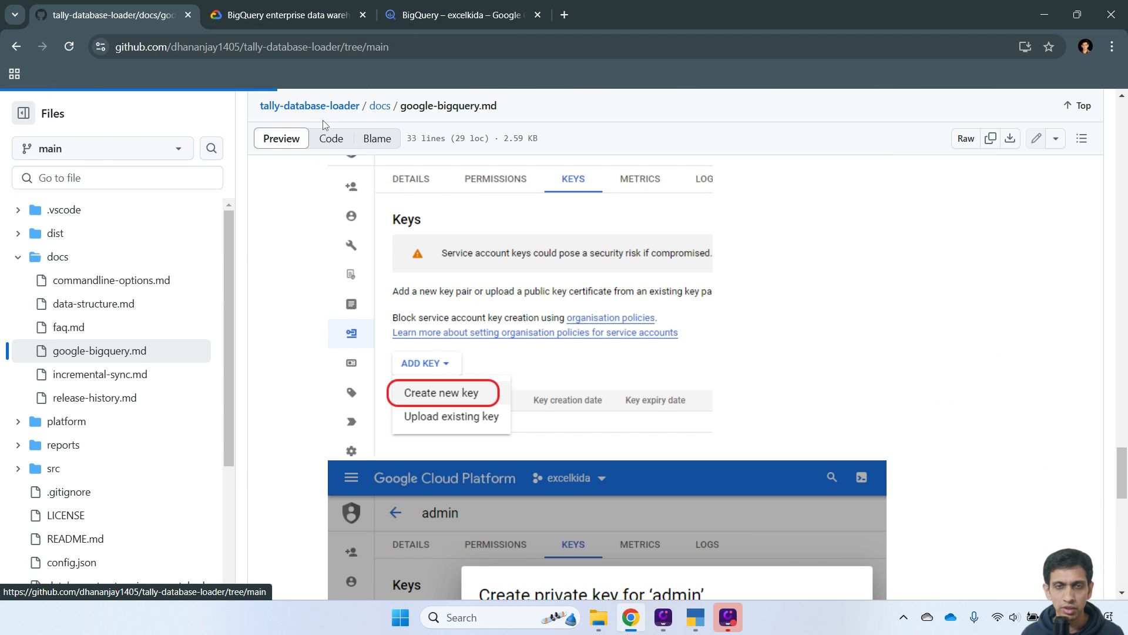
pyautogui.moveTo(328, 120)
pyautogui.scroll(-3, 298, 279)
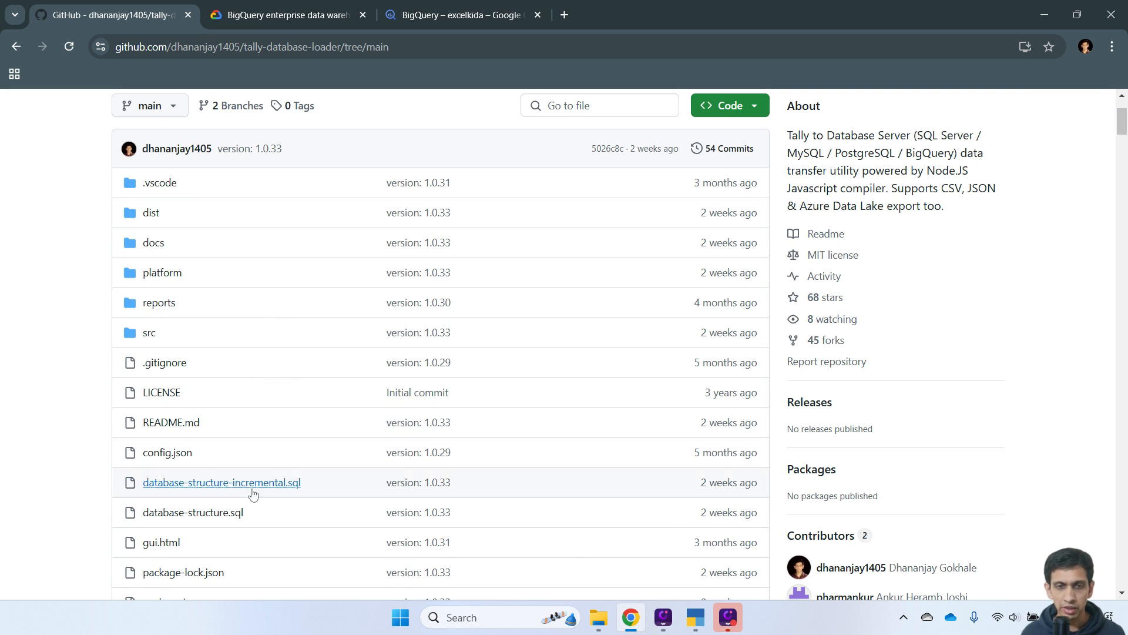
# Open database-structure.sql in the repository's platform/google-bigquery folder and check the dataset name used in its first create table statement.
pyautogui.scroll(-2, 310, 422)
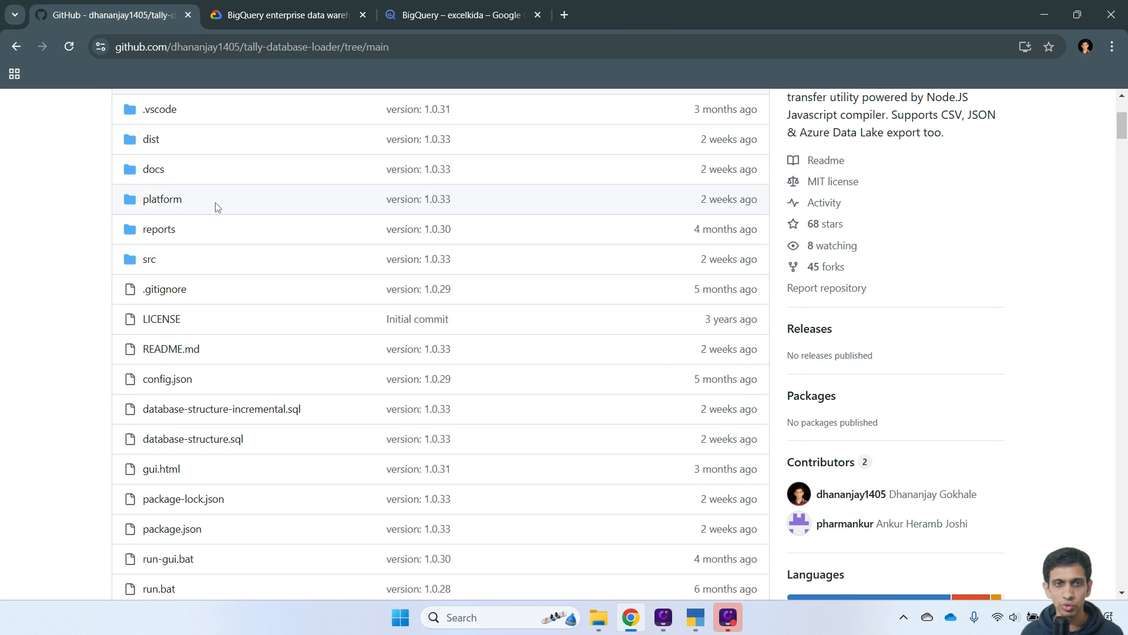
pyautogui.scroll(2, 217, 206)
pyautogui.click(158, 276)
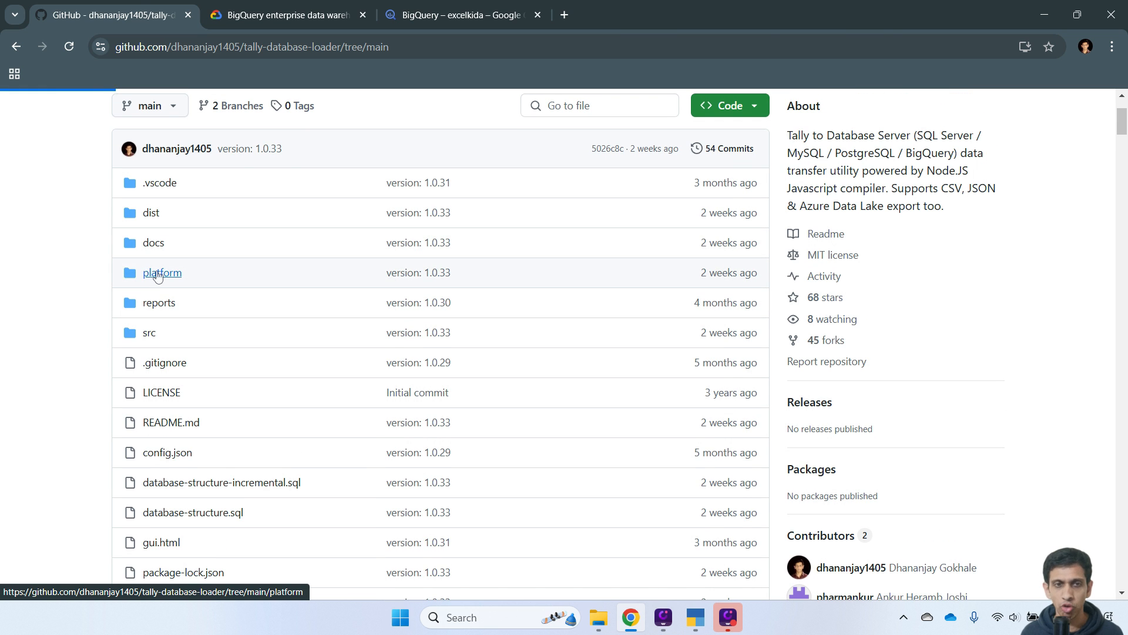
pyautogui.click(317, 392)
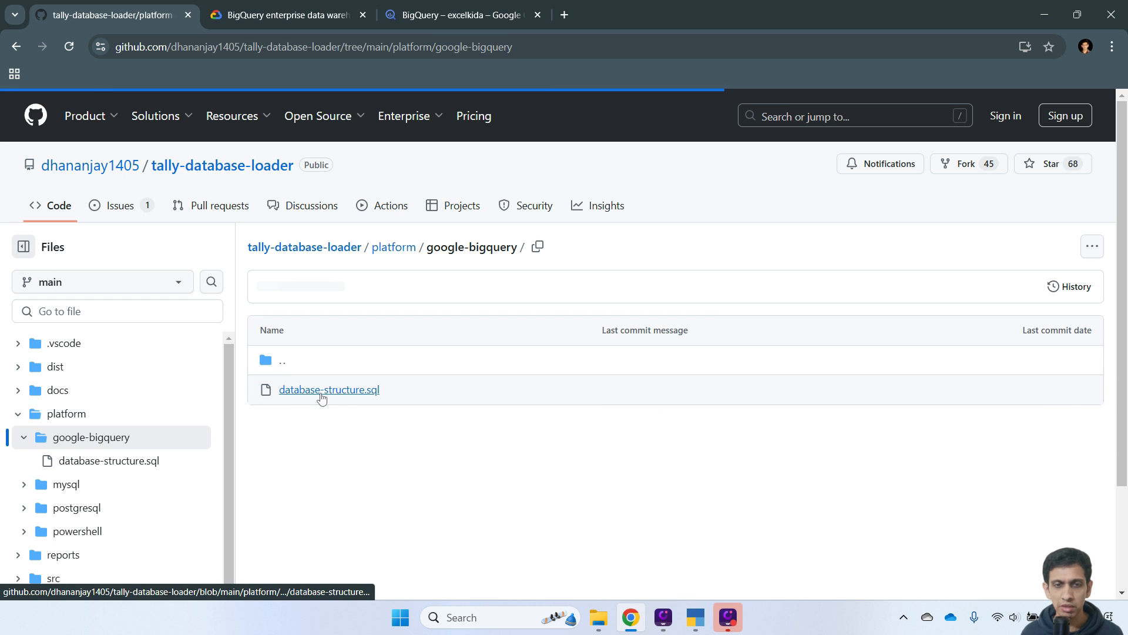
pyautogui.click(315, 395)
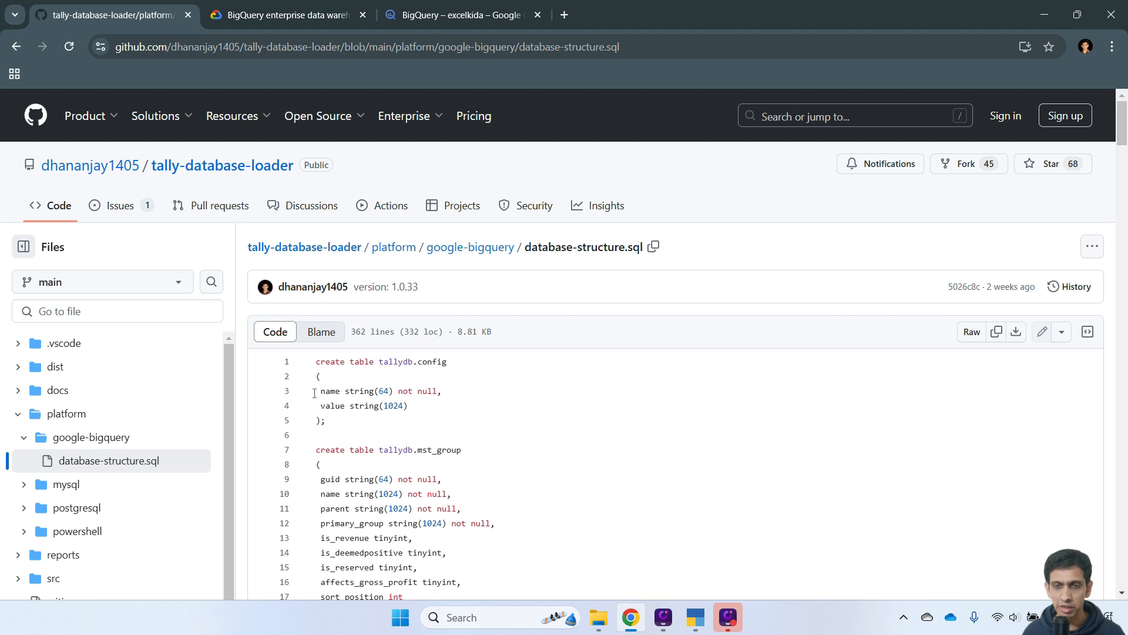
pyautogui.scroll(-1, 802, 362)
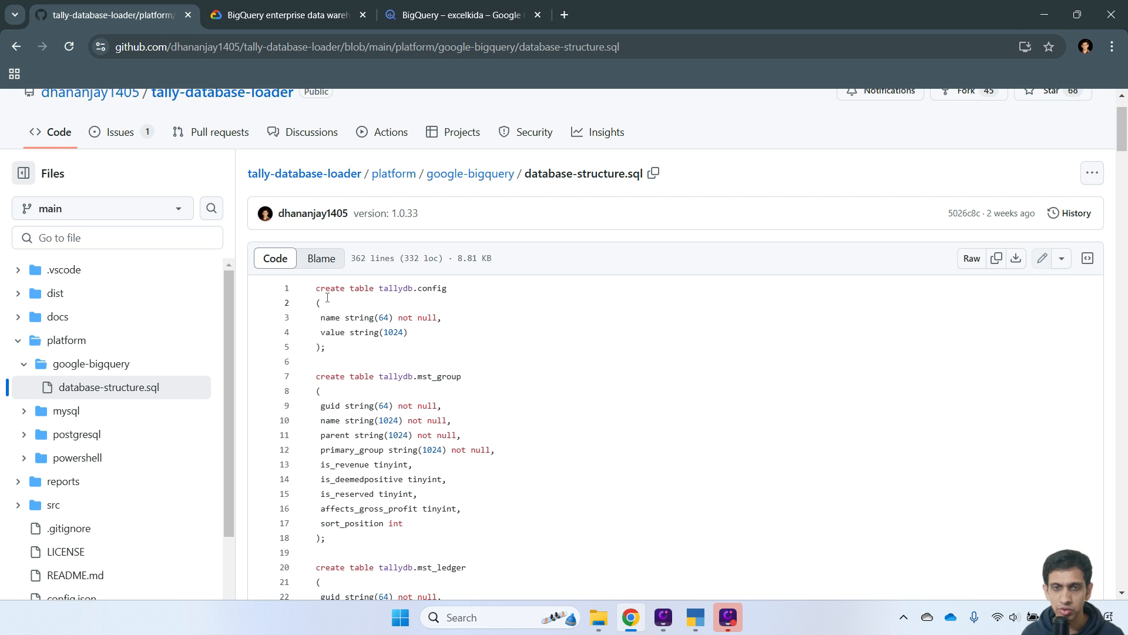
pyautogui.click(317, 289)
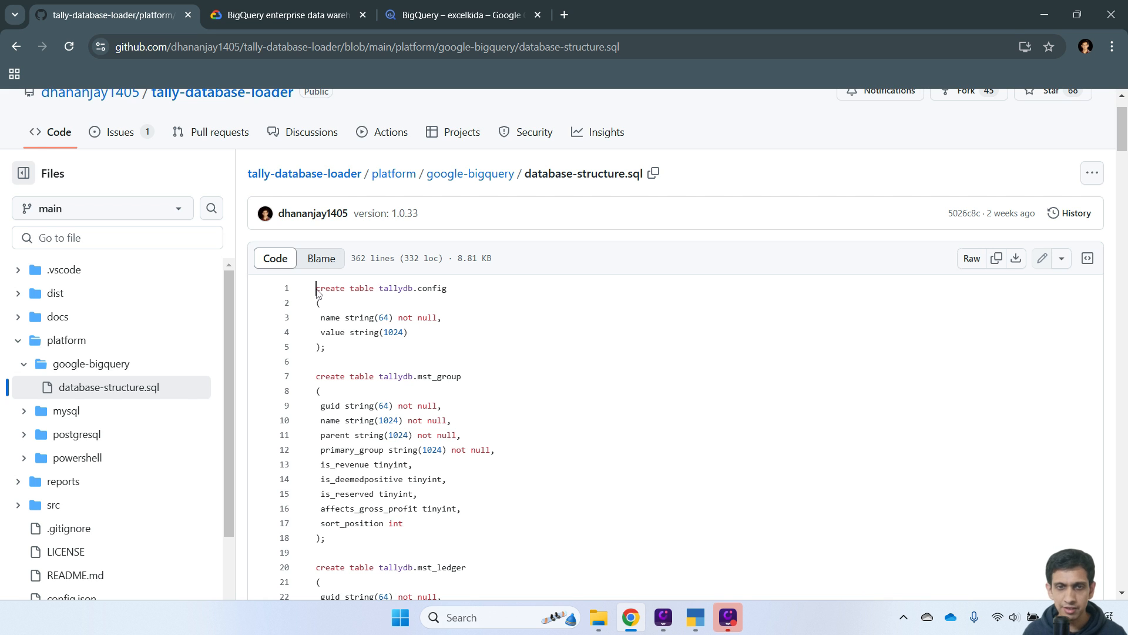
pyautogui.doubleClick(392, 289)
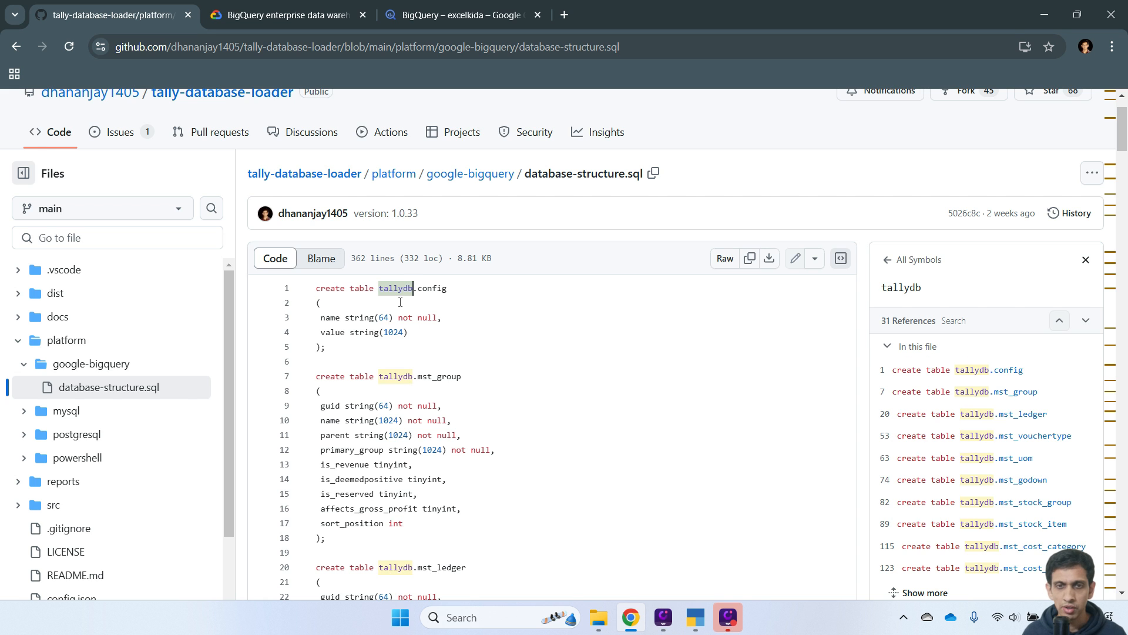
pyautogui.click(1086, 259)
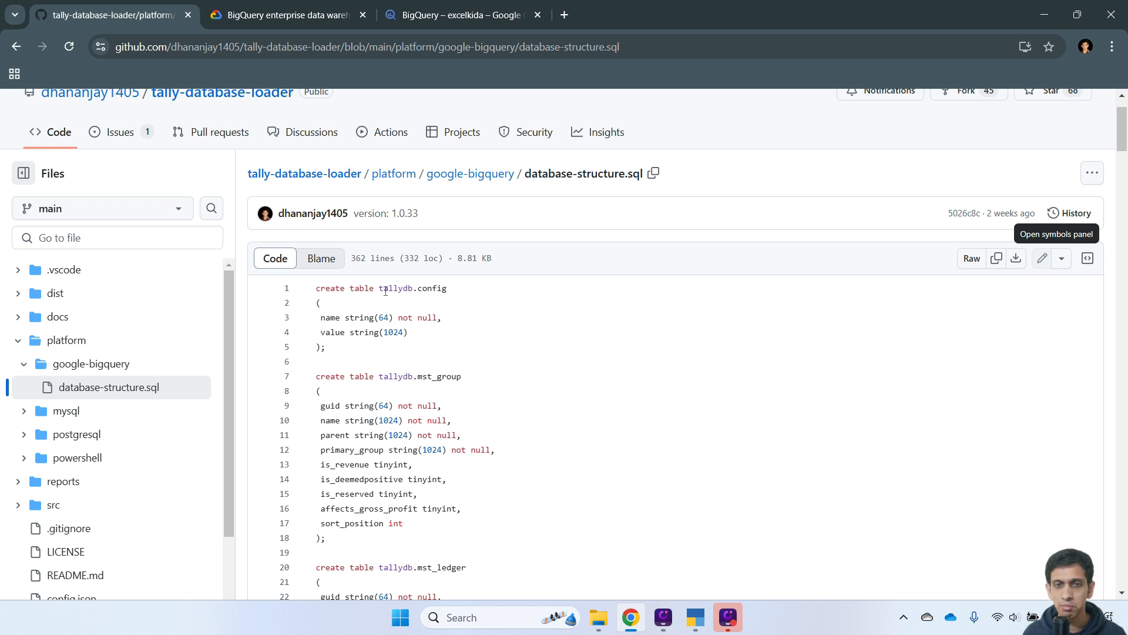
# Switch to the BigQuery console and start a new dataset in the excelkida project with the ID tallydb.
pyautogui.click(452, 13)
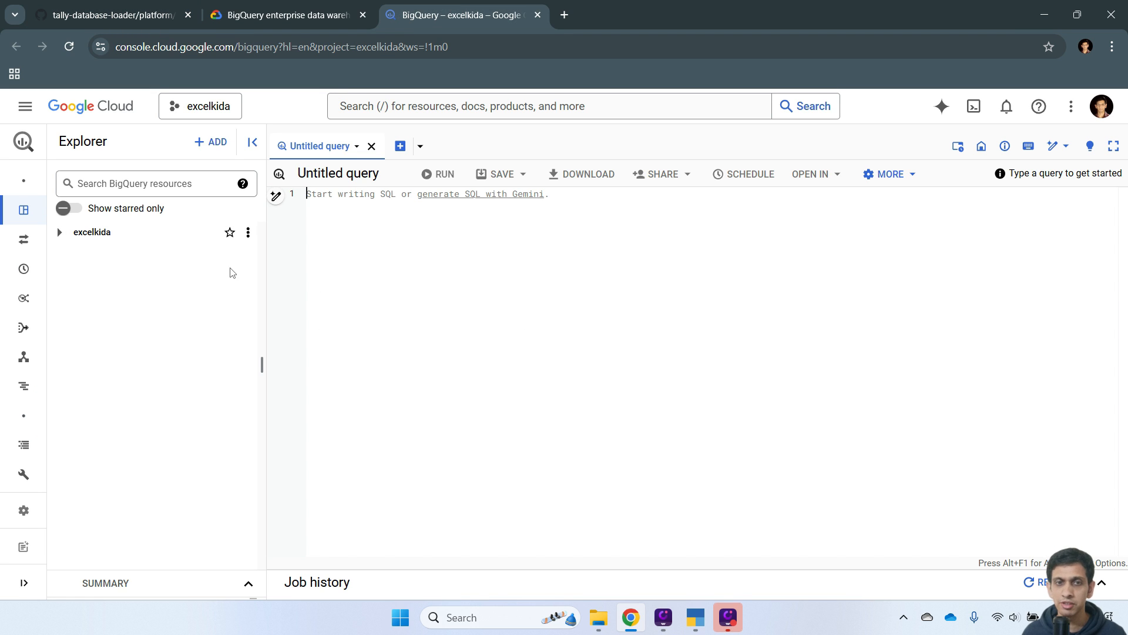
pyautogui.click(248, 233)
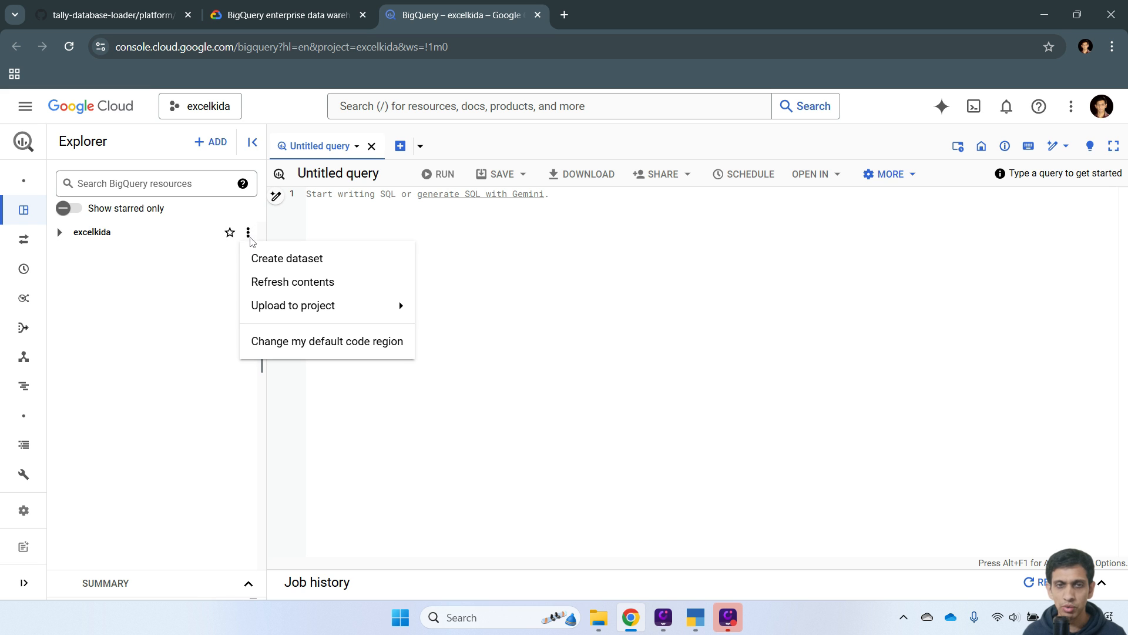
pyautogui.click(287, 261)
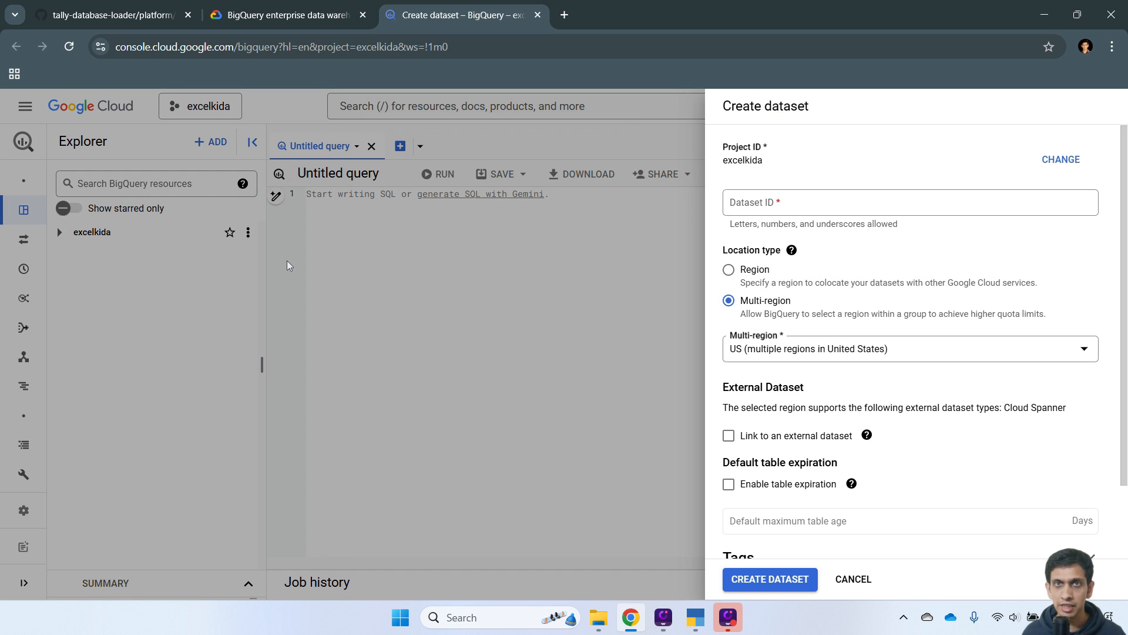
pyautogui.click(772, 206)
pyautogui.write('tallydb')
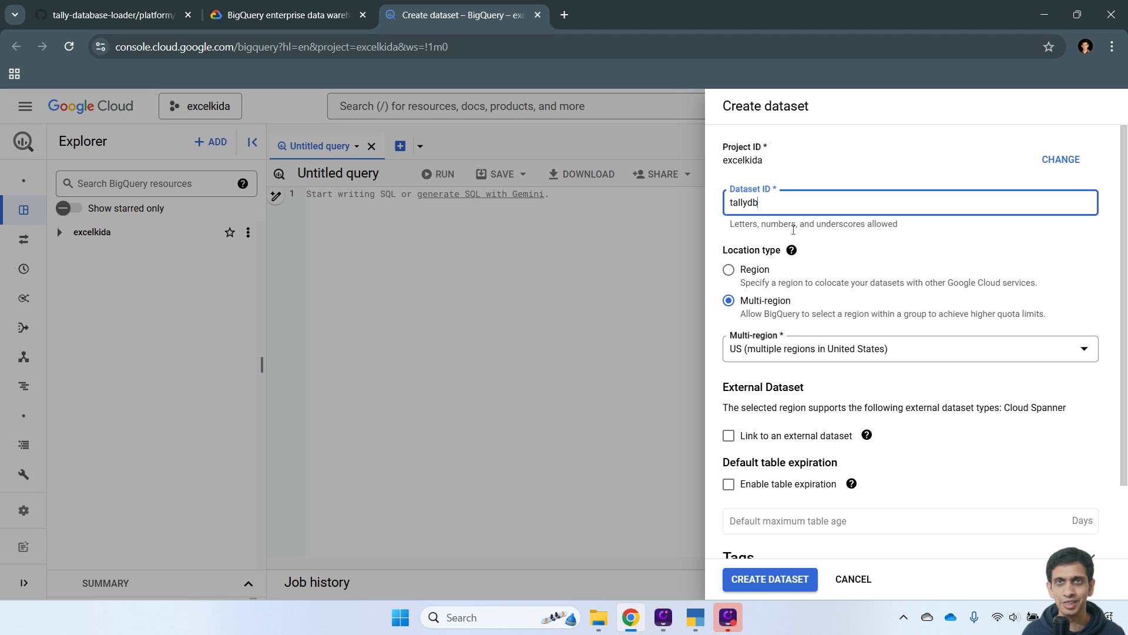
# Set the dataset's location type to Region with asia-south1 (Mumbai) and create the dataset.
pyautogui.click(729, 270)
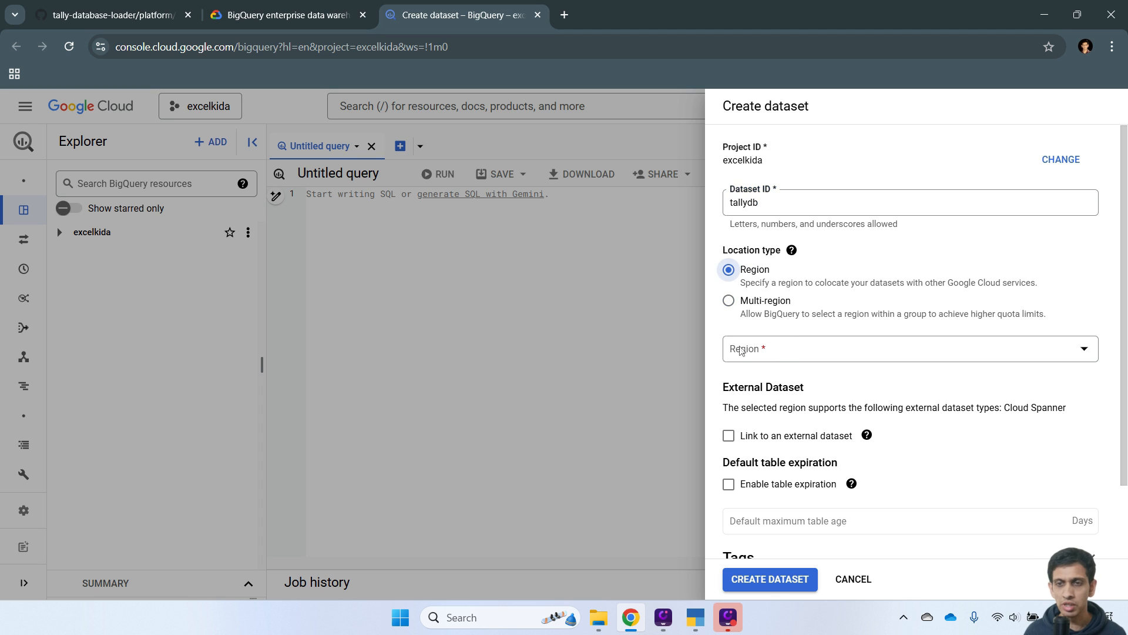
pyautogui.click(782, 353)
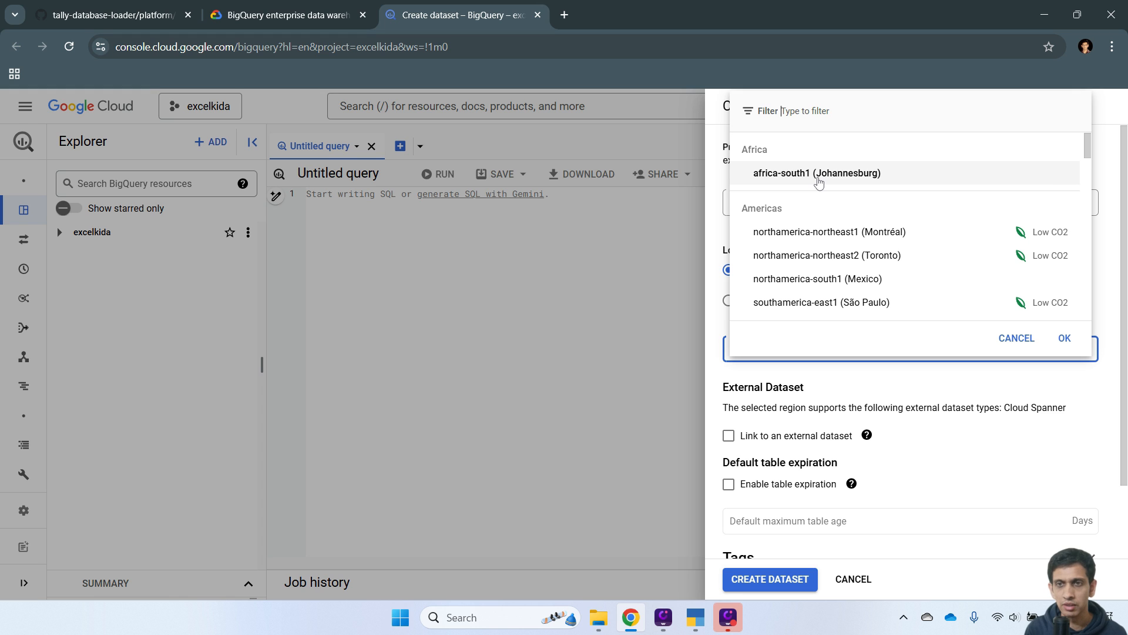
pyautogui.write('asia')
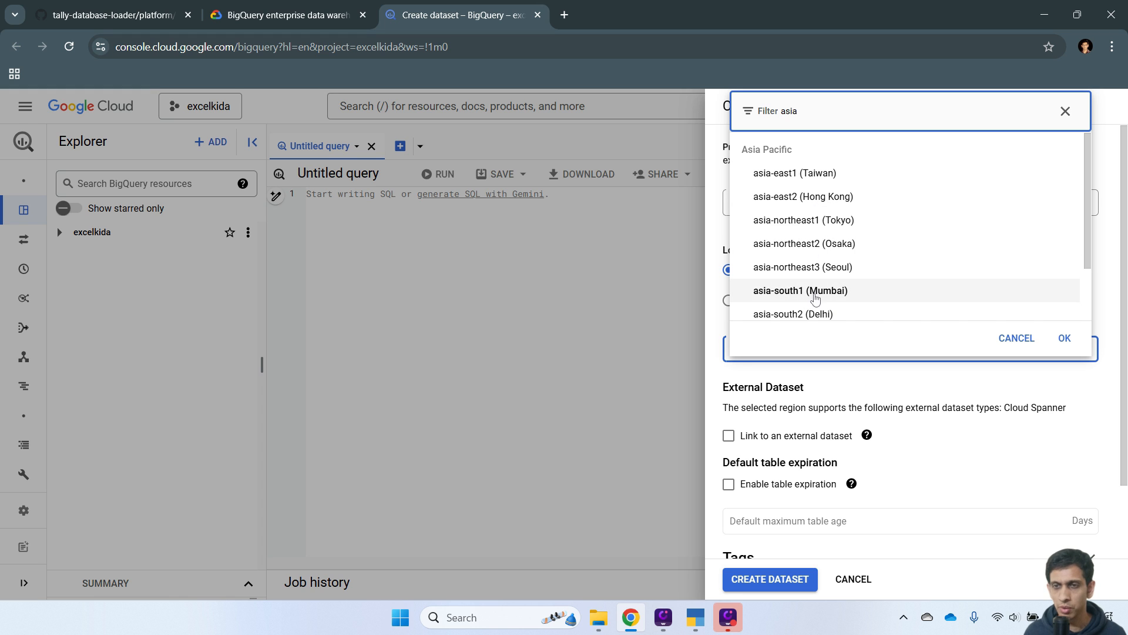
pyautogui.click(812, 297)
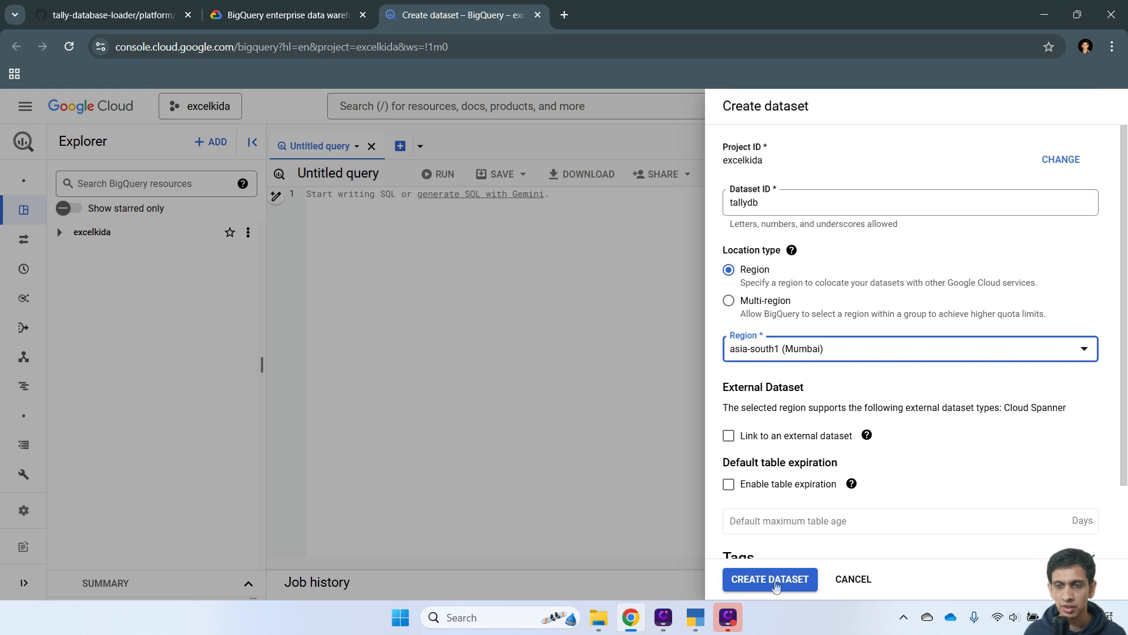
pyautogui.click(776, 585)
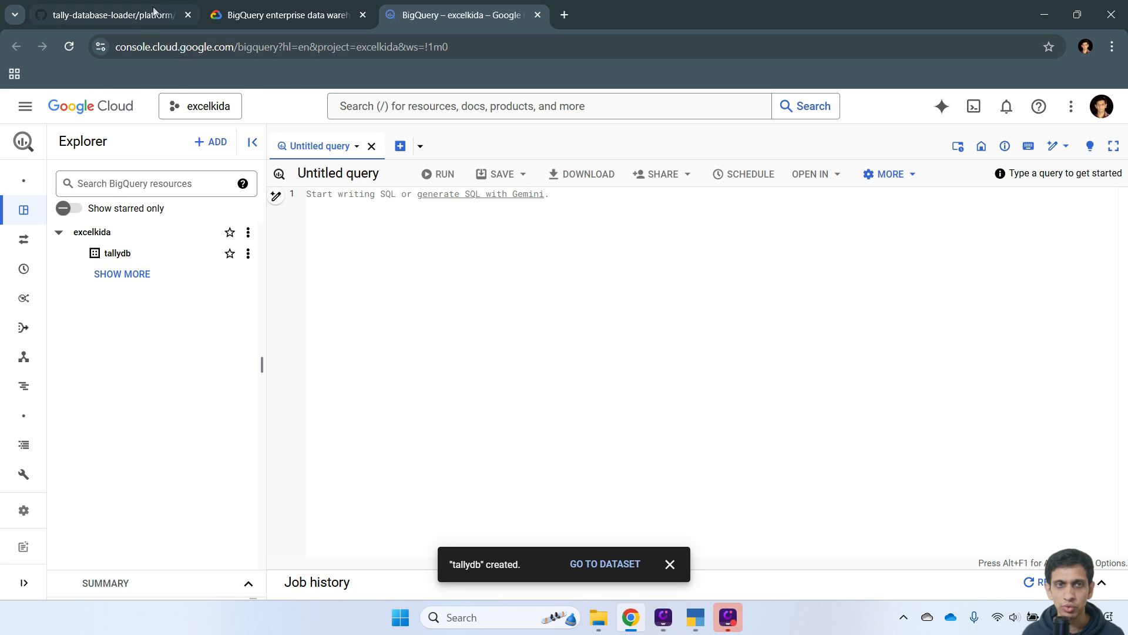
# Copy the full database-structure.sql script from GitHub and paste it into BigQuery's untitled query, allowing clipboard access.
pyautogui.click(123, 15)
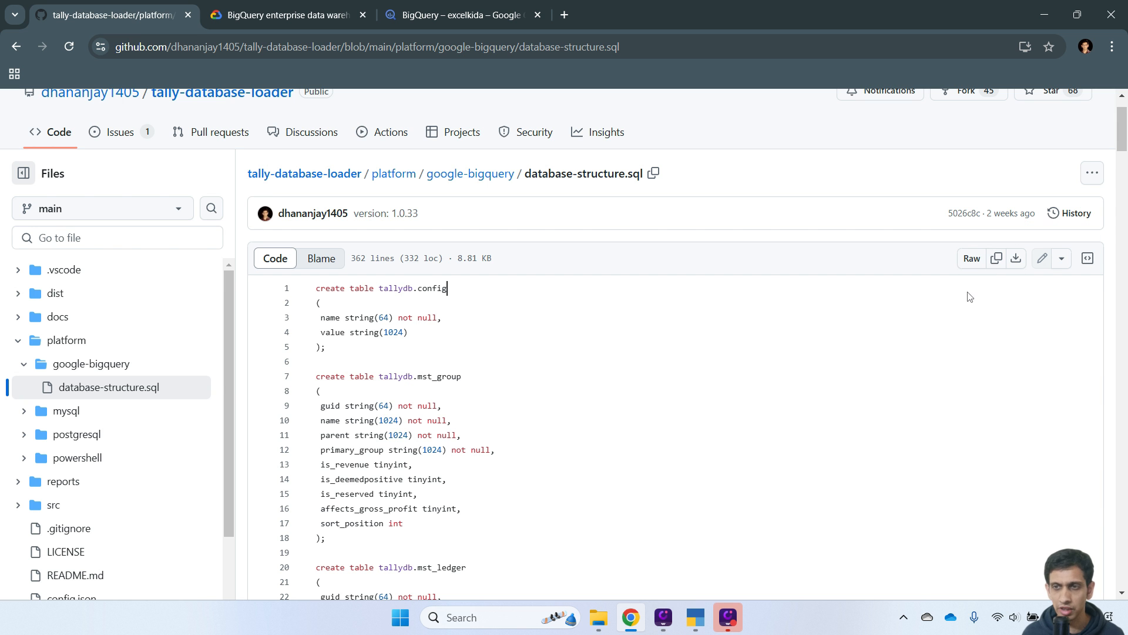
pyautogui.click(994, 265)
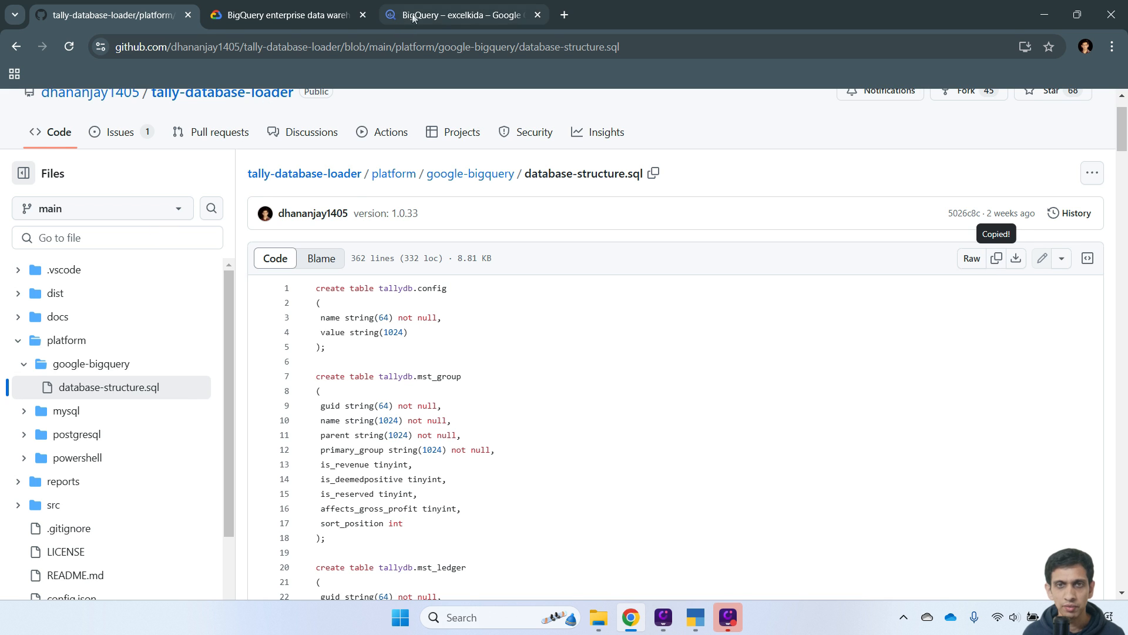
pyautogui.click(445, 18)
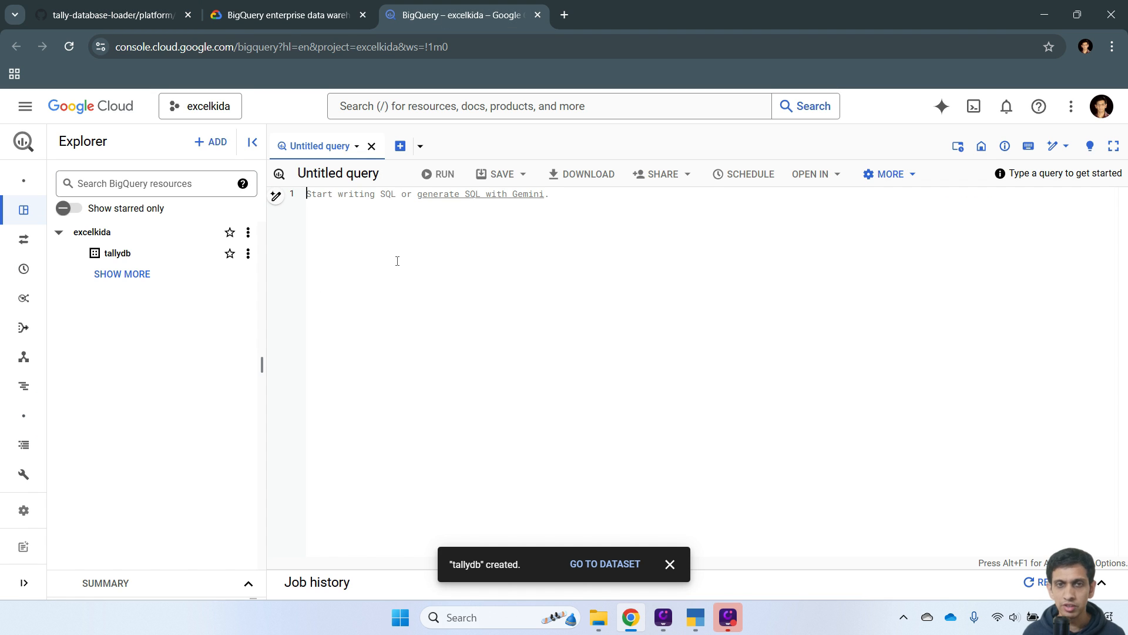
pyautogui.rightClick(356, 217)
pyautogui.click(430, 325)
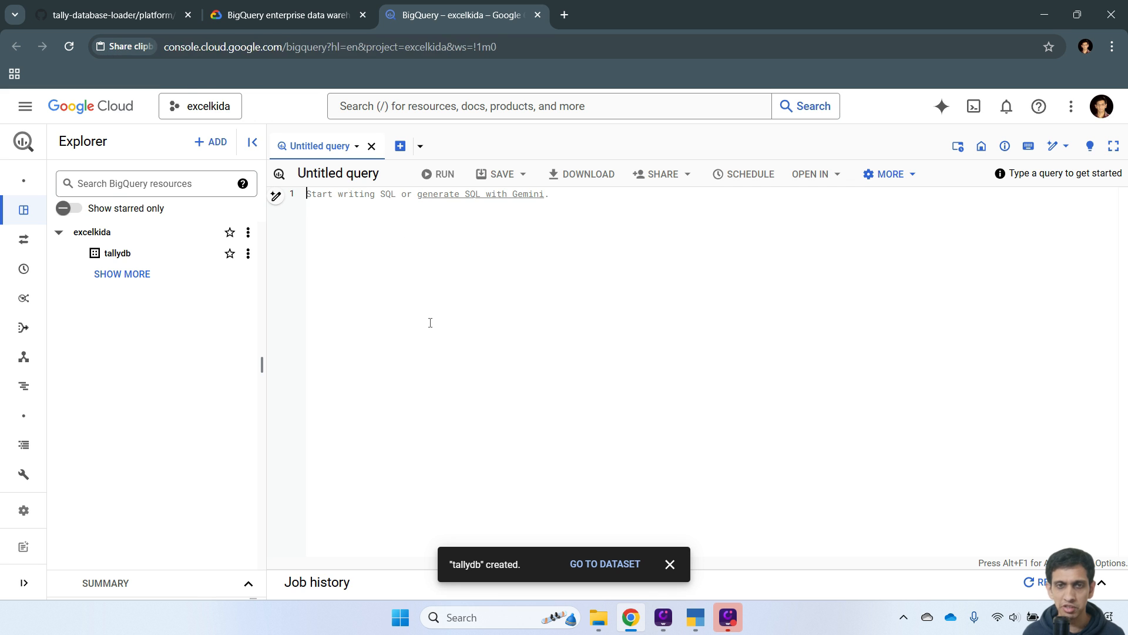
pyautogui.click(230, 178)
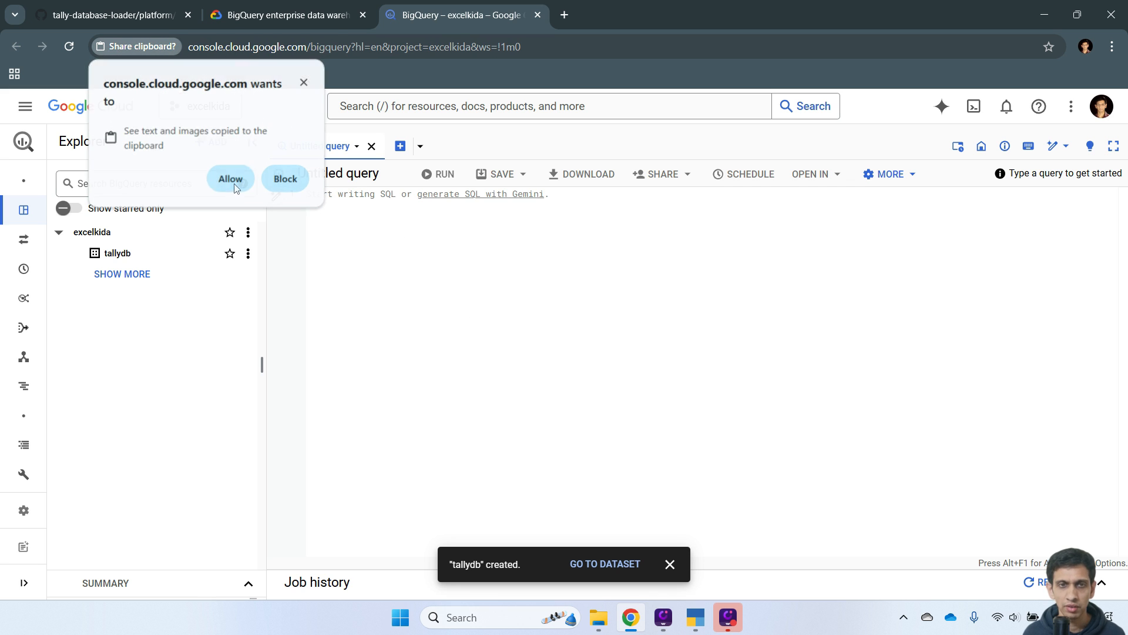
pyautogui.click(636, 339)
pyautogui.scroll(20, 637, 339)
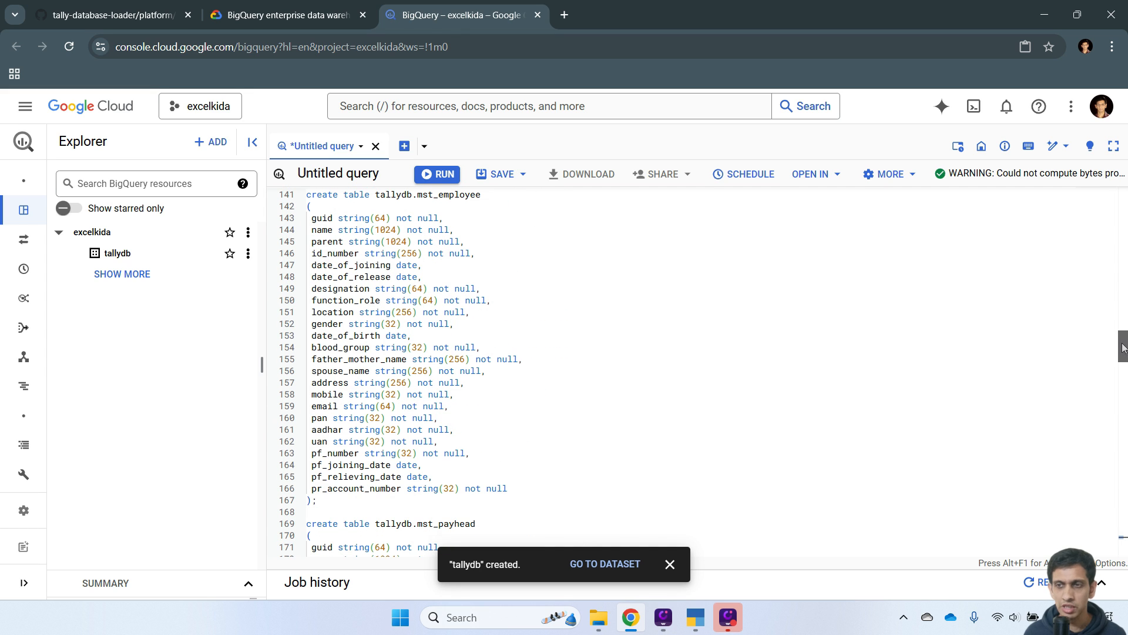
pyautogui.moveTo(1123, 347); pyautogui.dragTo(1124, 202)
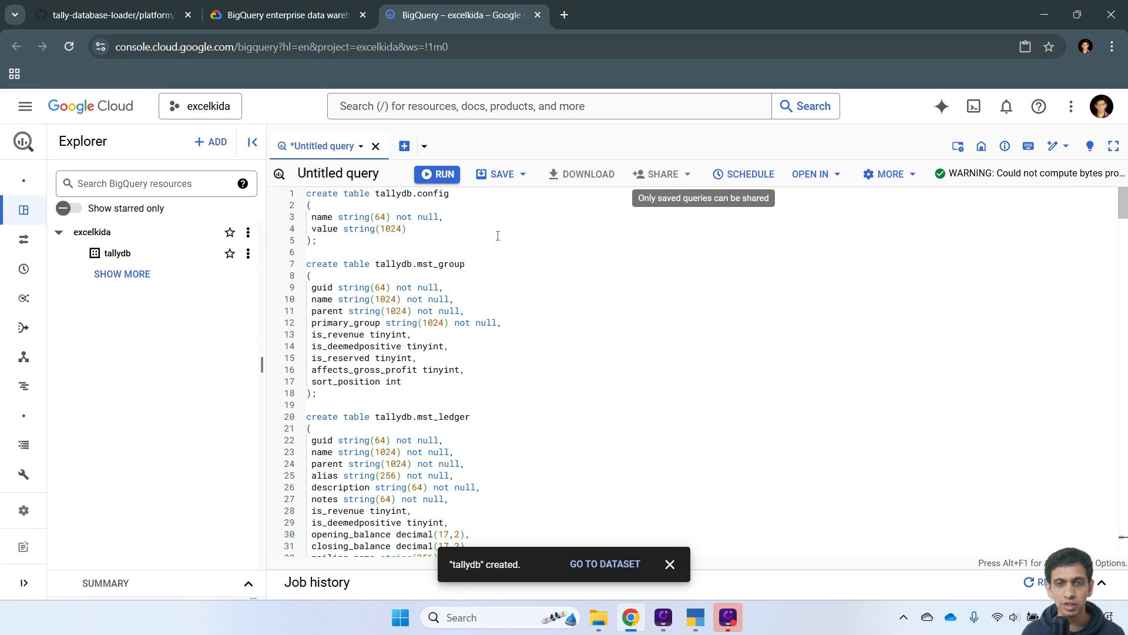
# Highlight the config and mst_group table names in the pasted script and set the browser page zoom to 110%.
pyautogui.moveTo(378, 194); pyautogui.dragTo(410, 194)
pyautogui.doubleClick(429, 194)
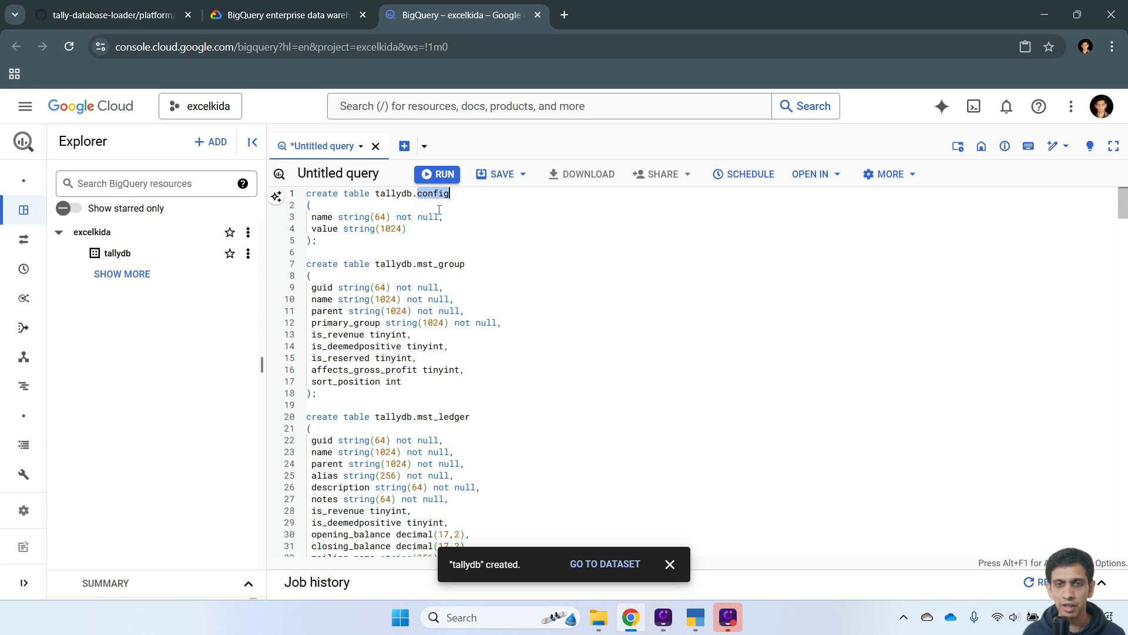
pyautogui.doubleClick(441, 263)
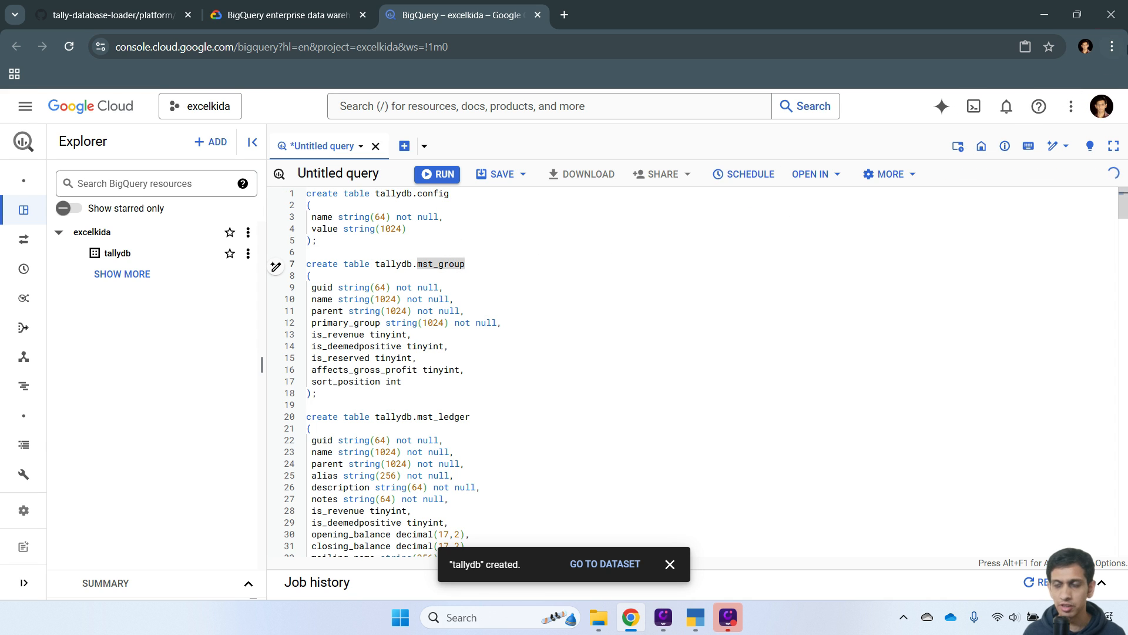
pyautogui.click(1111, 47)
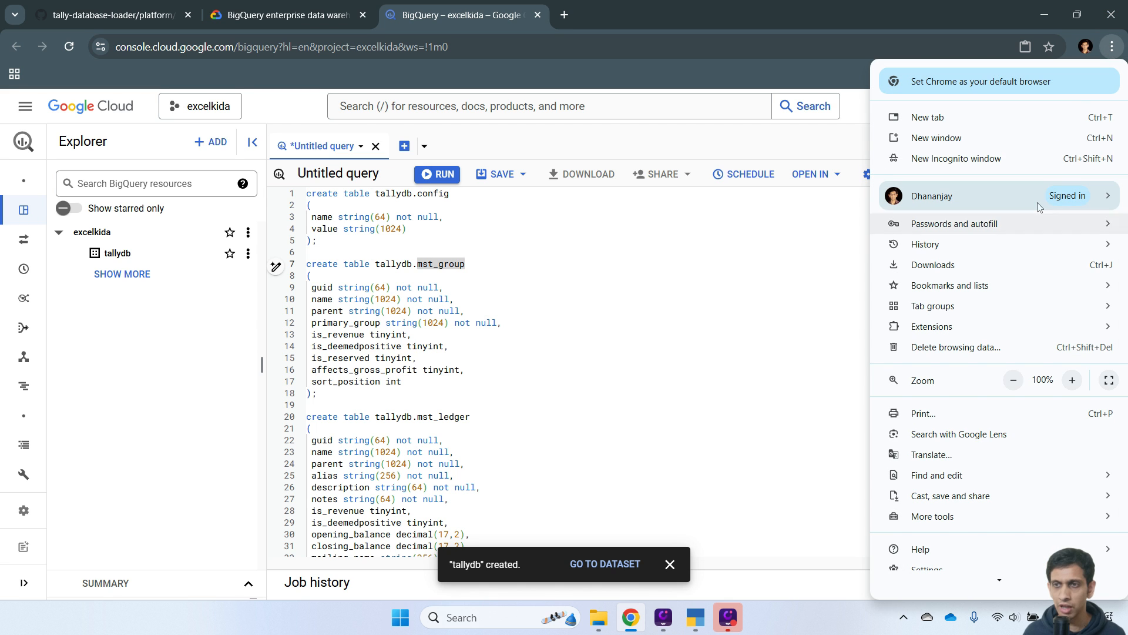
pyautogui.click(1072, 381)
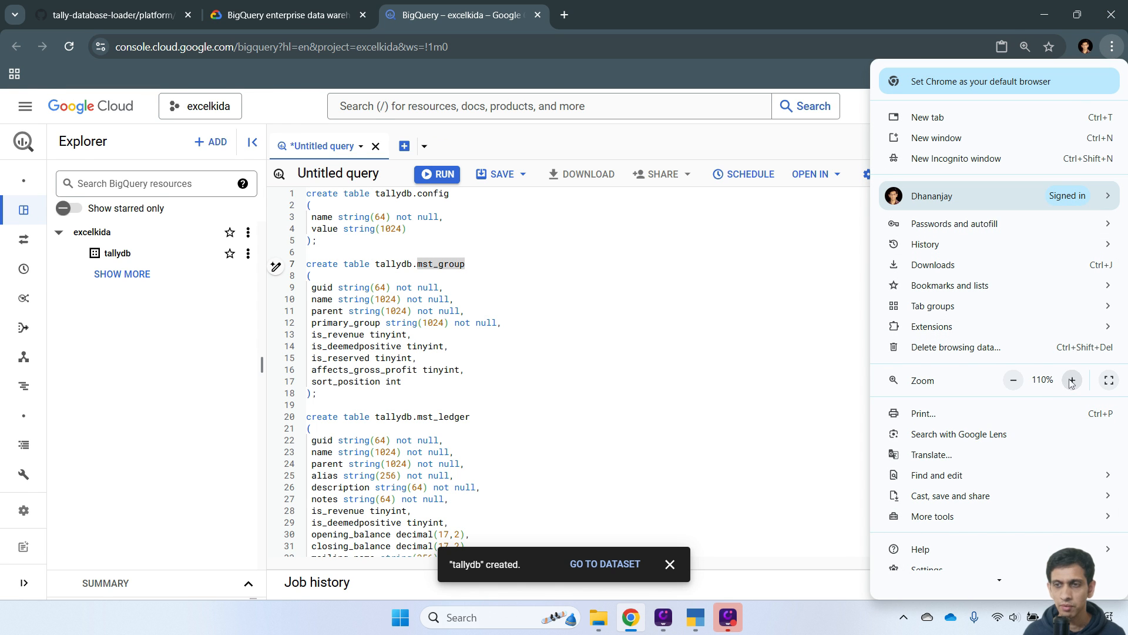
pyautogui.click(727, 308)
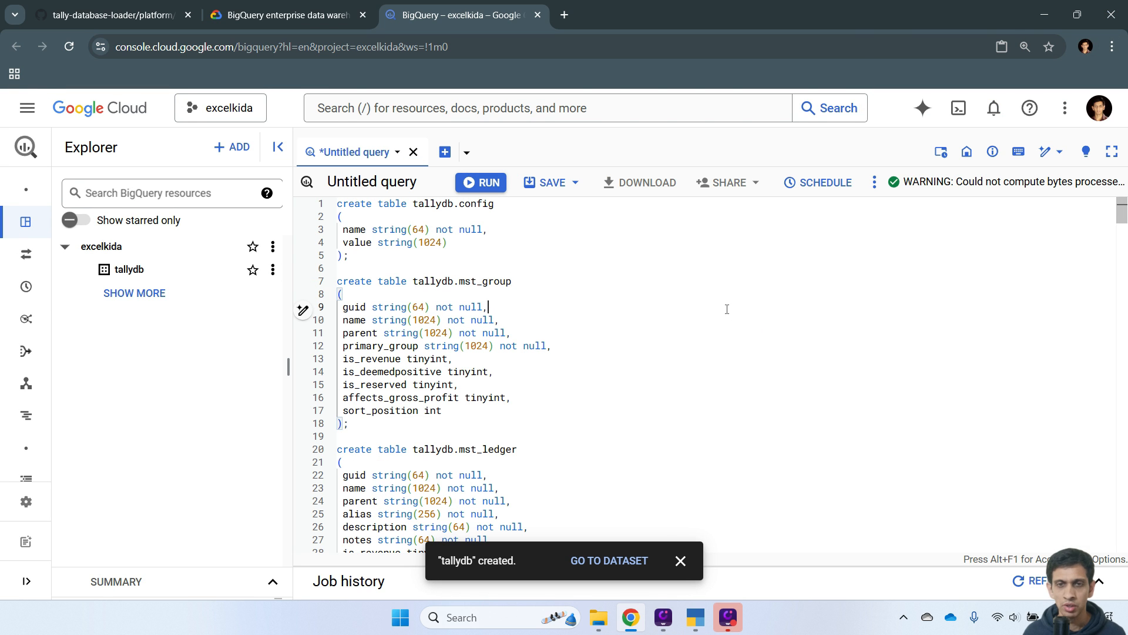
pyautogui.click(650, 229)
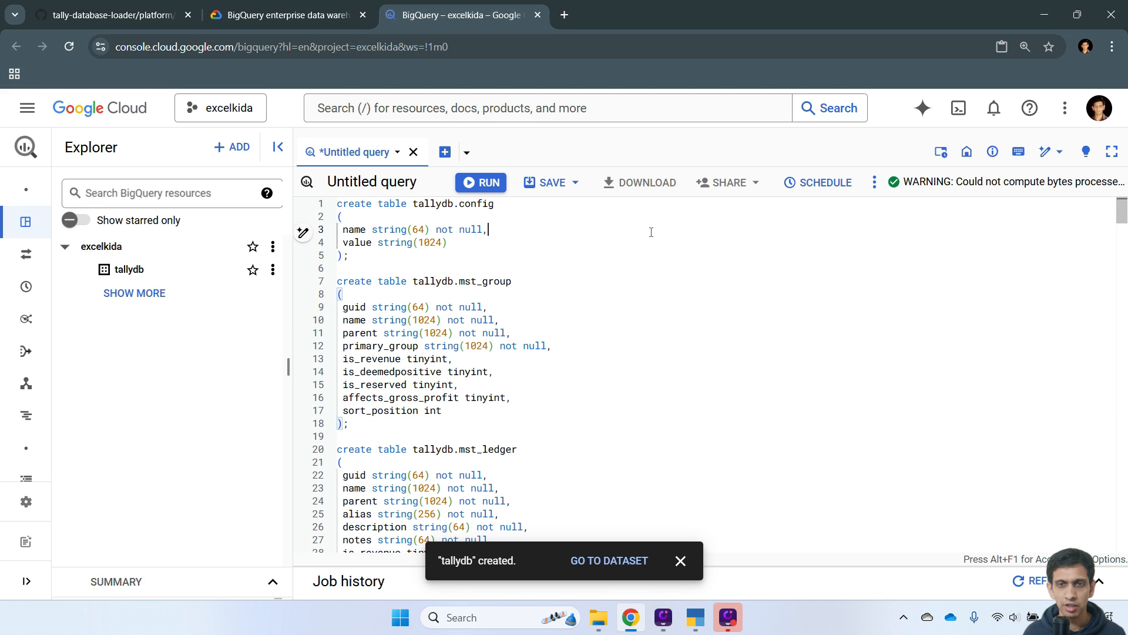
# Run the create table script, dismiss the dataset notification, and review the statement results and the tables under tallydb.
pyautogui.click(483, 182)
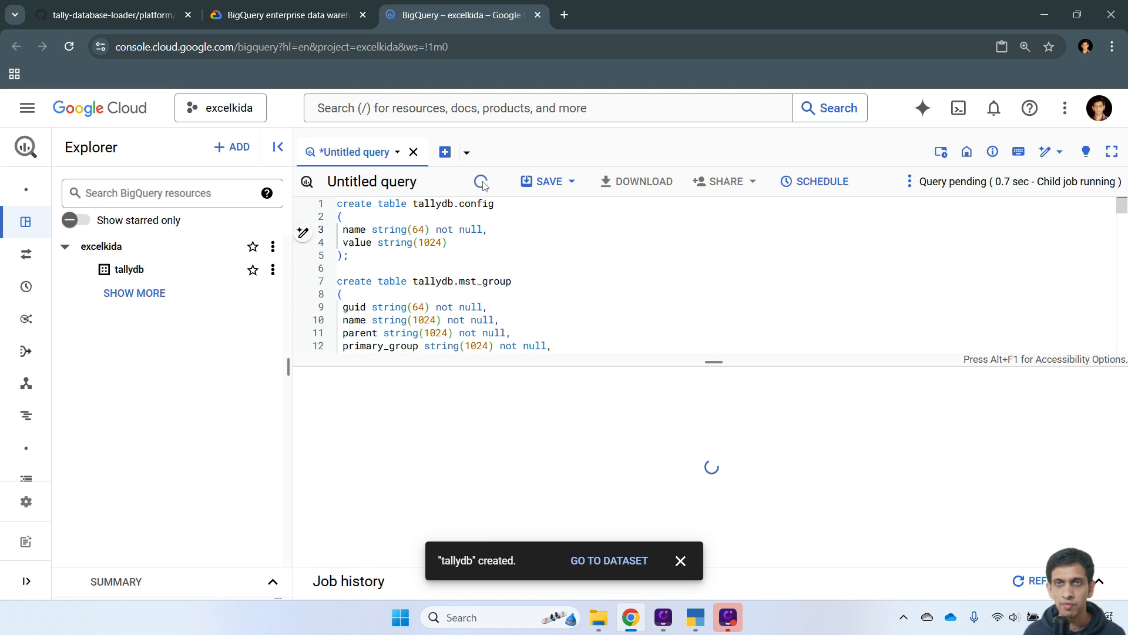
pyautogui.click(680, 576)
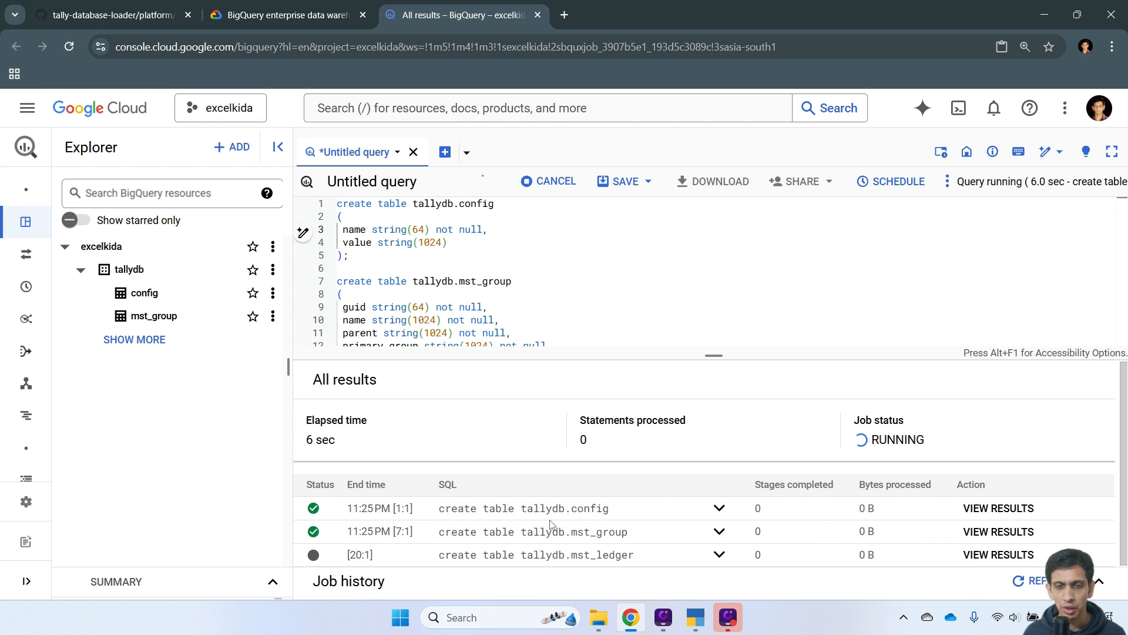
pyautogui.scroll(-1, 496, 546)
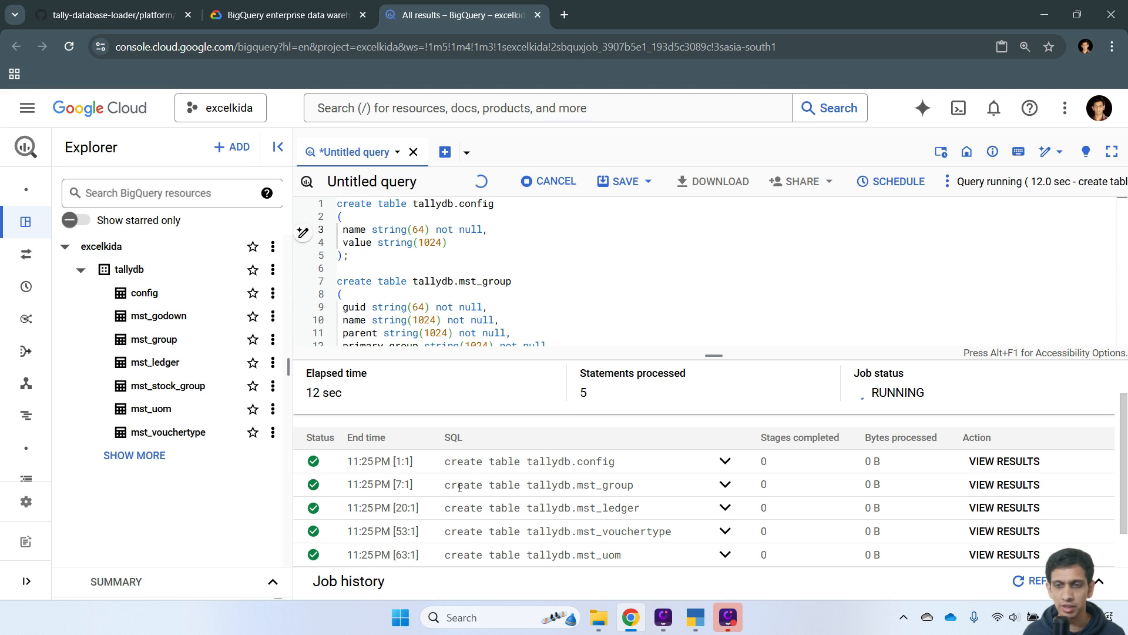
pyautogui.scroll(-1, 559, 486)
pyautogui.scroll(2, 712, 479)
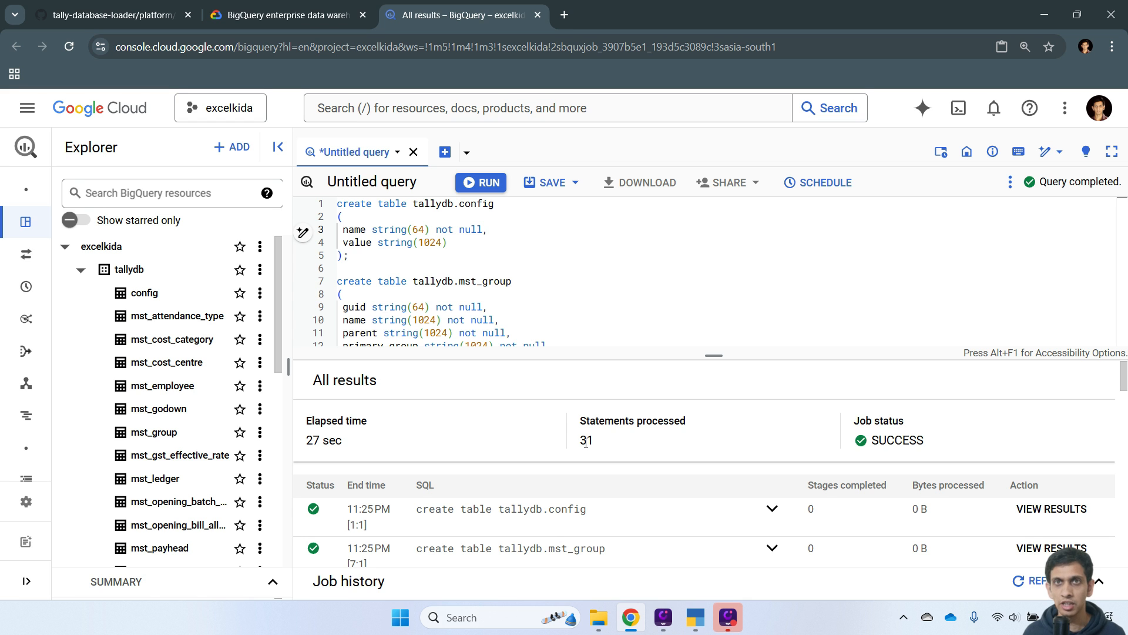
pyautogui.scroll(-10, 165, 353)
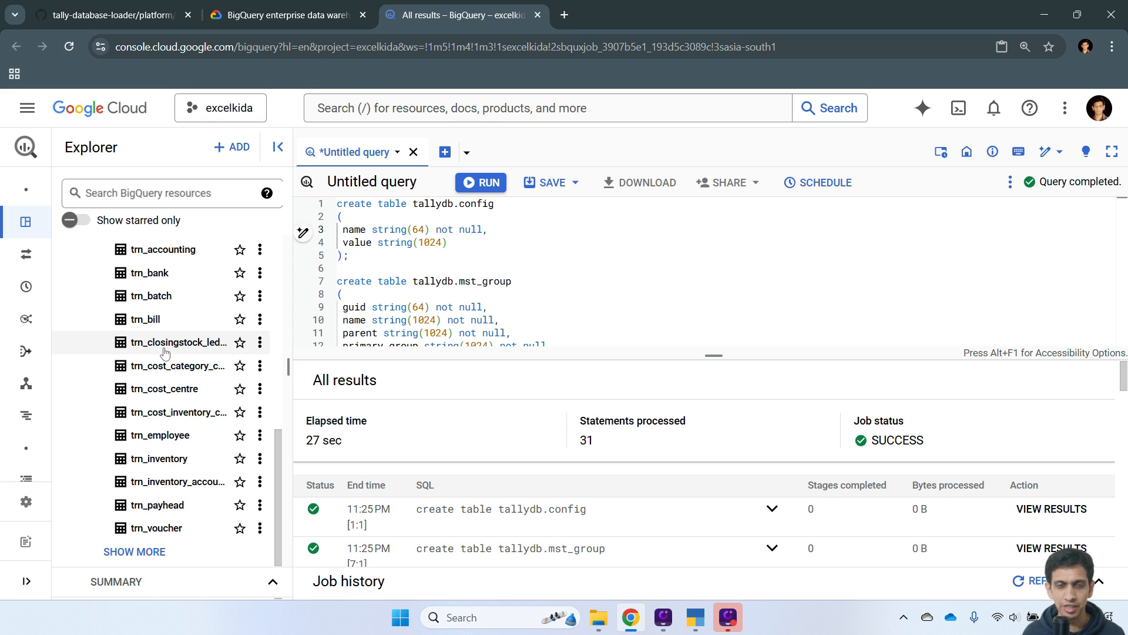
# Enlarge the query editor area and clear the entire create table script from the untitled query.
pyautogui.scroll(10, 164, 353)
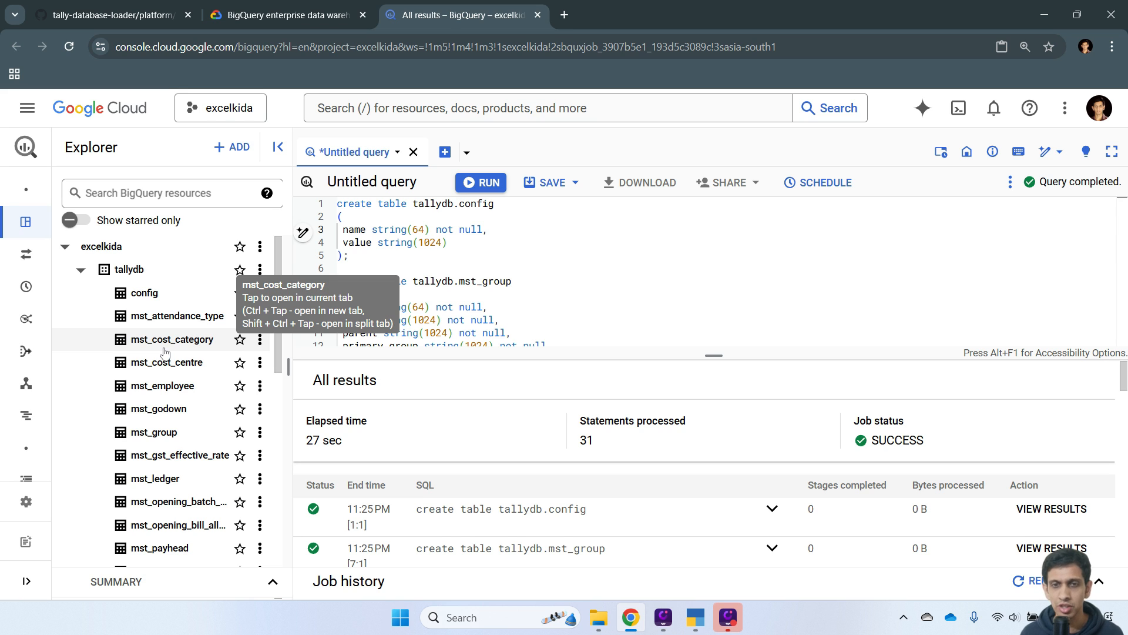
pyautogui.moveTo(725, 356); pyautogui.dragTo(725, 463)
pyautogui.click(622, 384)
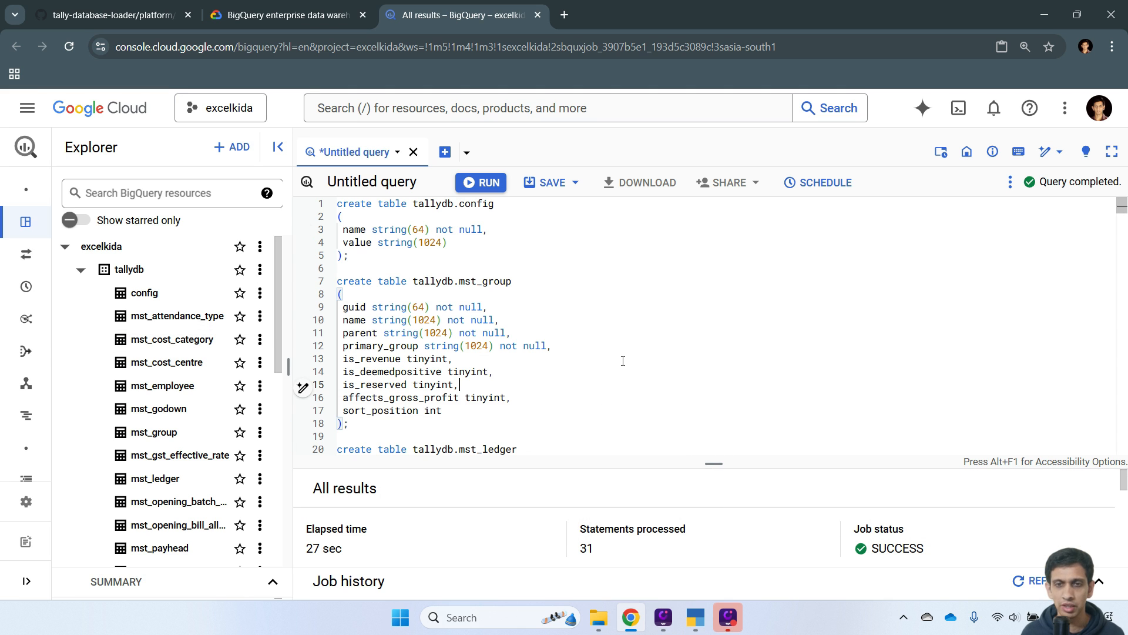
pyautogui.hotkey('ctrl', 'a')
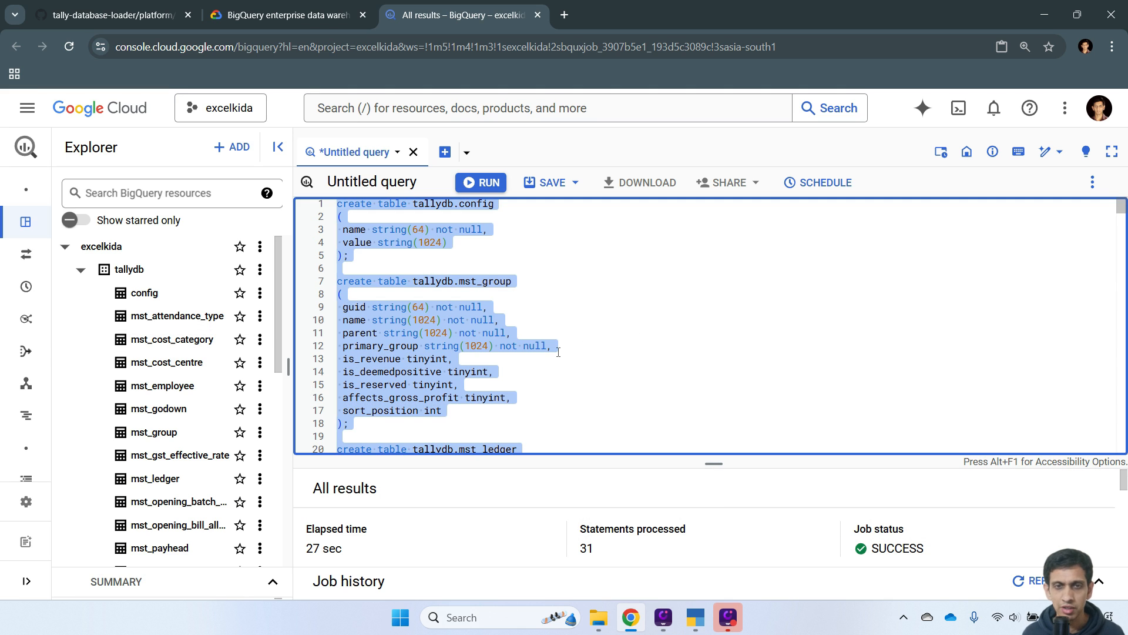
pyautogui.press('Delete')
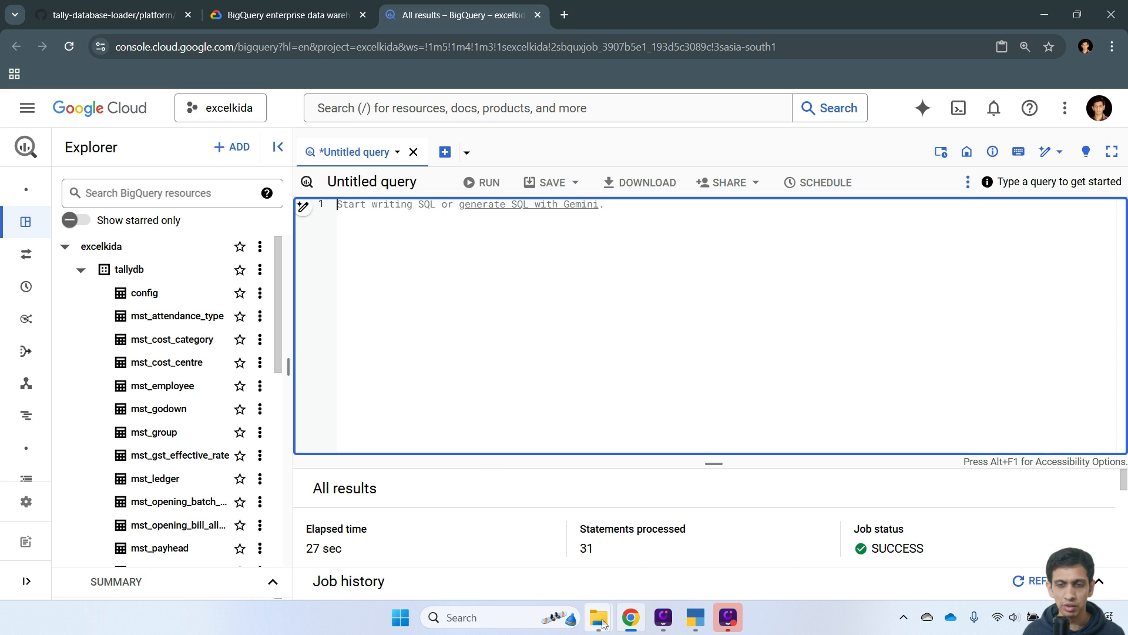
# Switch to File Explorer's utility folder on drive D and launch run-gui.bat.
pyautogui.moveTo(599, 614)
pyautogui.click(534, 551)
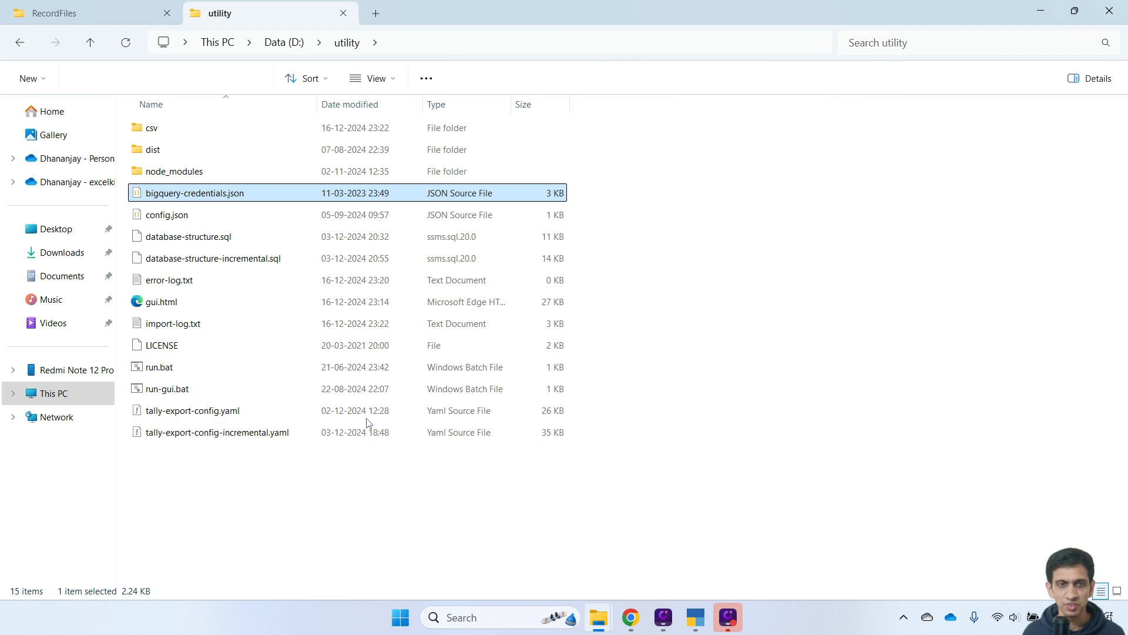
pyautogui.click(252, 453)
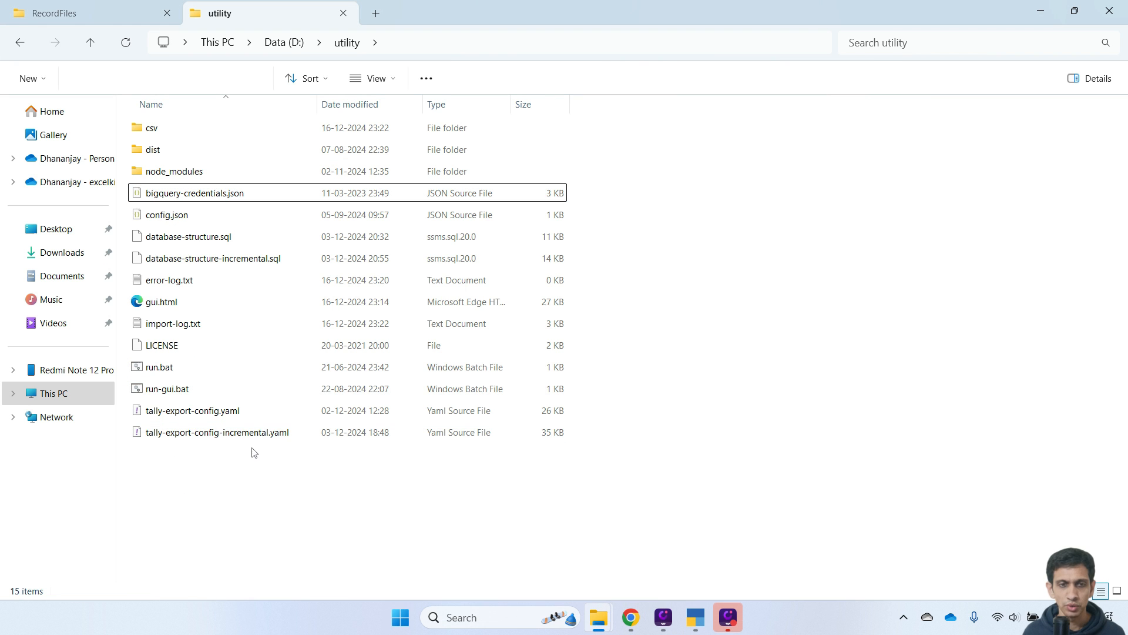
pyautogui.doubleClick(169, 391)
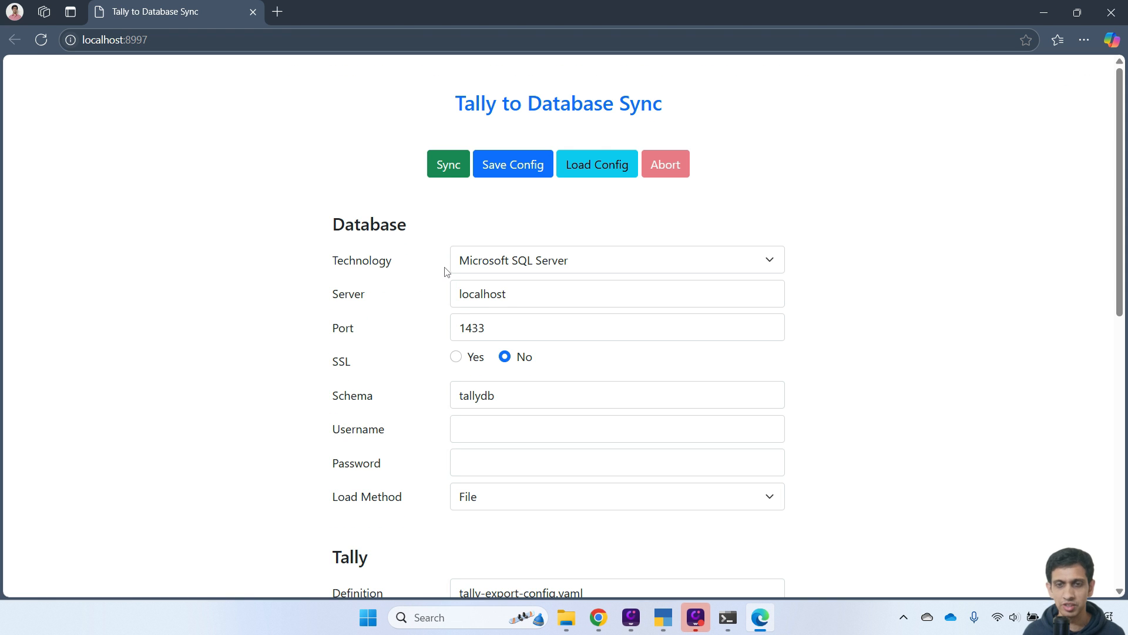
# Set the database technology to Google BigQuery in the Tally to Database Sync form.
pyautogui.scroll(-2, 237, 337)
pyautogui.scroll(2, 237, 337)
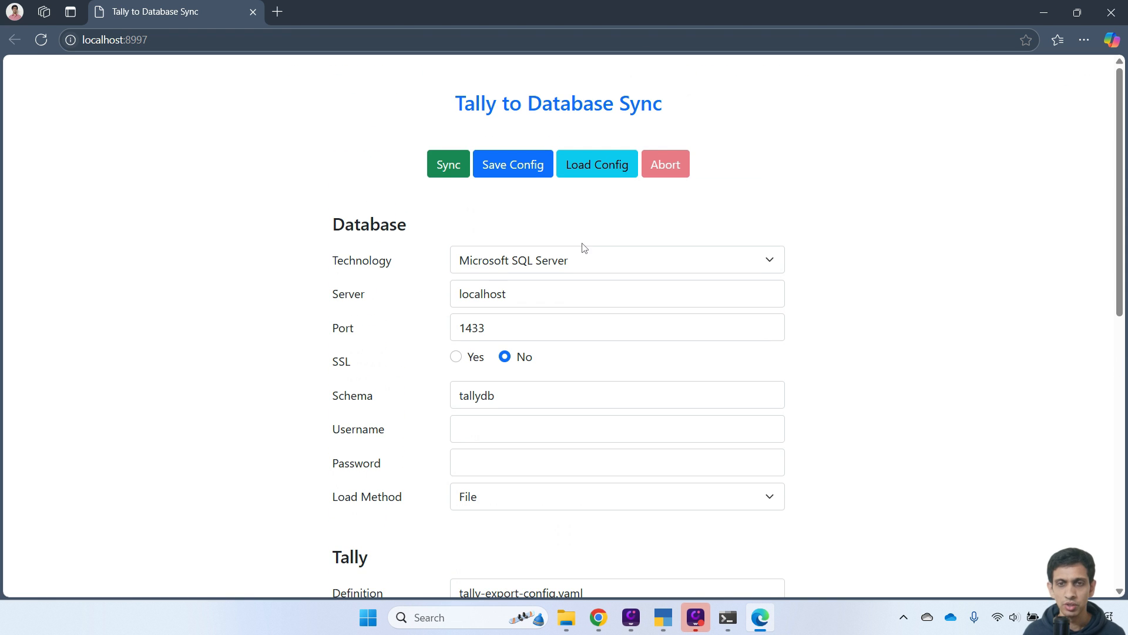
pyautogui.click(539, 269)
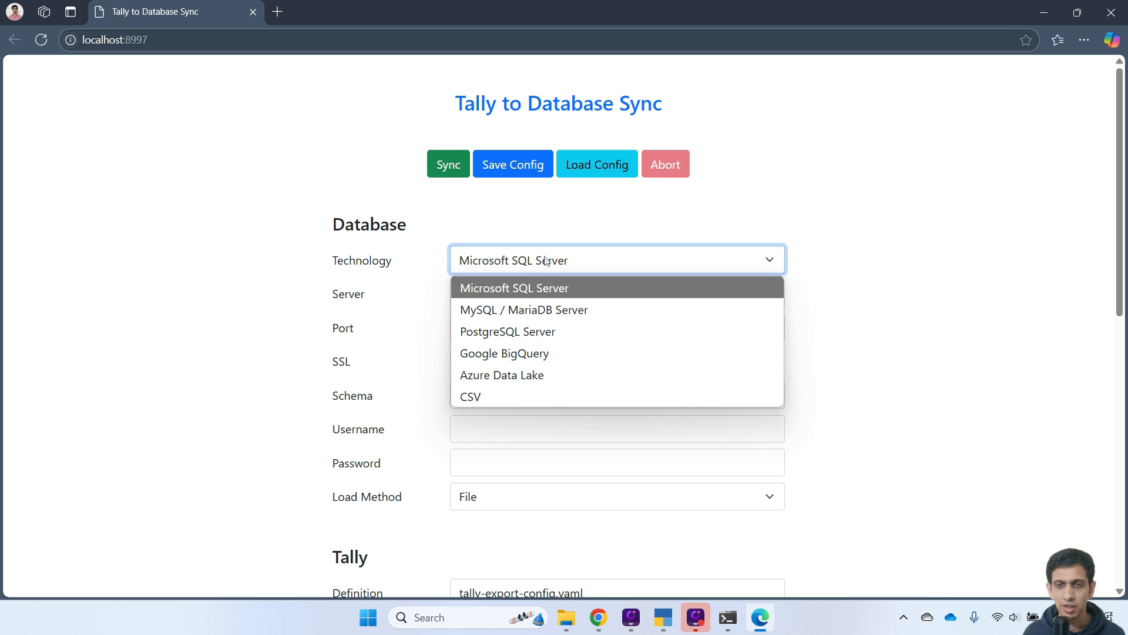
pyautogui.click(530, 353)
pyautogui.click(882, 330)
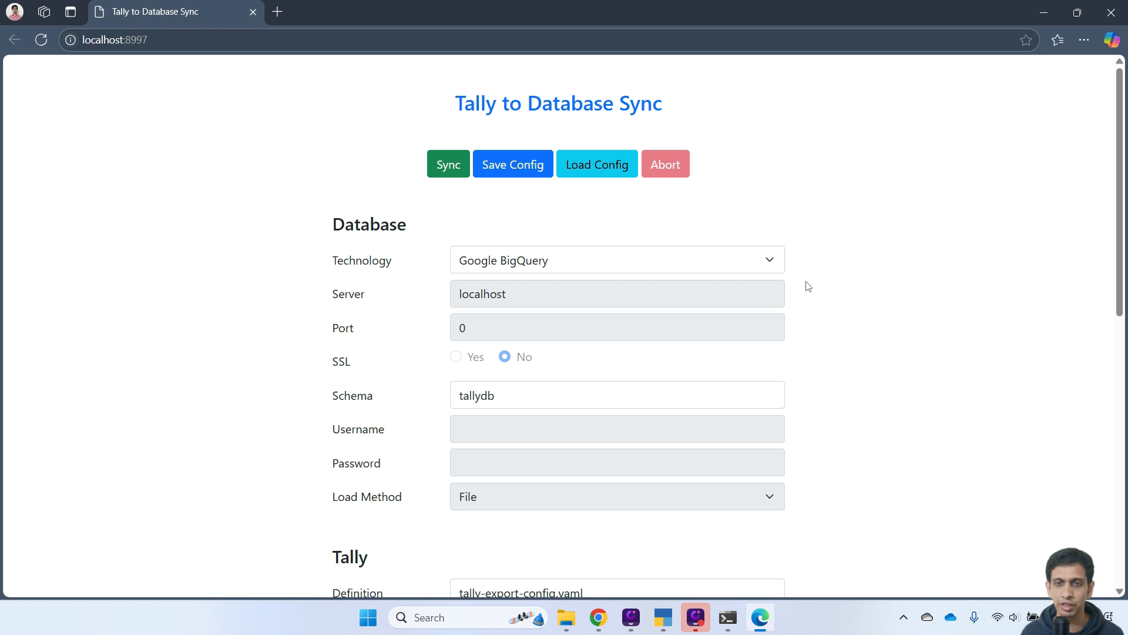
# Check that bigquery-credentials.json is in the utility folder, and return to the Tally to Database Sync page.
pyautogui.moveTo(574, 624)
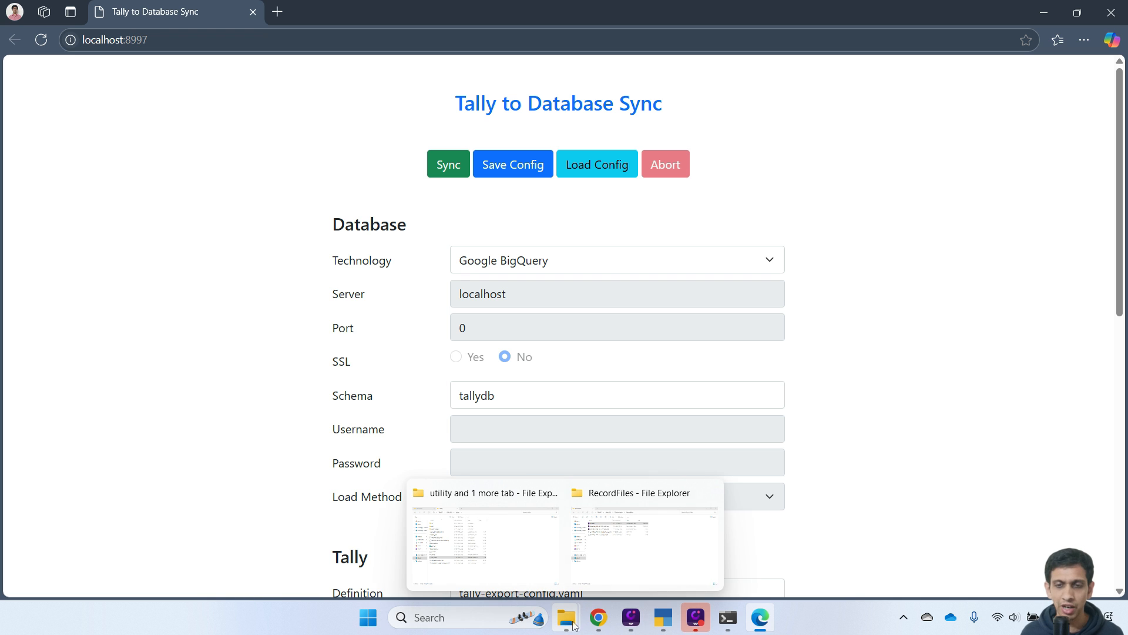
pyautogui.click(479, 562)
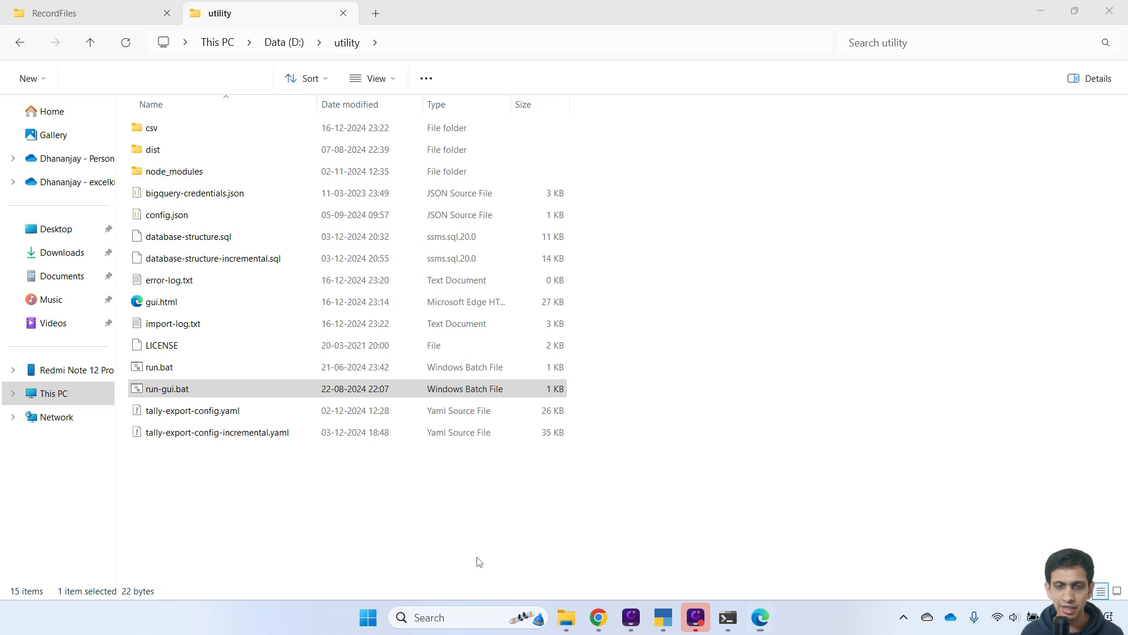
pyautogui.click(171, 196)
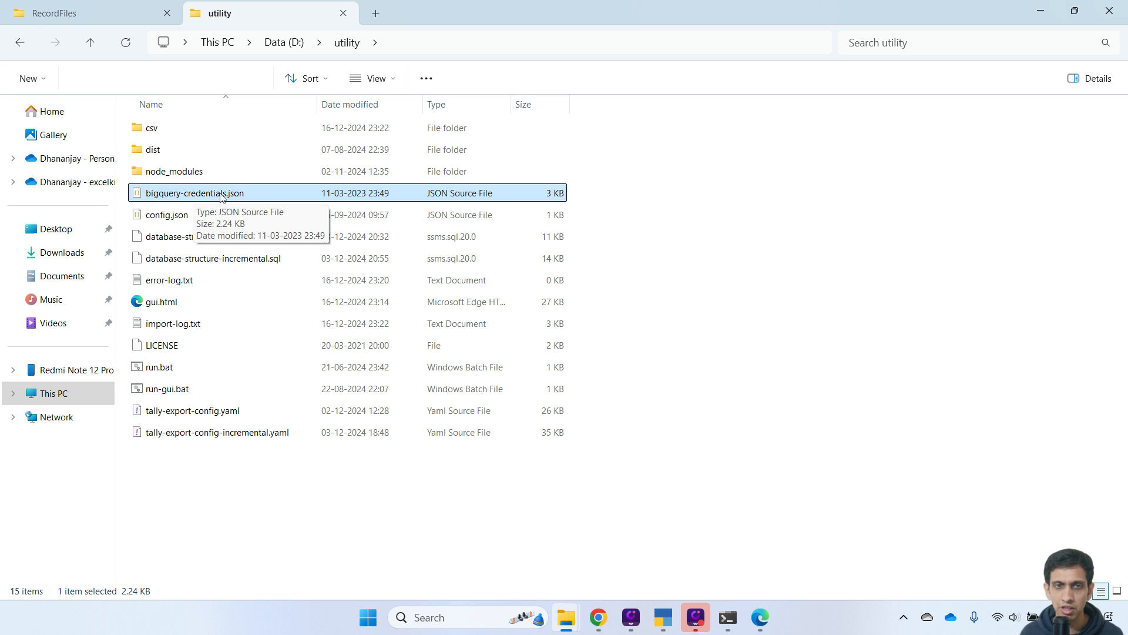
pyautogui.click(760, 617)
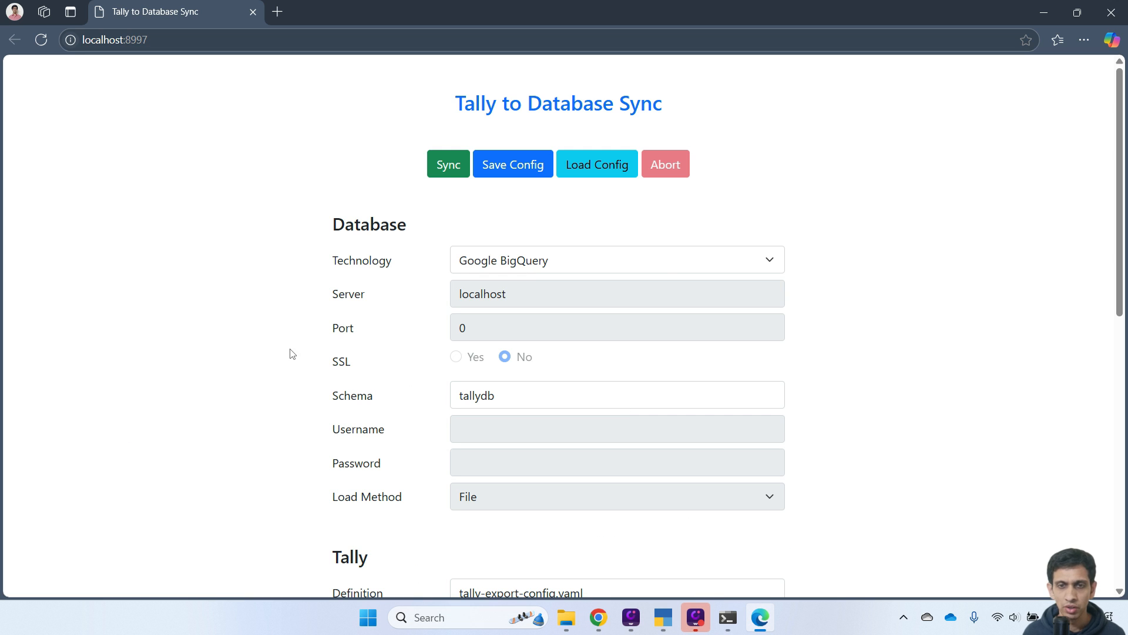
# Compare the sync form's schema name tallydb with the dataset name in BigQuery, and return to the form.
pyautogui.scroll(-1, 241, 350)
pyautogui.click(521, 330)
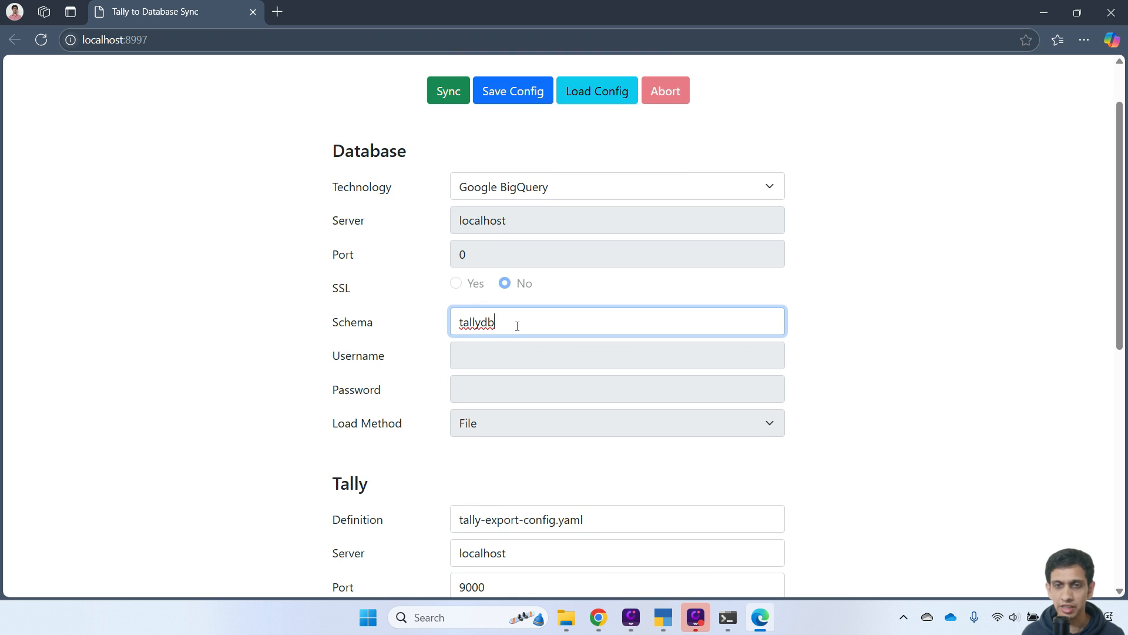
pyautogui.click(593, 625)
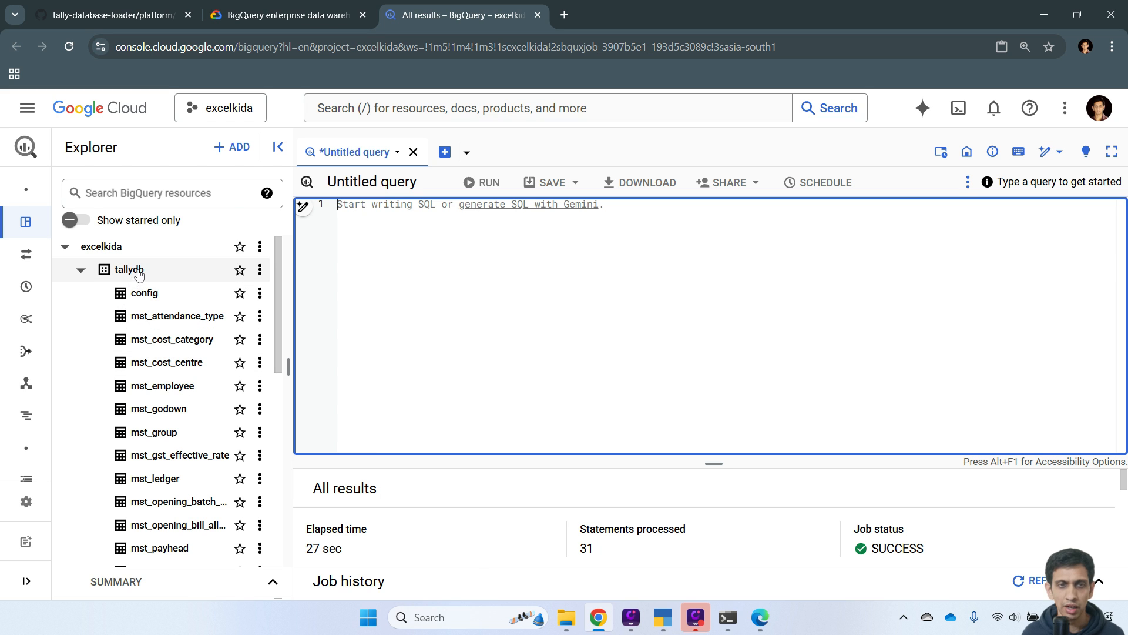
pyautogui.click(462, 258)
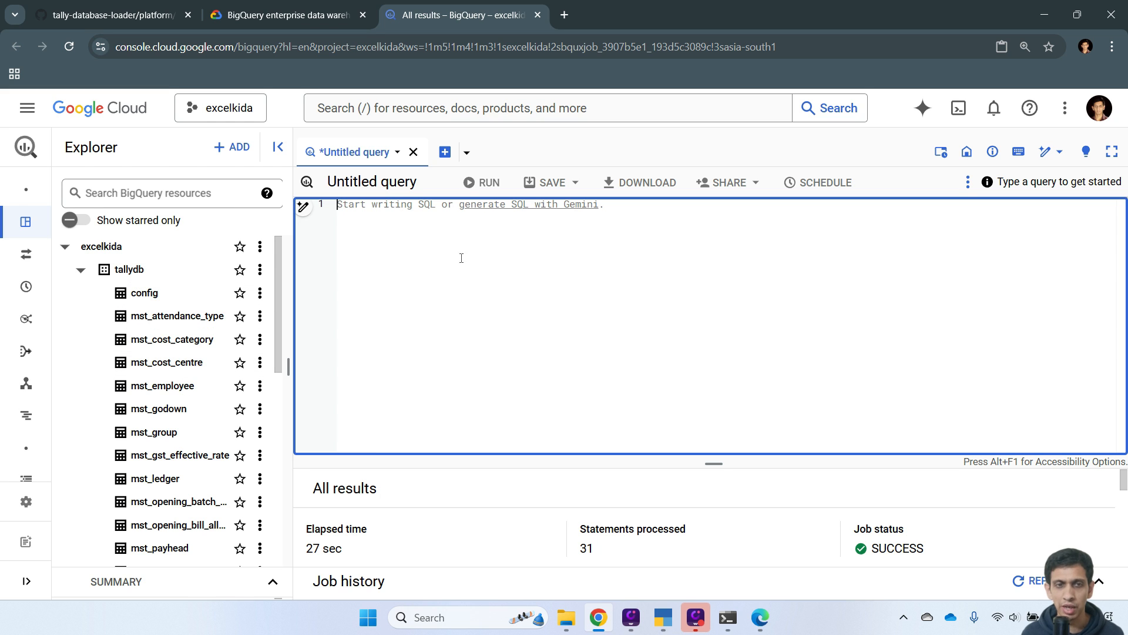
pyautogui.hotkey('alt', 'Tab')
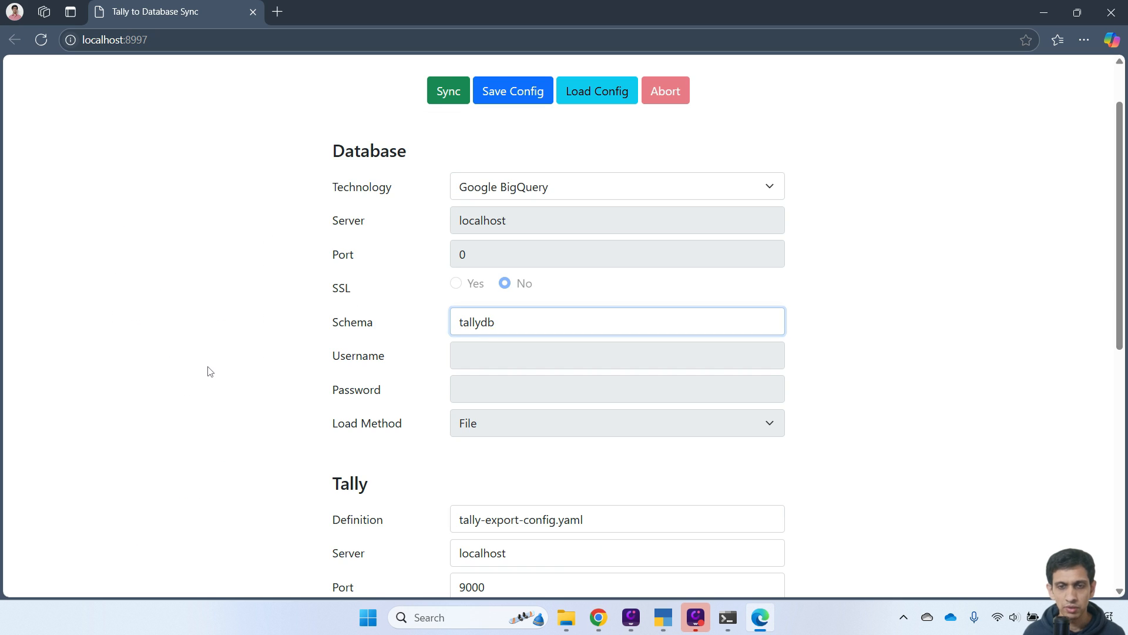
# Check the company's current period in TallyPrime and set the sync form's From Date to 01-04-2020 and To Date to 31-03-2021.
pyautogui.scroll(-3, 239, 373)
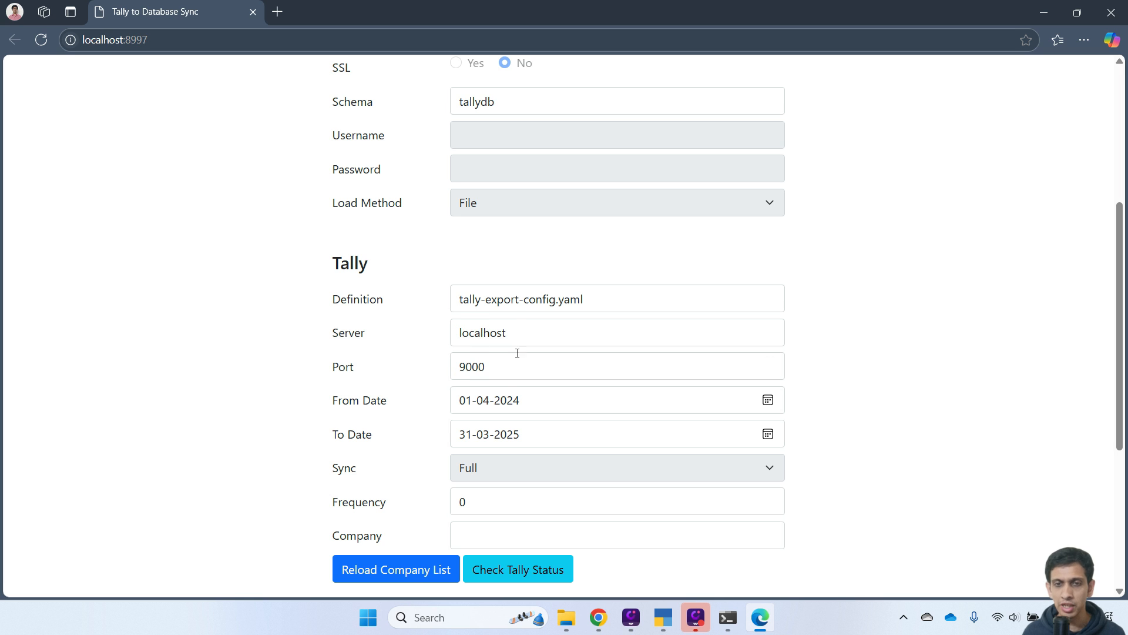
pyautogui.click(664, 617)
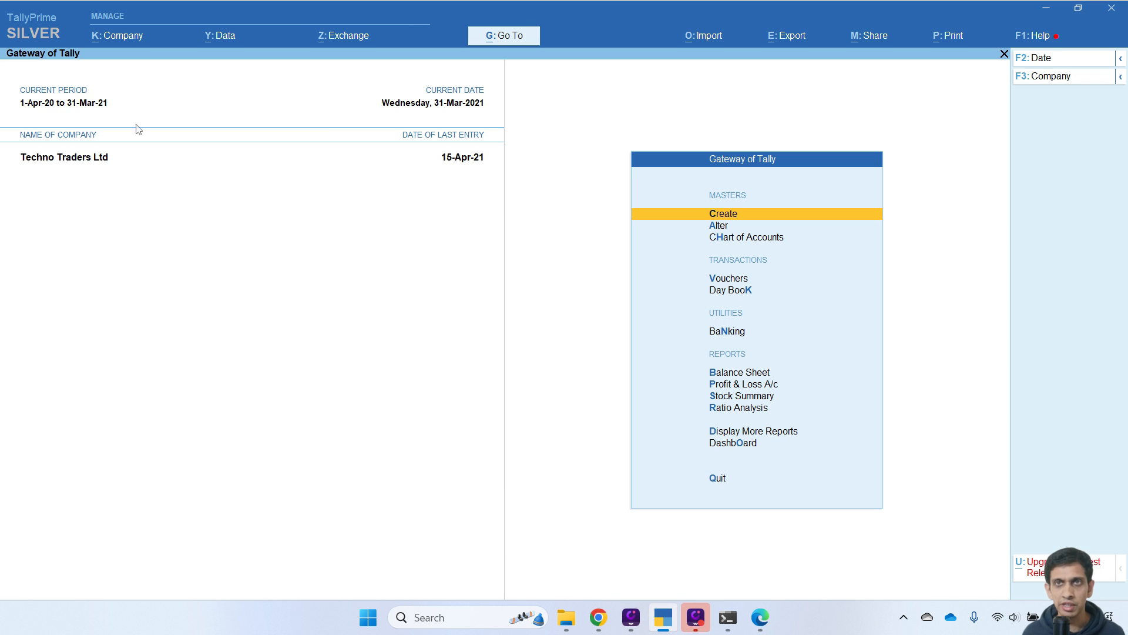
pyautogui.hotkey('alt', 'Tab')
pyautogui.click(507, 402)
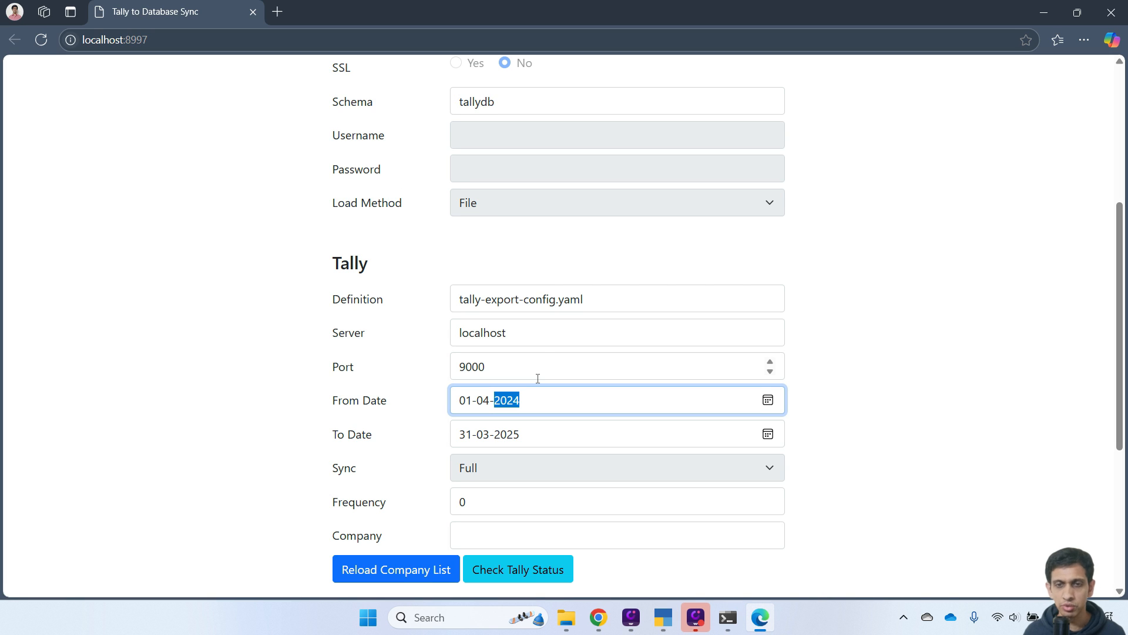
pyautogui.write('2020')
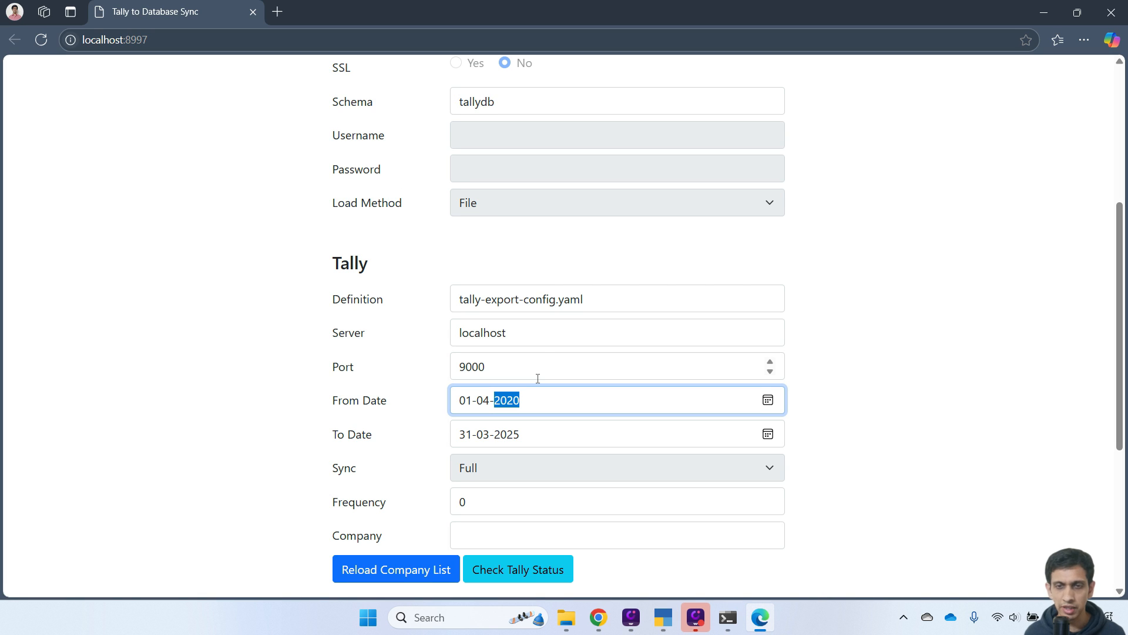
pyautogui.click(511, 438)
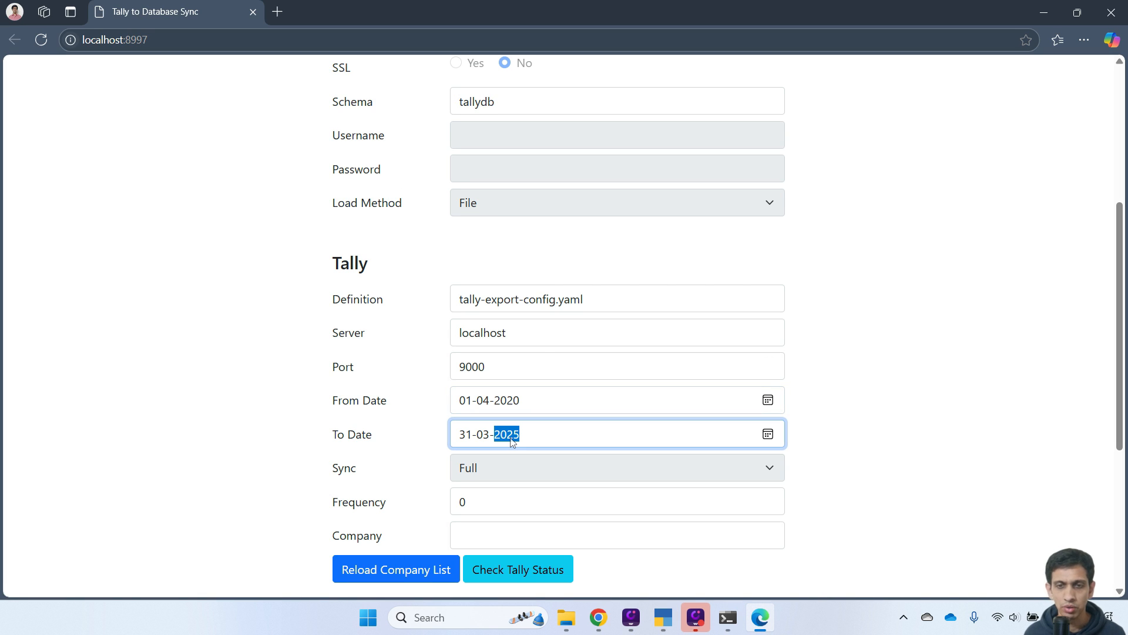
pyautogui.write('2021')
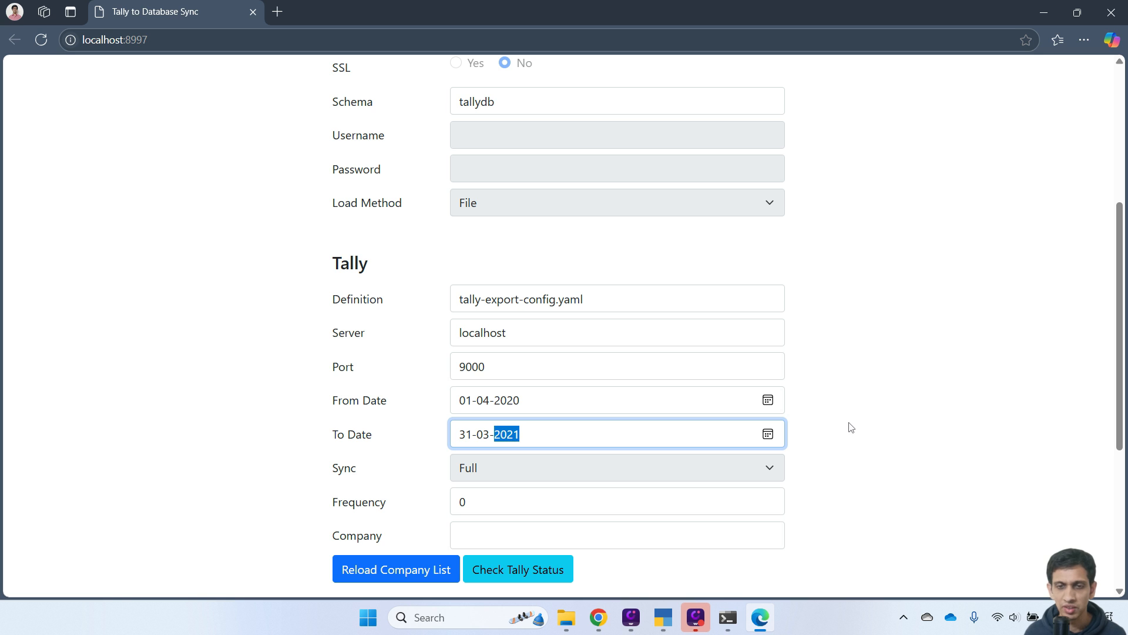
pyautogui.click(852, 427)
# Choose Techno Traders Ltd as the company in the Tally settings of the sync form.
pyautogui.scroll(-2, 860, 414)
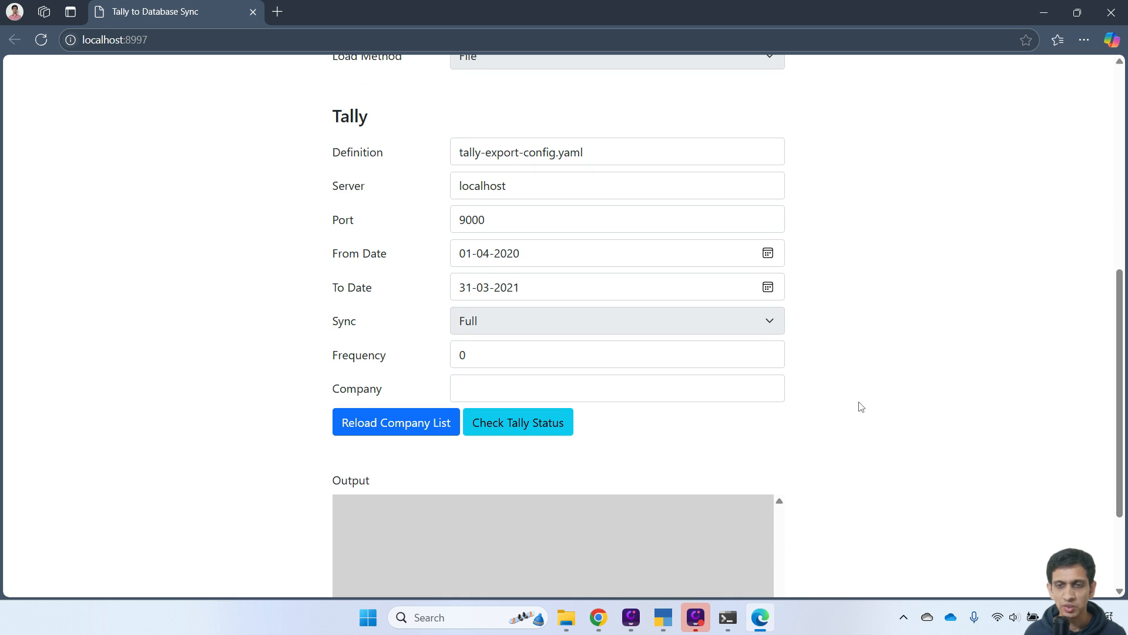
pyautogui.click(767, 391)
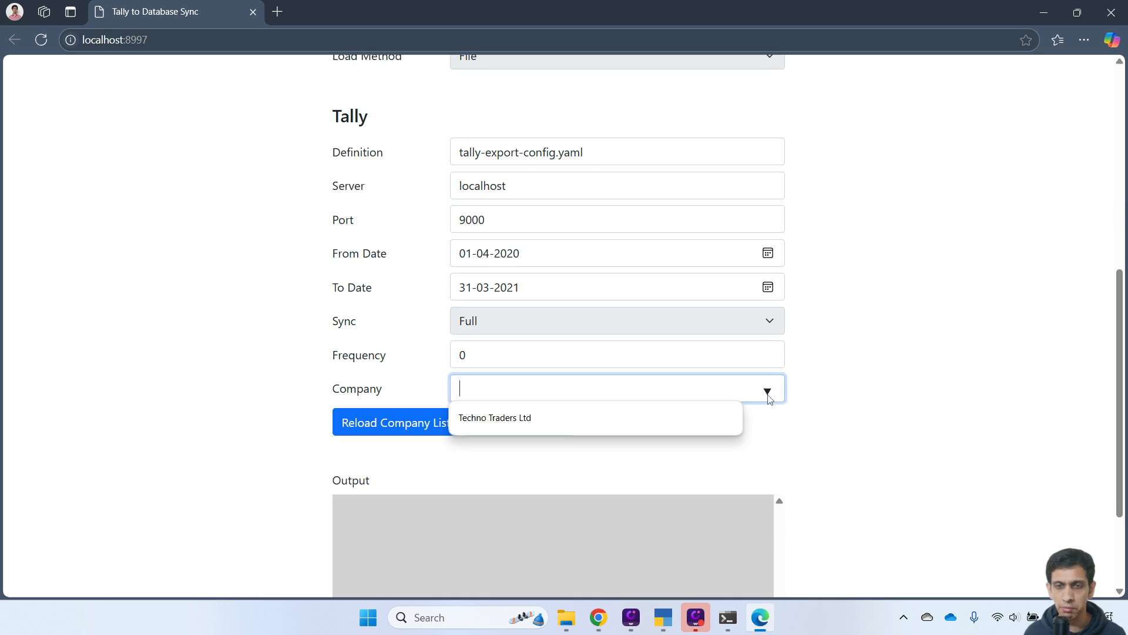
pyautogui.click(509, 422)
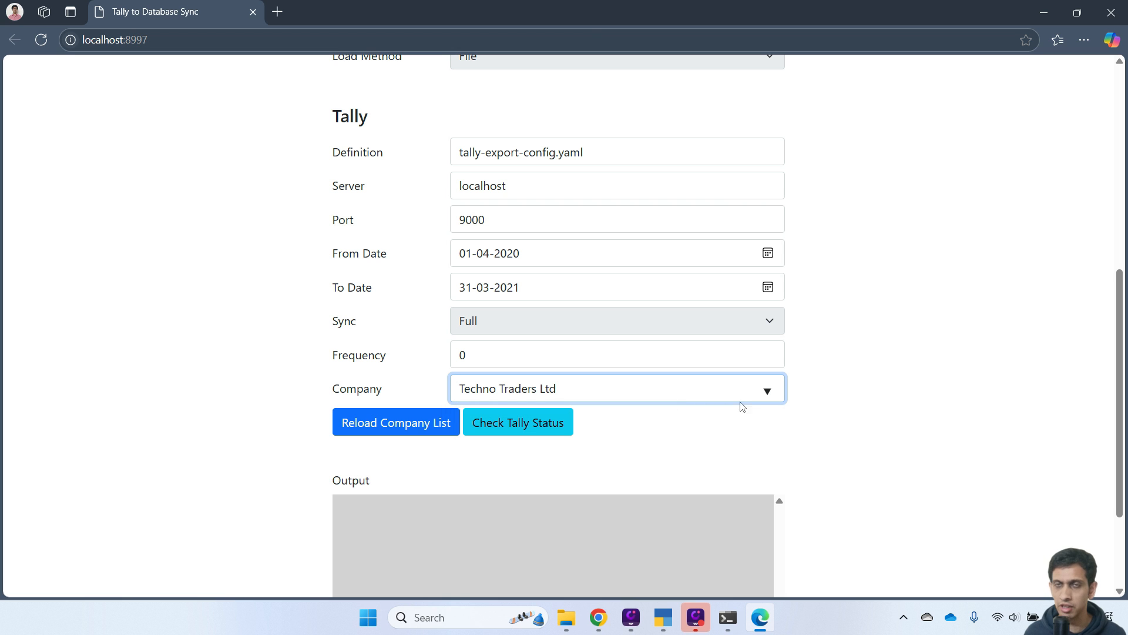
pyautogui.click(870, 415)
# Run the sync to BigQuery and review the imported row counts in the output log.
pyautogui.scroll(7, 955, 352)
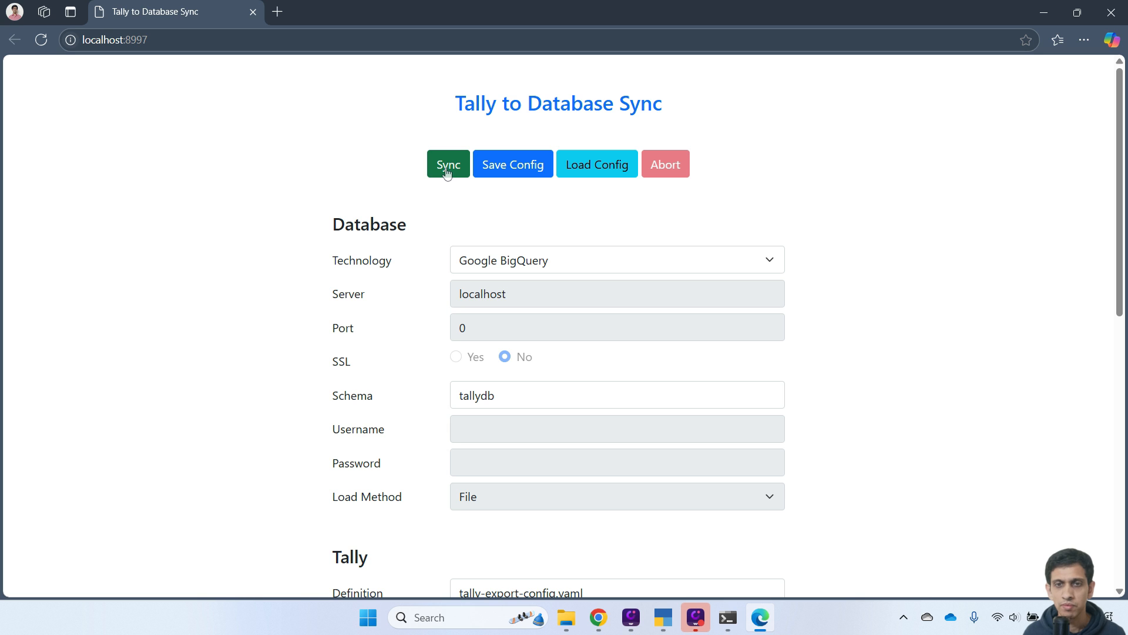
pyautogui.click(447, 170)
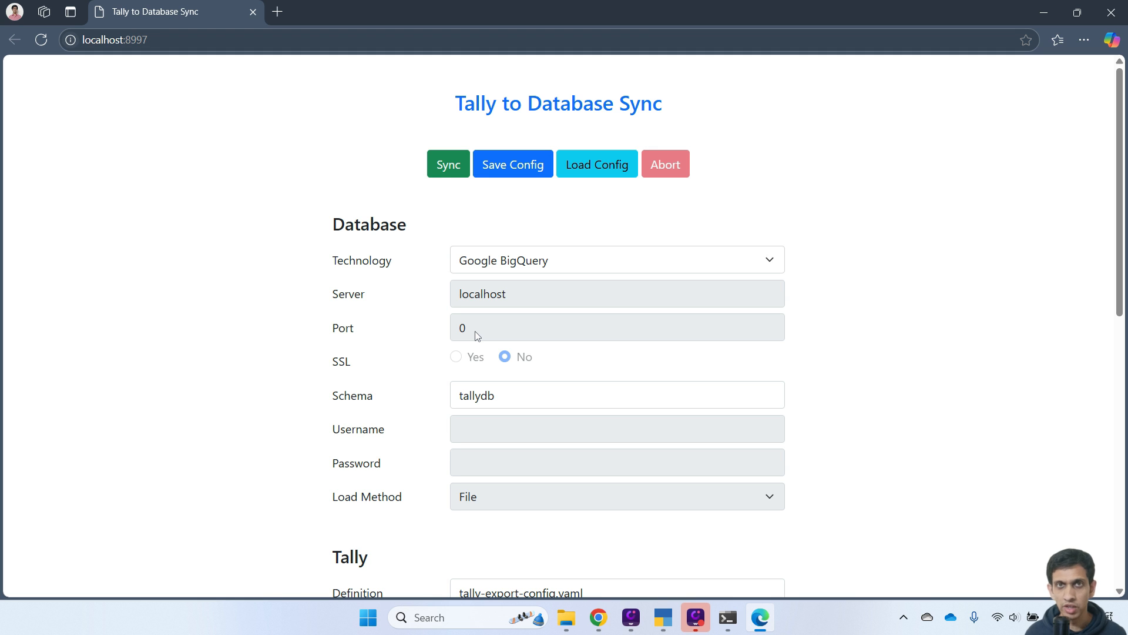
pyautogui.scroll(-10, 245, 280)
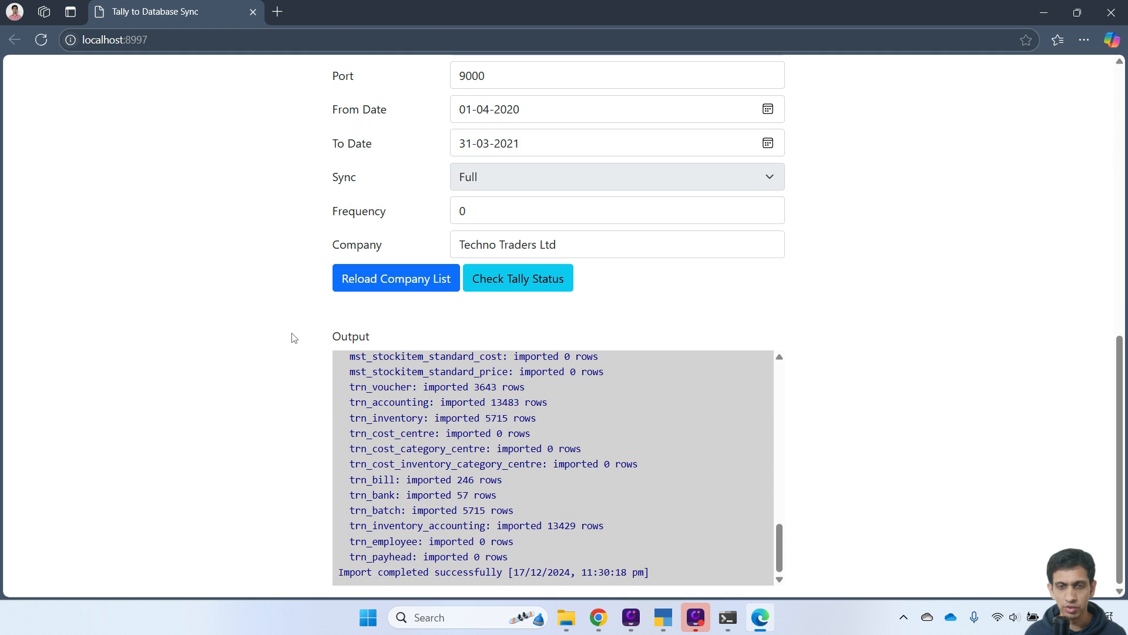
pyautogui.scroll(3, 541, 434)
pyautogui.scroll(-3, 470, 499)
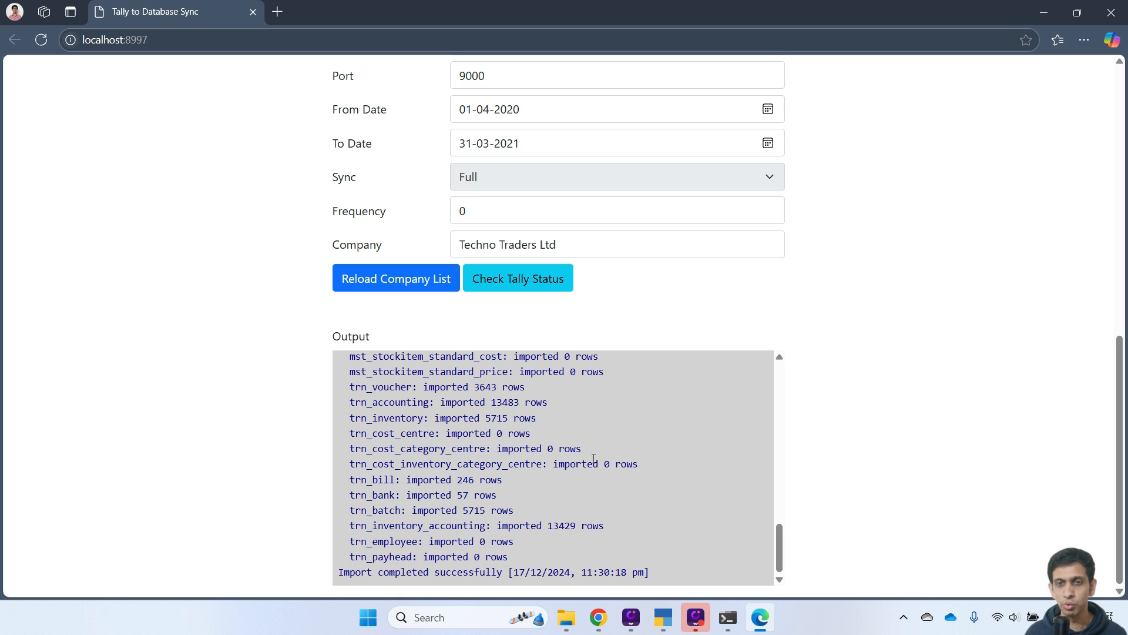
pyautogui.scroll(10, 864, 476)
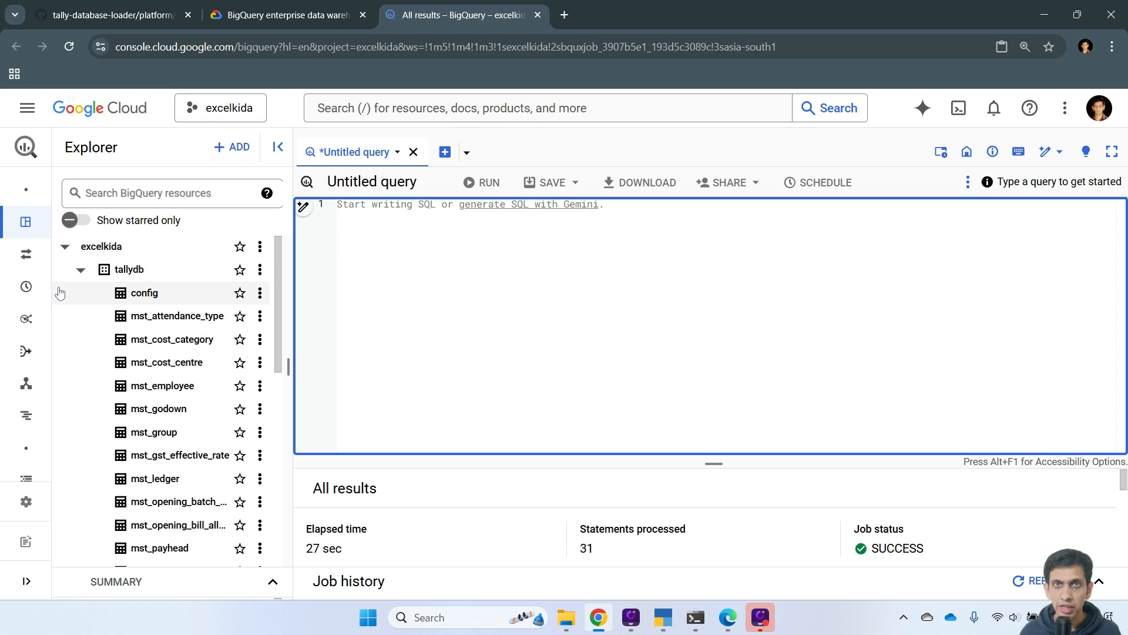
# Switch to TallyPrime, open the Statistics report for Techno Traders Ltd and select Groups in the types of accounts.
pyautogui.scroll(-3, 94, 300)
pyautogui.scroll(3, 146, 320)
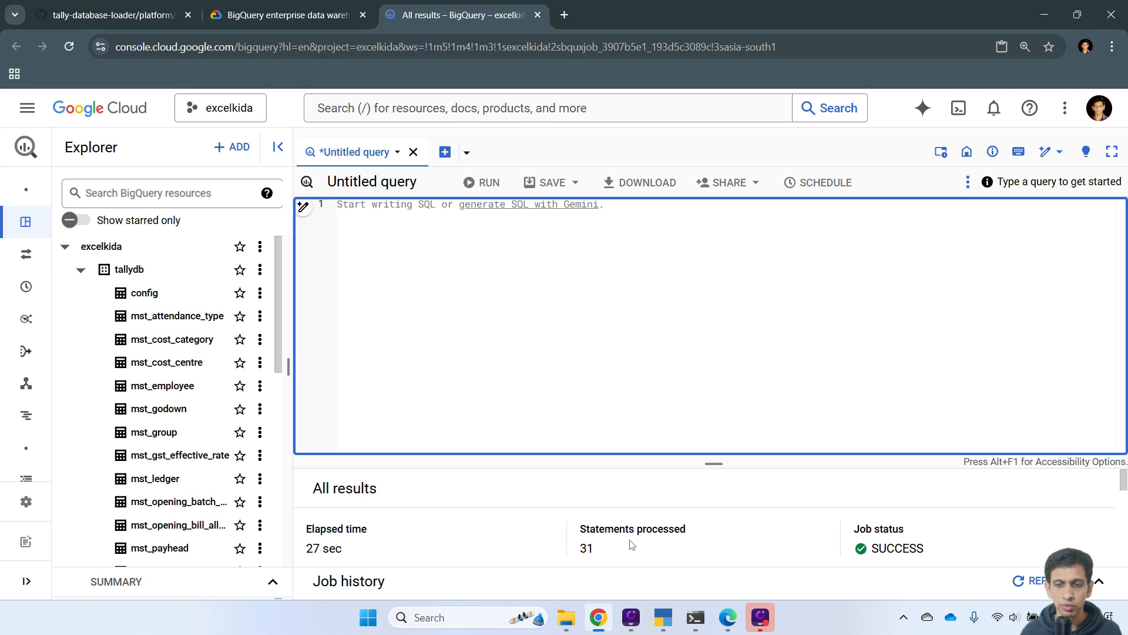
pyautogui.click(663, 617)
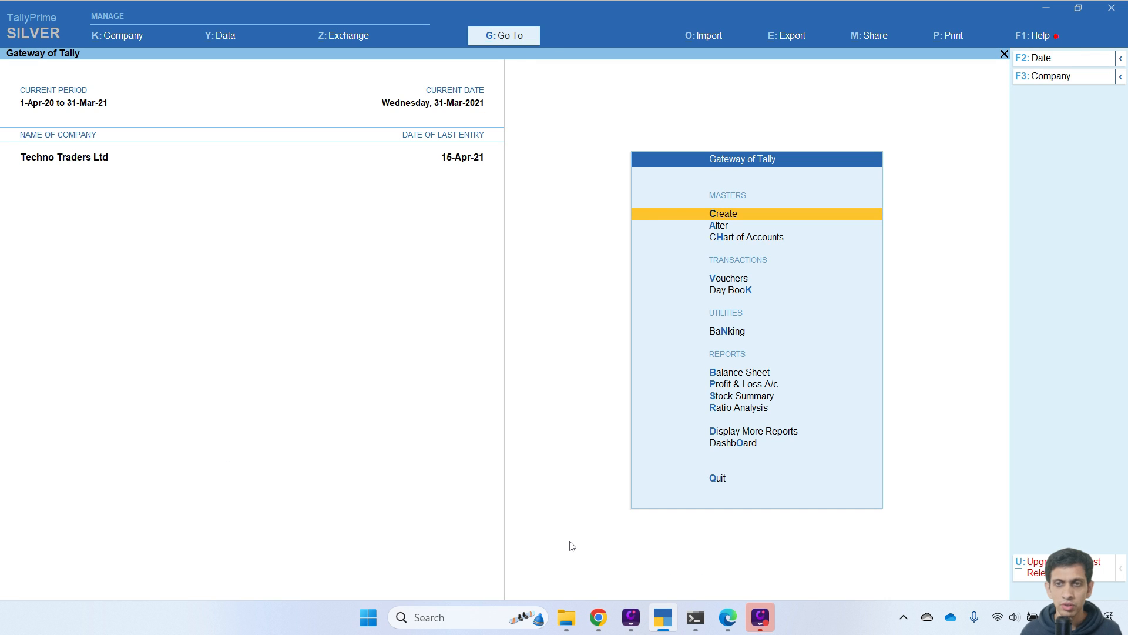
pyautogui.hotkey('alt', 'g')
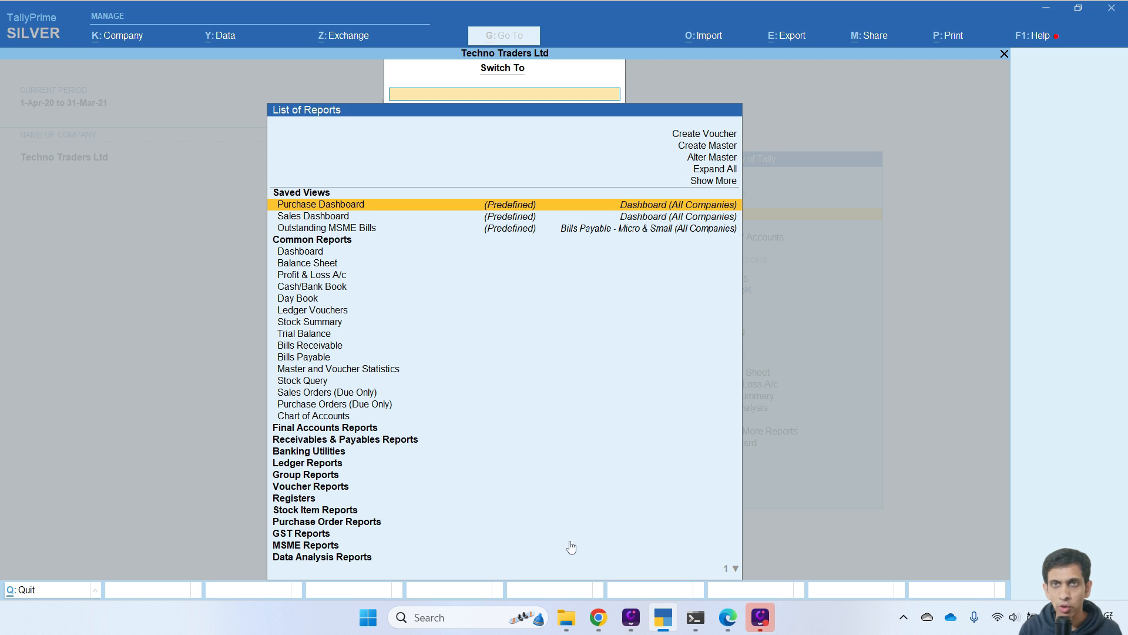
pyautogui.write('Statis')
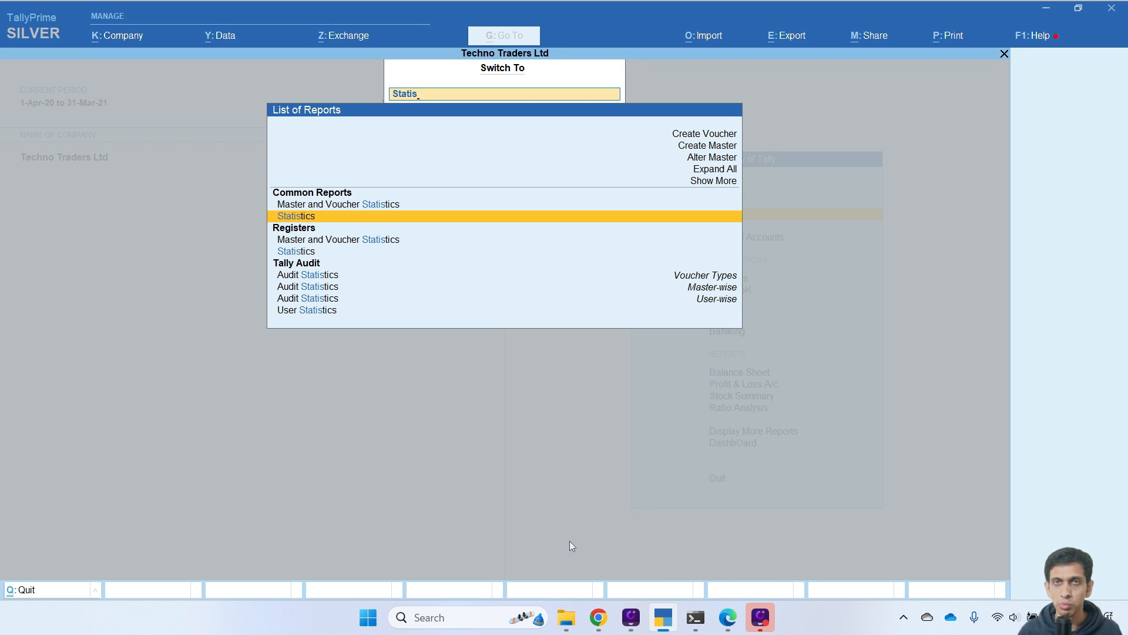
pyautogui.press('Return')
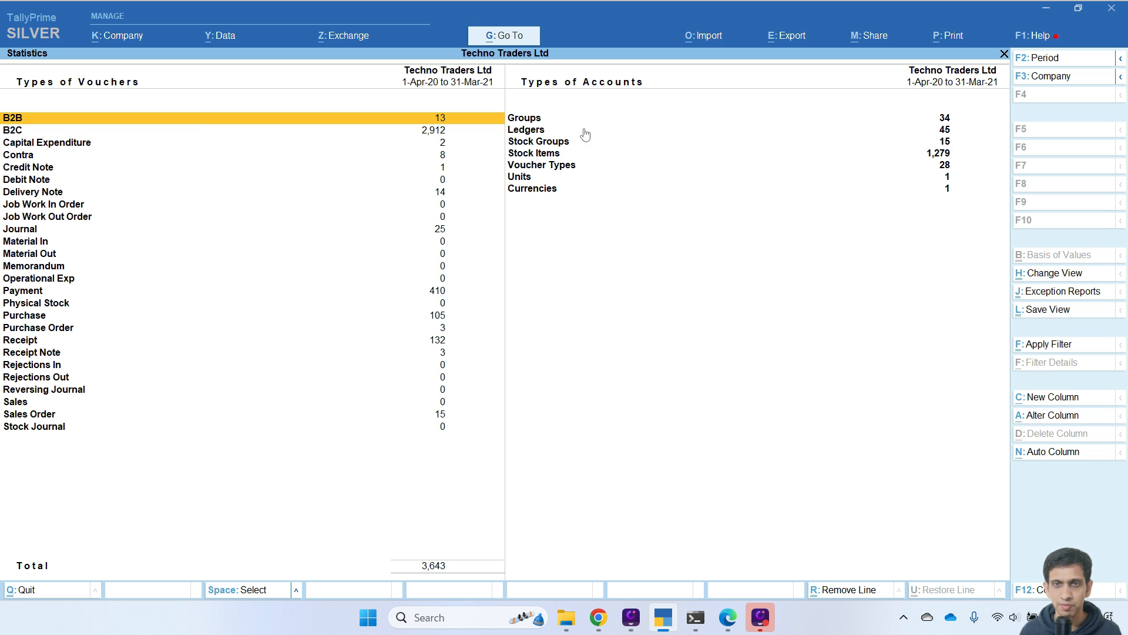
pyautogui.click(528, 119)
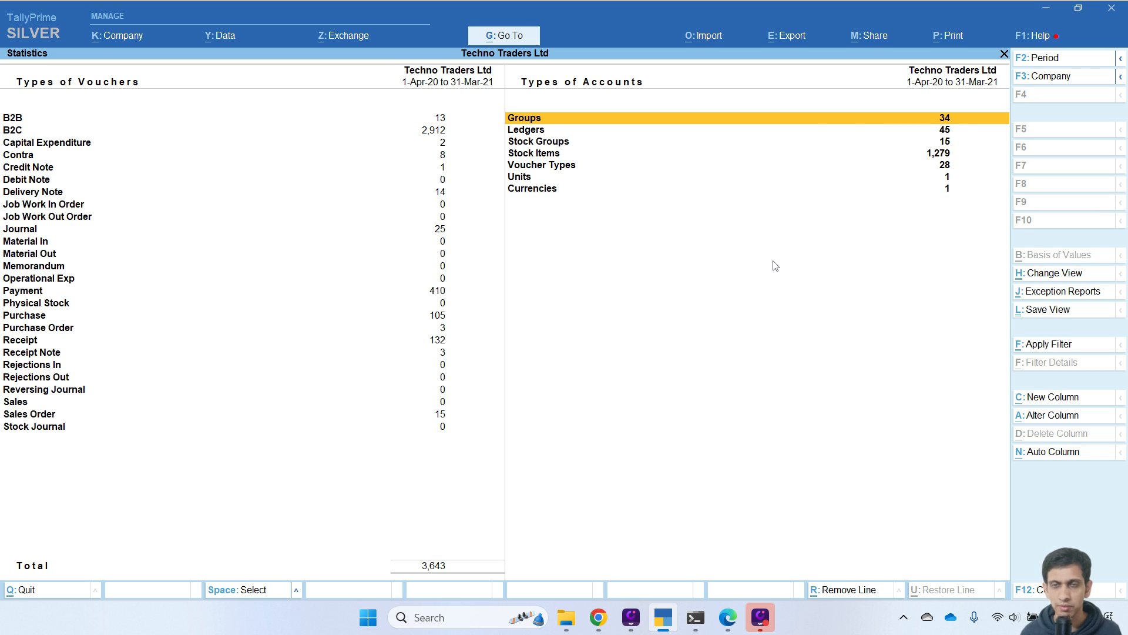
# Return to BigQuery and look through the master and transaction tables in the tallydb dataset.
pyautogui.hotkey('alt', 'Tab')
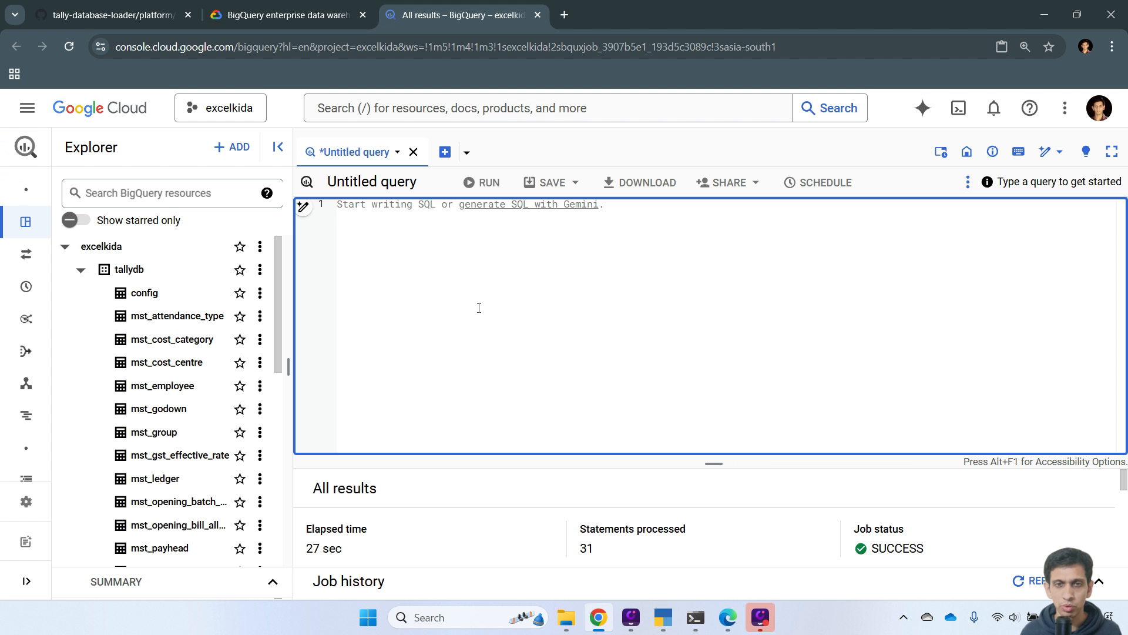
pyautogui.click(479, 298)
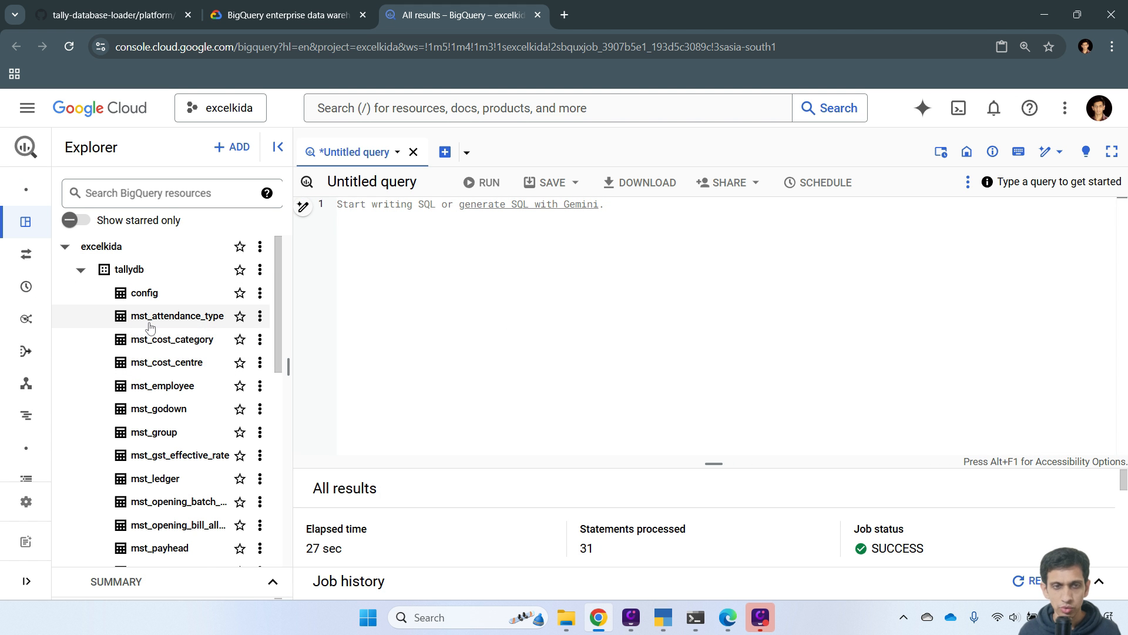
pyautogui.scroll(-1, 150, 327)
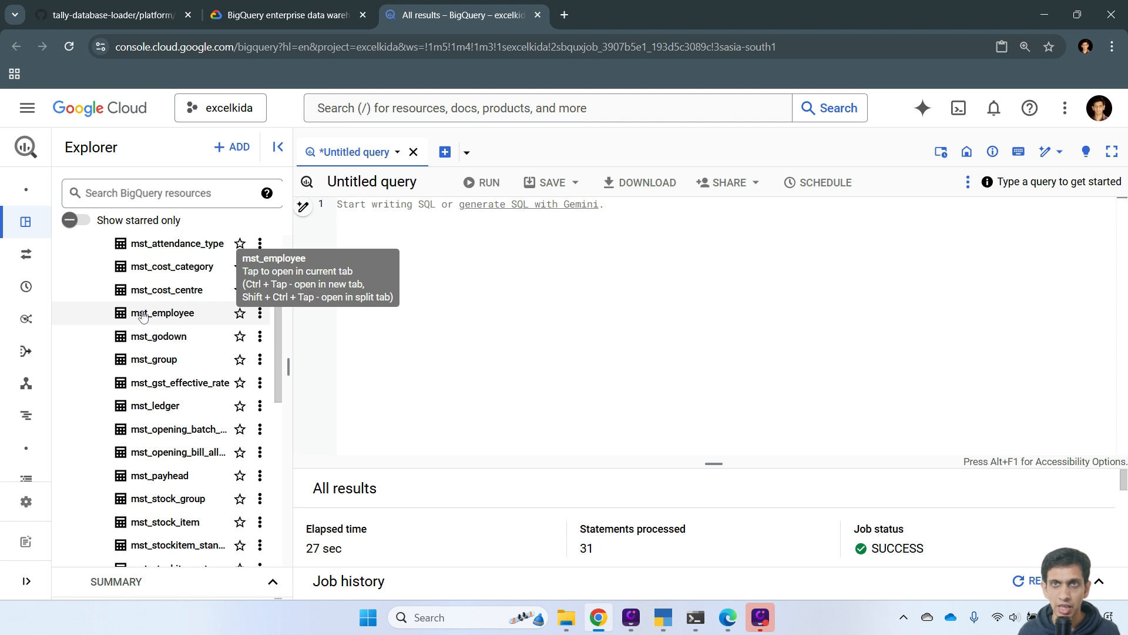
pyautogui.scroll(-4, 141, 329)
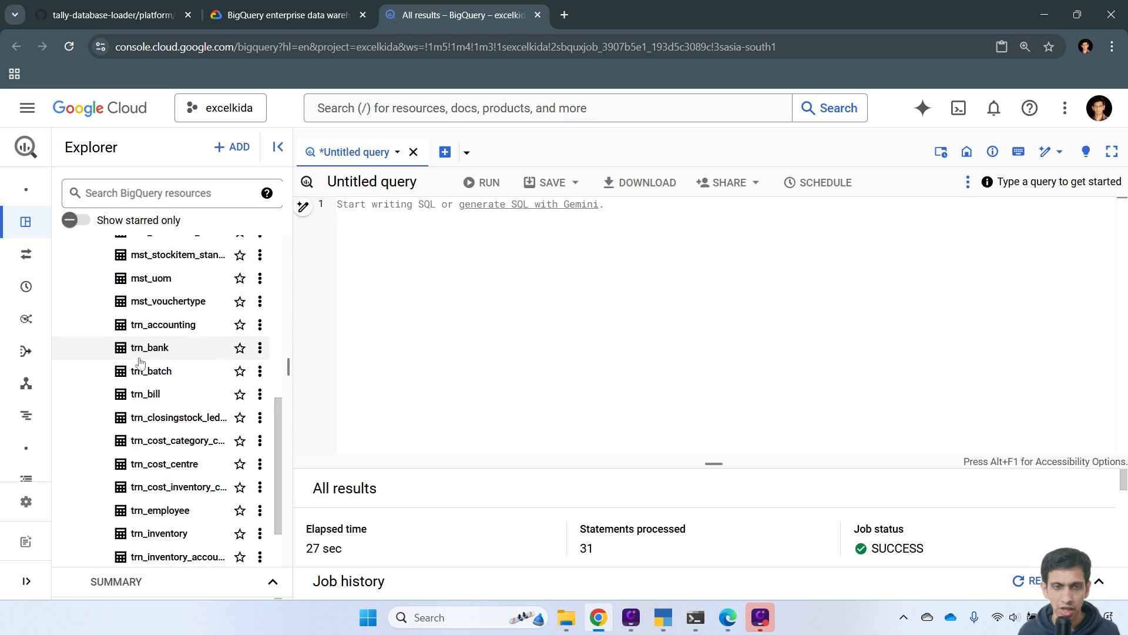
pyautogui.scroll(-1, 141, 364)
pyautogui.scroll(1, 147, 382)
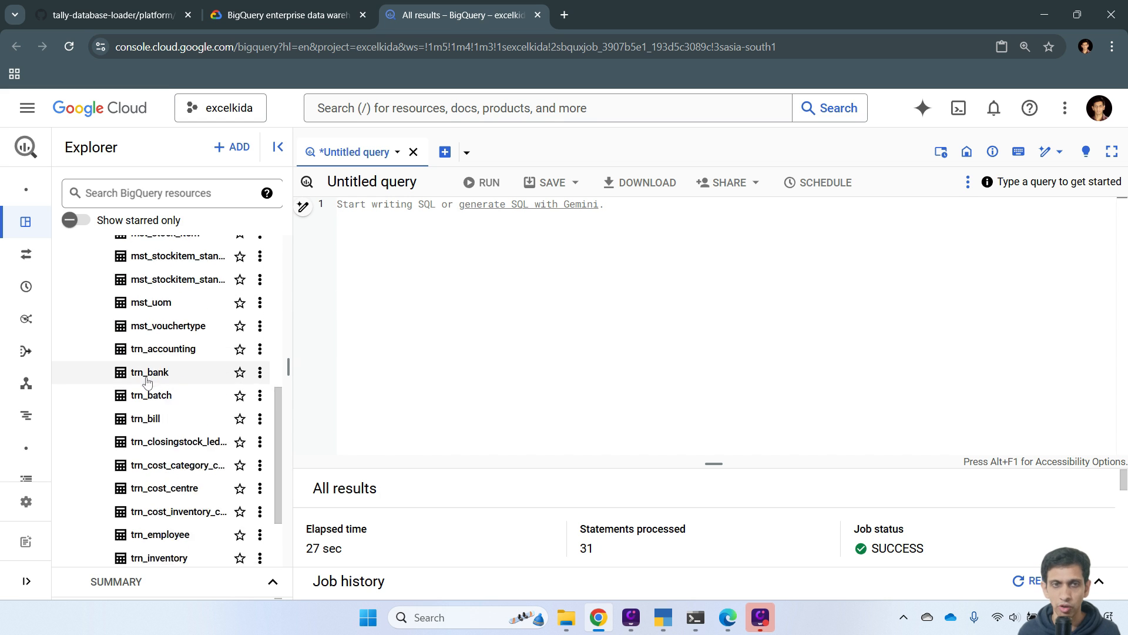
pyautogui.scroll(8, 147, 382)
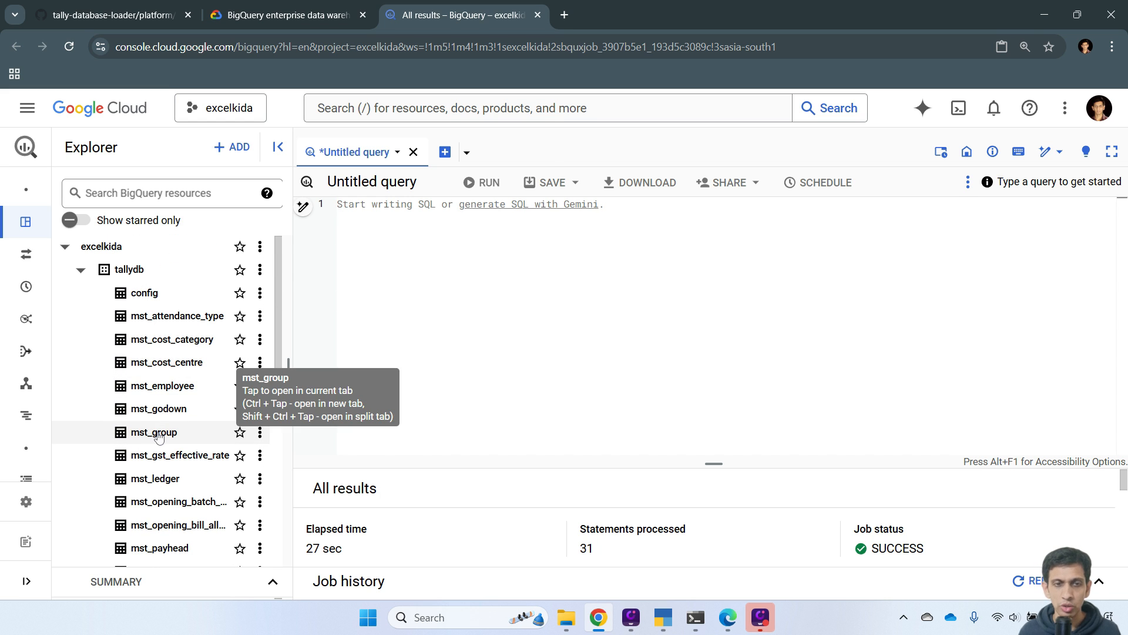
# Open the mst_group table and preview its rows, checking the Bank Accounts entry.
pyautogui.click(157, 436)
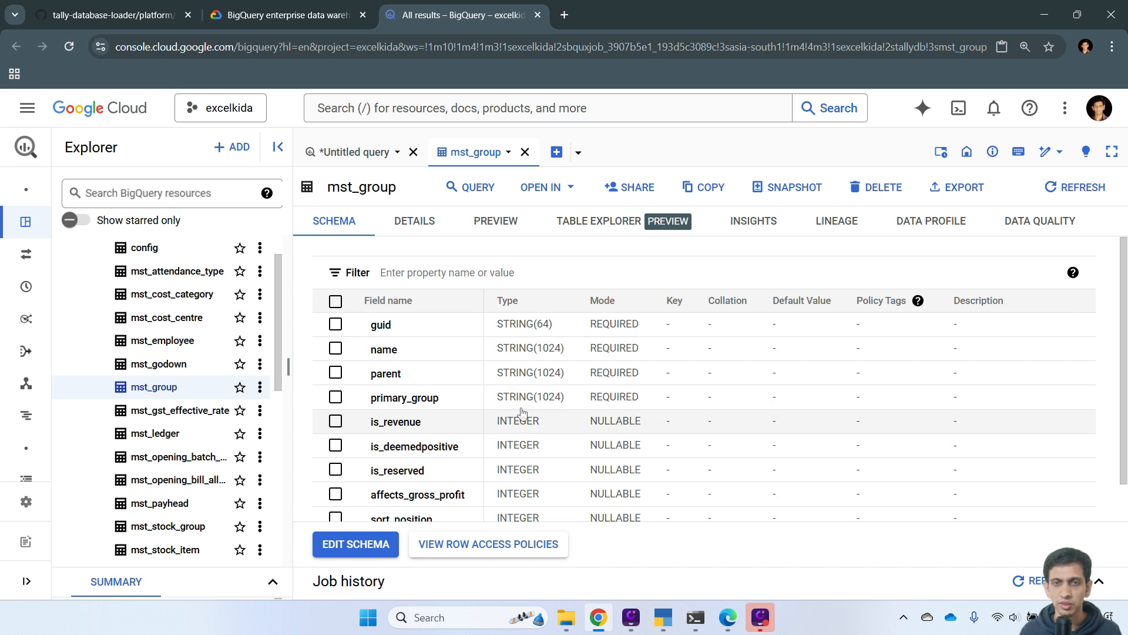
pyautogui.click(493, 226)
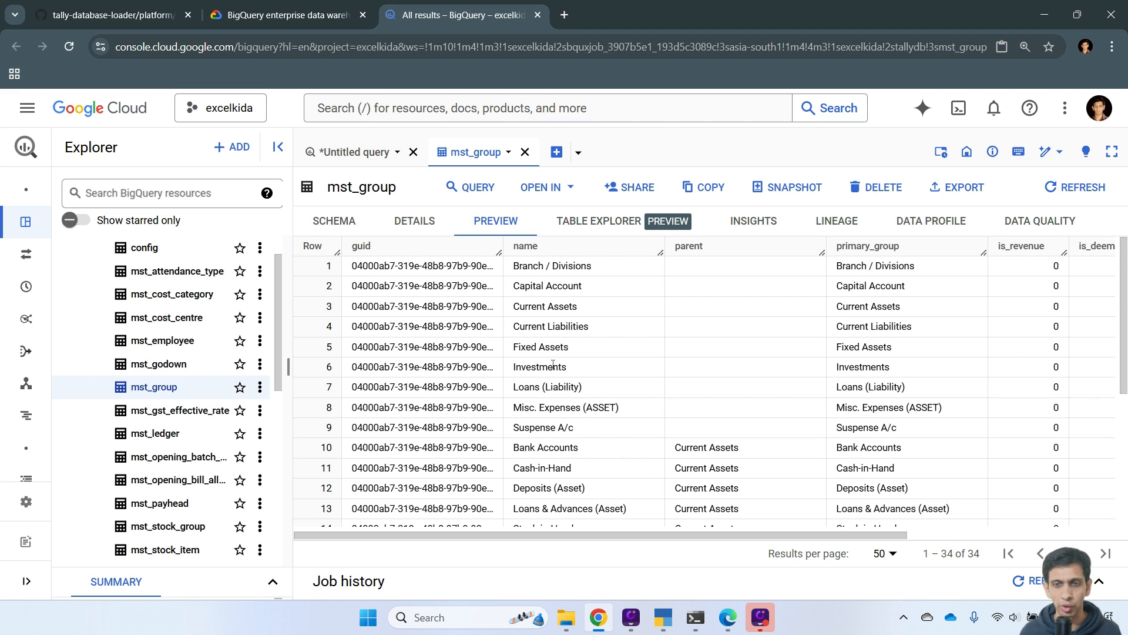
pyautogui.scroll(-1, 553, 364)
pyautogui.scroll(1, 553, 365)
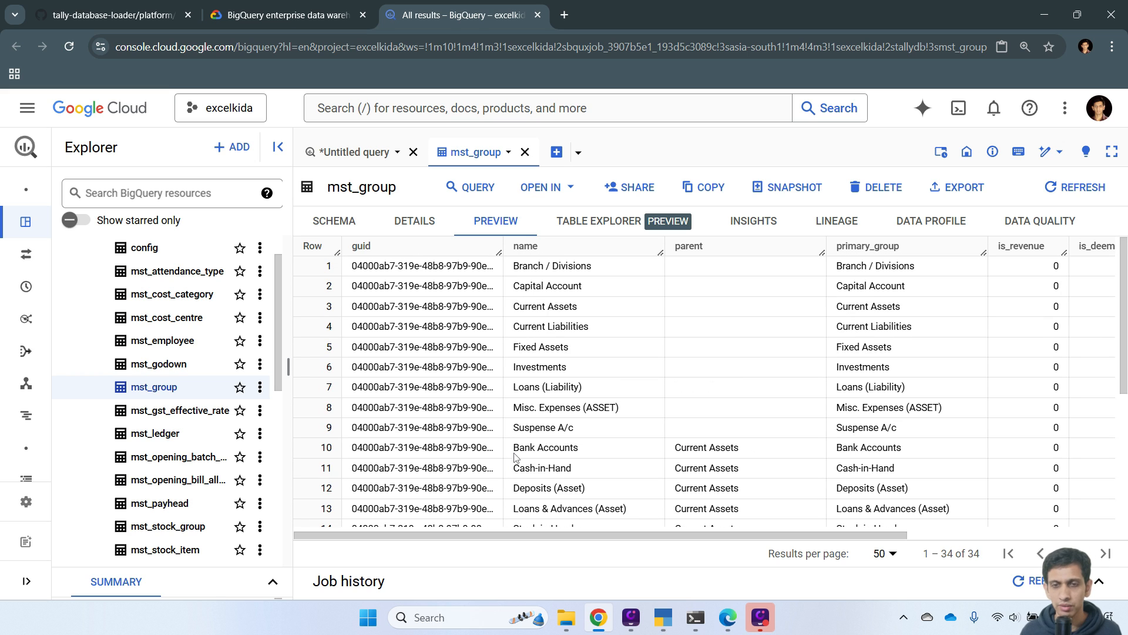
pyautogui.moveTo(516, 449); pyautogui.dragTo(623, 453)
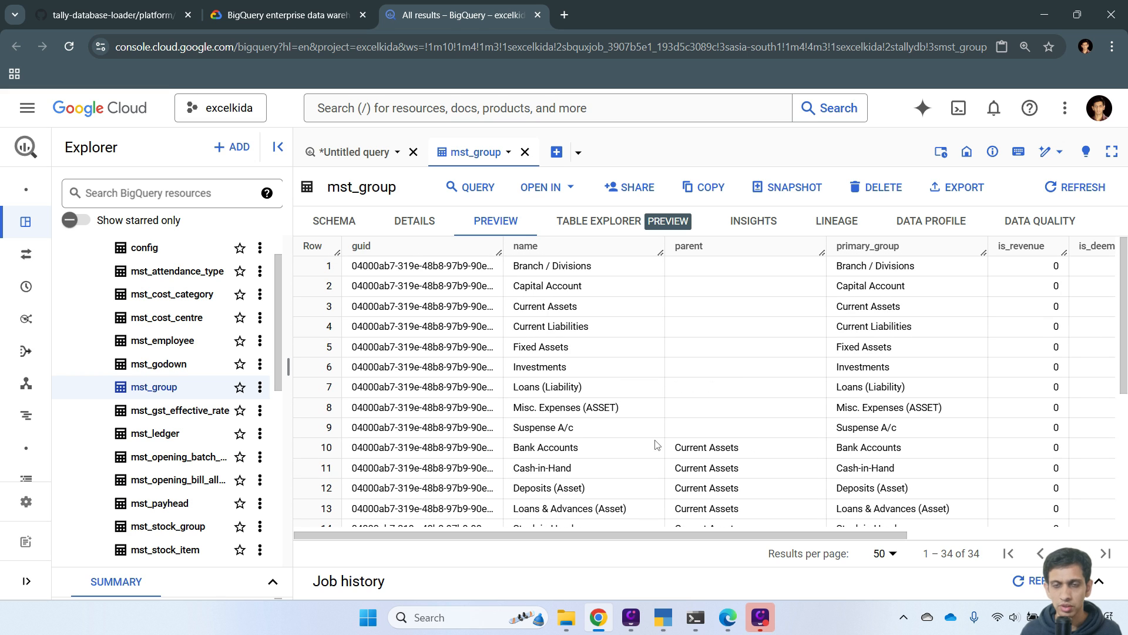
# Switch to TallyPrime, open the list of groups from Statistics and view the details of the Bank Accounts group.
pyautogui.hotkey('alt', 'Tab')
pyautogui.press('Return')
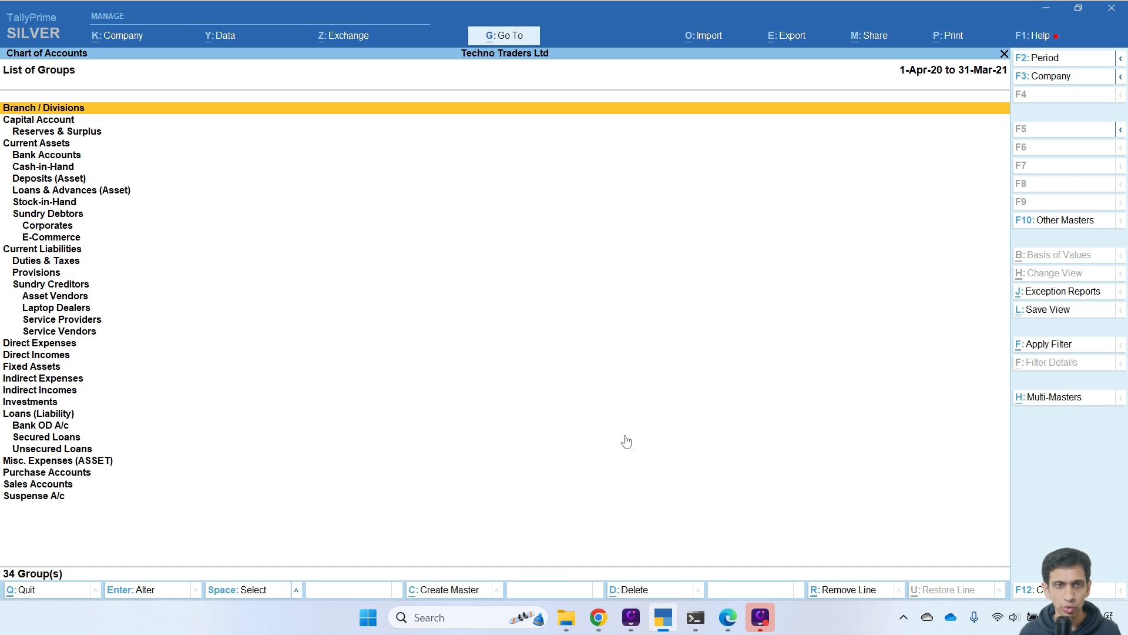
pyautogui.press('Down')
pyautogui.press('Down')
pyautogui.press('Down')
pyautogui.press('Down')
pyautogui.press('Return')
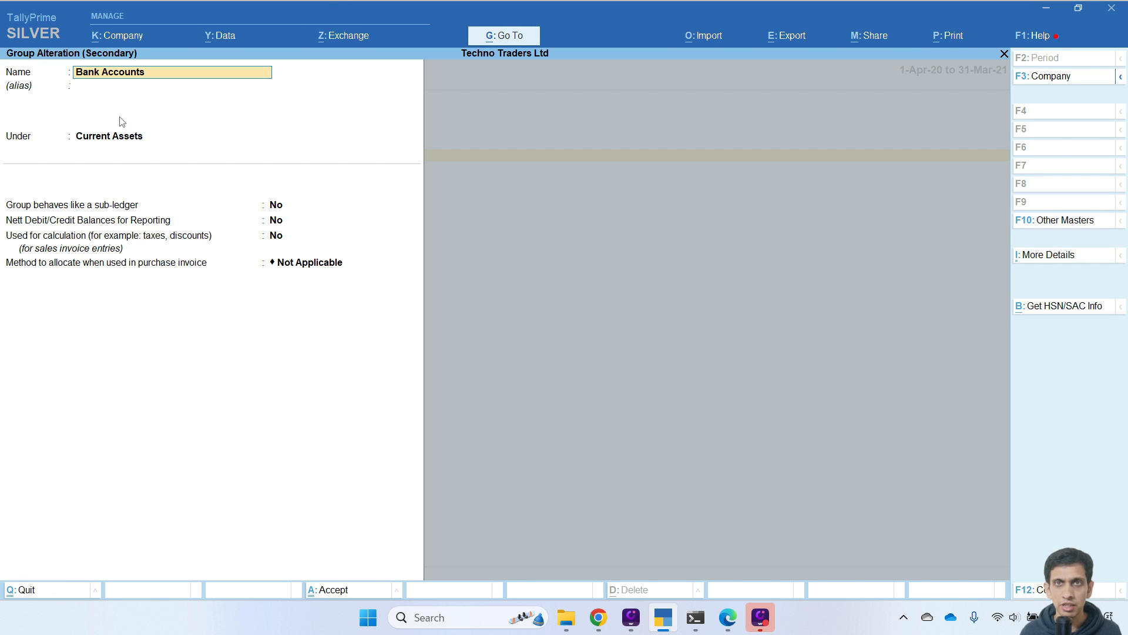
# Return to BigQuery and examine the remaining columns of the mst_group preview.
pyautogui.hotkey('alt', 'Tab')
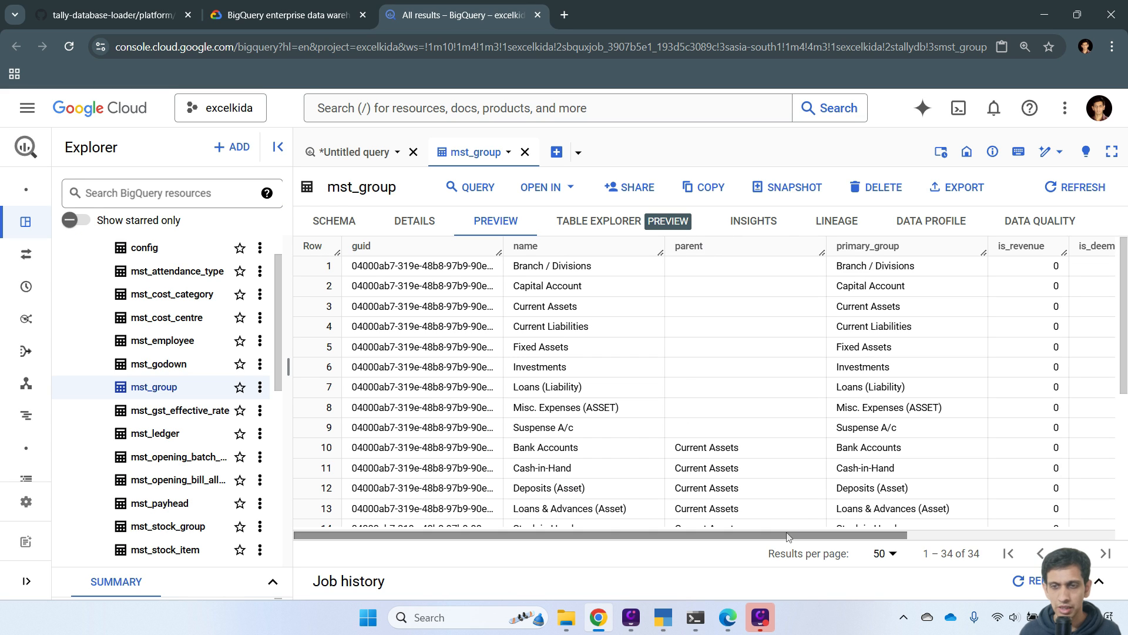
pyautogui.moveTo(789, 535); pyautogui.dragTo(888, 519)
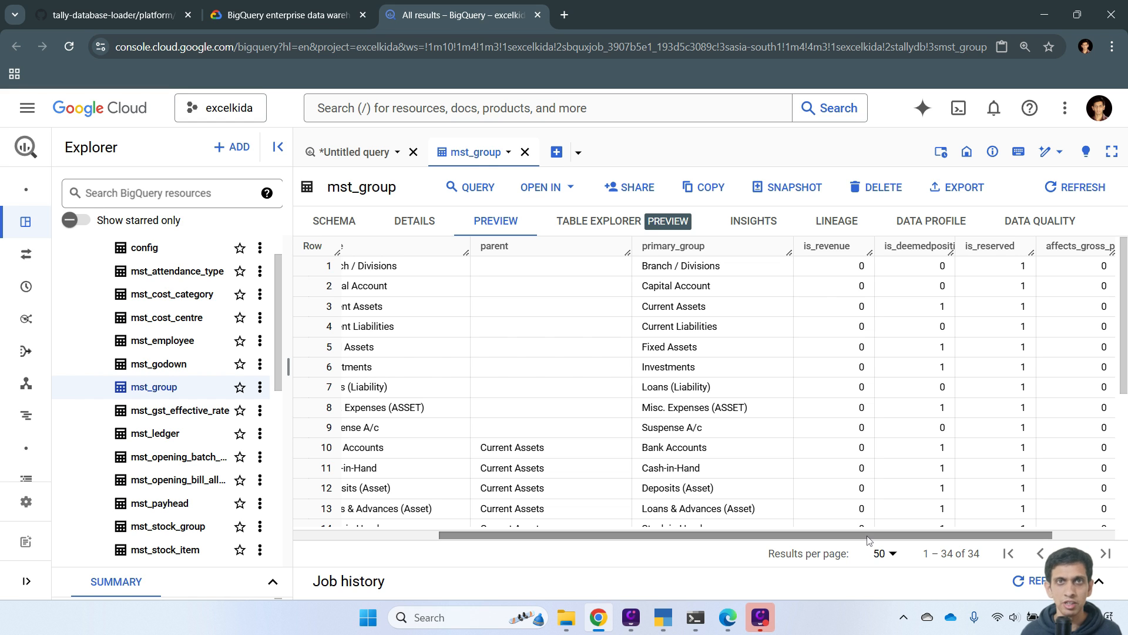
pyautogui.moveTo(867, 540); pyautogui.dragTo(729, 541)
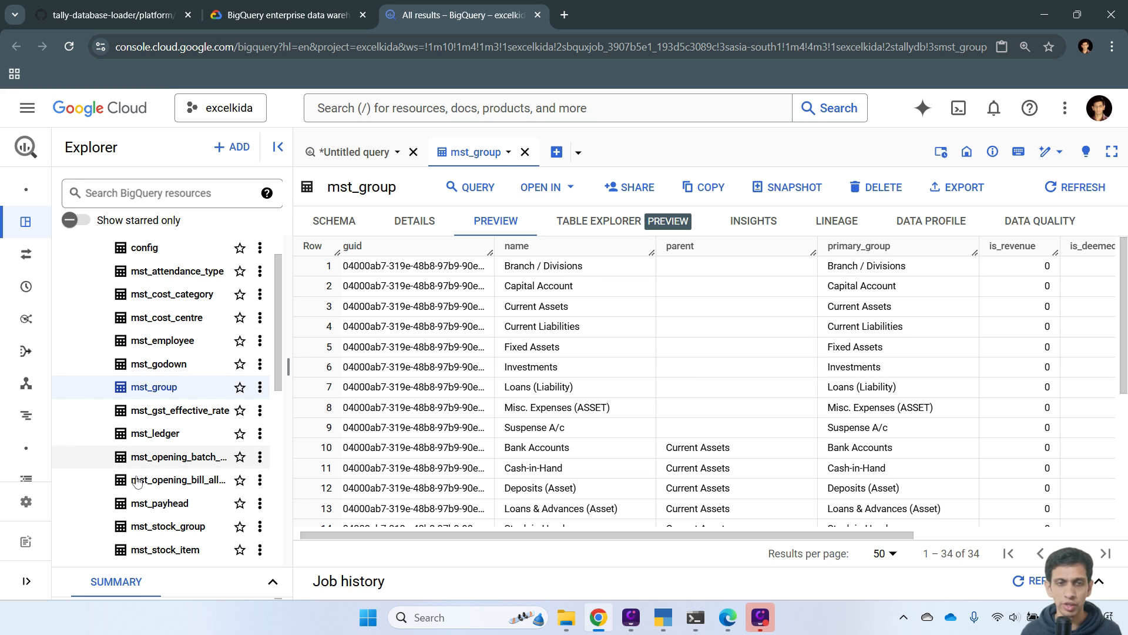
# Open the mst_ledger table, review its schema fields and preview its rows.
pyautogui.click(156, 435)
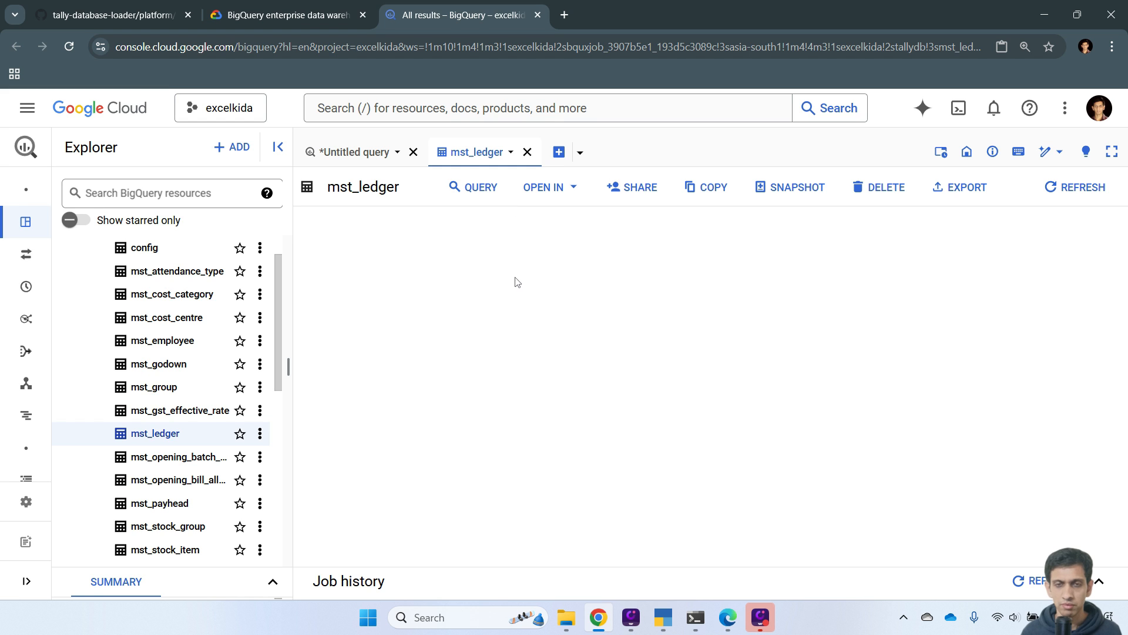
pyautogui.scroll(-2, 497, 393)
pyautogui.scroll(-5, 500, 405)
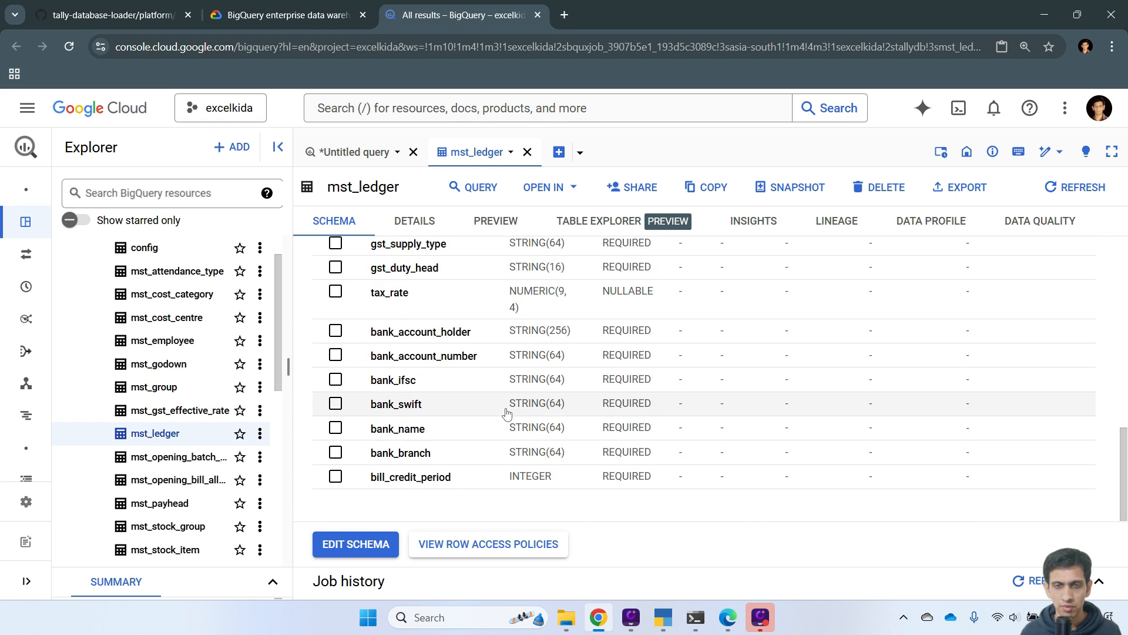
pyautogui.click(497, 223)
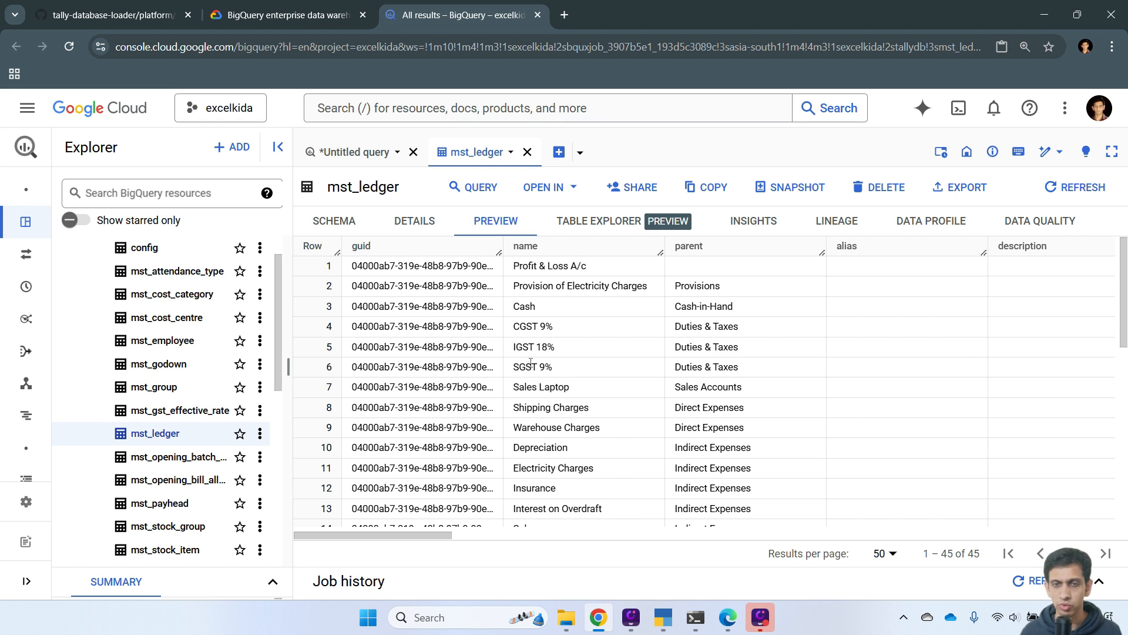
pyautogui.scroll(-6, 568, 379)
pyautogui.scroll(6, 568, 382)
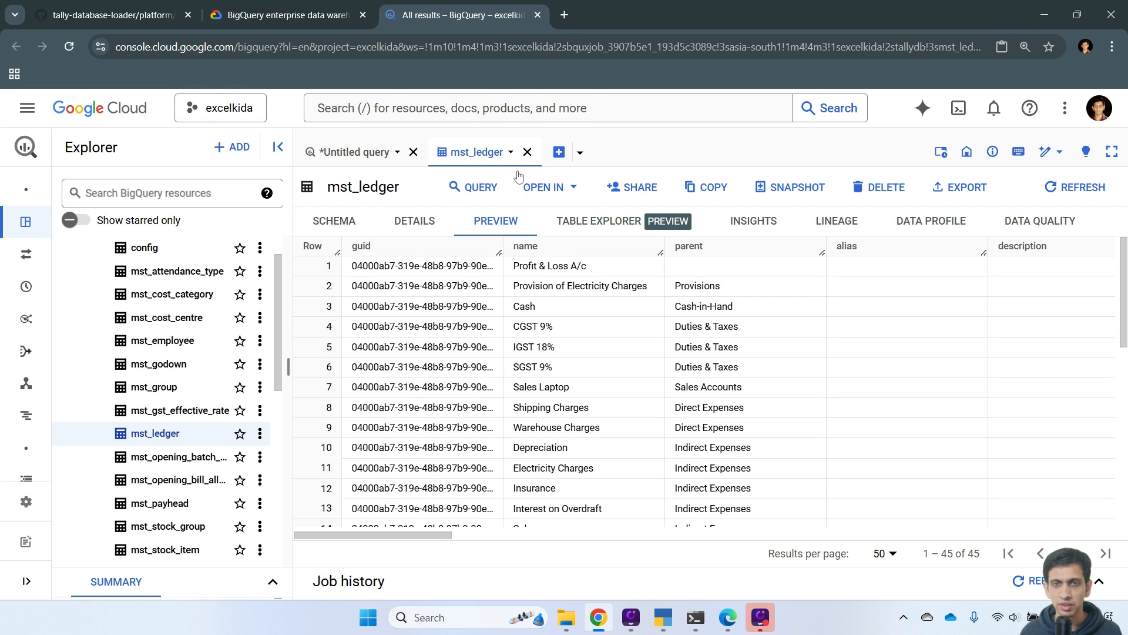
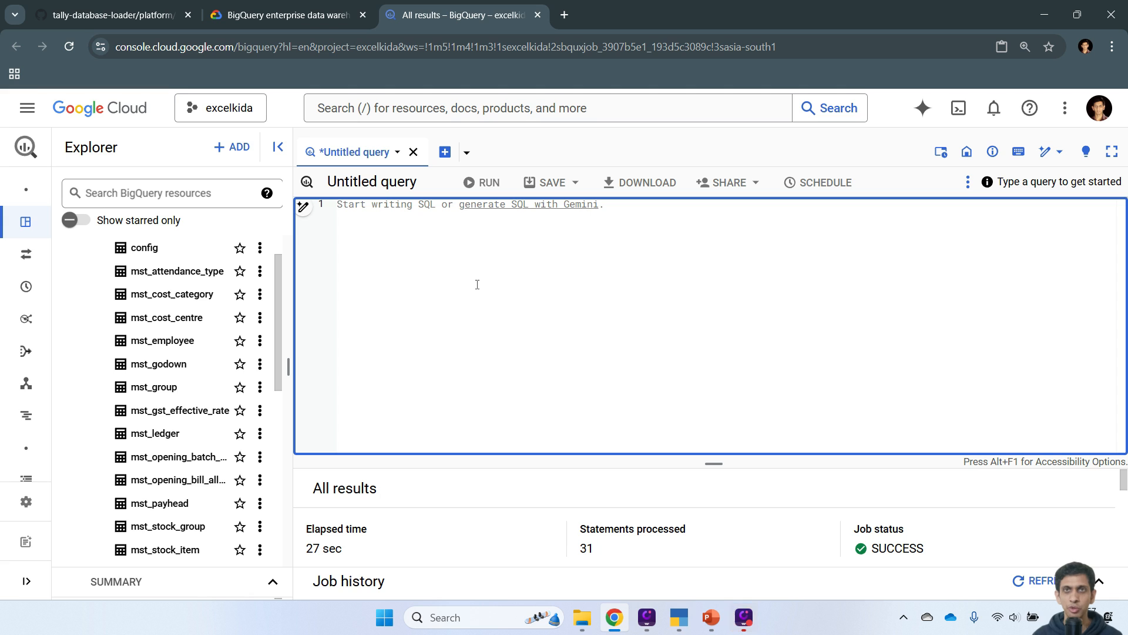
# Preview the rows of the mst_group table and return to the untitled query.
pyautogui.click(176, 387)
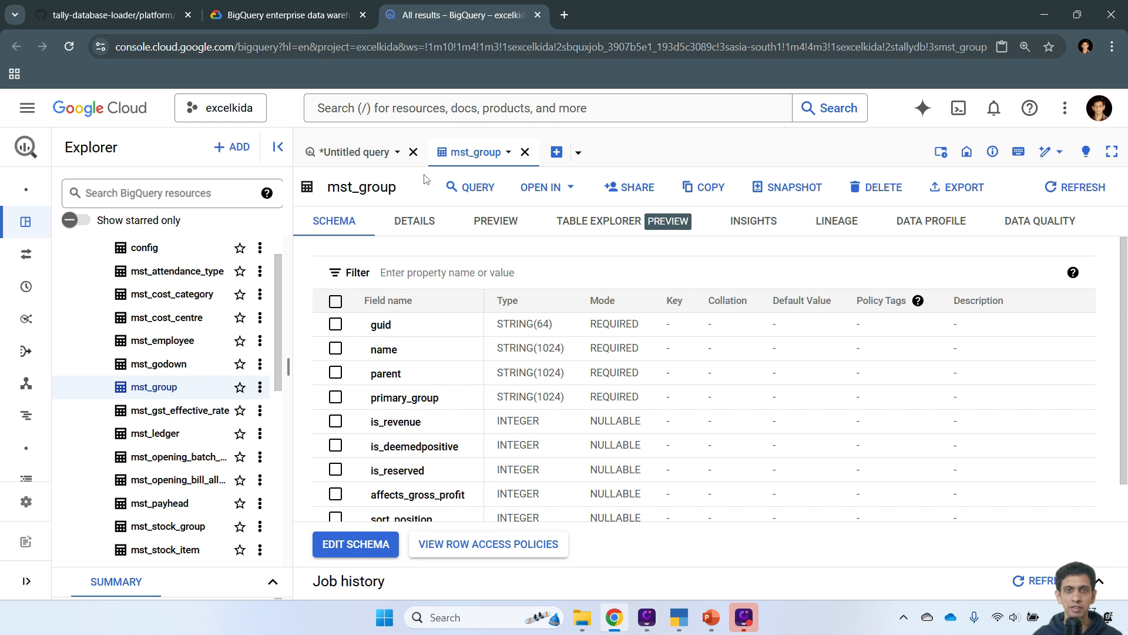
pyautogui.click(493, 229)
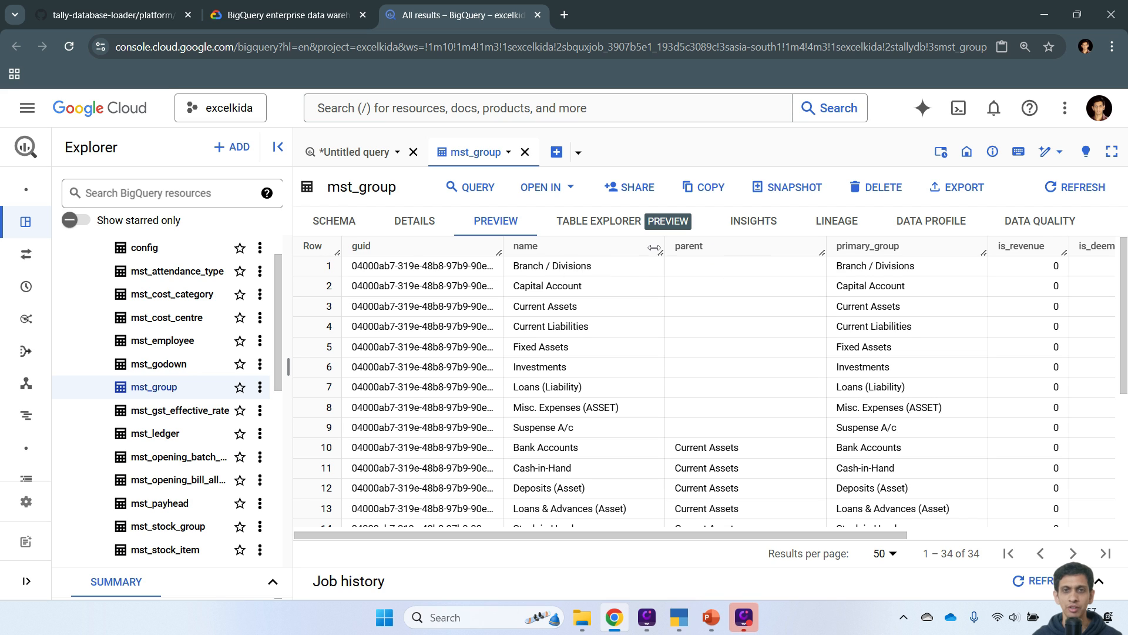
pyautogui.click(353, 152)
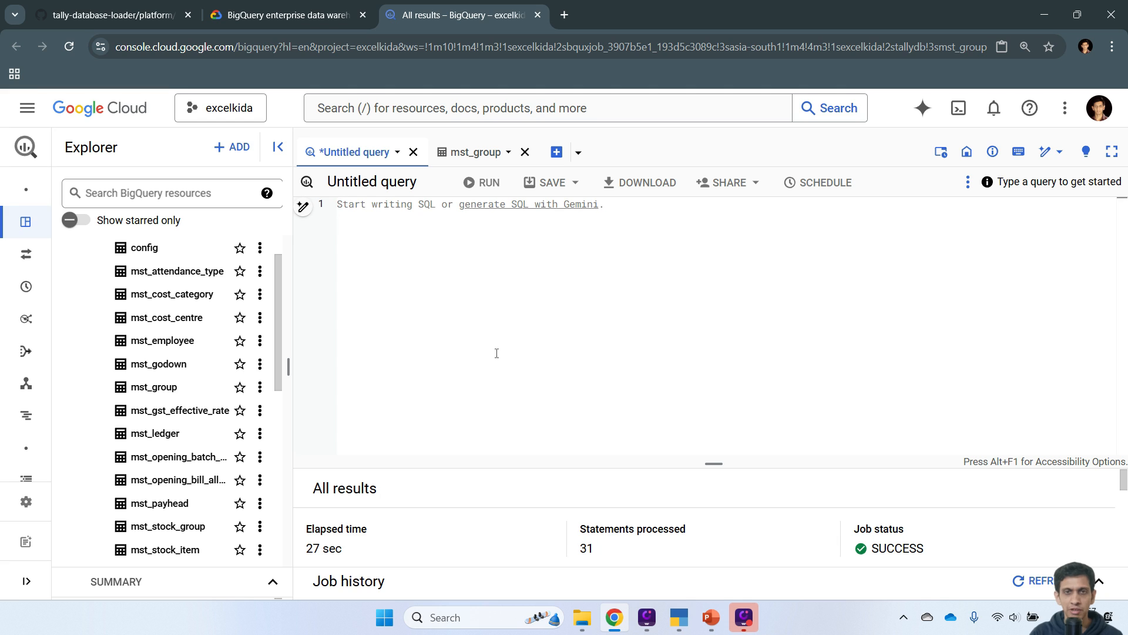
# Write a query selecting name and parent from `tallydb.mst_group`.
pyautogui.write('se')
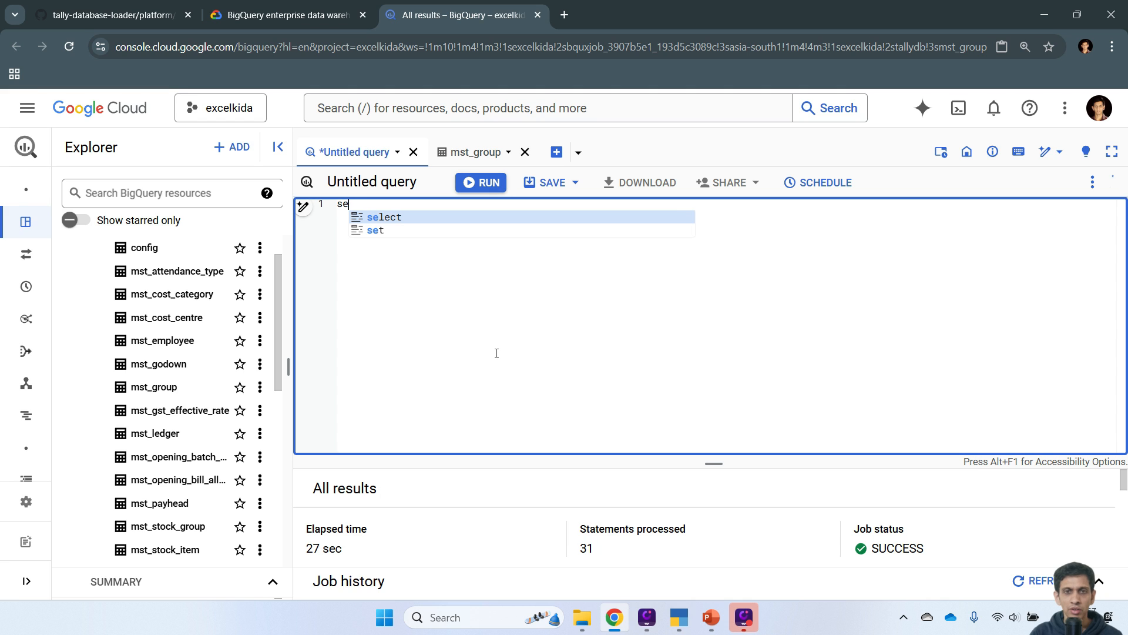
pyautogui.press('Tab')
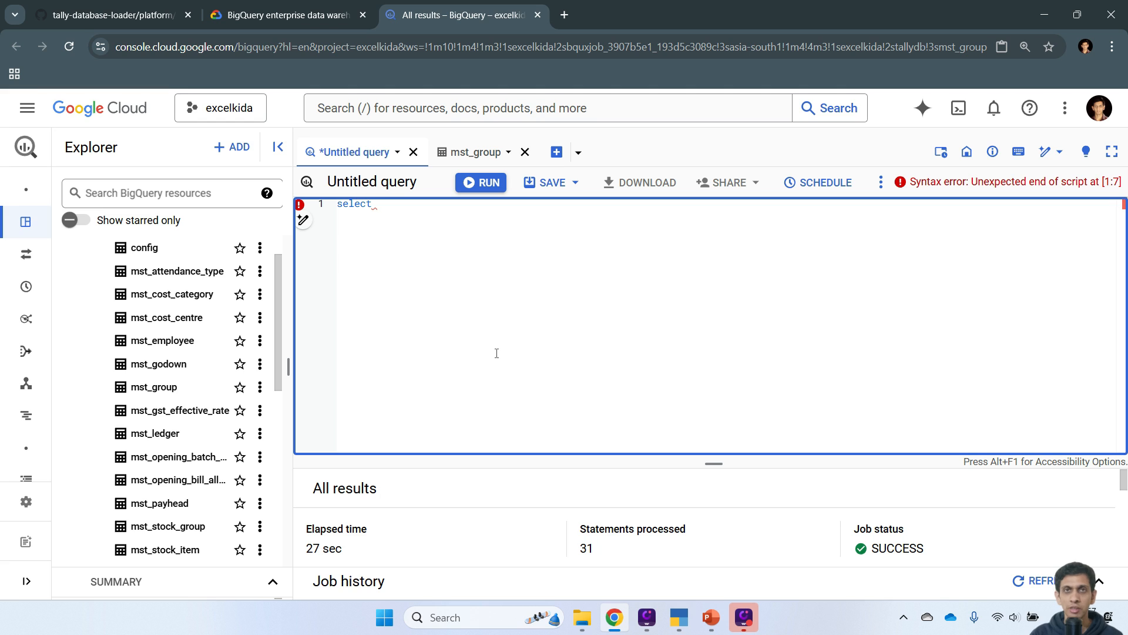
pyautogui.write('name')
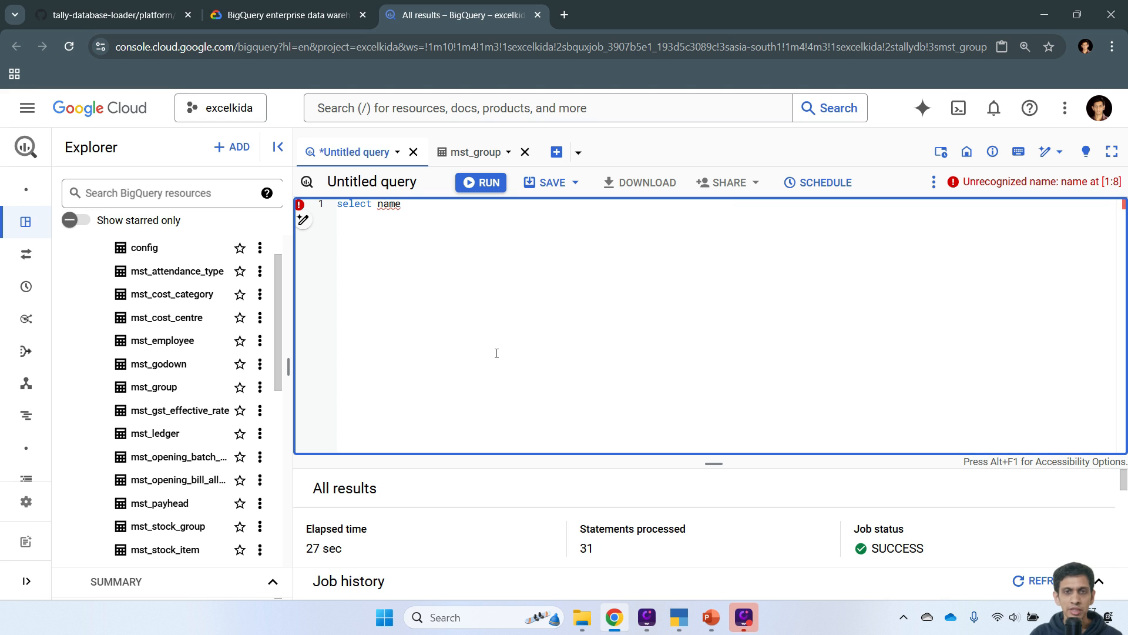
pyautogui.write(',')
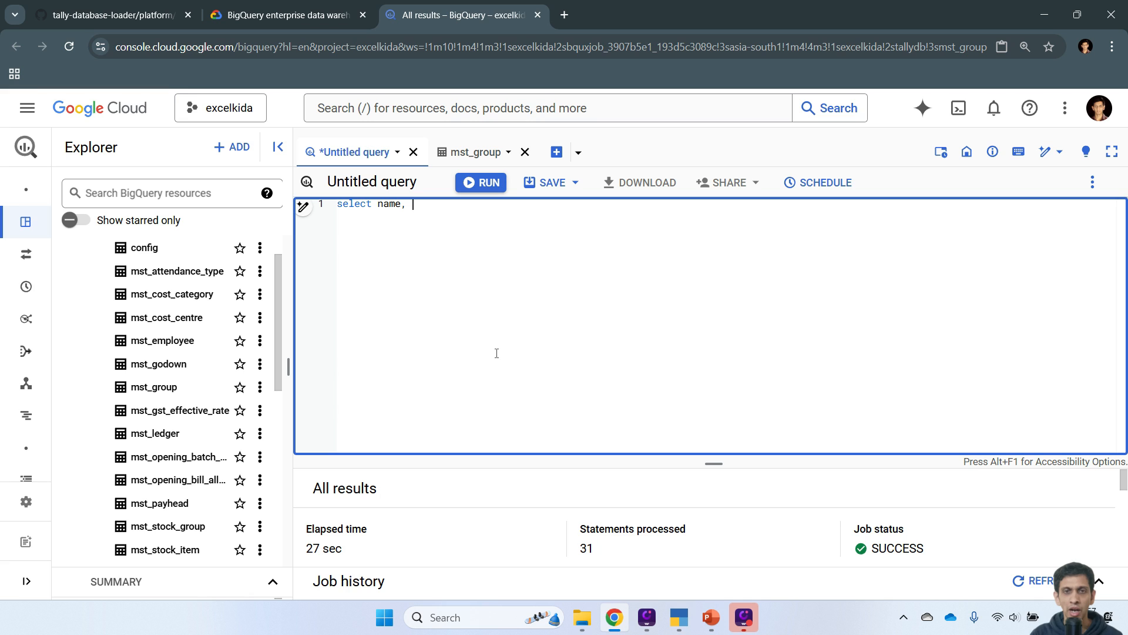
pyautogui.write(' parent')
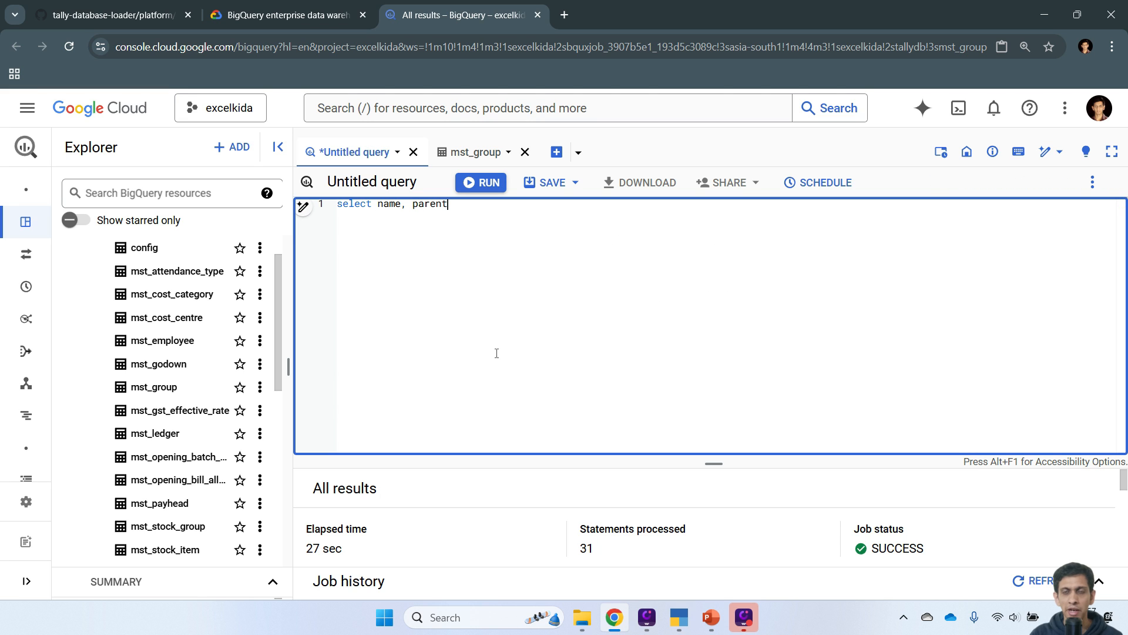
pyautogui.press('Return')
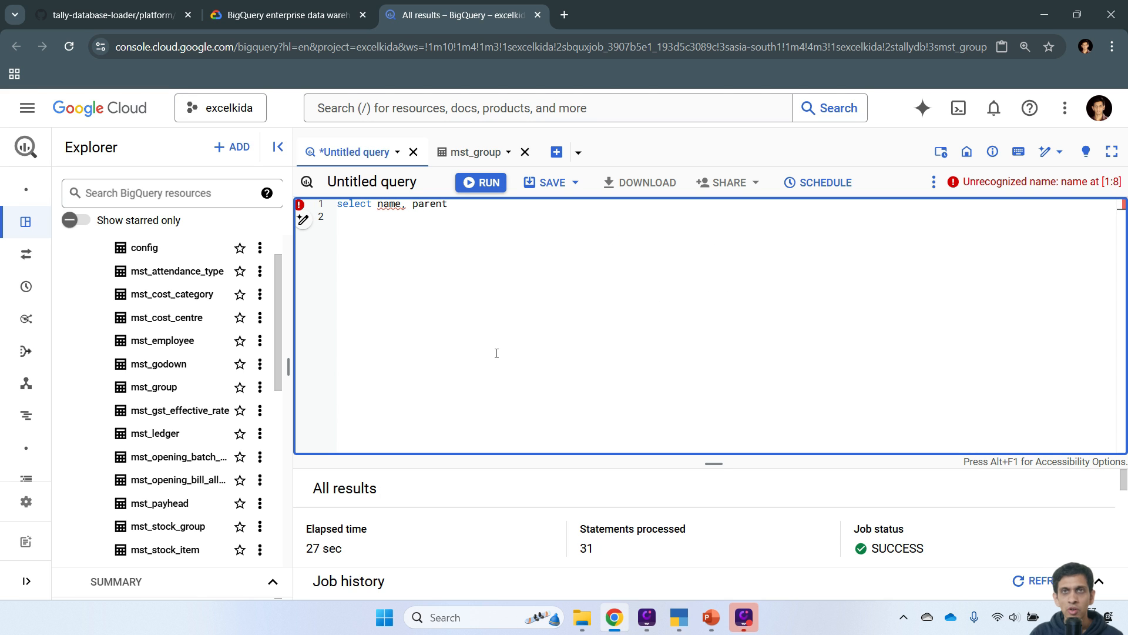
pyautogui.write('from')
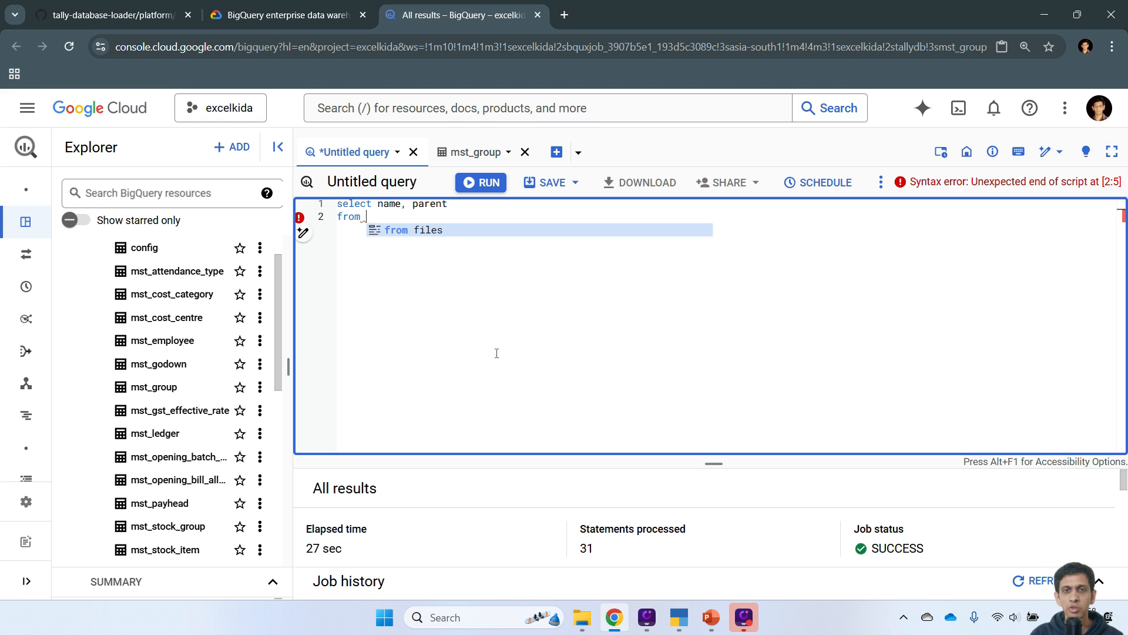
pyautogui.write(' mst')
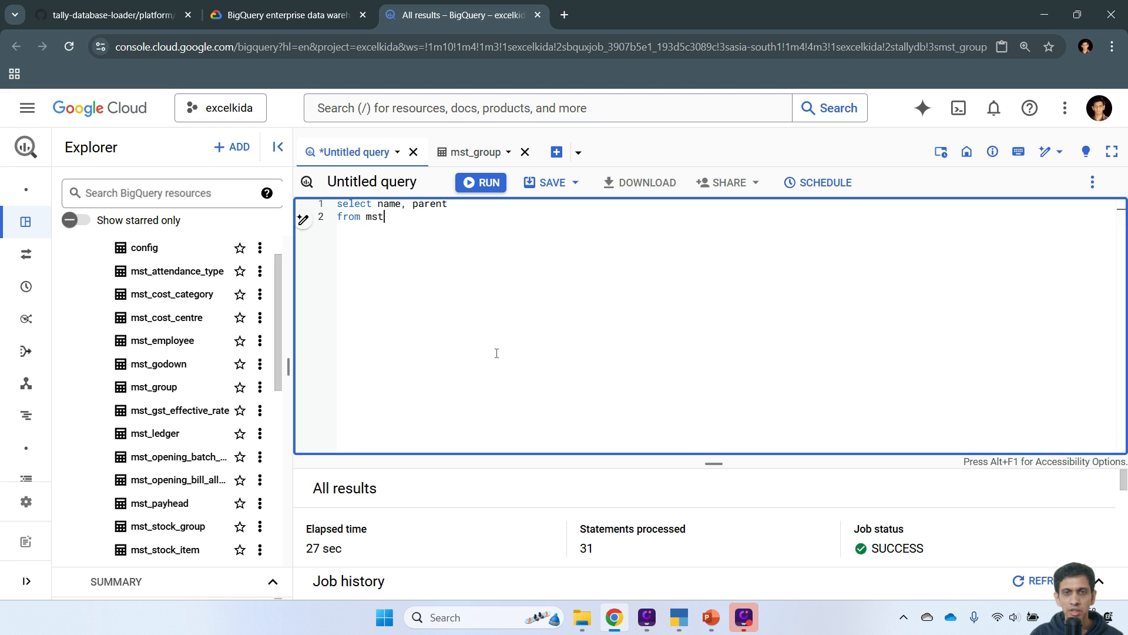
pyautogui.write('_gro')
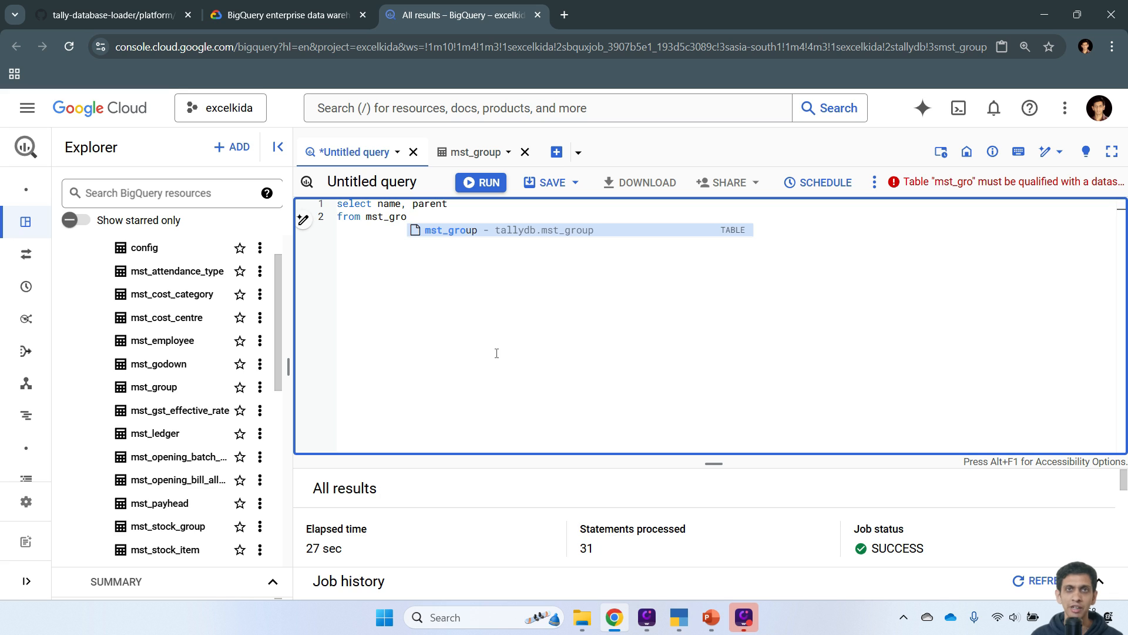
pyautogui.click(462, 231)
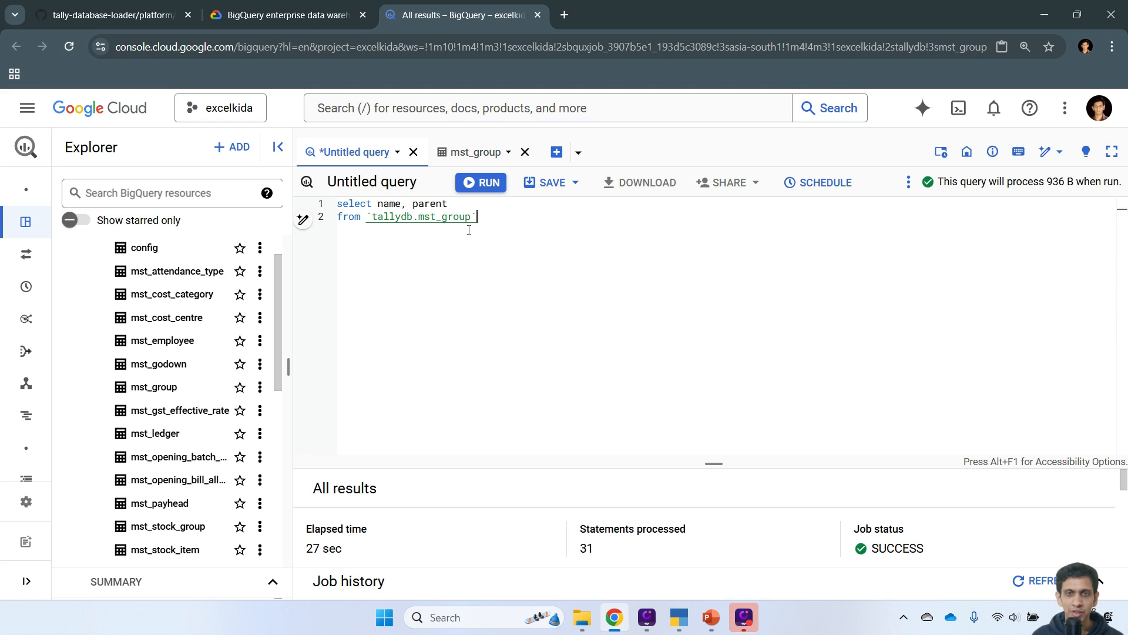
pyautogui.click(369, 216)
pyautogui.click(506, 217)
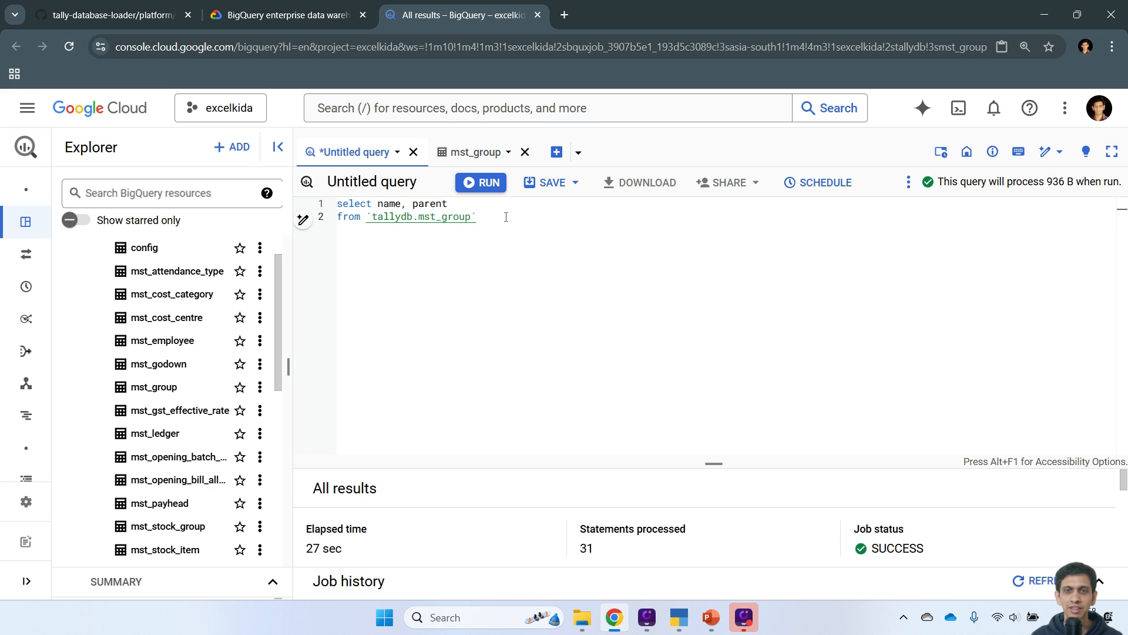
pyautogui.press('Left')
pyautogui.click(525, 224)
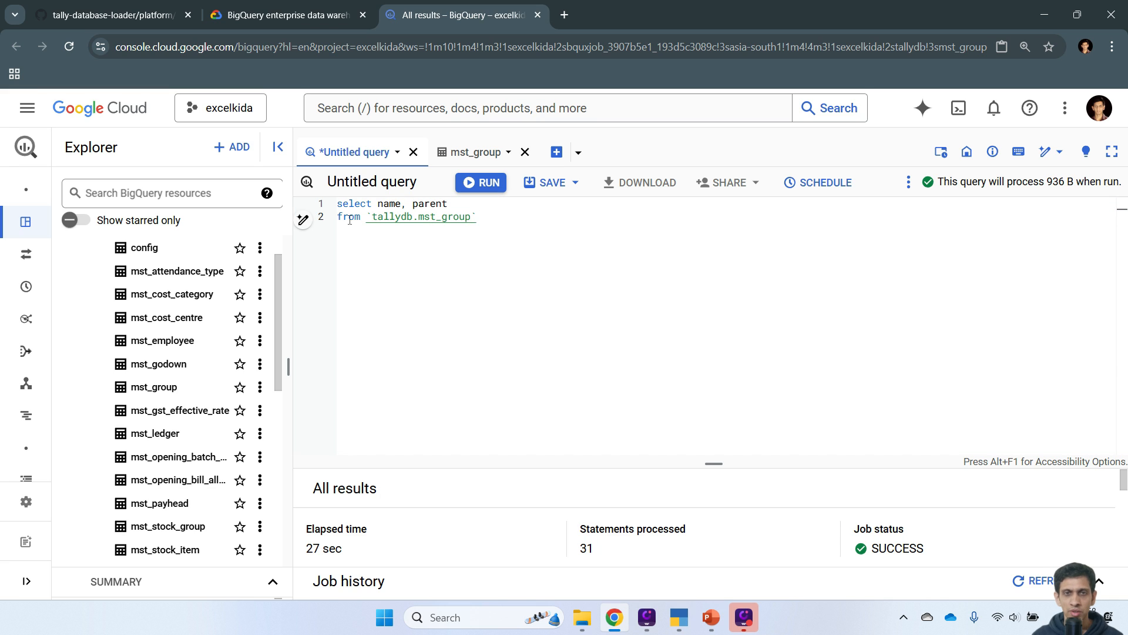
pyautogui.click(385, 204)
pyautogui.click(431, 204)
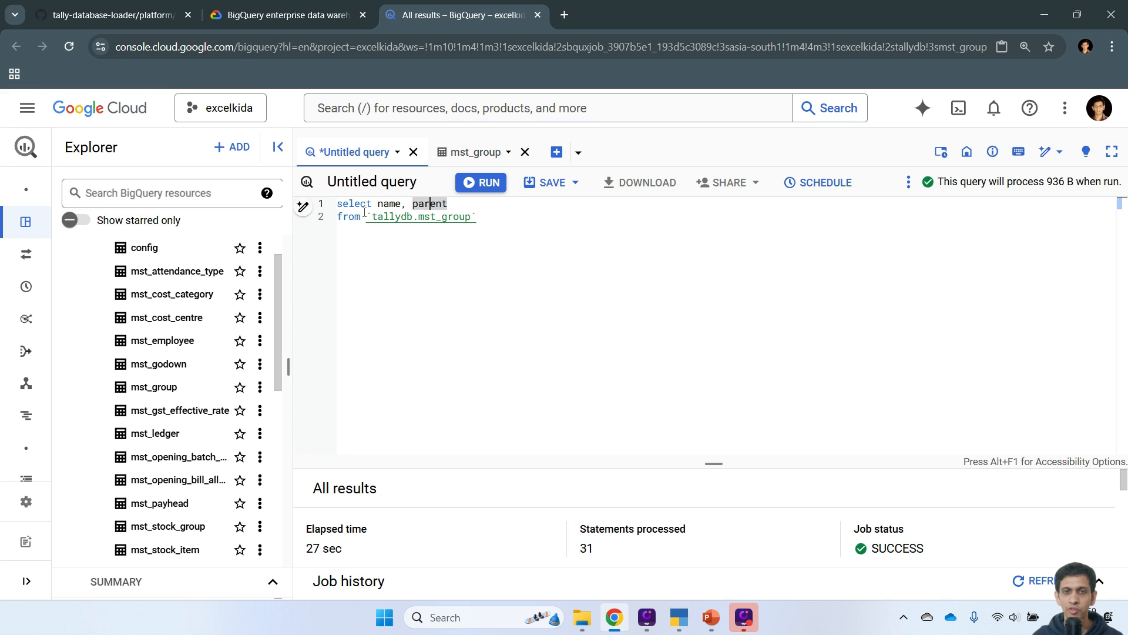
pyautogui.click(344, 216)
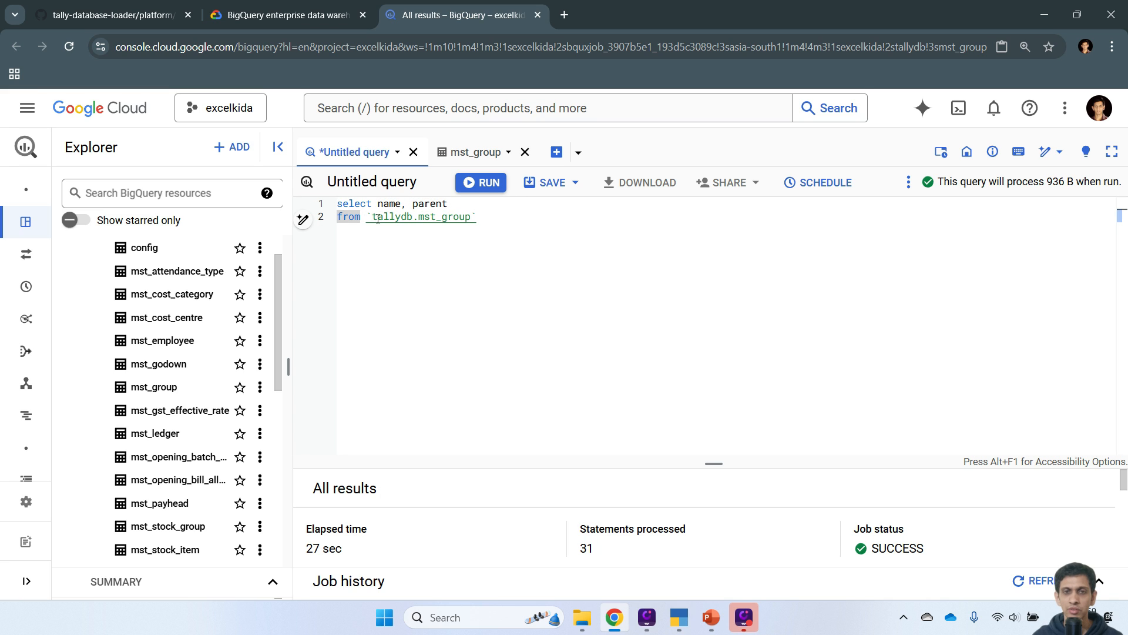
pyautogui.click(436, 219)
pyautogui.click(497, 219)
# Run the mst_group query, enlarge the results area and load more rows to review the name and parent values.
pyautogui.click(483, 184)
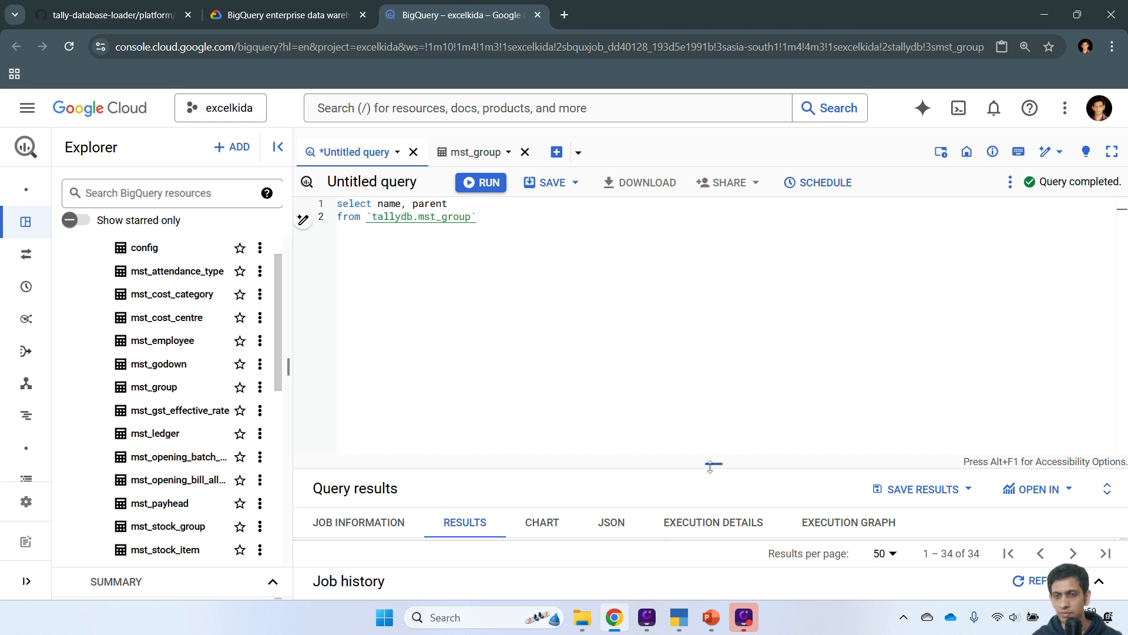
pyautogui.moveTo(710, 466); pyautogui.dragTo(706, 367)
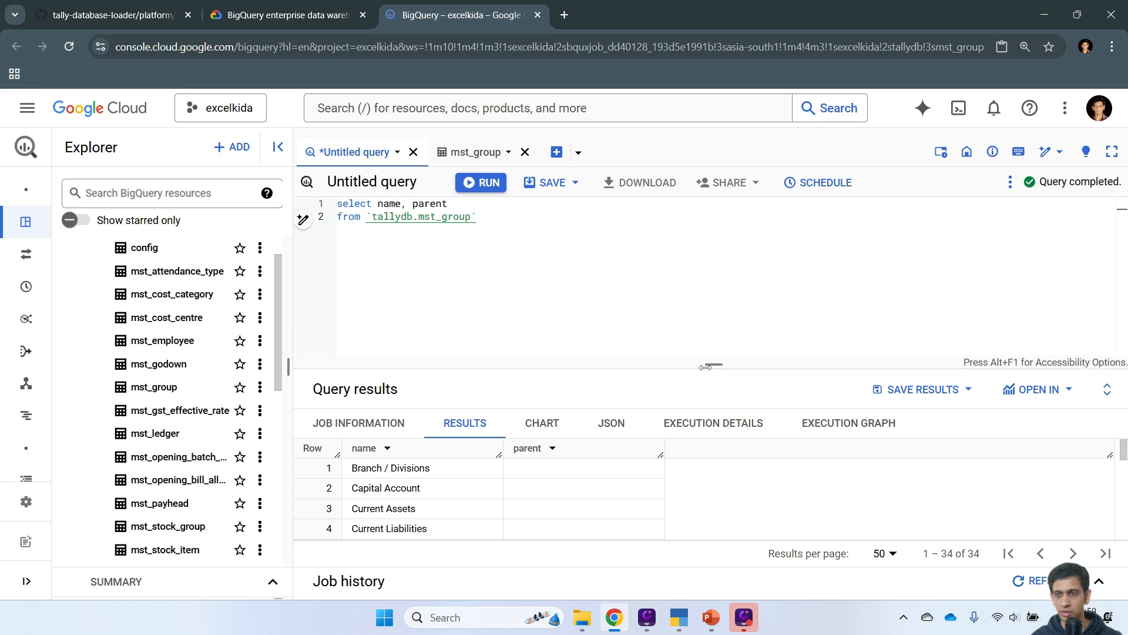
pyautogui.click(1107, 389)
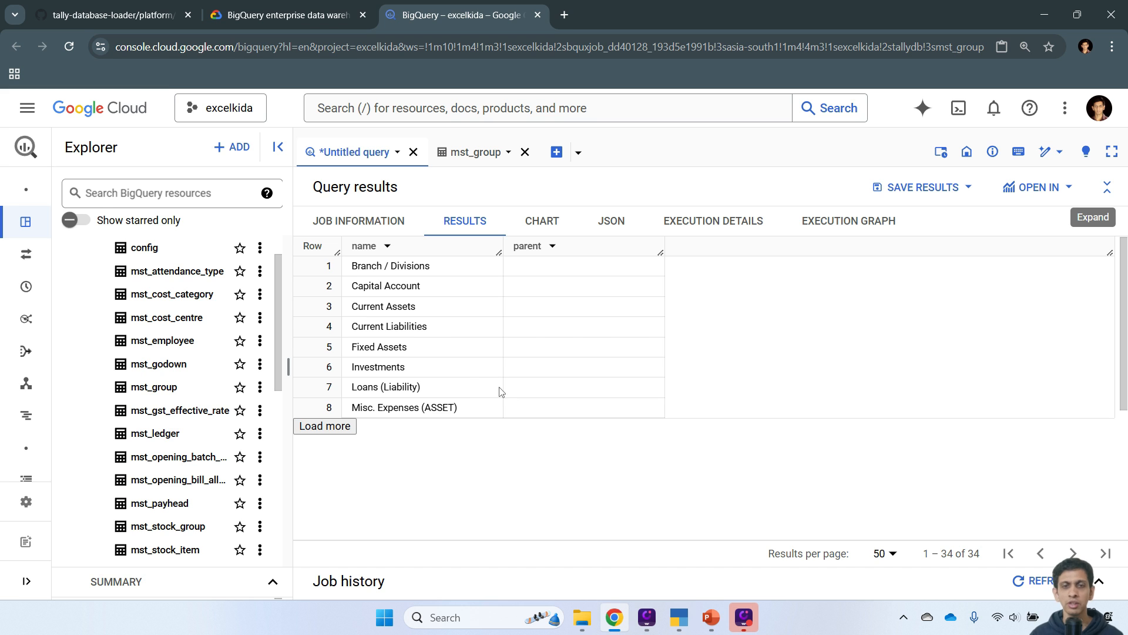
pyautogui.click(320, 427)
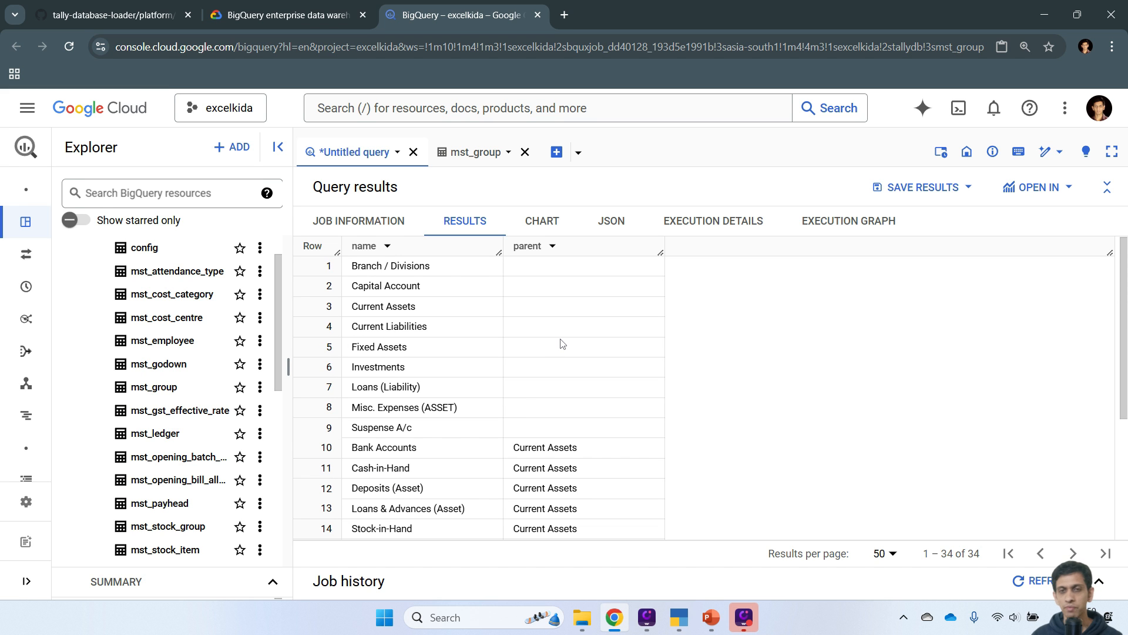
pyautogui.scroll(-6, 520, 308)
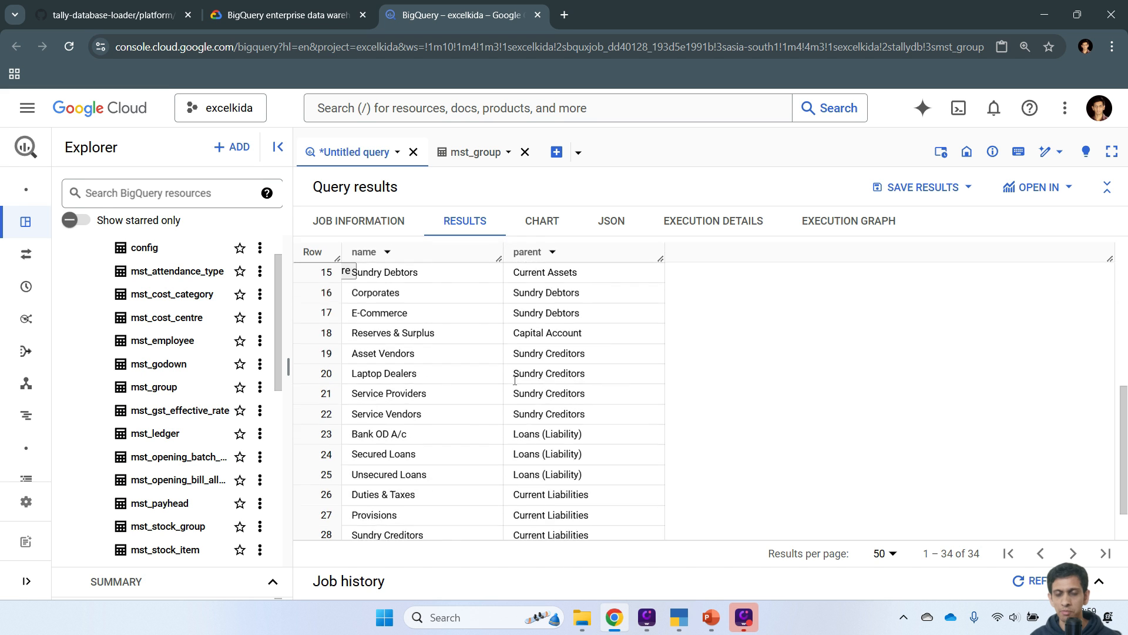
pyautogui.scroll(6, 515, 383)
pyautogui.scroll(-4, 499, 378)
pyautogui.scroll(4, 499, 378)
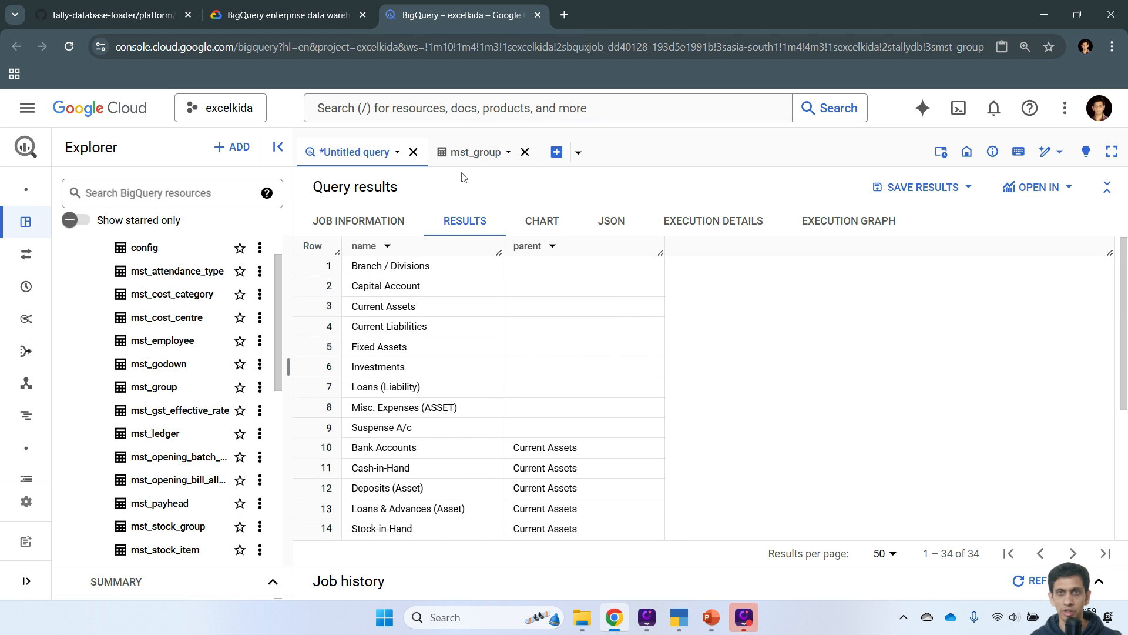
# Compare the query results with the full mst_group preview, and bring the query editor back into view above the results.
pyautogui.click(464, 152)
pyautogui.scroll(-4, 596, 352)
pyautogui.scroll(-3, 597, 353)
pyautogui.scroll(7, 599, 358)
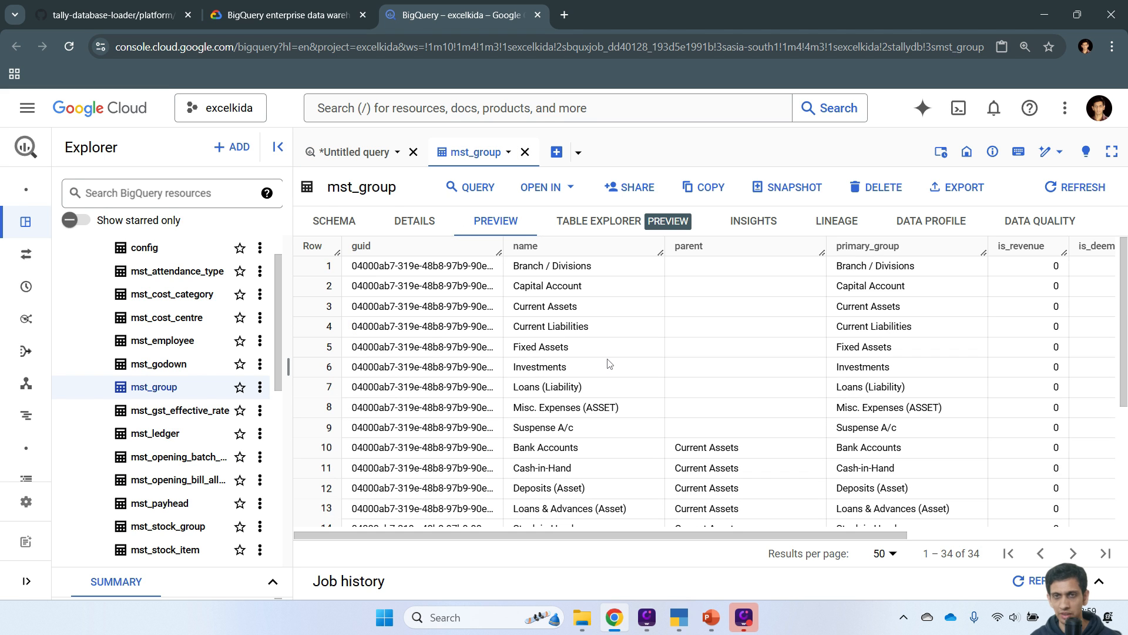
pyautogui.click(351, 154)
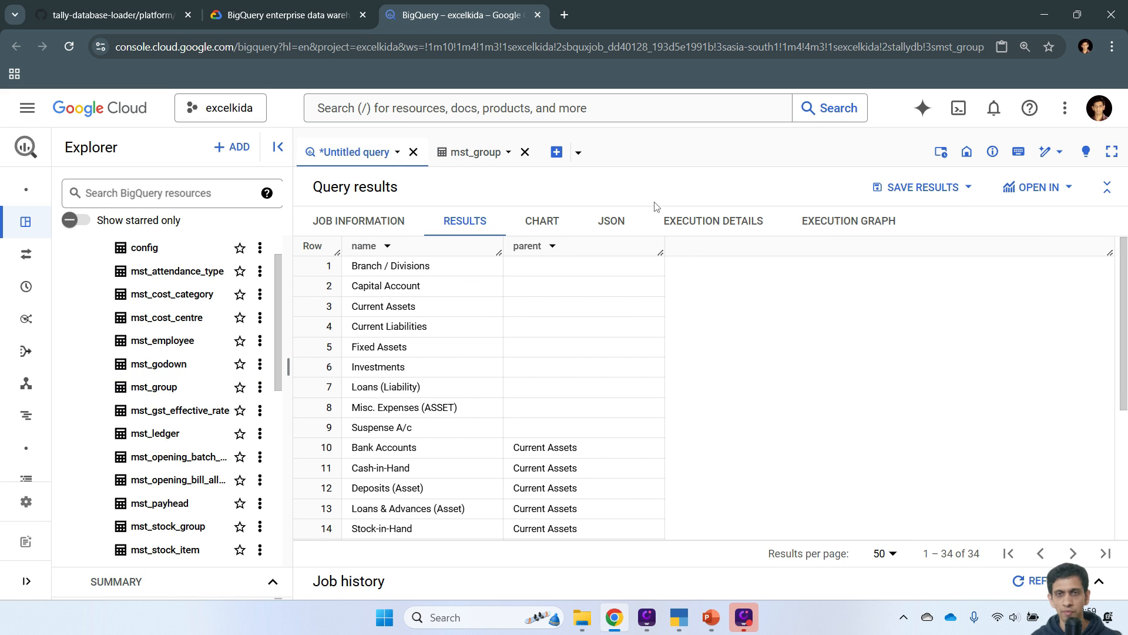
pyautogui.click(1107, 187)
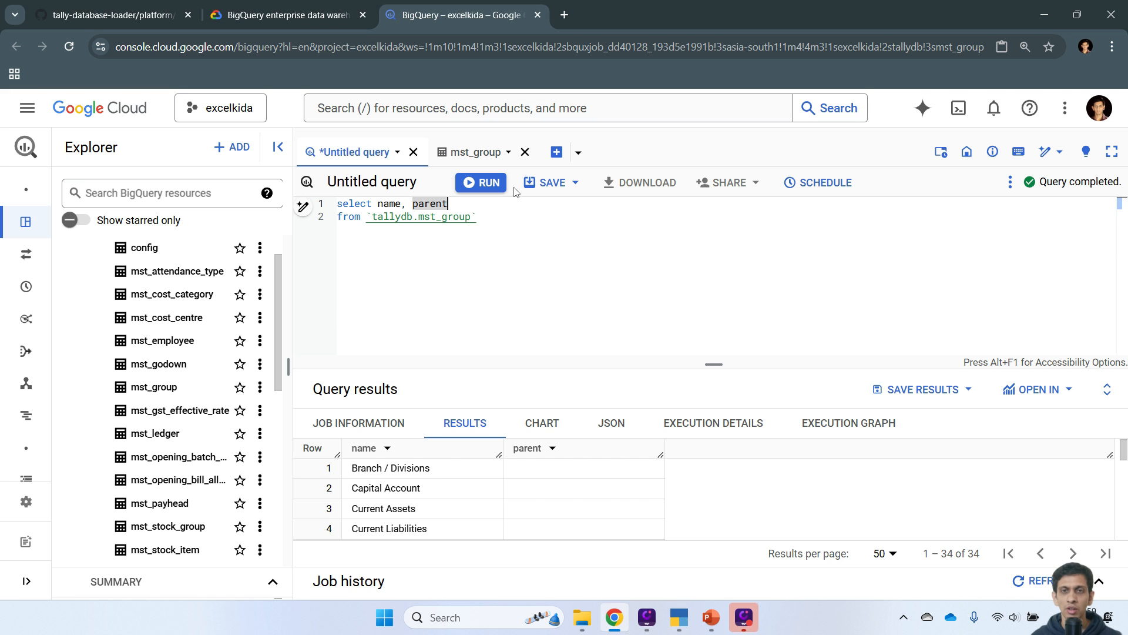
# Open the mst_ledger table, look through its schema fields and preview its rows.
pyautogui.click(467, 155)
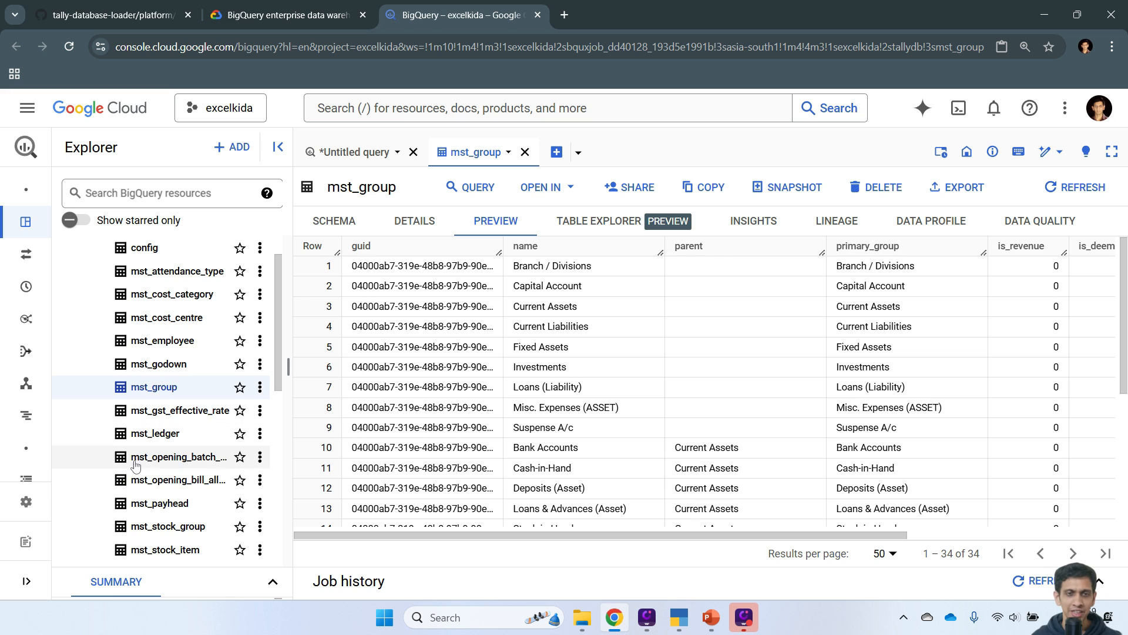
pyautogui.click(153, 433)
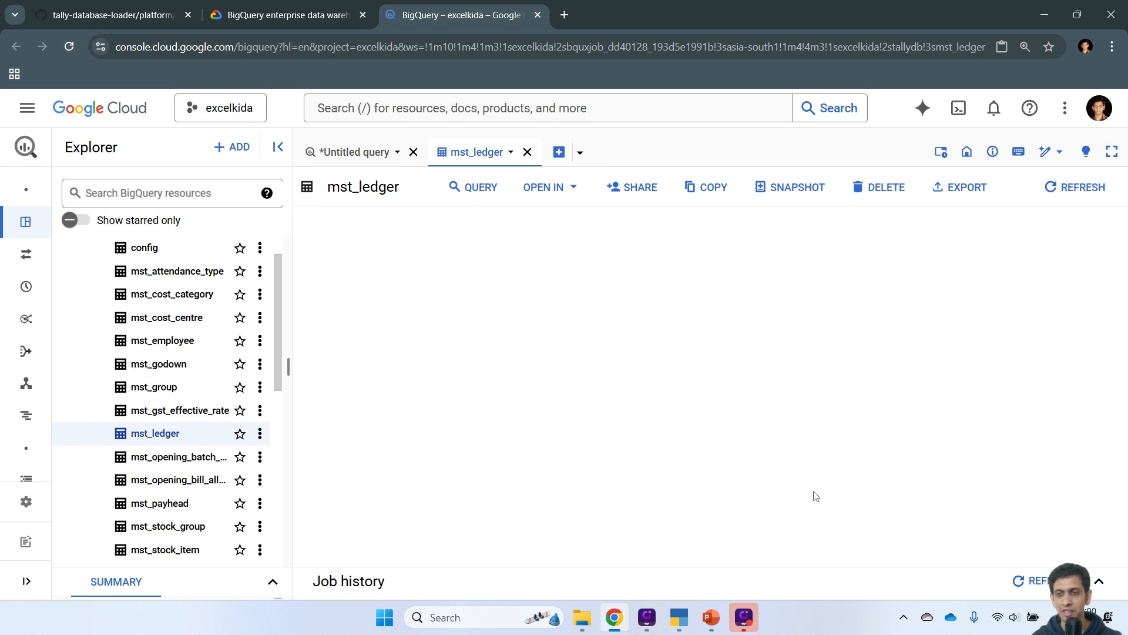
pyautogui.scroll(-10, 421, 385)
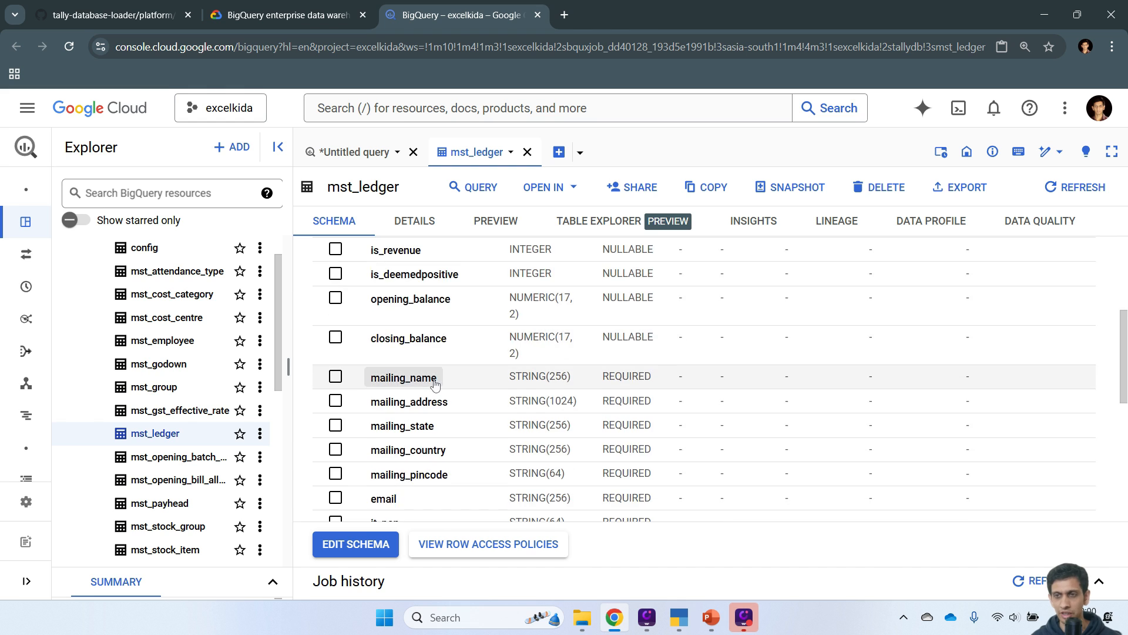
pyautogui.scroll(10, 434, 385)
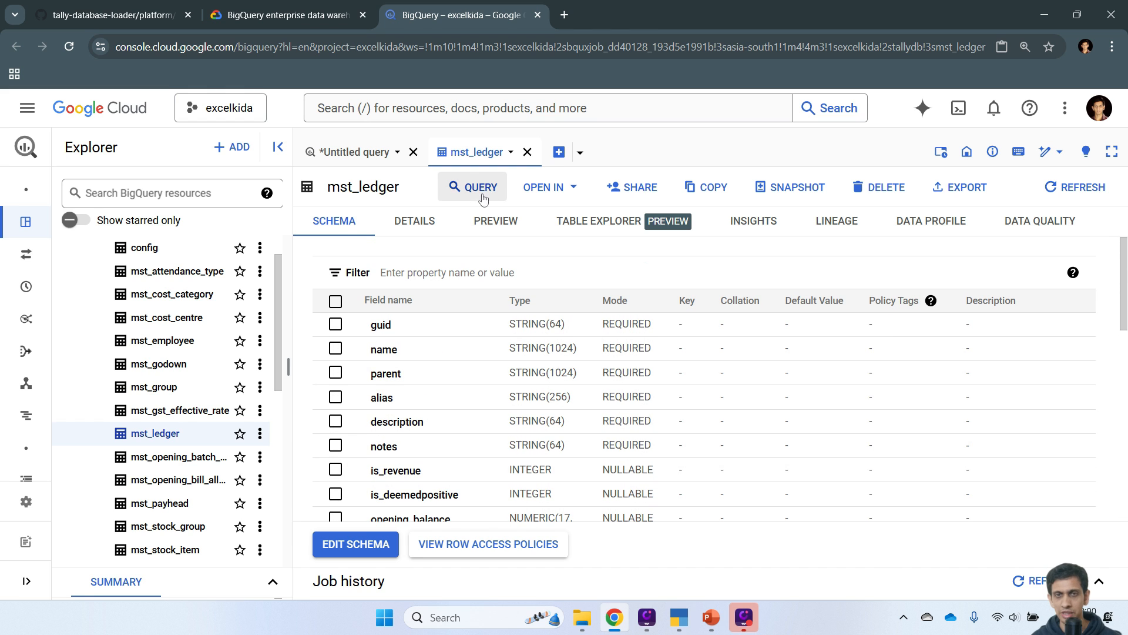
pyautogui.click(481, 222)
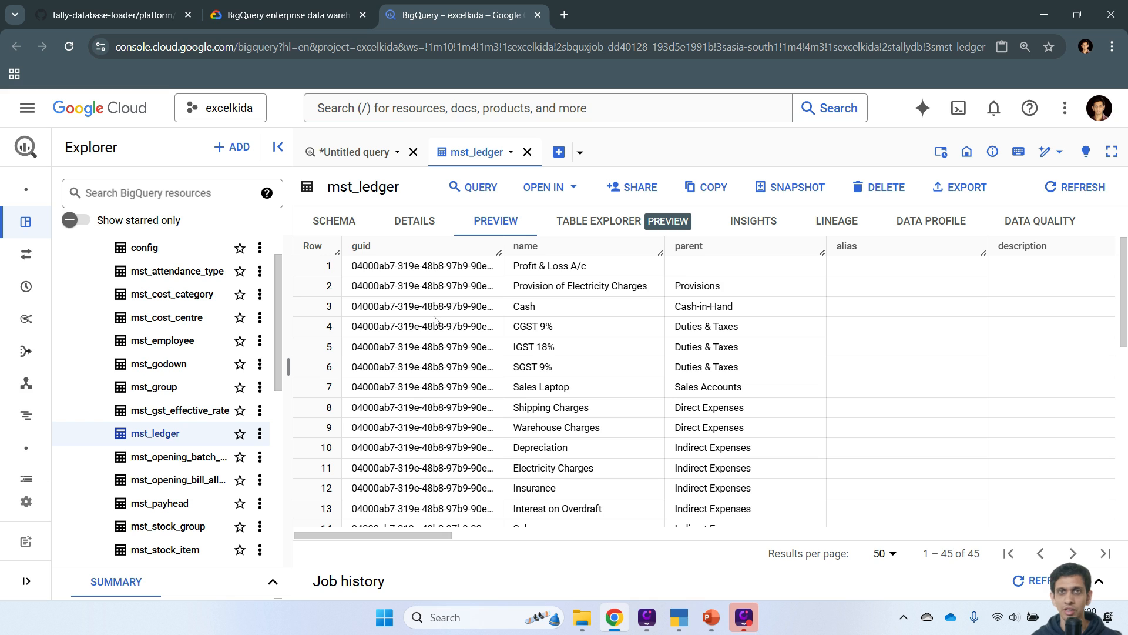
# Return to the untitled query, end the mst_group statement with a semicolon and leave a blank line for a new statement.
pyautogui.click(359, 154)
pyautogui.click(560, 217)
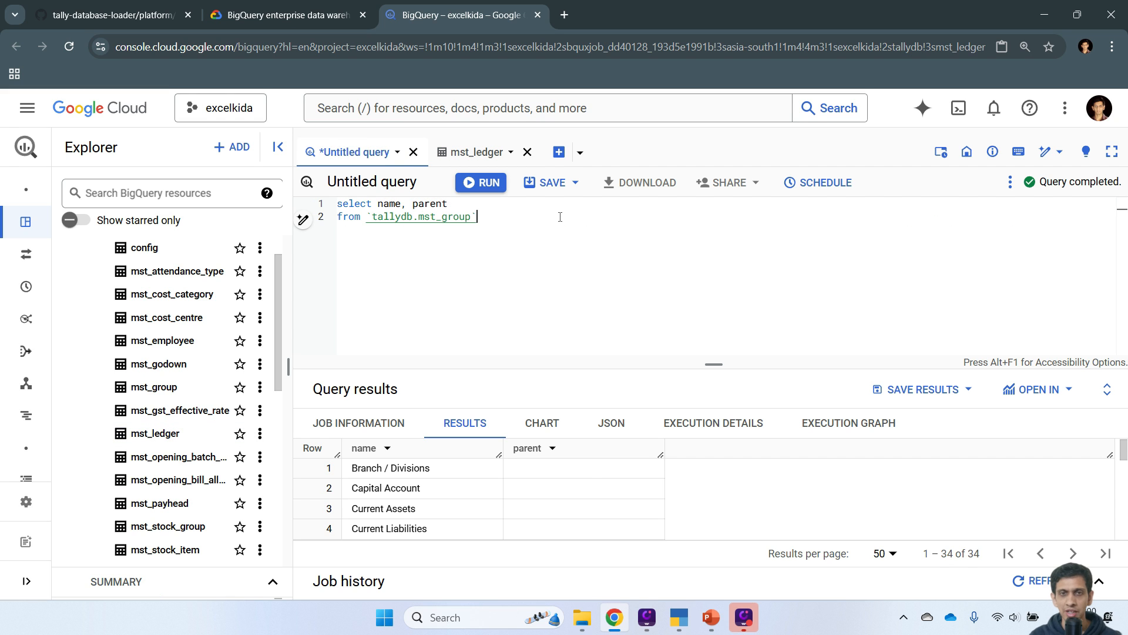
pyautogui.press('Return')
pyautogui.write(';')
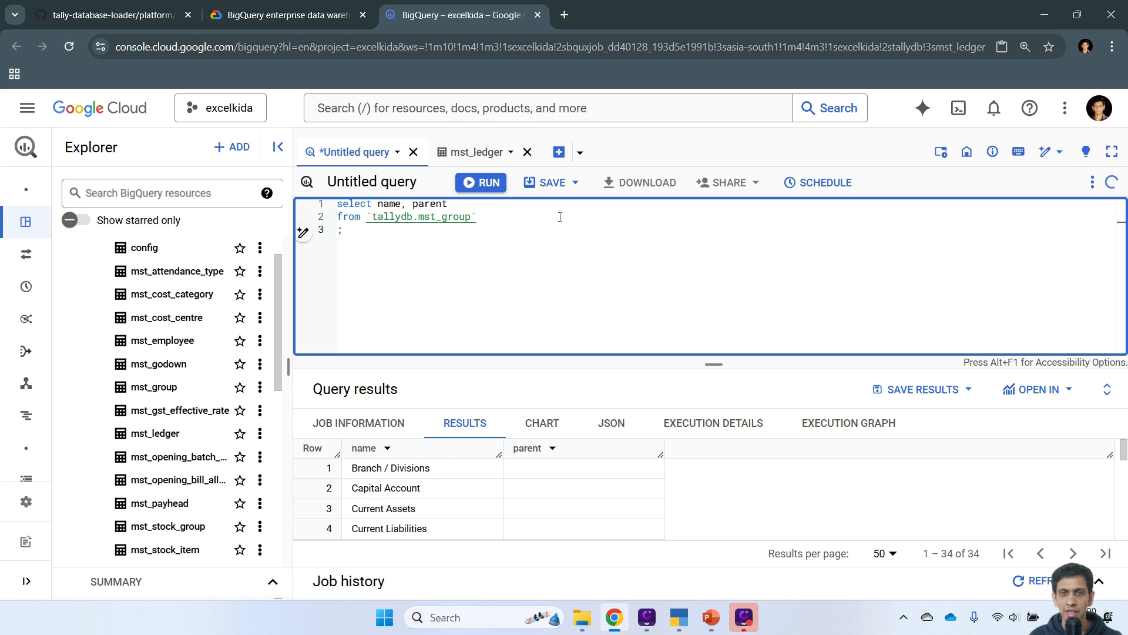
pyautogui.press('Return')
pyautogui.press('Return')
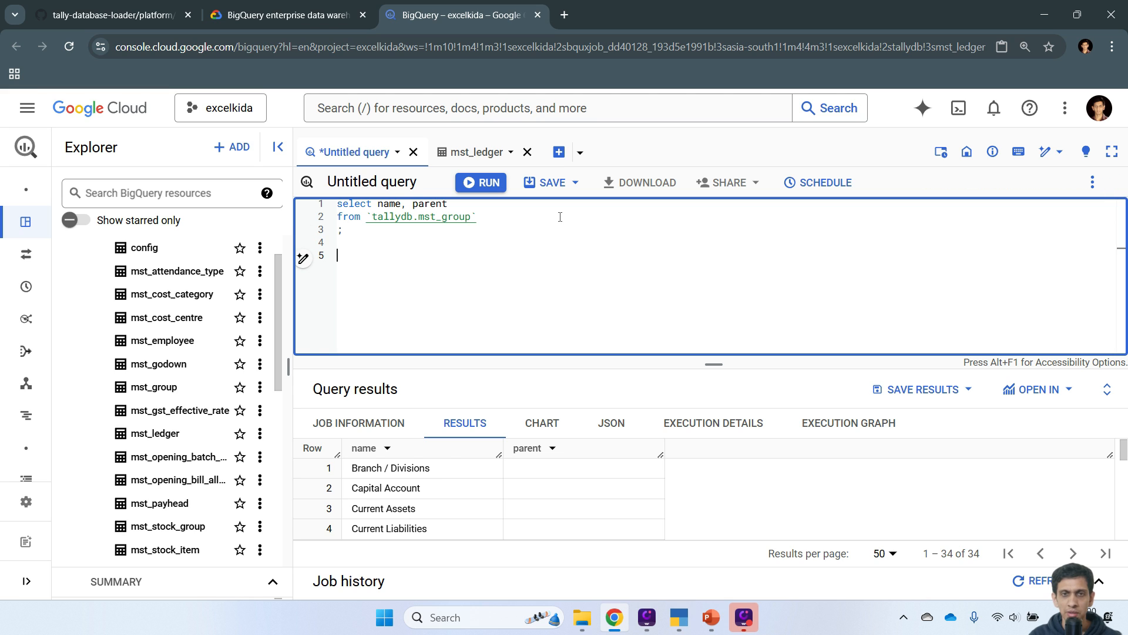
# Write a second query that selects all columns from `tallydb.mst_ledger`, completing the table name from the editor's suggestion.
pyautogui.write('selec')
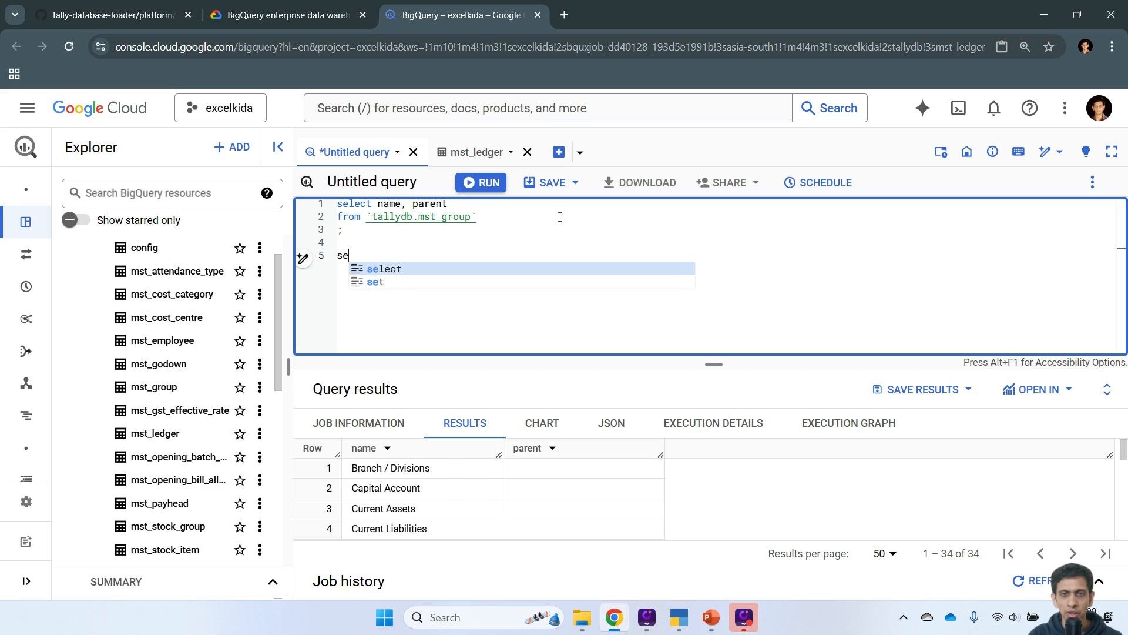
pyautogui.write('t')
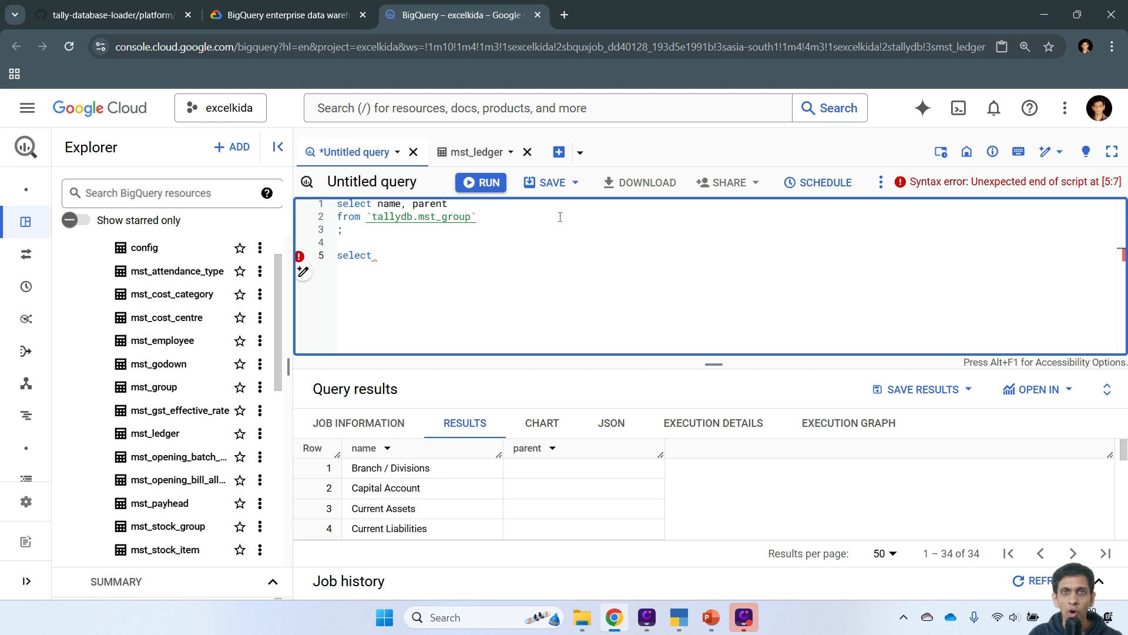
pyautogui.write('*')
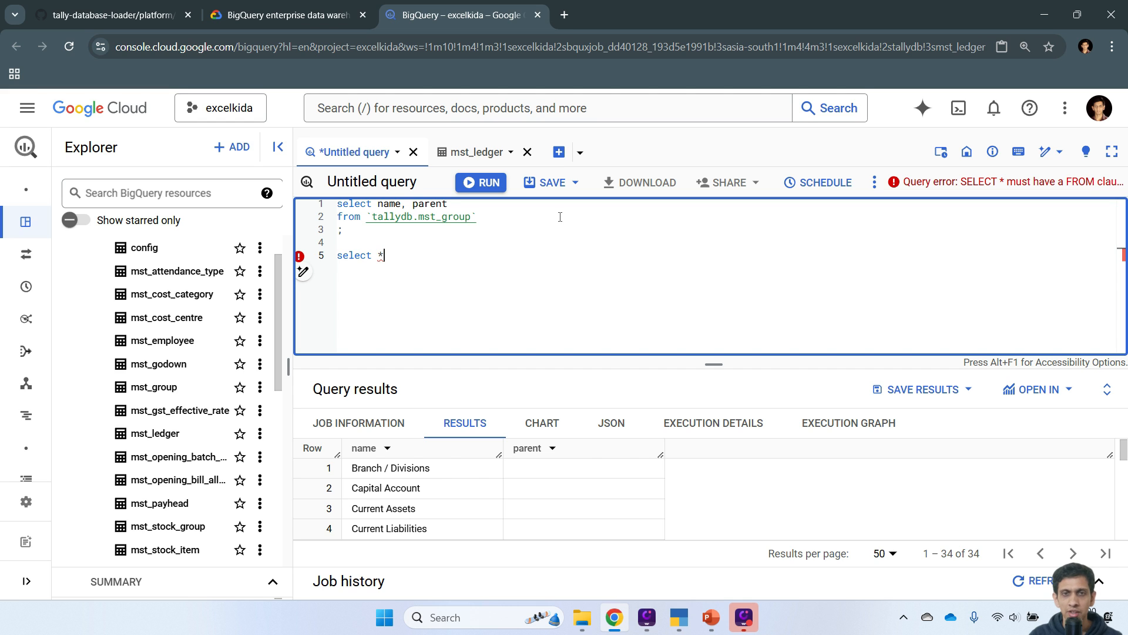
pyautogui.press('Return')
pyautogui.write('from ')
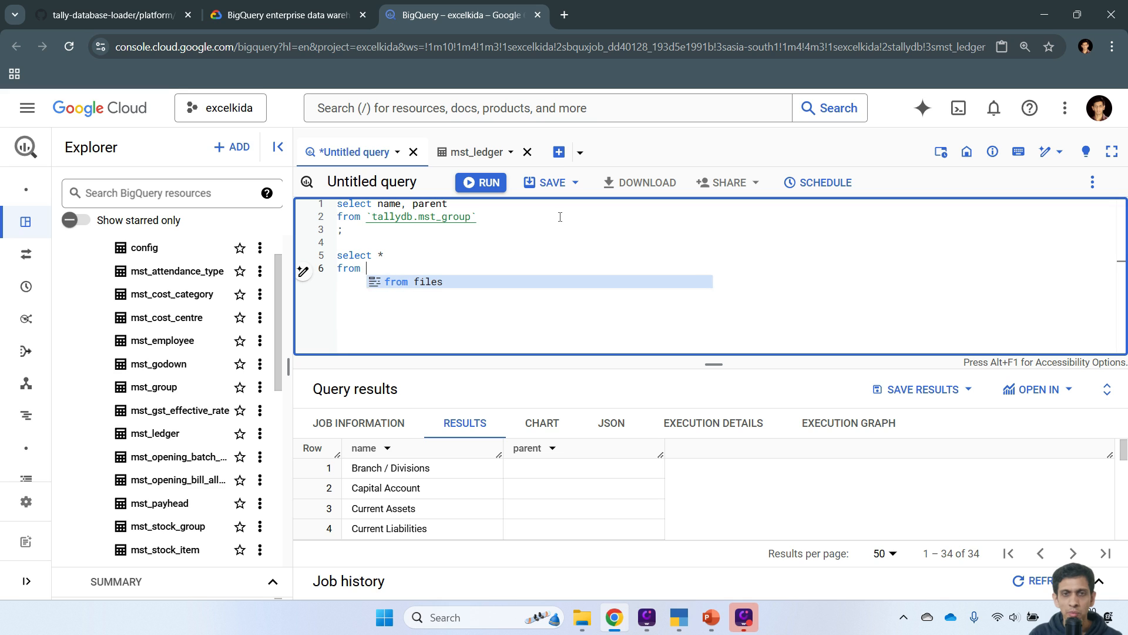
pyautogui.write('mst)')
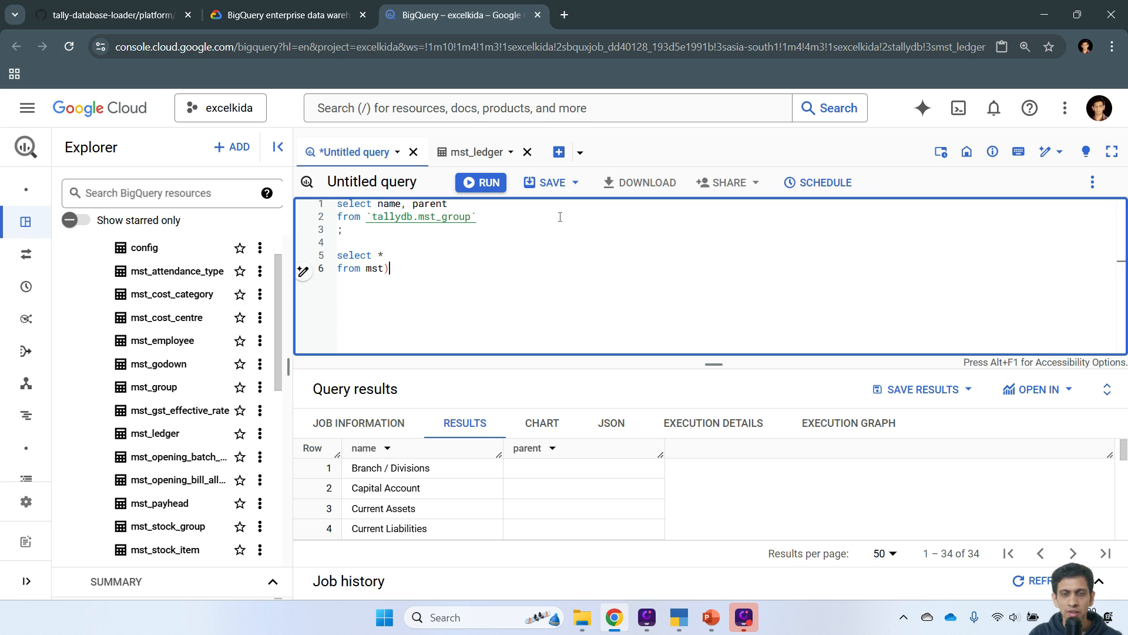
pyautogui.press('BackSpace')
pyautogui.write('_led')
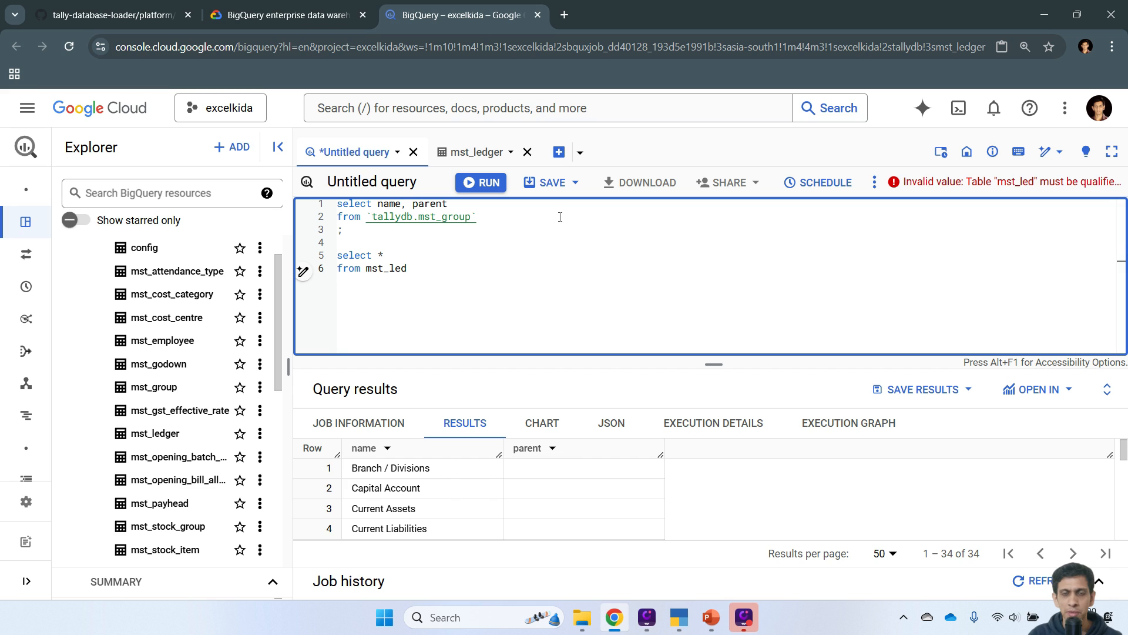
pyautogui.hotkey('ctrl', 'space')
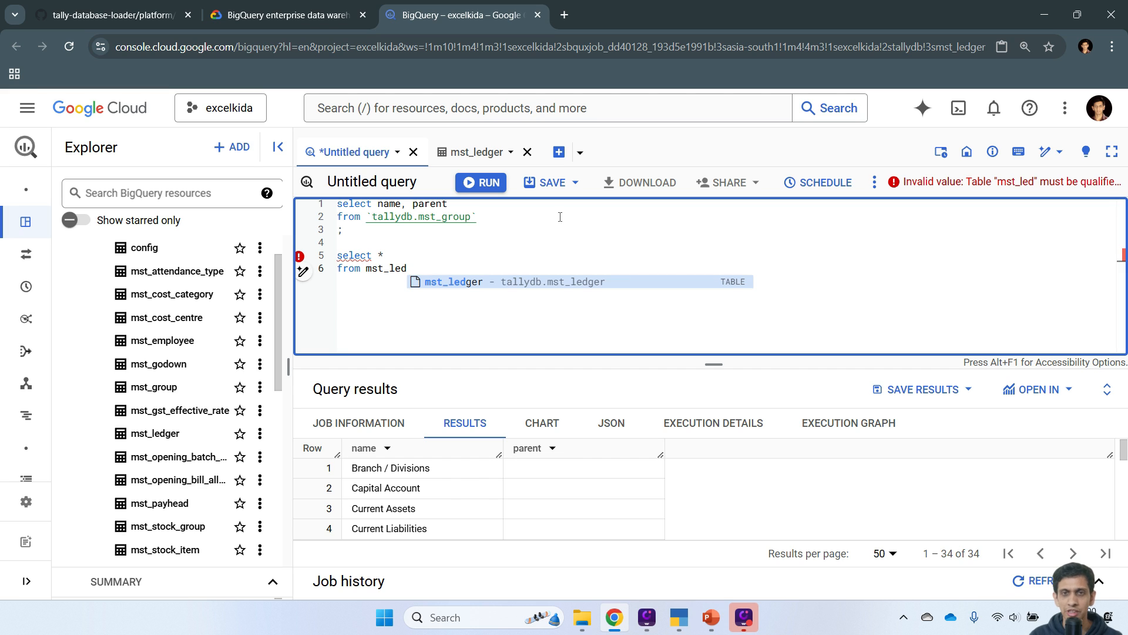
pyautogui.click(464, 282)
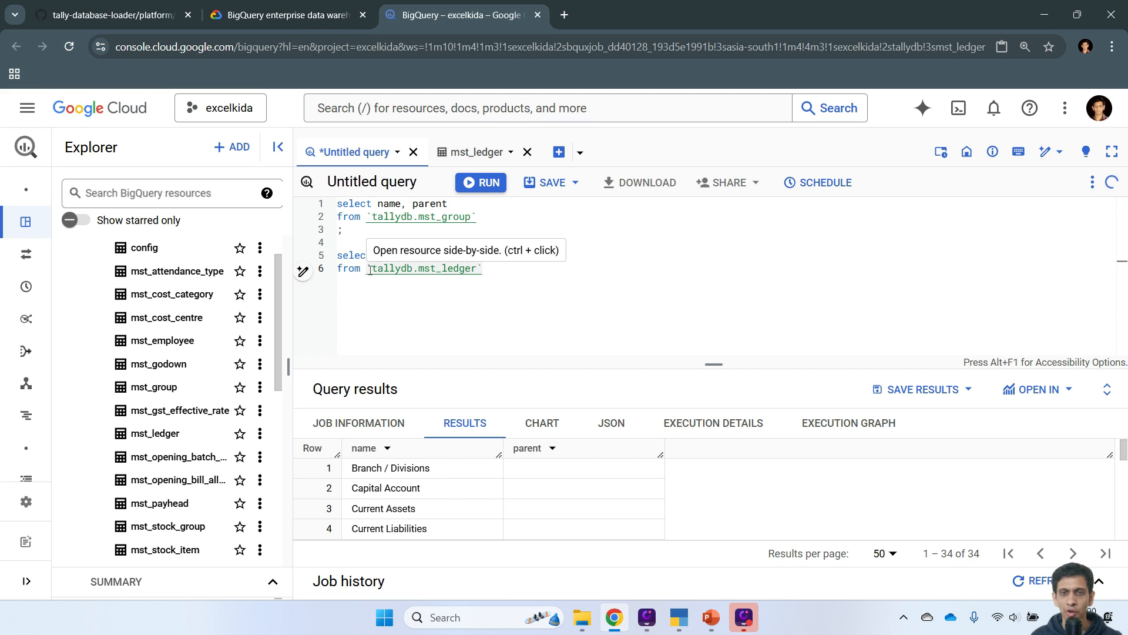
# End the mst_ledger query with a semicolon on its own line.
pyautogui.click(396, 257)
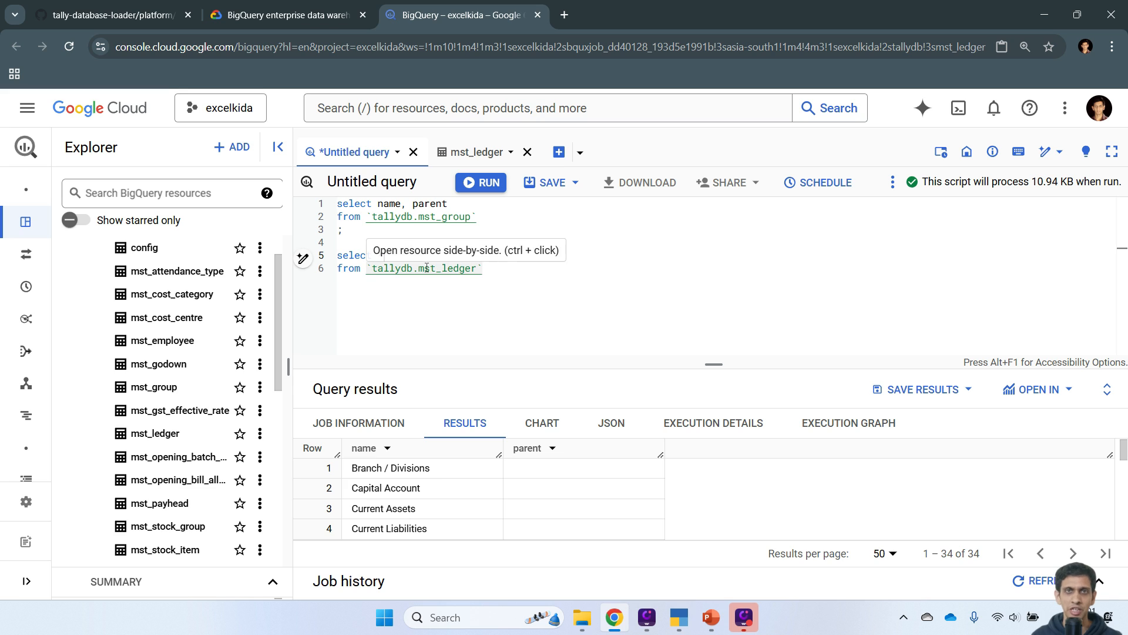
pyautogui.click(536, 271)
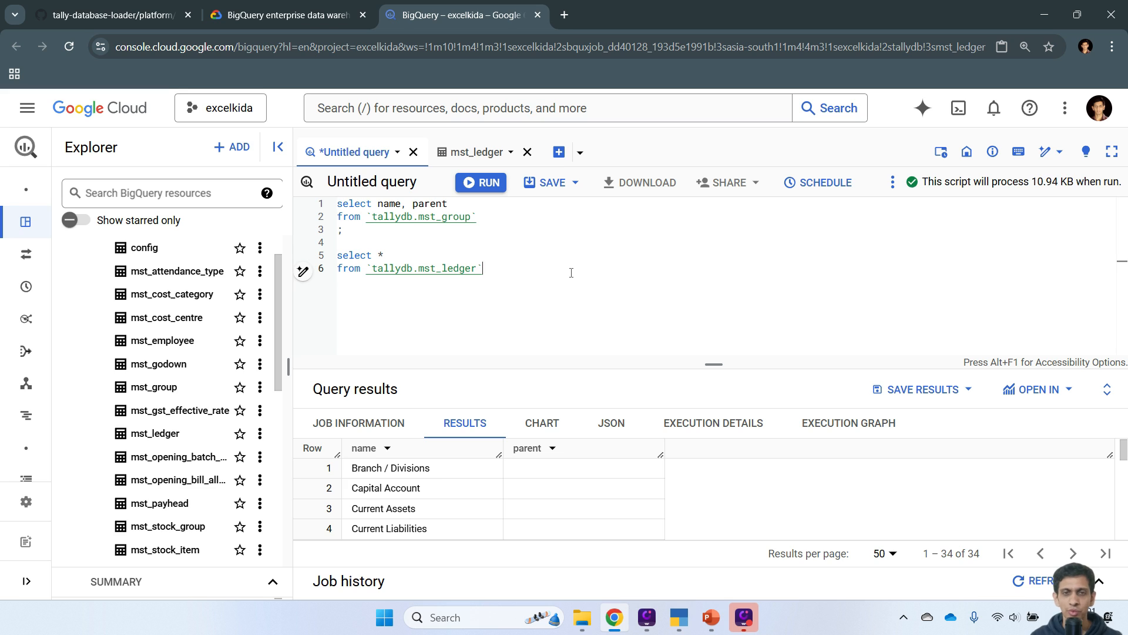
pyautogui.press('Return')
pyautogui.write(';')
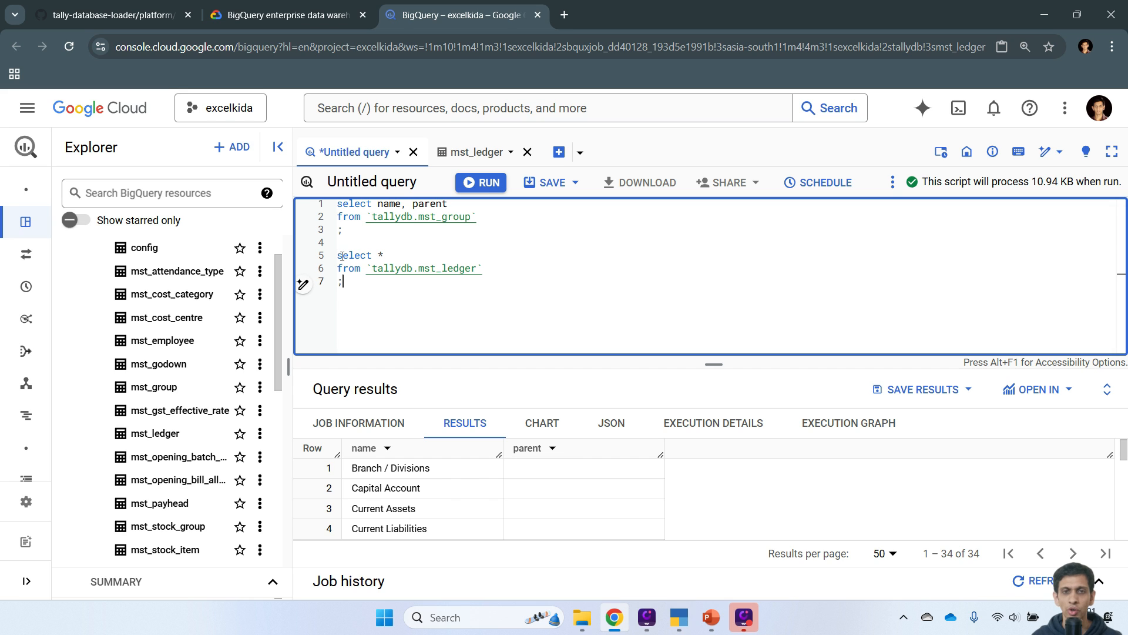
# Run only the mst_ledger query, enlarge the results area and look through its rows and columns.
pyautogui.moveTo(363, 283); pyautogui.dragTo(323, 253)
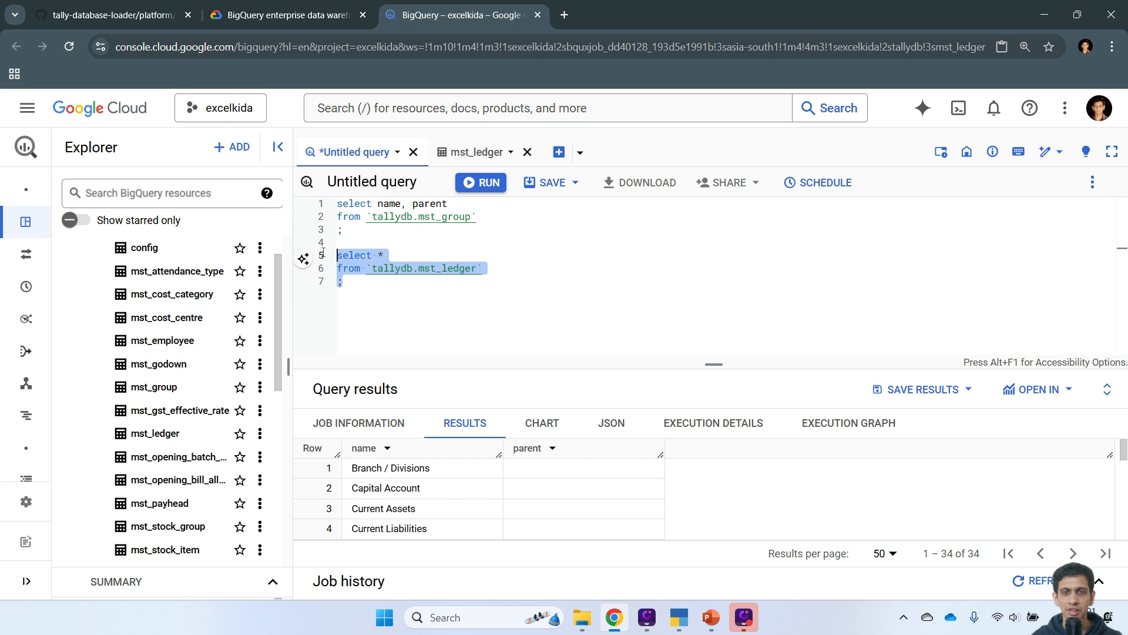
pyautogui.click(485, 183)
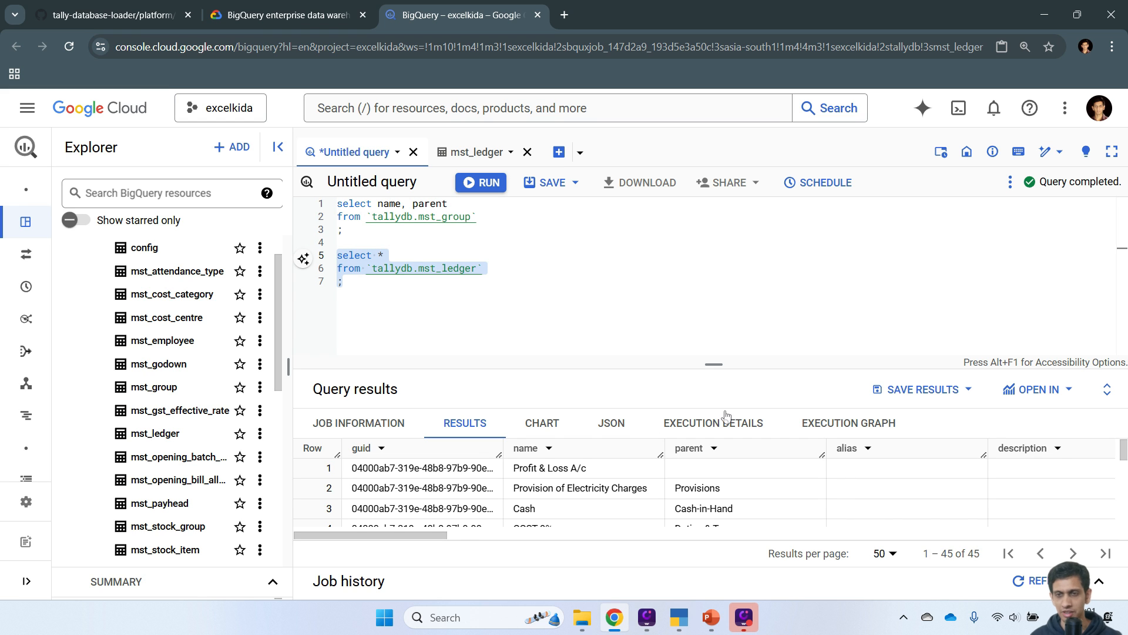
pyautogui.click(1107, 389)
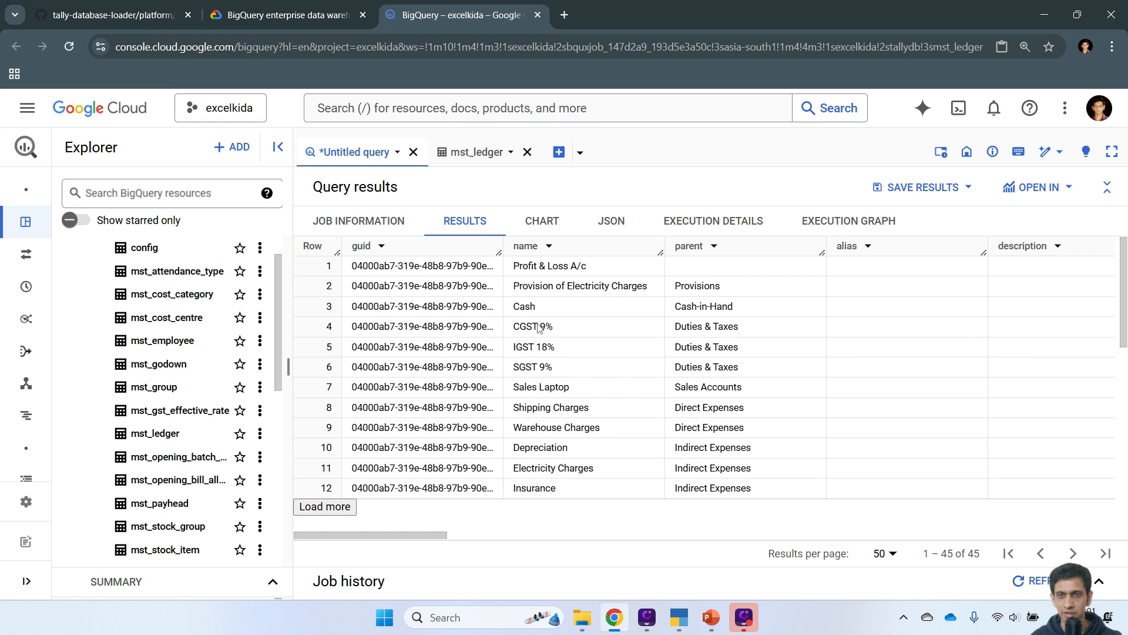
pyautogui.scroll(-3, 624, 342)
pyautogui.moveTo(391, 535); pyautogui.dragTo(748, 538)
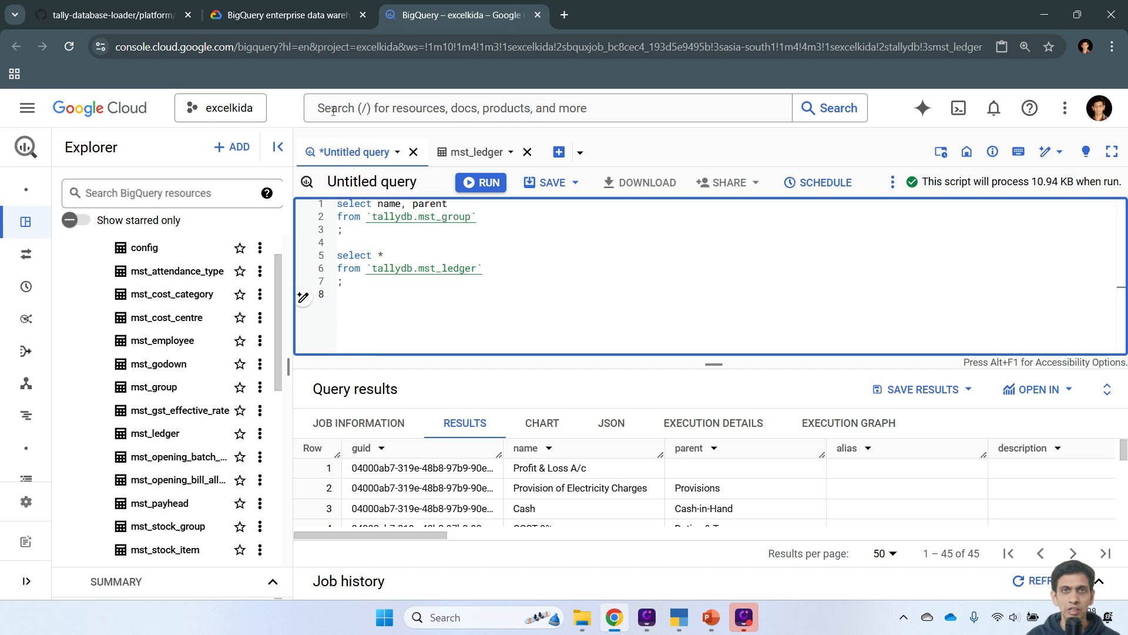
# Duplicate the mst_group query below the mst_ledger query.
pyautogui.moveTo(344, 230); pyautogui.dragTo(325, 205)
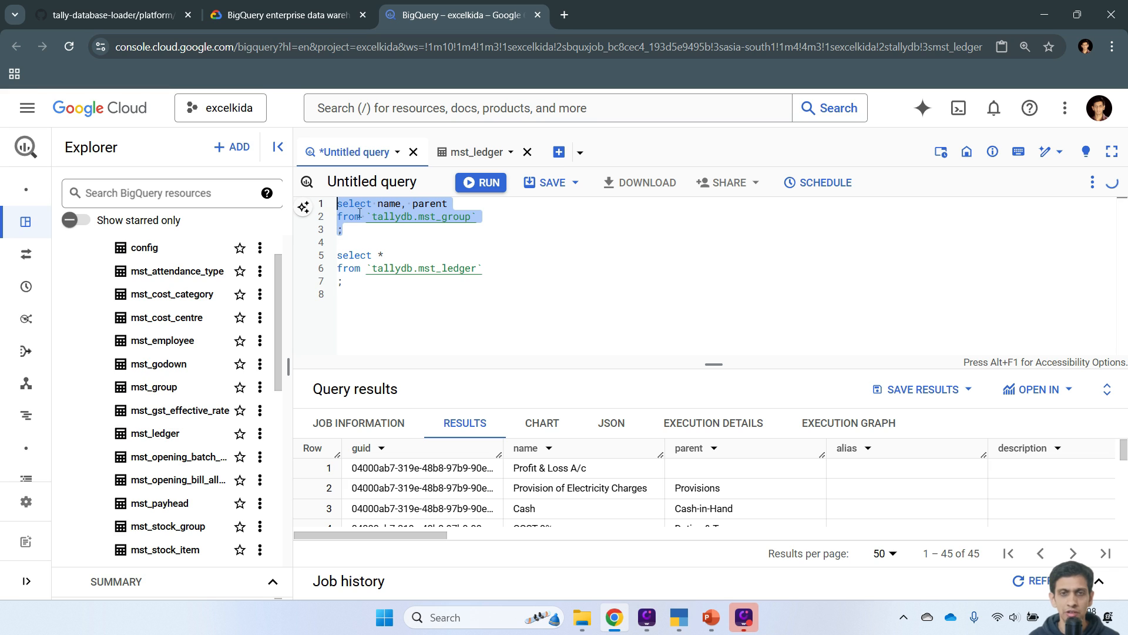
pyautogui.hotkey('ctrl', 'c')
pyautogui.click(359, 297)
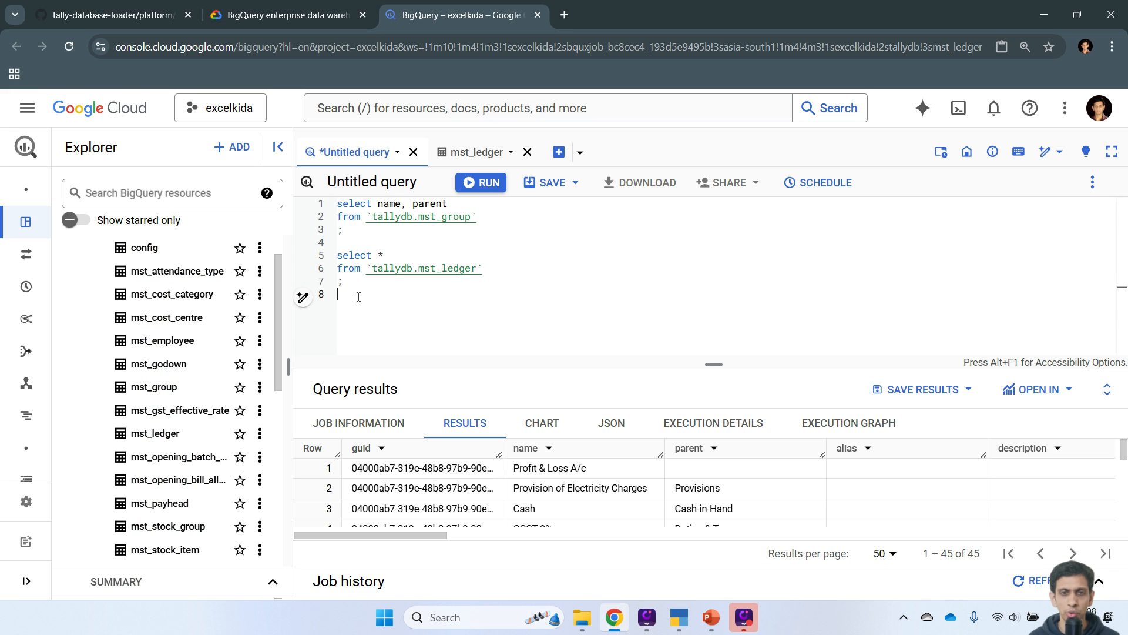
pyautogui.press('Return')
pyautogui.press('Return')
pyautogui.hotkey('ctrl', 'v')
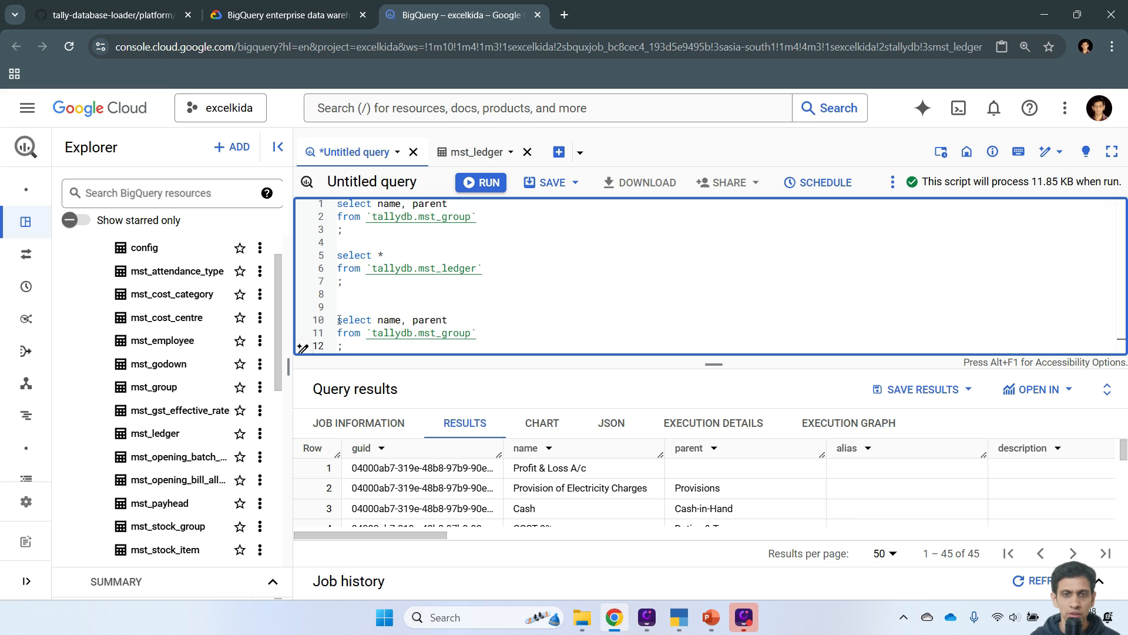
# Run only the copied mst_group query and look through its name and parent rows.
pyautogui.moveTo(329, 320); pyautogui.dragTo(355, 360)
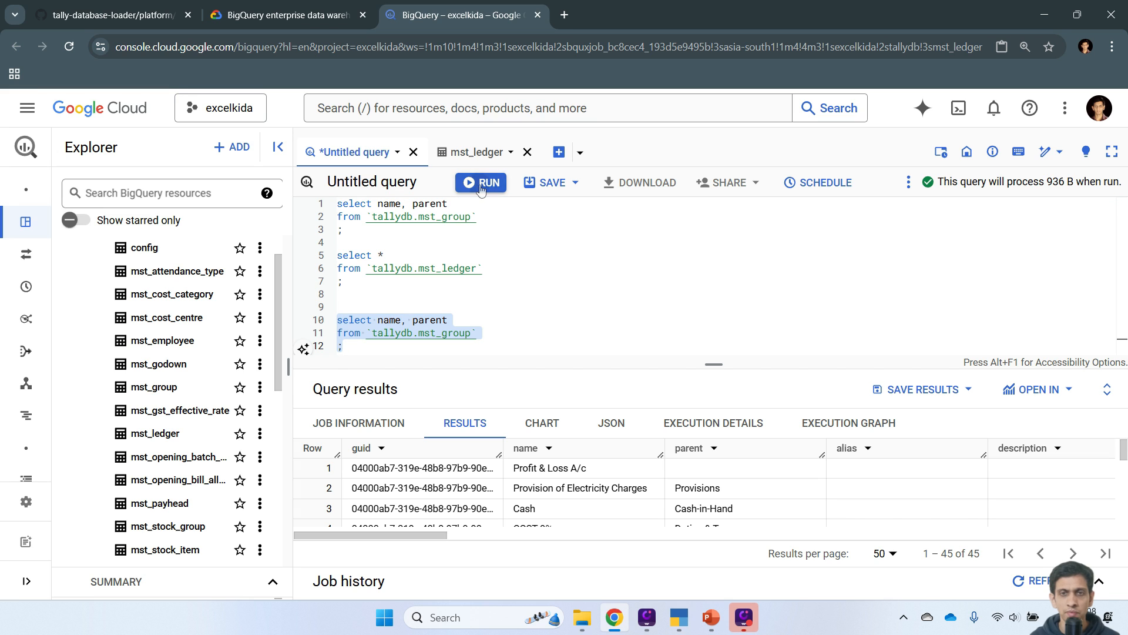
pyautogui.hotkey('ctrl', 'Return')
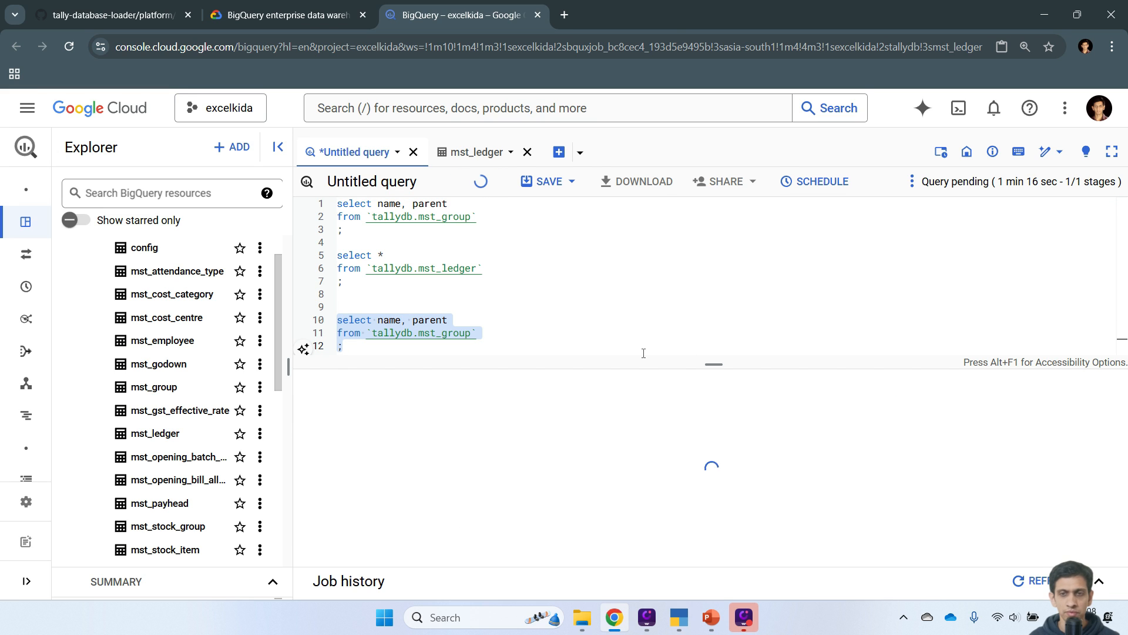
pyautogui.scroll(-5, 546, 476)
pyautogui.scroll(1, 563, 492)
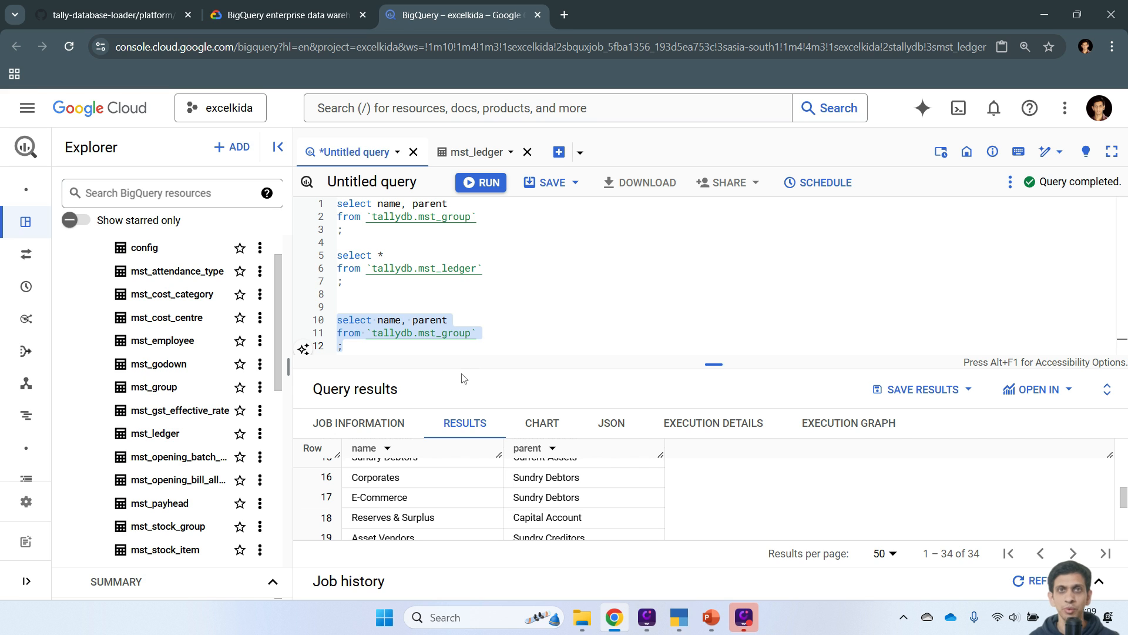
# Alias the parent column as group_name in the copied mst_group query and run only that query.
pyautogui.click(441, 355)
pyautogui.click(451, 321)
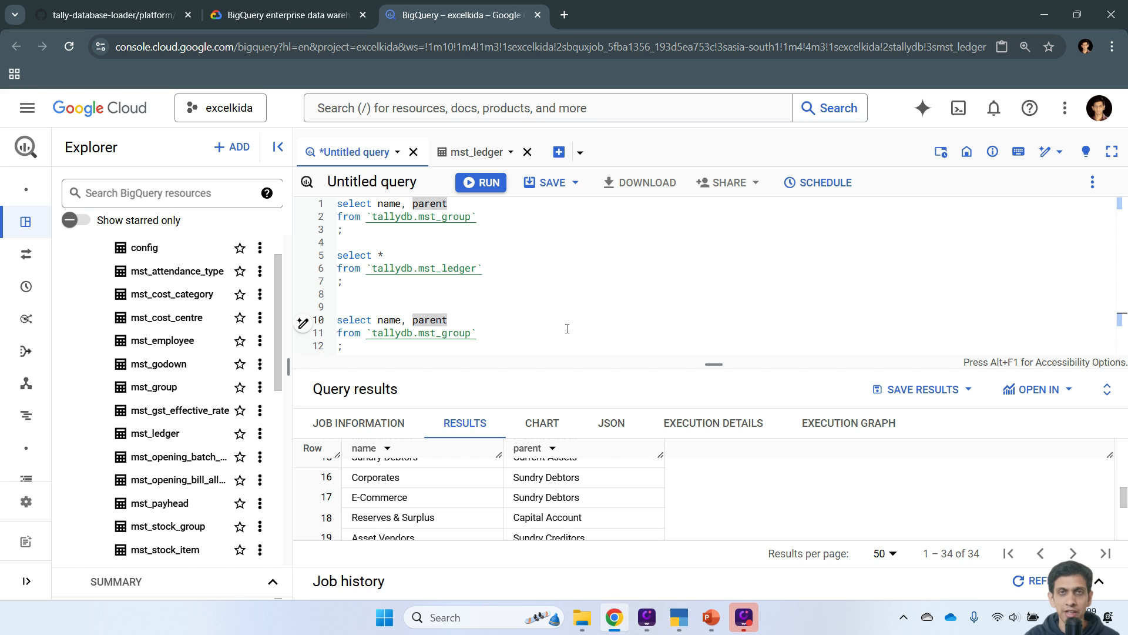
pyautogui.write('as')
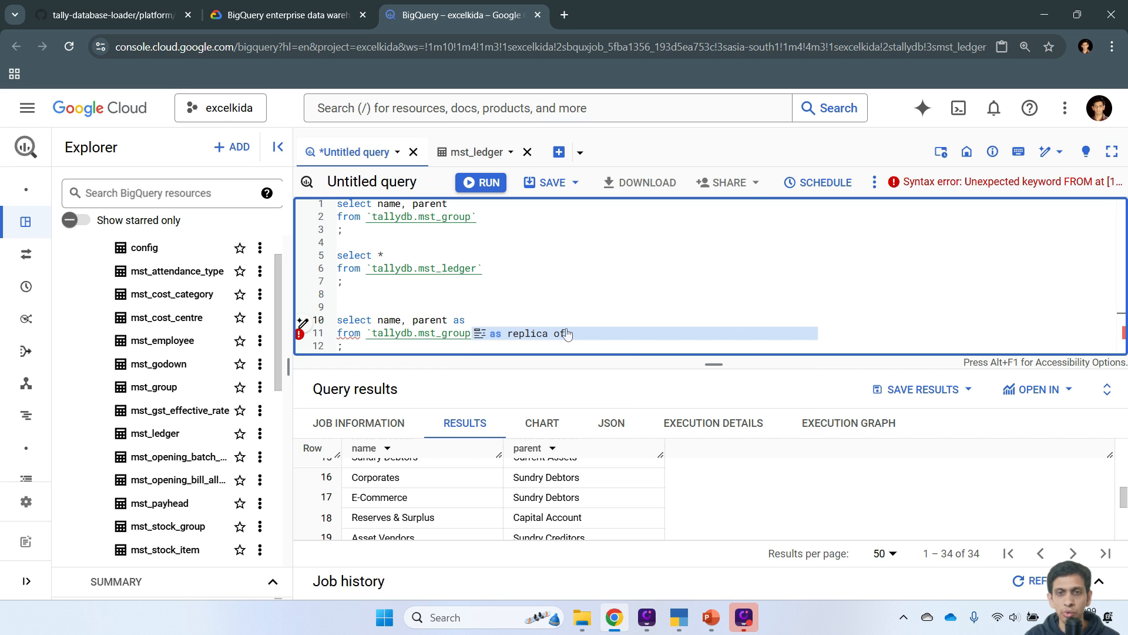
pyautogui.write(' group_name')
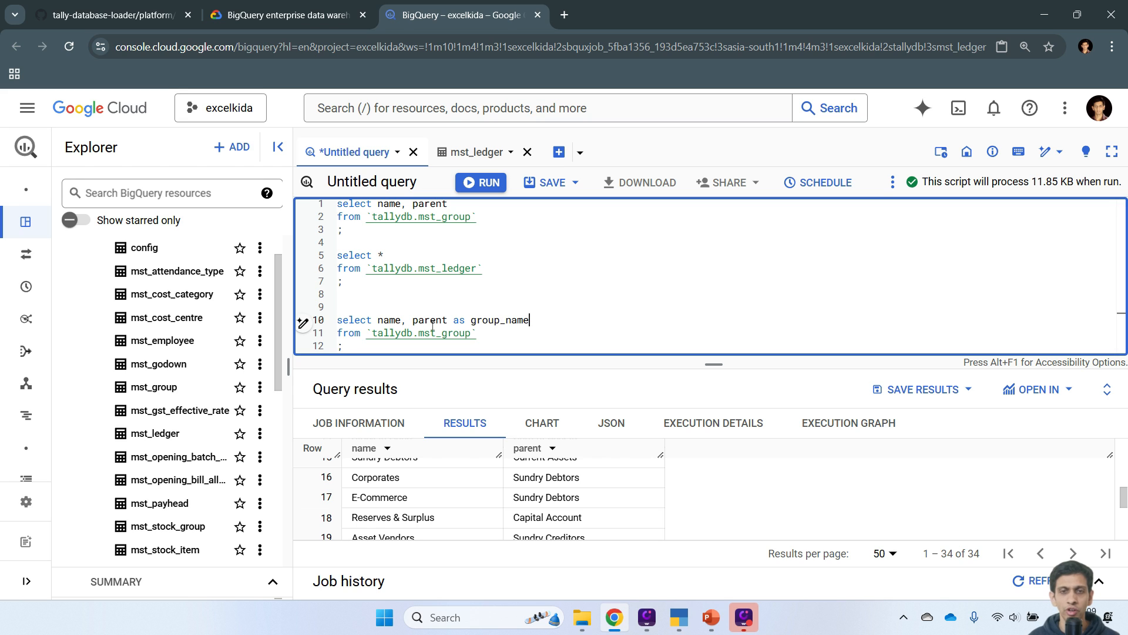
pyautogui.moveTo(347, 346); pyautogui.dragTo(329, 318)
pyautogui.click(481, 183)
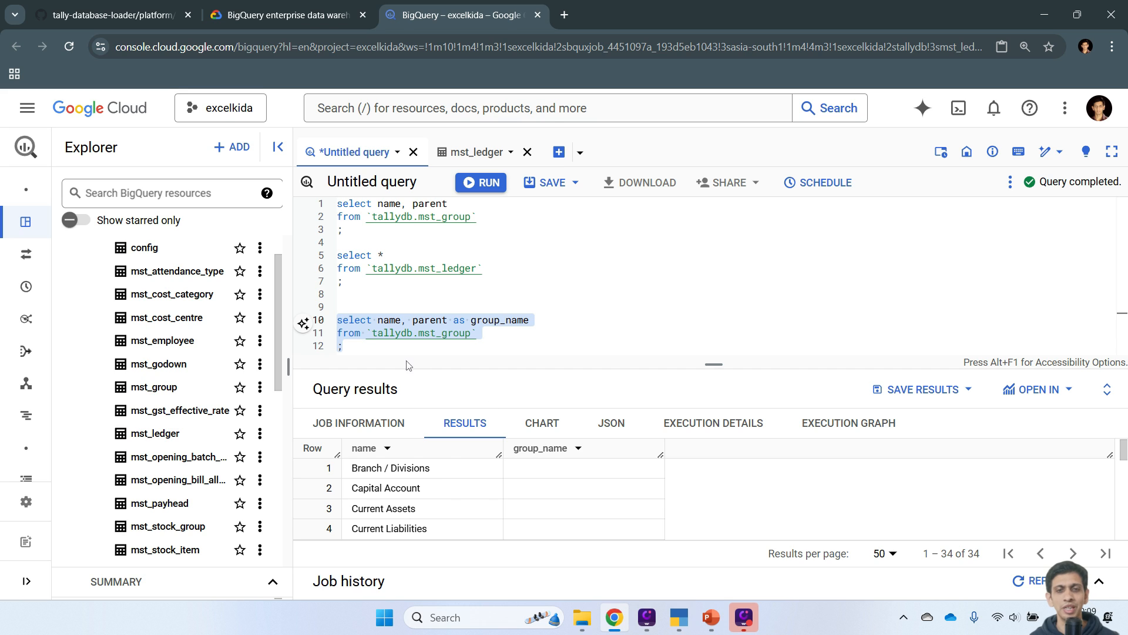
pyautogui.click(372, 355)
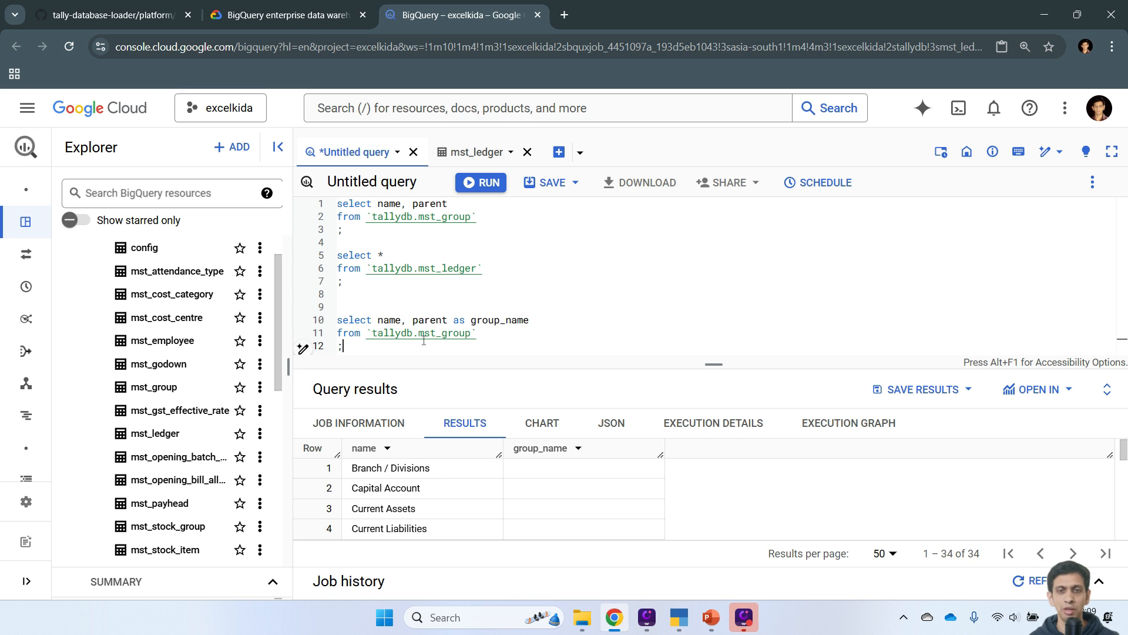
pyautogui.click(500, 334)
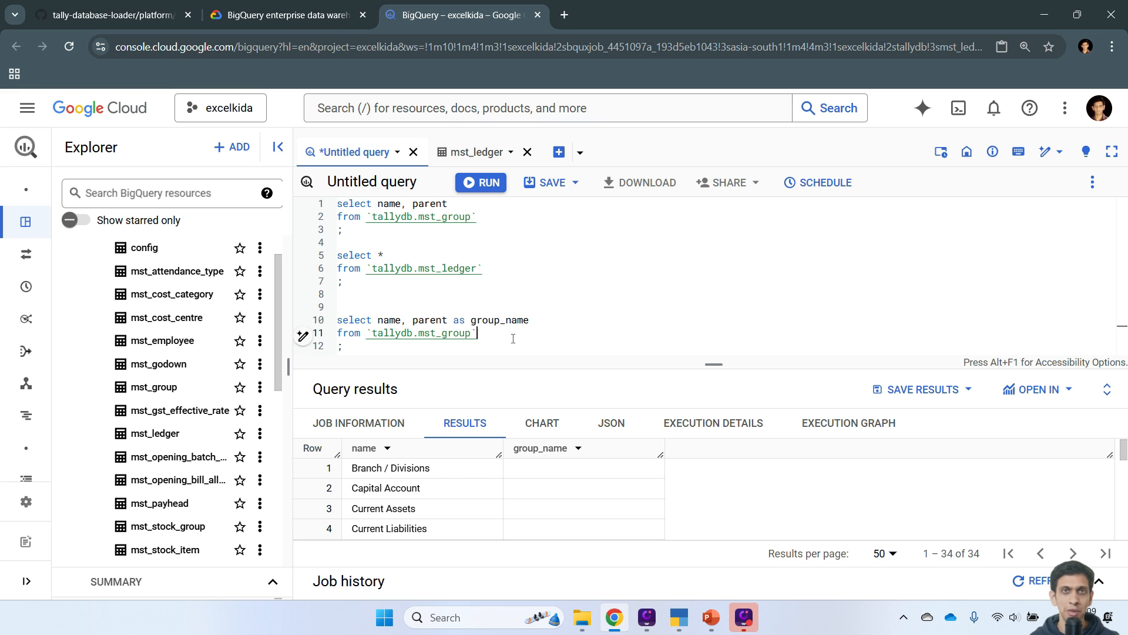
pyautogui.moveTo(367, 333); pyautogui.dragTo(492, 337)
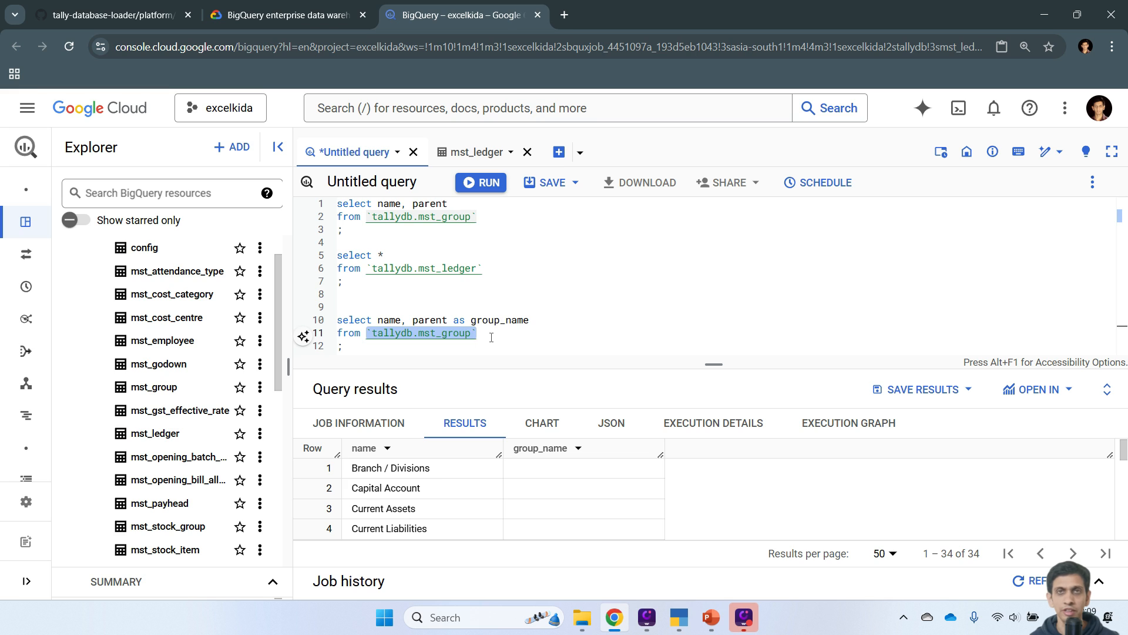
pyautogui.click(434, 333)
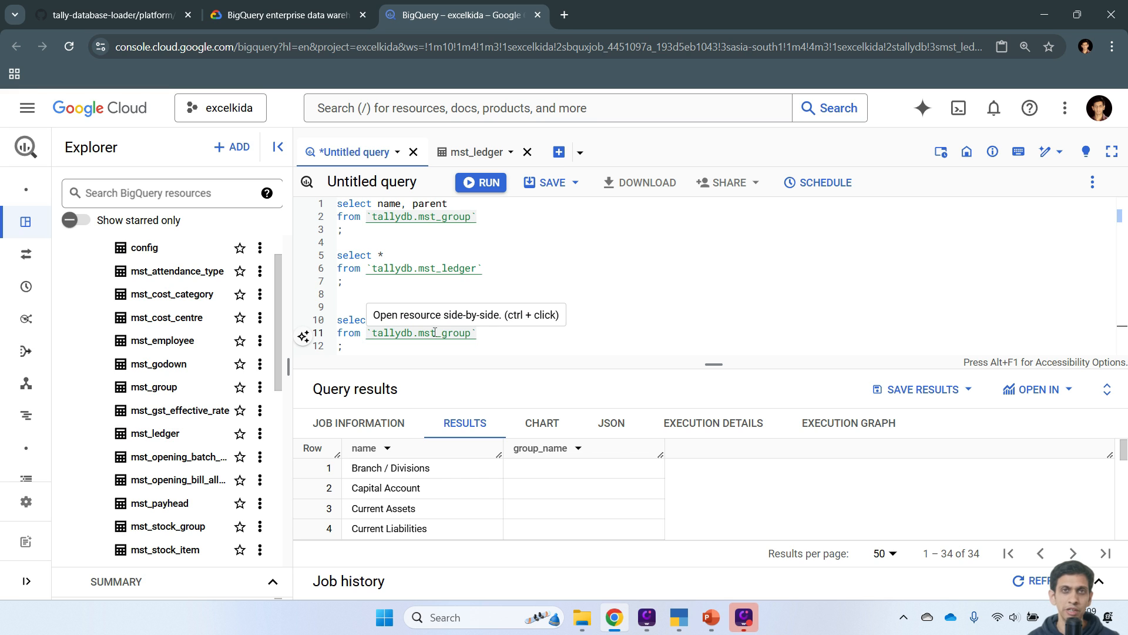
pyautogui.press('Down')
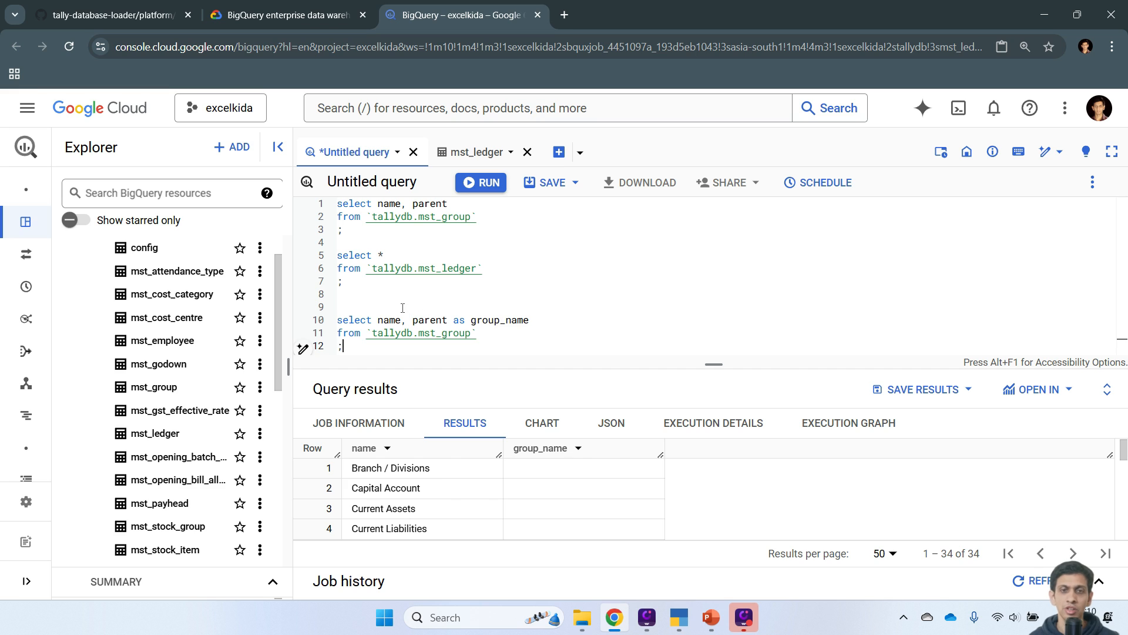
# Duplicate the mst_ledger query below the mst_group query that uses the group_name alias.
pyautogui.moveTo(483, 268); pyautogui.dragTo(323, 253)
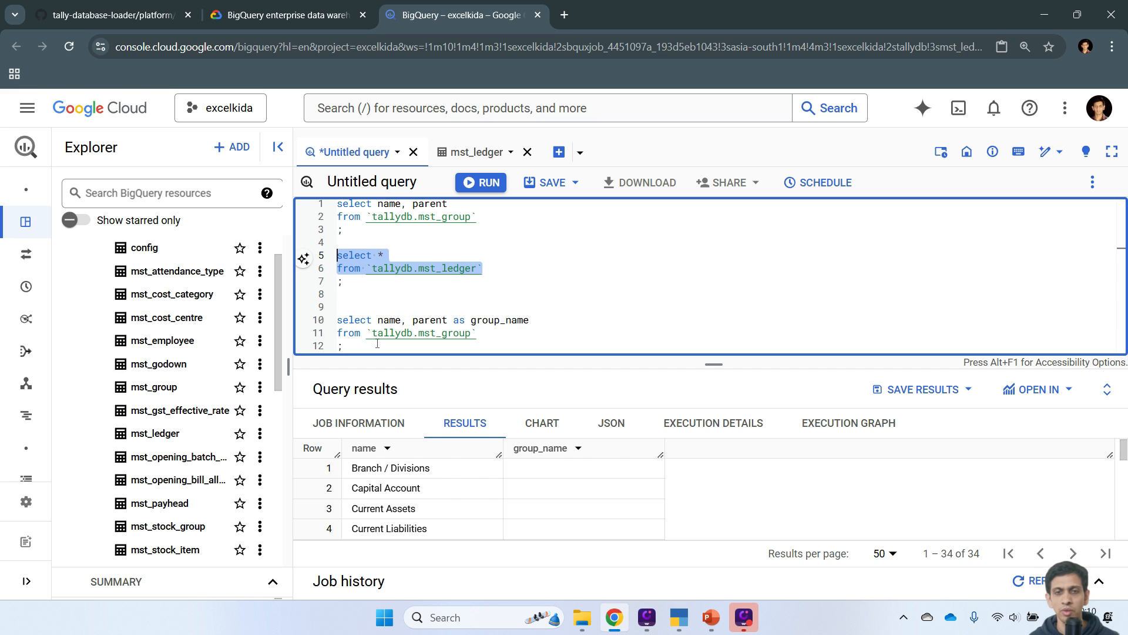
pyautogui.click(410, 347)
pyautogui.press('Return')
pyautogui.press('Return')
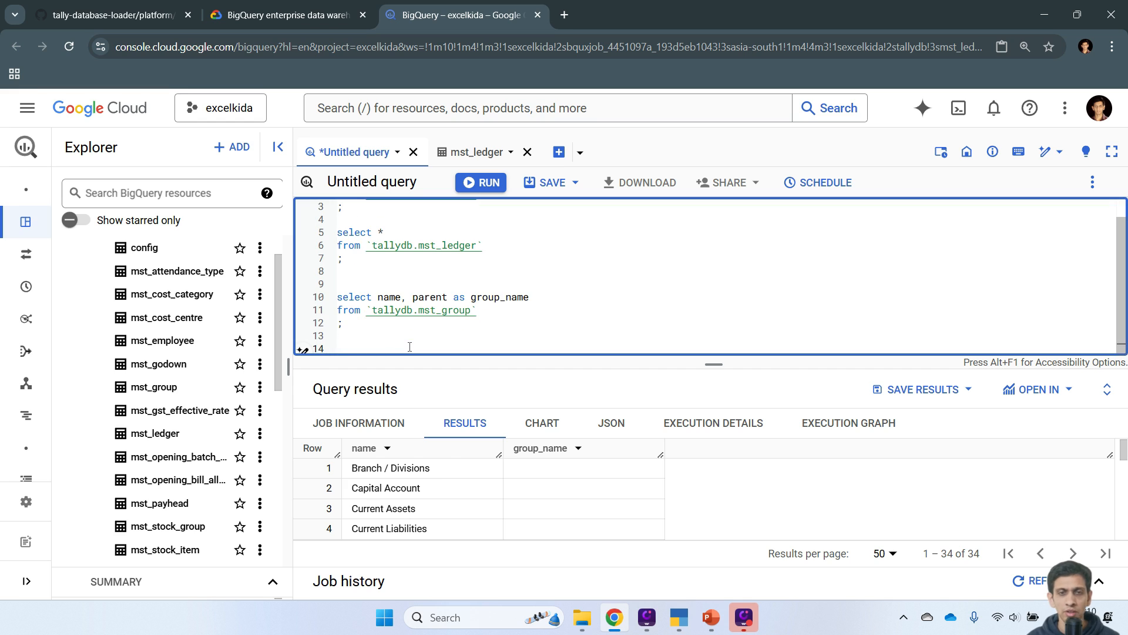
pyautogui.hotkey('ctrl', 'v')
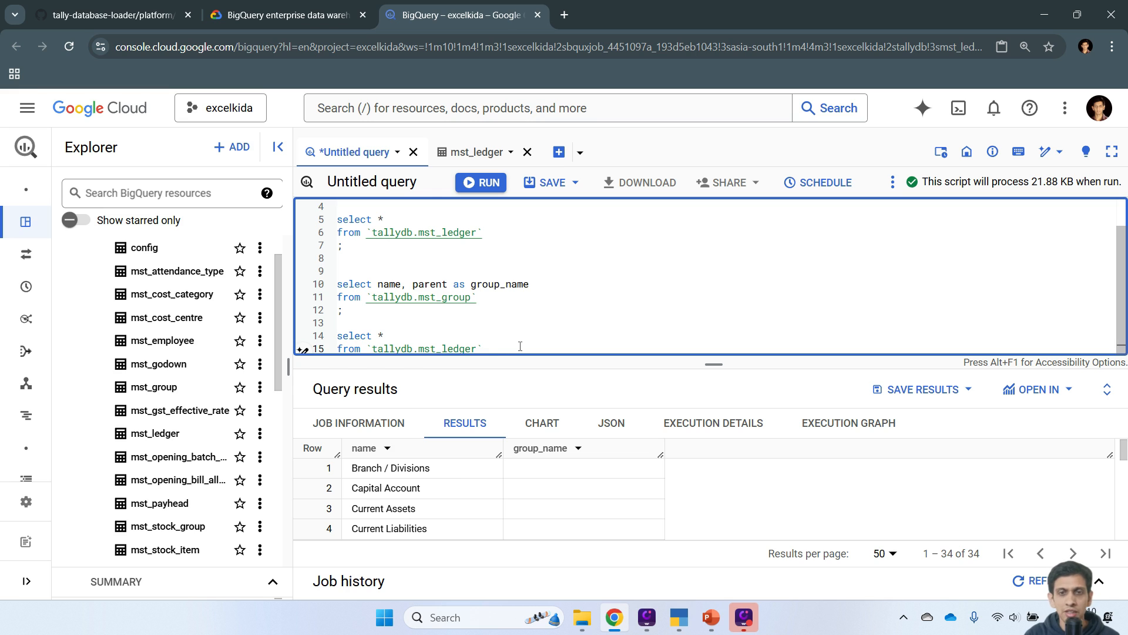
# Give the mst_ledger table the alias l in the copied query.
pyautogui.write('as')
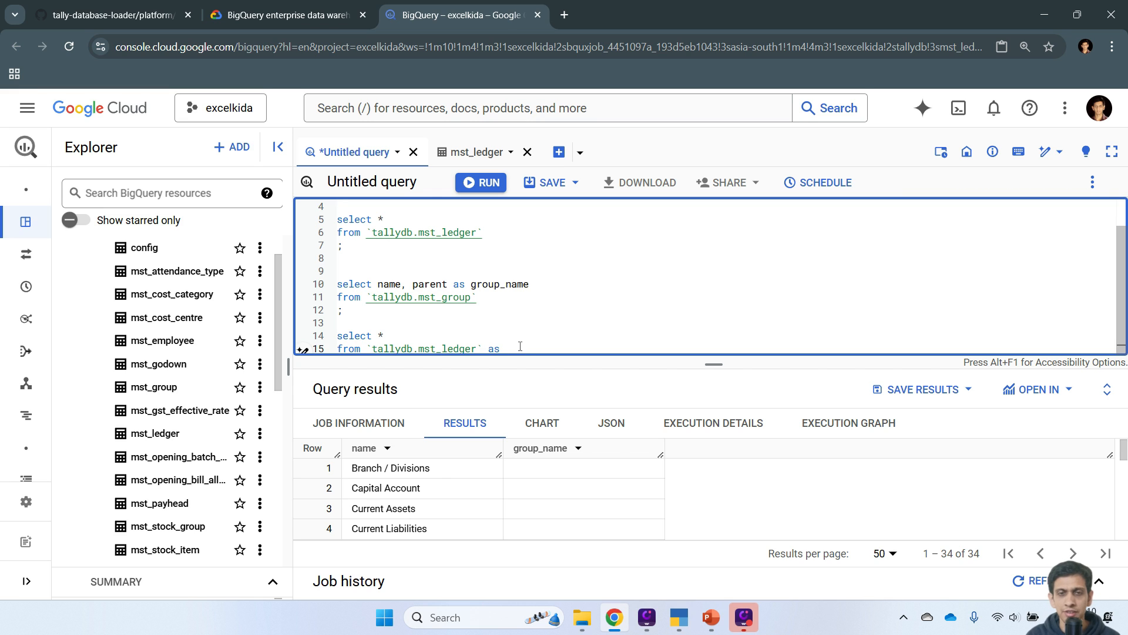
pyautogui.press('Tab')
pyautogui.press('BackSpace')
pyautogui.press('BackSpace')
pyautogui.press('BackSpace')
pyautogui.press('BackSpace')
pyautogui.press('BackSpace')
pyautogui.press('BackSpace')
pyautogui.press('BackSpace')
pyautogui.press('BackSpace')
pyautogui.press('BackSpace')
pyautogui.press('BackSpace')
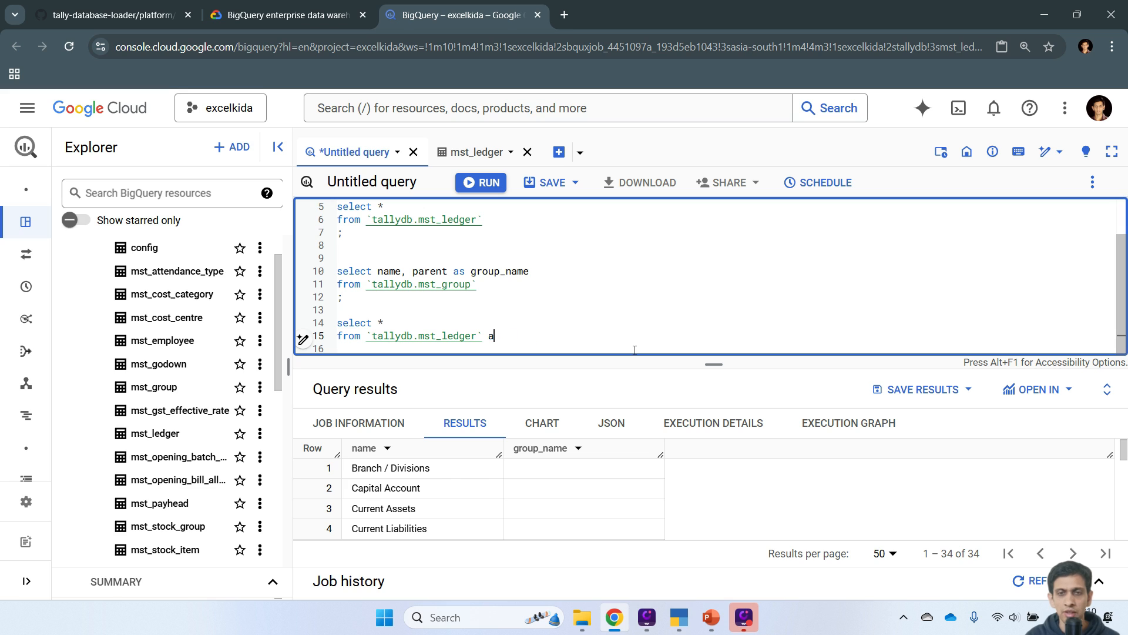
pyautogui.press('BackSpace')
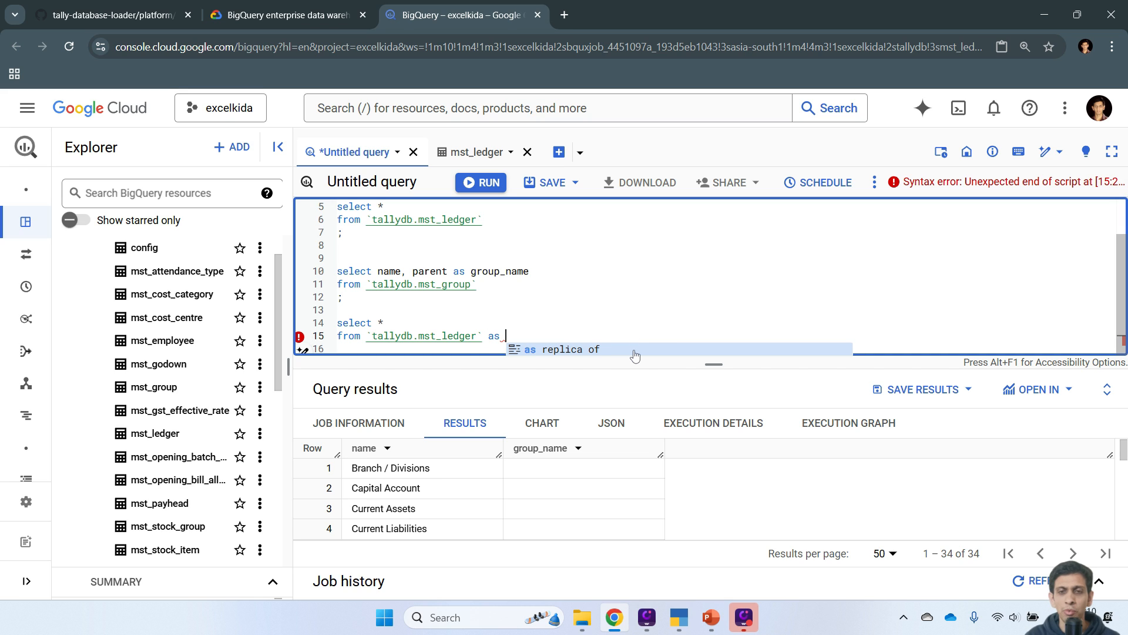
pyautogui.write('l')
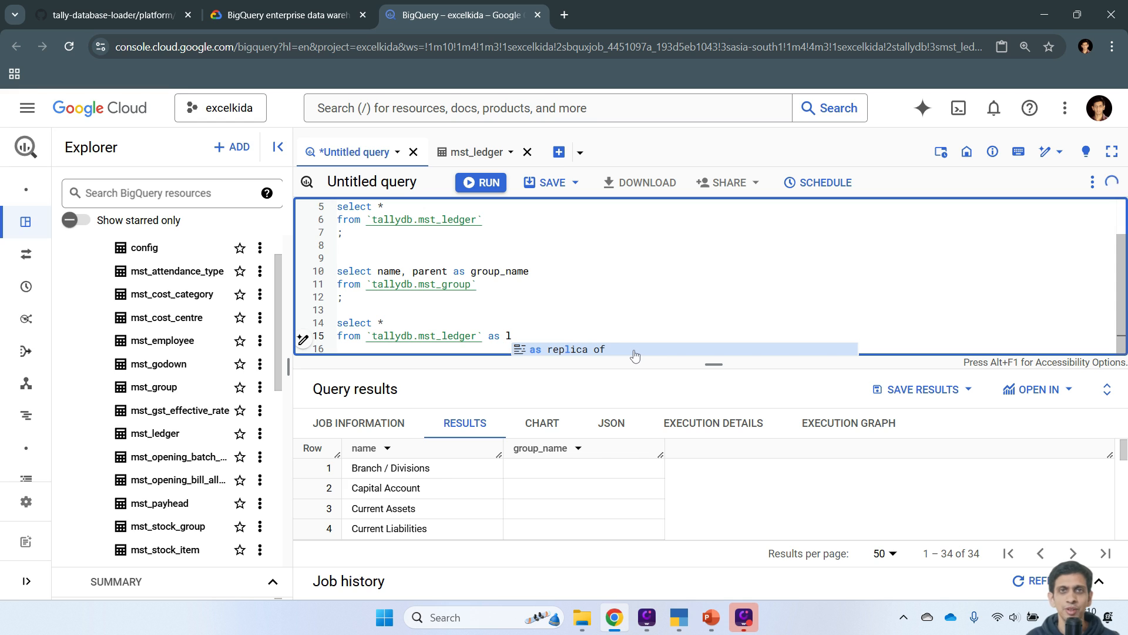
pyautogui.press('Escape')
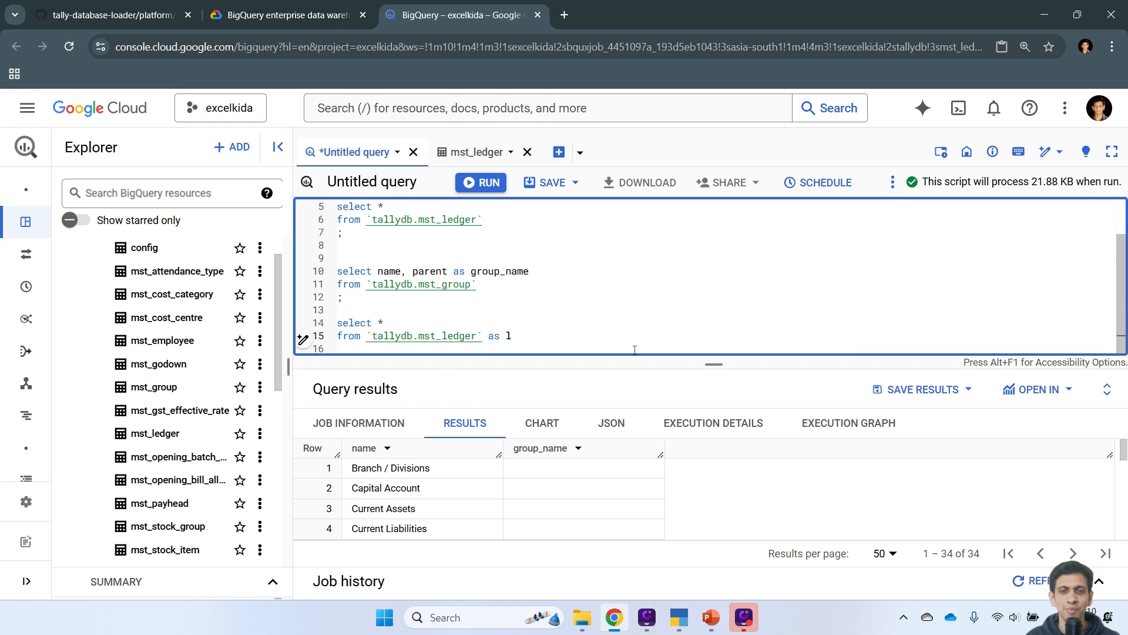
# Select l.name and l.parent instead of all columns in the aliased mst_ledger query and run only that query.
pyautogui.press('Up')
pyautogui.press('BackSpace')
pyautogui.write('l.')
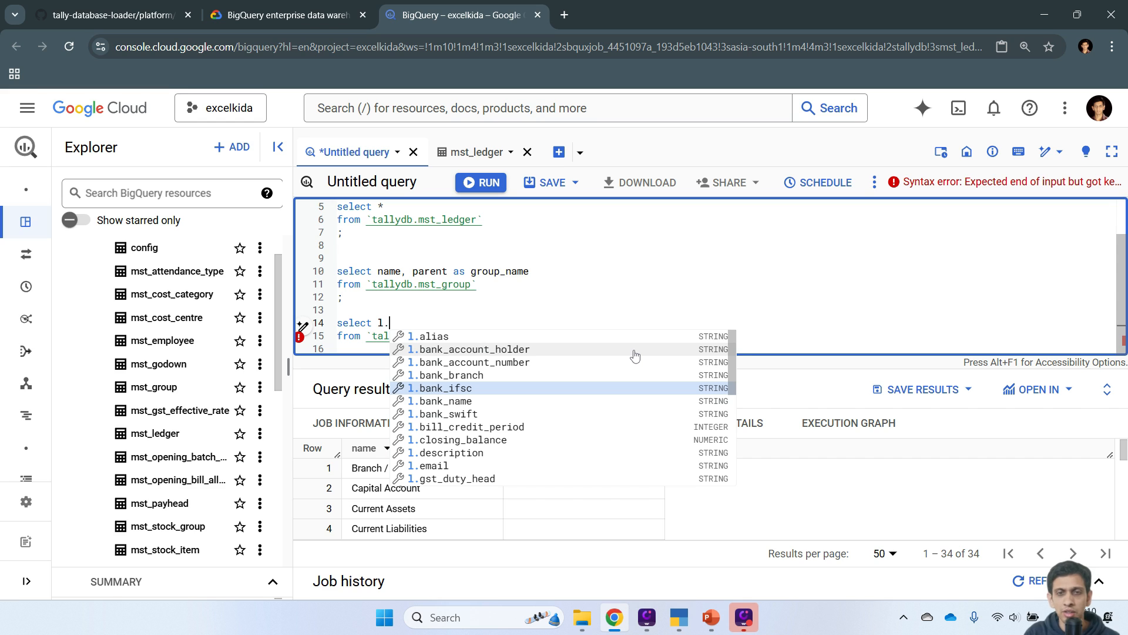
pyautogui.write('name')
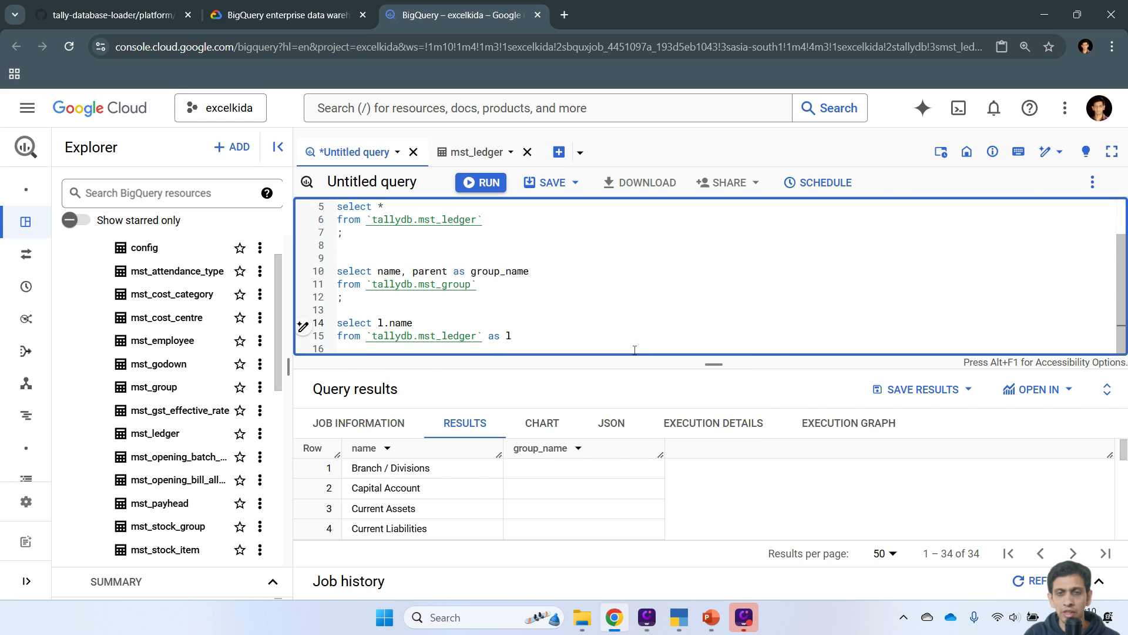
pyautogui.write(', l.parent')
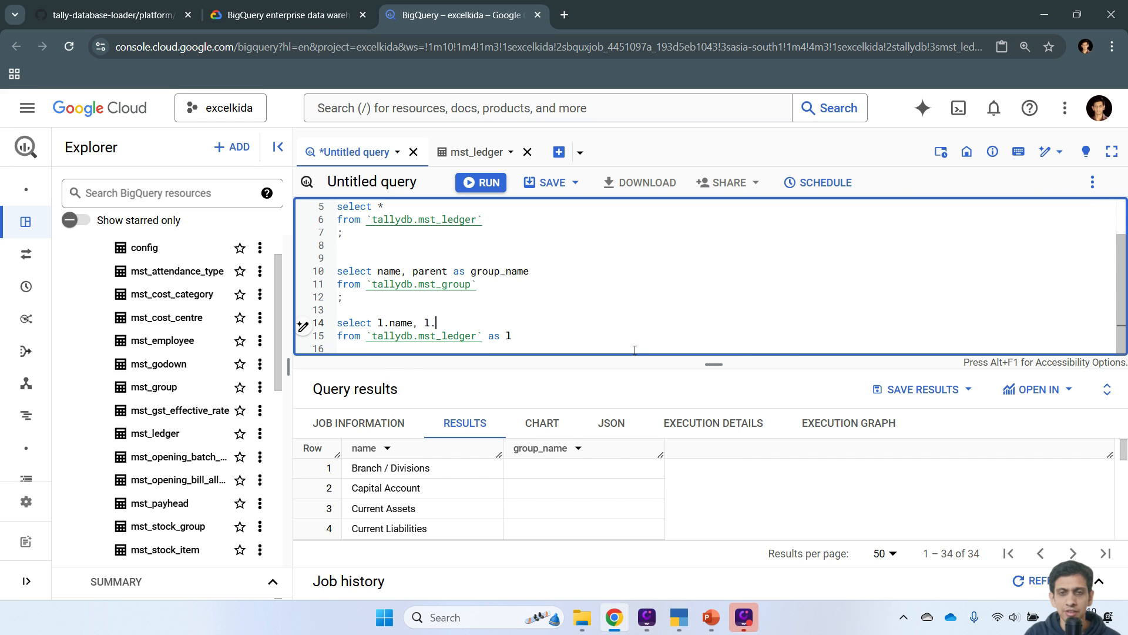
pyautogui.press('Escape')
pyautogui.press('Home')
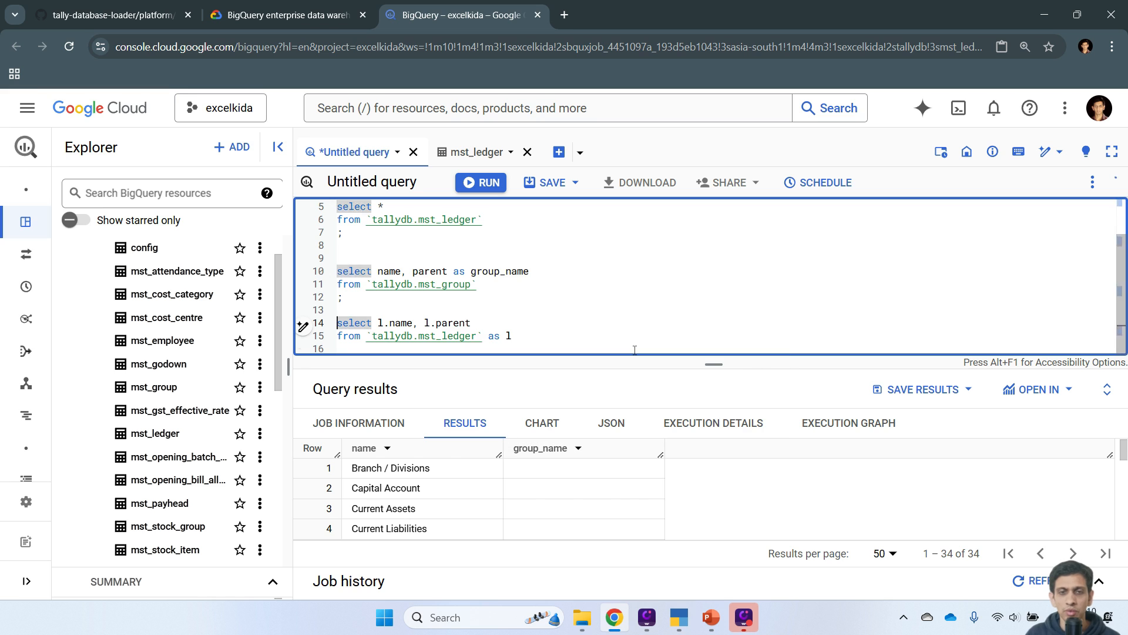
pyautogui.hotkey('shift', 'Down')
pyautogui.hotkey('shift', 'End')
pyautogui.click(482, 187)
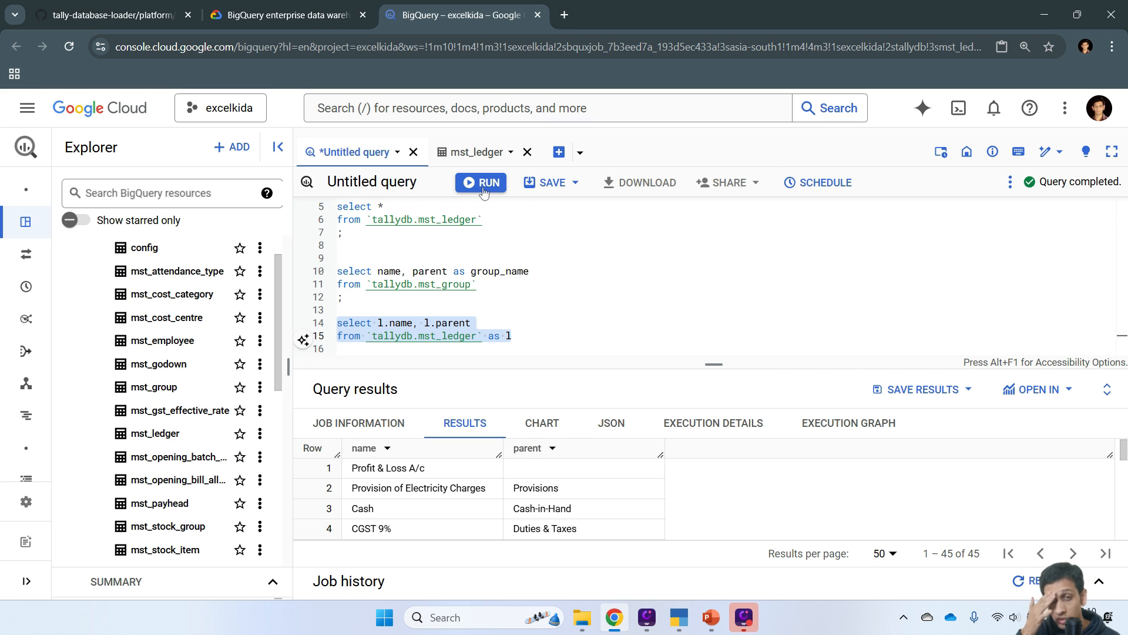
# Replace the column list of the aliased mst_ledger query with l.* and run only that query.
pyautogui.click(384, 336)
pyautogui.press('Up')
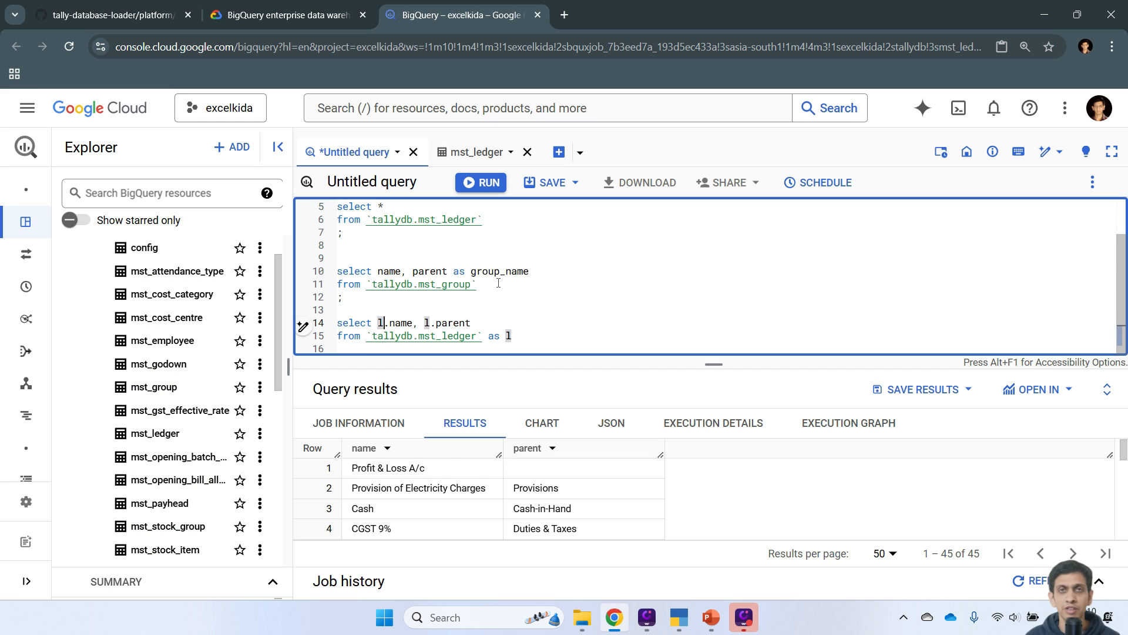
pyautogui.hotkey('shift', 'End')
pyautogui.press('BackSpace')
pyautogui.write('.')
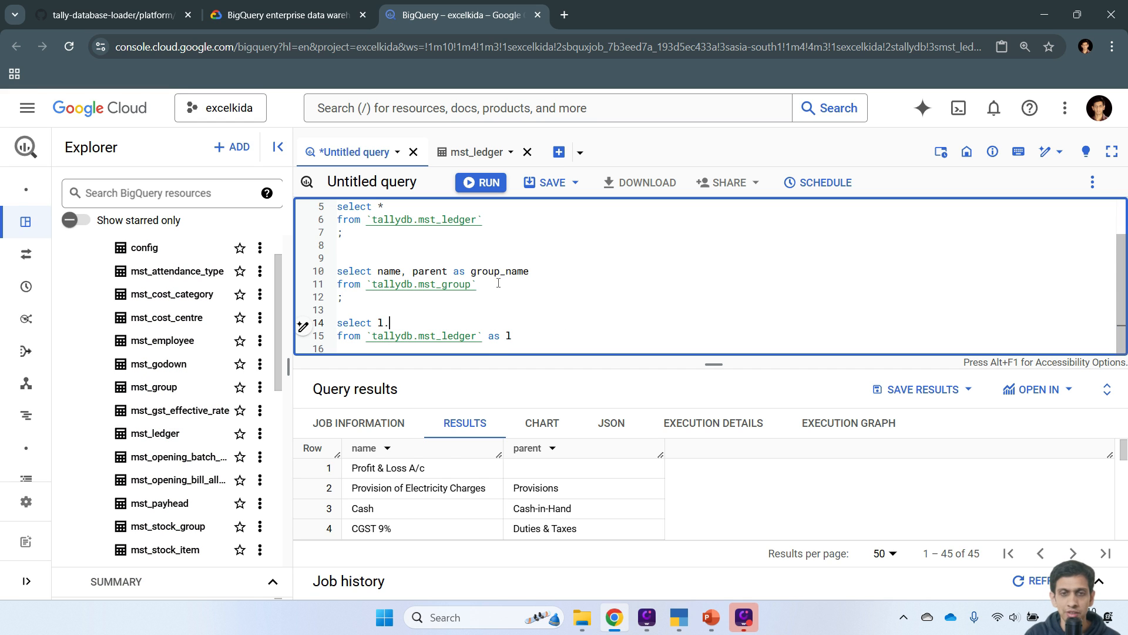
pyautogui.write('*')
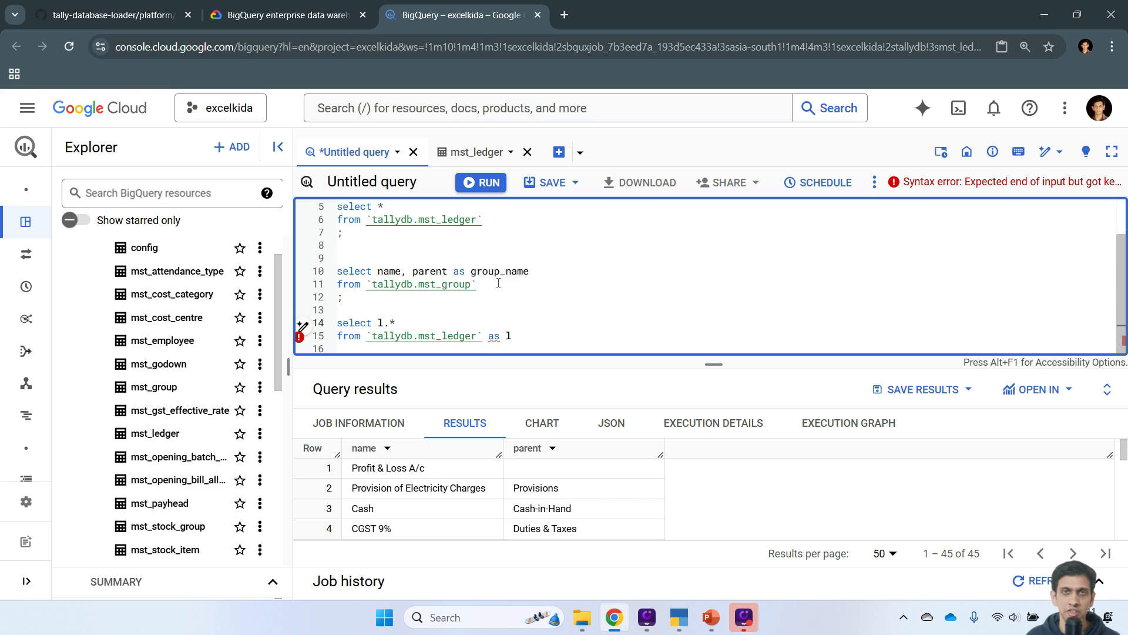
pyautogui.moveTo(517, 337); pyautogui.dragTo(337, 323)
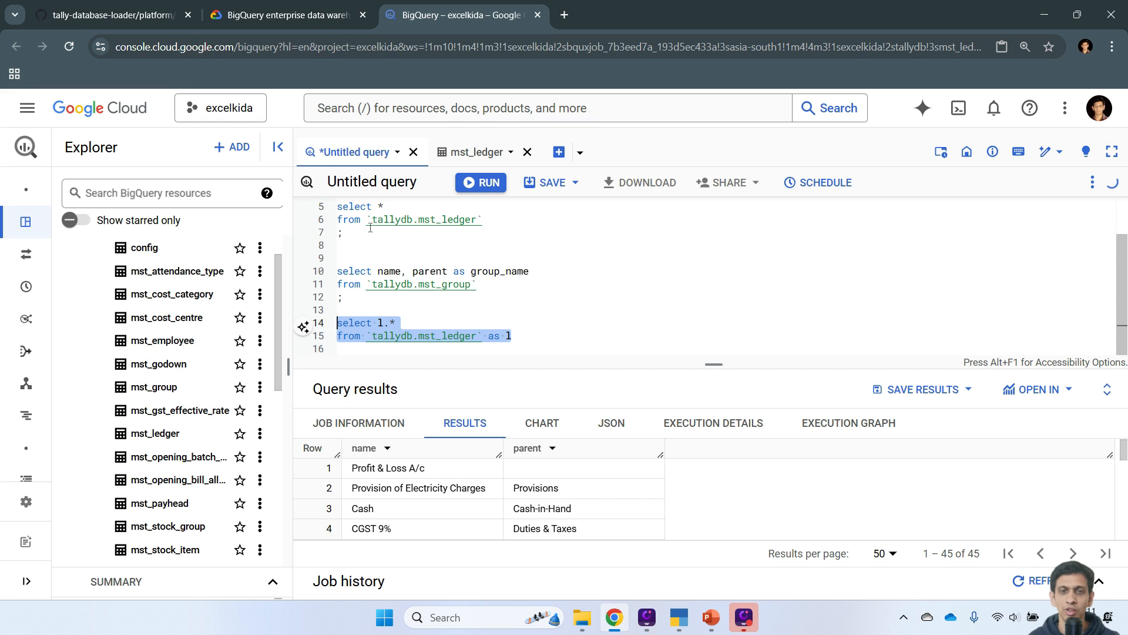
pyautogui.hotkey('ctrl', 'Return')
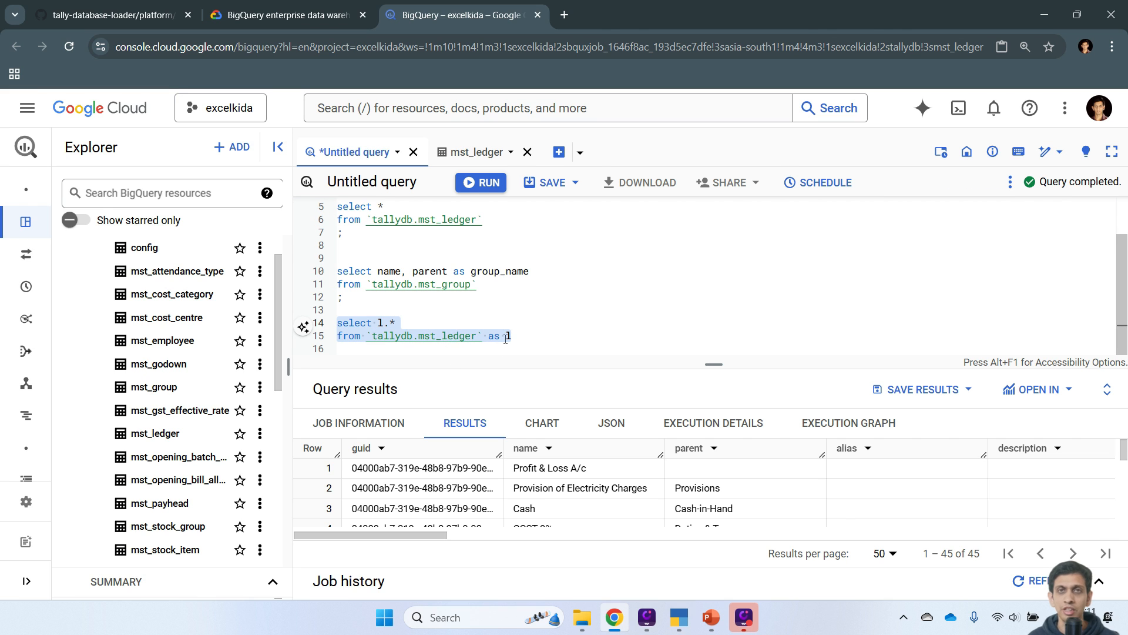
# End the aliased mst_ledger query with a semicolon and save the whole script as a query named Demo.
pyautogui.click(506, 338)
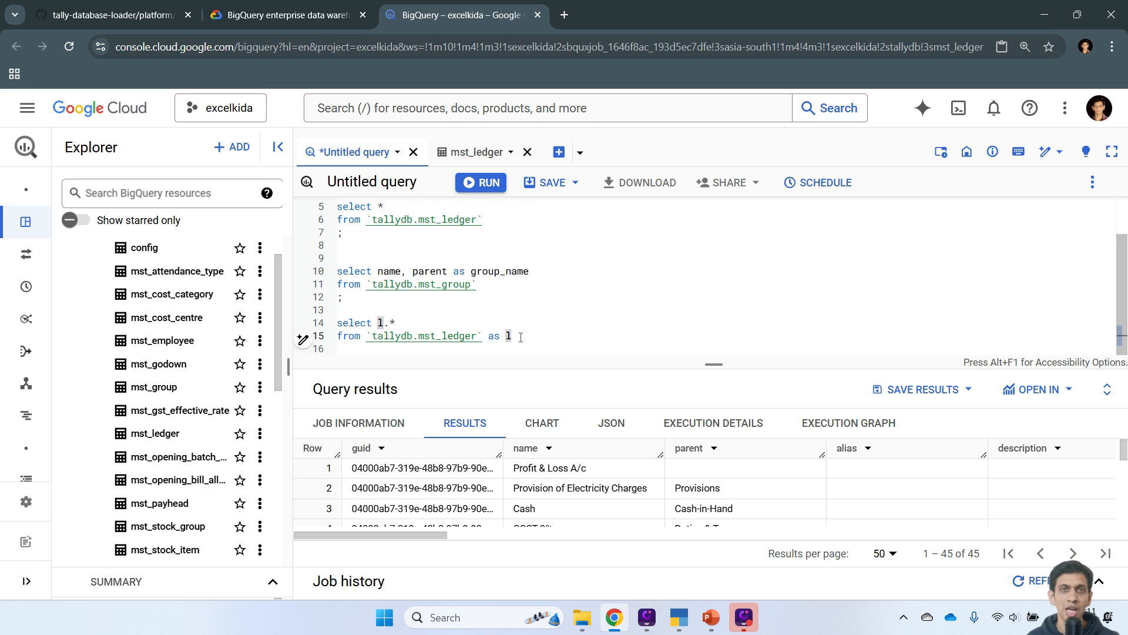
pyautogui.click(351, 345)
pyautogui.write(';')
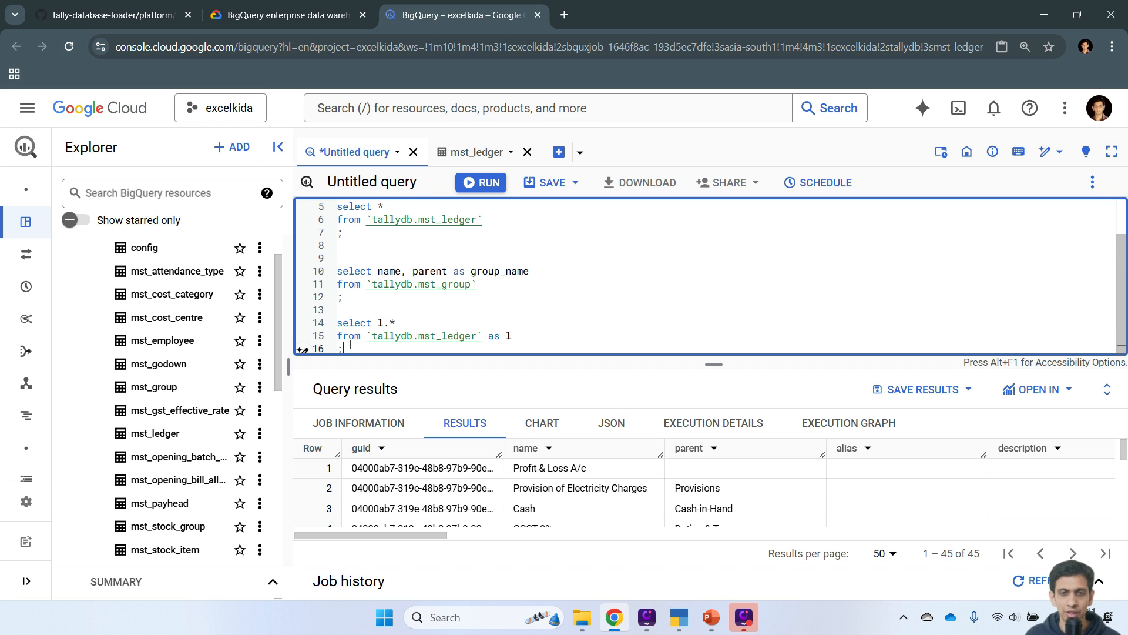
pyautogui.click(576, 185)
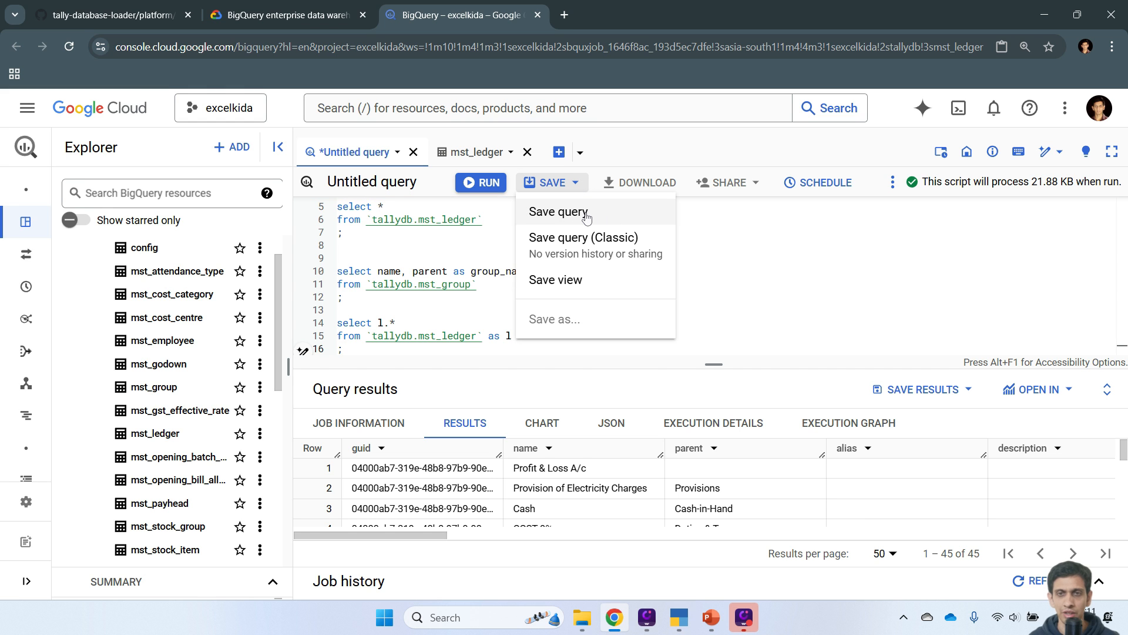
pyautogui.click(572, 213)
pyautogui.click(732, 213)
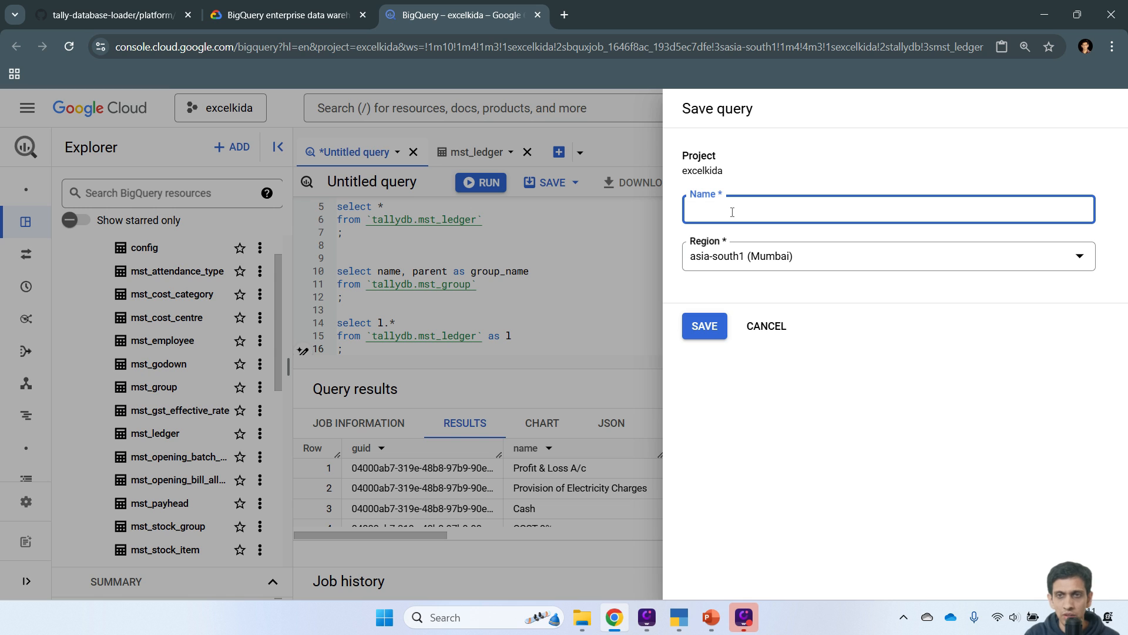
pyautogui.write('Demo')
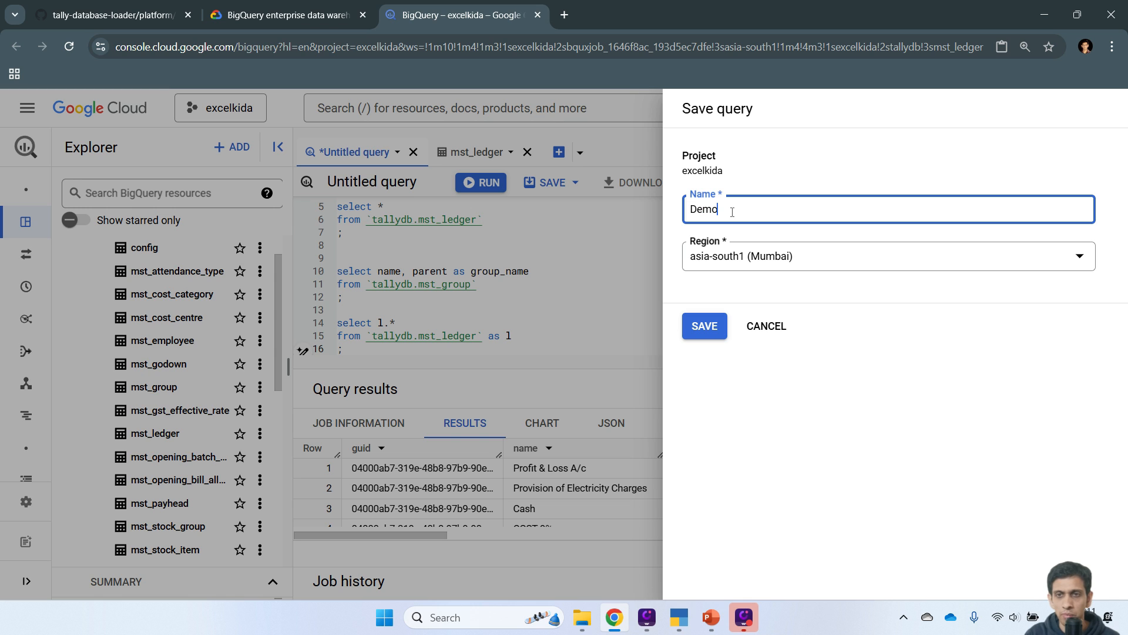
pyautogui.click(704, 327)
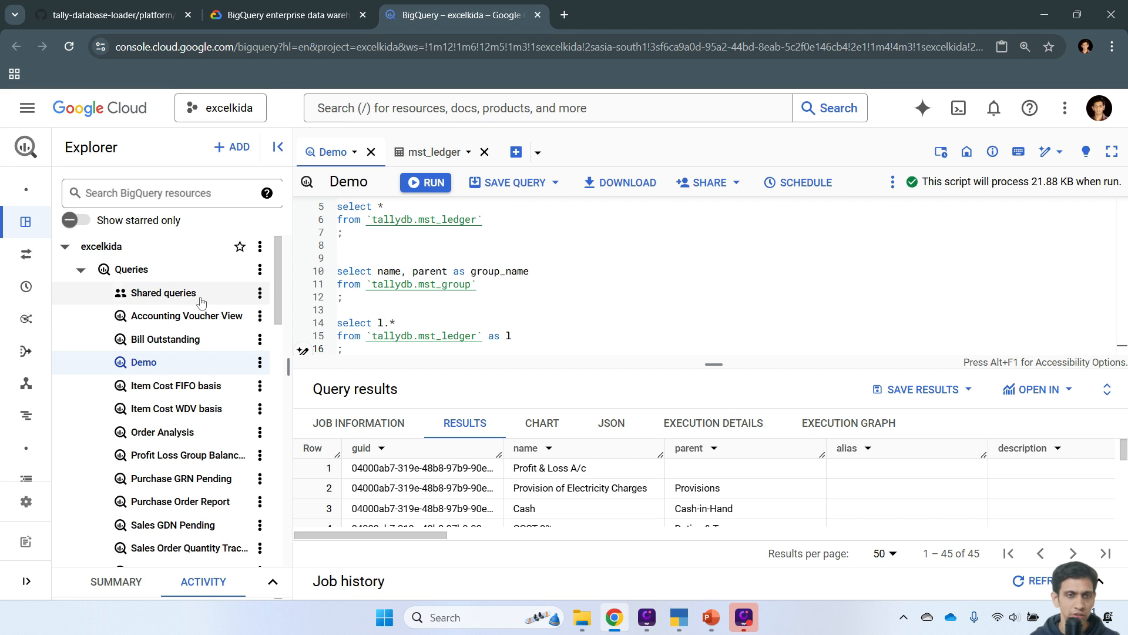
pyautogui.scroll(-5, 201, 303)
pyautogui.scroll(5, 176, 340)
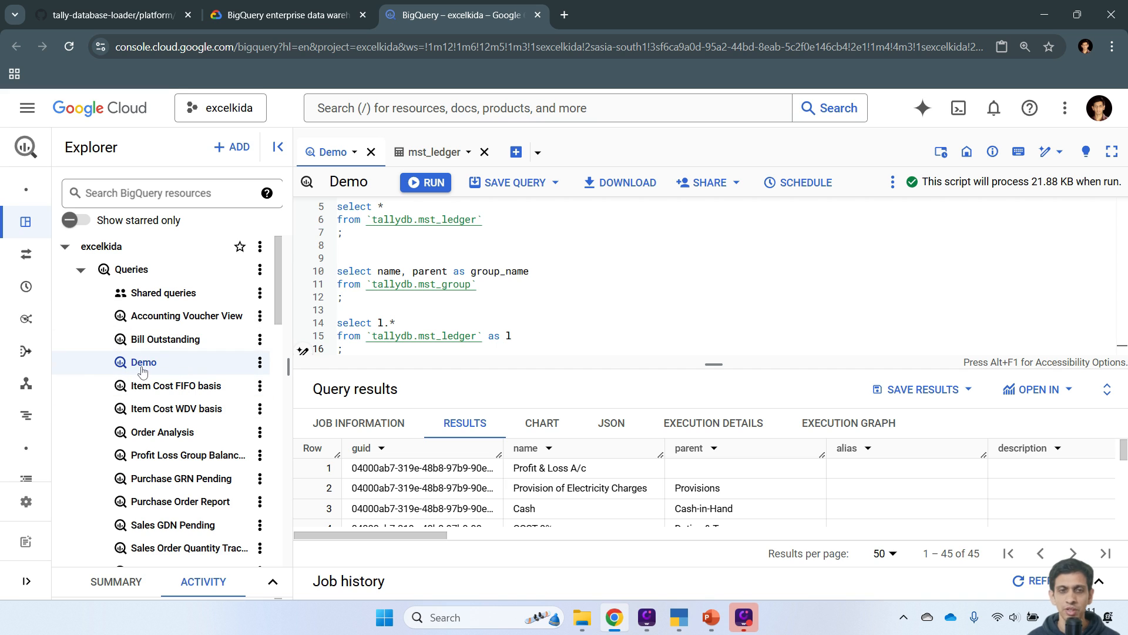
# Add four blank lines after the last query of the Demo script.
pyautogui.click(572, 346)
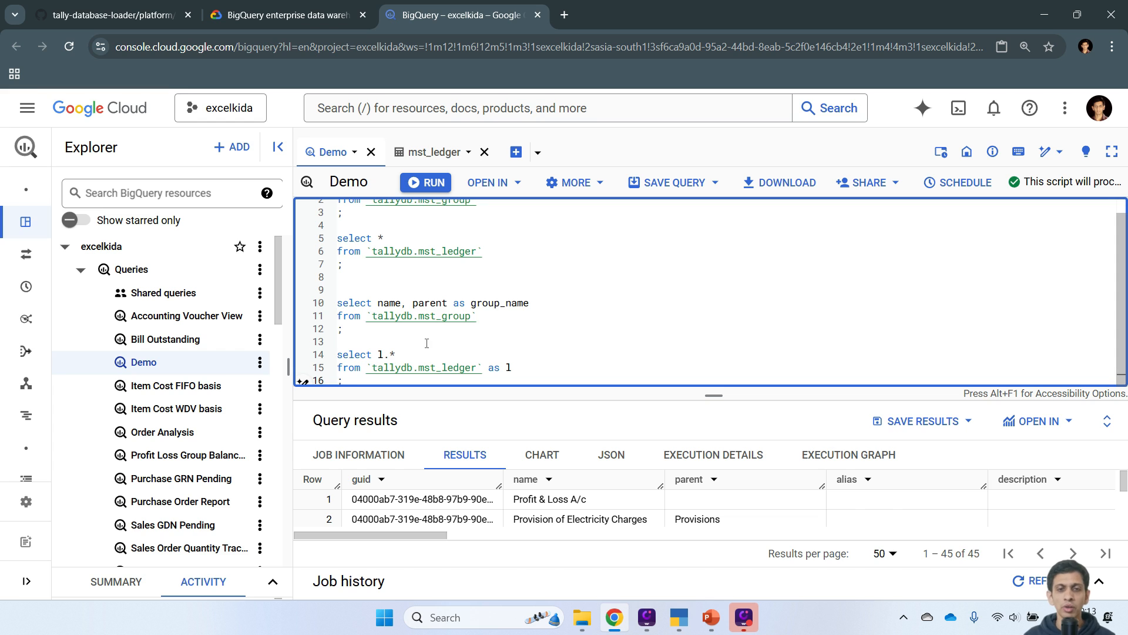
pyautogui.press('Return')
pyautogui.press('Return')
pyautogui.press('Return')
pyautogui.press('Return')
pyautogui.press('Up')
pyautogui.press('Up')
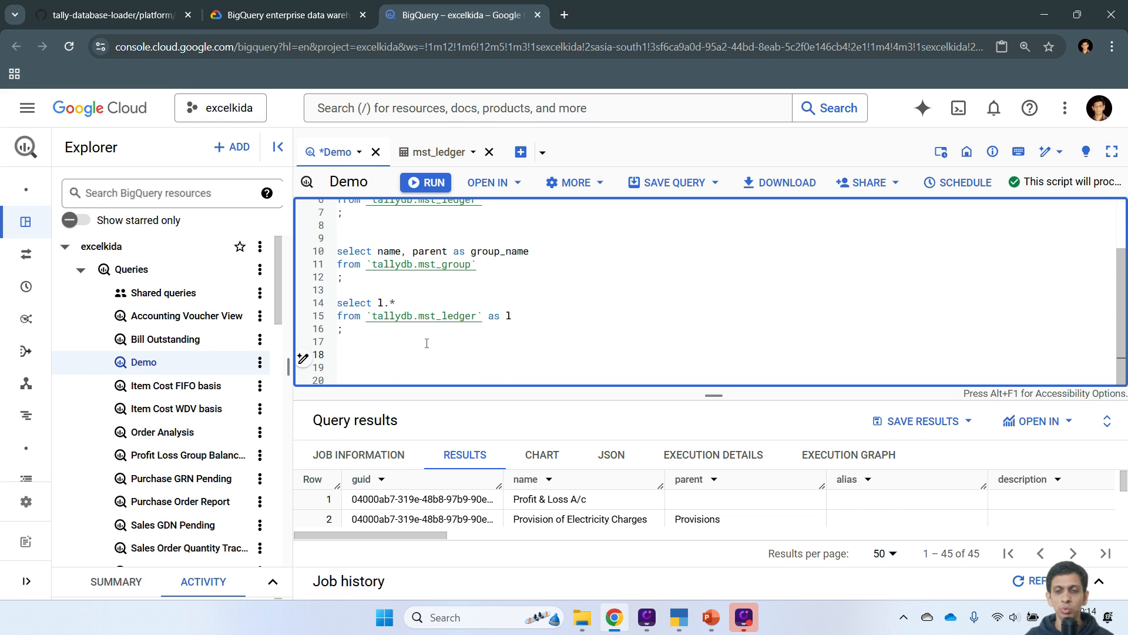
# Switch to TallyPrime and examine the Corporates group and its ledgers under Sundry Debtors in the List of Ledgers.
pyautogui.click(617, 578)
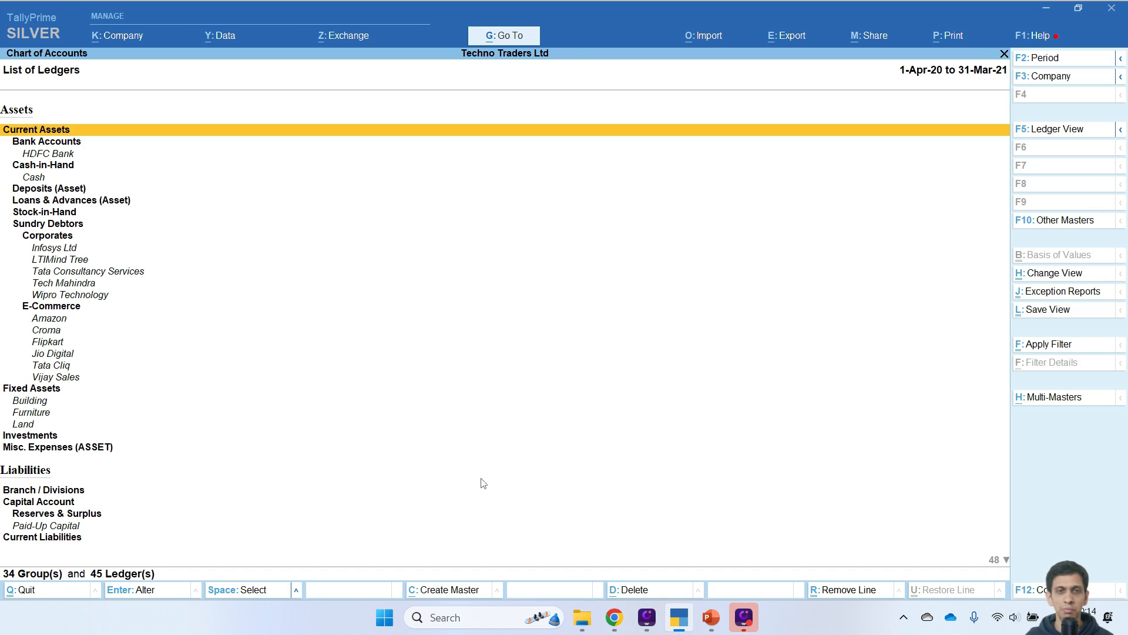
pyautogui.press('Down')
pyautogui.press('Down')
pyautogui.press('Down')
pyautogui.press('Down')
pyautogui.press('Down')
pyautogui.press('Down')
pyautogui.press('Down')
pyautogui.press('Down')
pyautogui.press('Down')
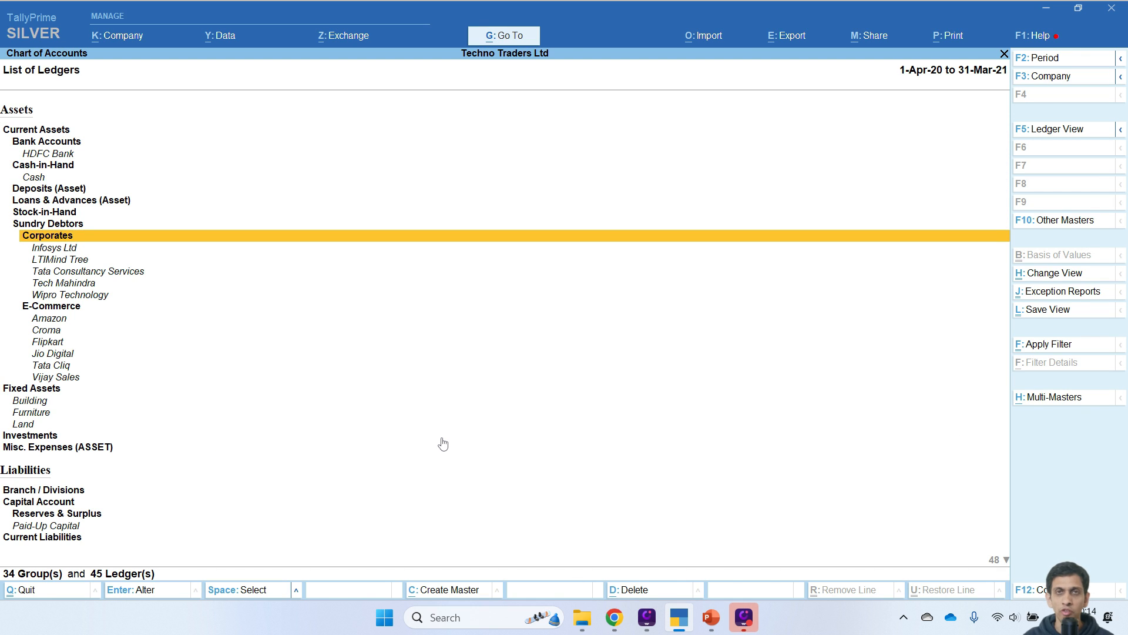
pyautogui.press('Down')
pyautogui.press('Up')
# Switch back to BigQuery in Chrome and duplicate the aliased mst_ledger query at the end of the Demo script.
pyautogui.hotkey('alt', 'Tab')
pyautogui.press('Up')
pyautogui.press('Up')
pyautogui.press('End')
pyautogui.hotkey('shift', 'Up')
pyautogui.hotkey('shift', 'Up')
pyautogui.hotkey('shift', 'Home')
pyautogui.hotkey('ctrl', 'c')
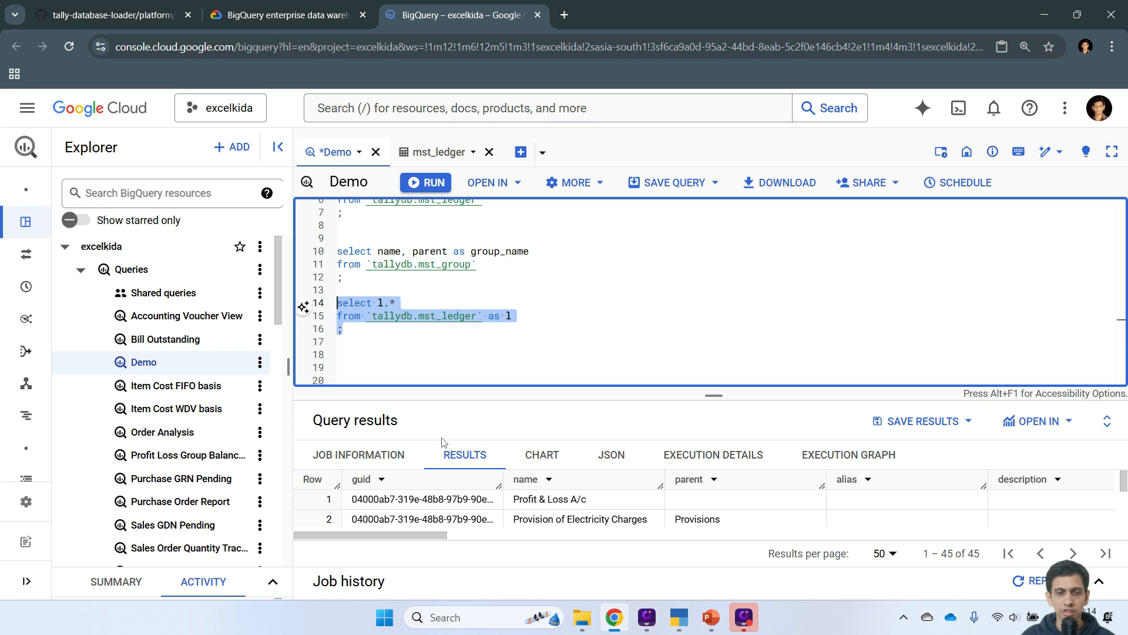
pyautogui.press('Down')
pyautogui.press('Down')
pyautogui.press('Down')
pyautogui.press('Down')
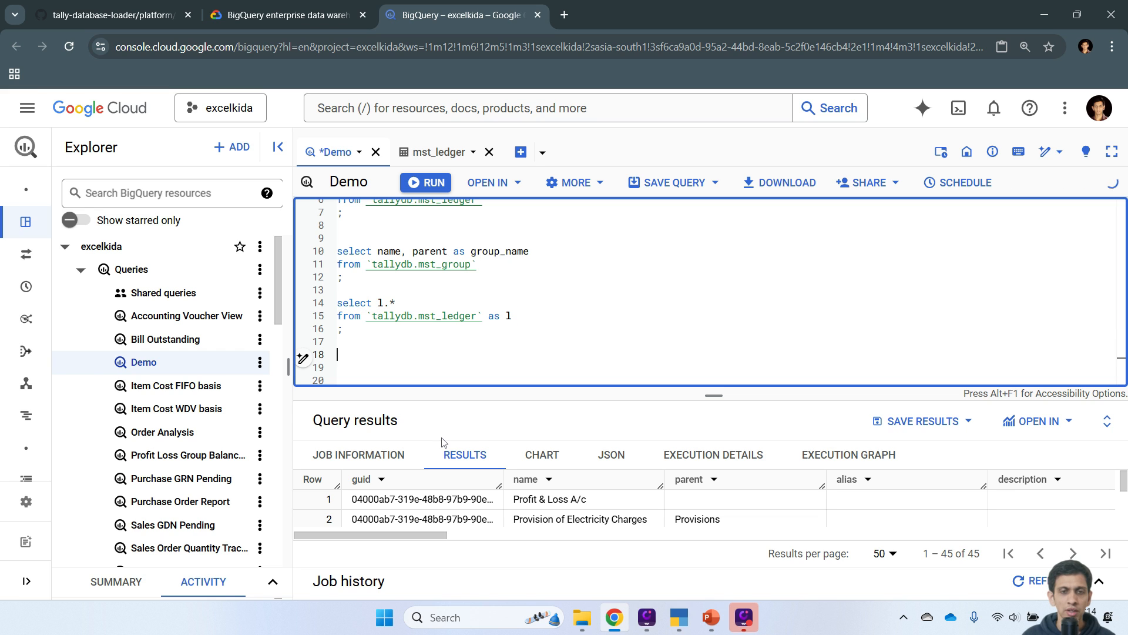
pyautogui.hotkey('ctrl', 'v')
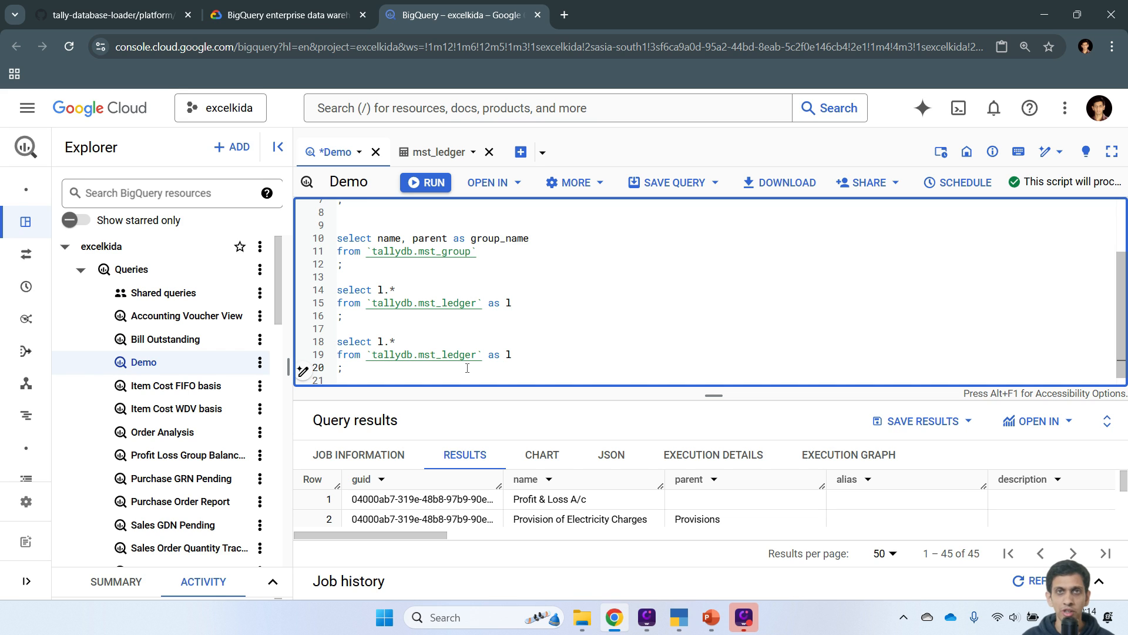
# Add the filter where l.parent = 'Corporates' to the last mst_ledger query and end it with a semicolon.
pyautogui.press('BackSpace')
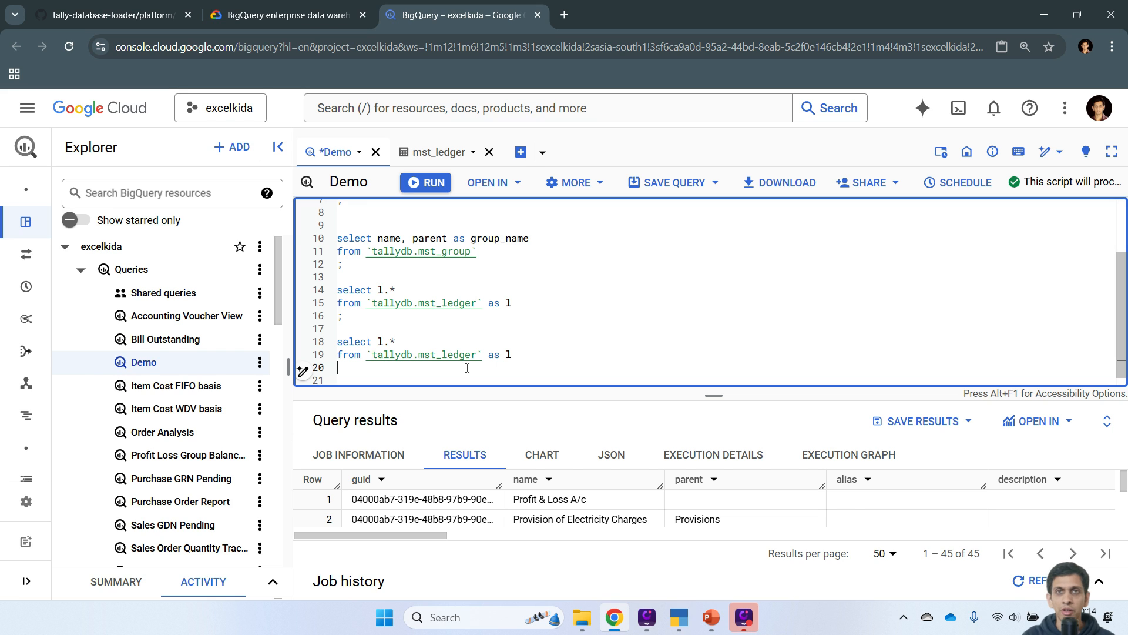
pyautogui.write('where')
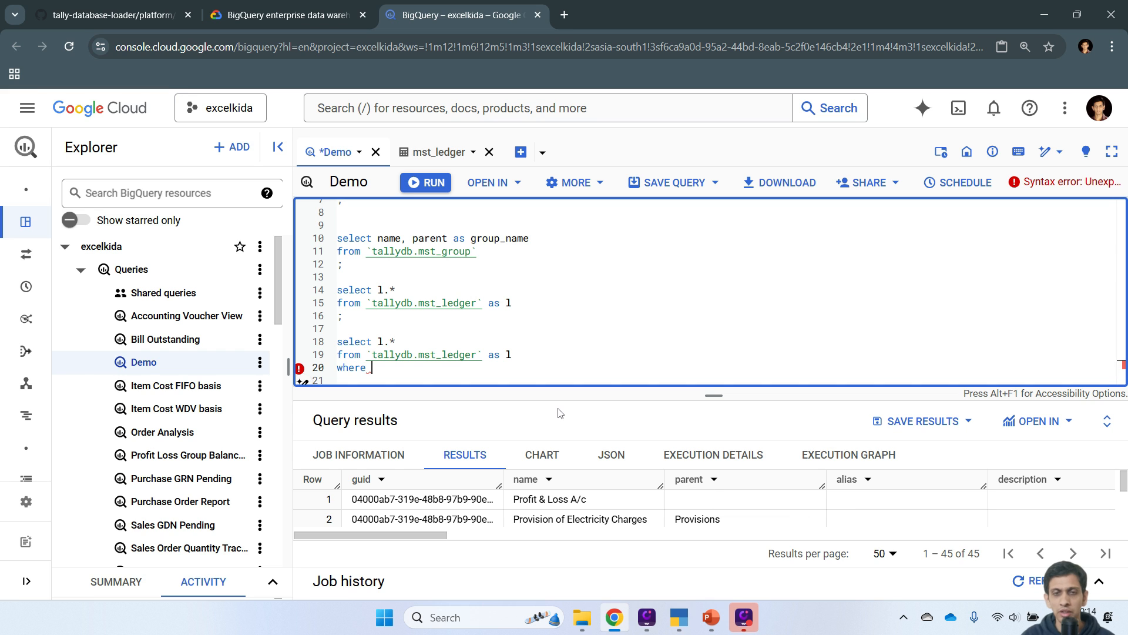
pyautogui.write('l.pare')
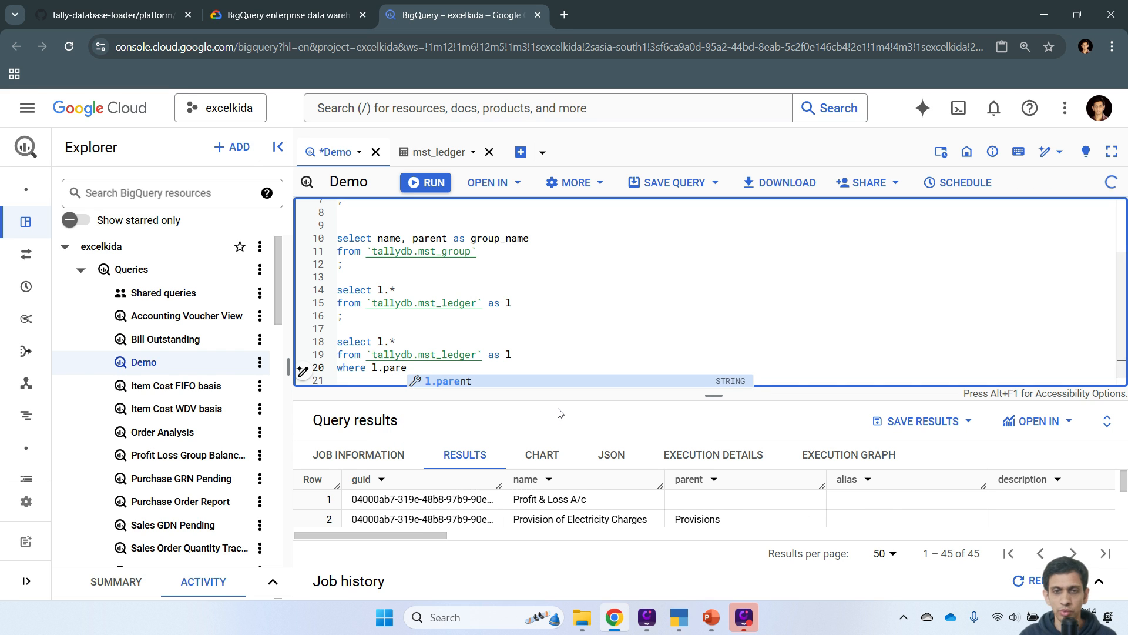
pyautogui.press('Tab')
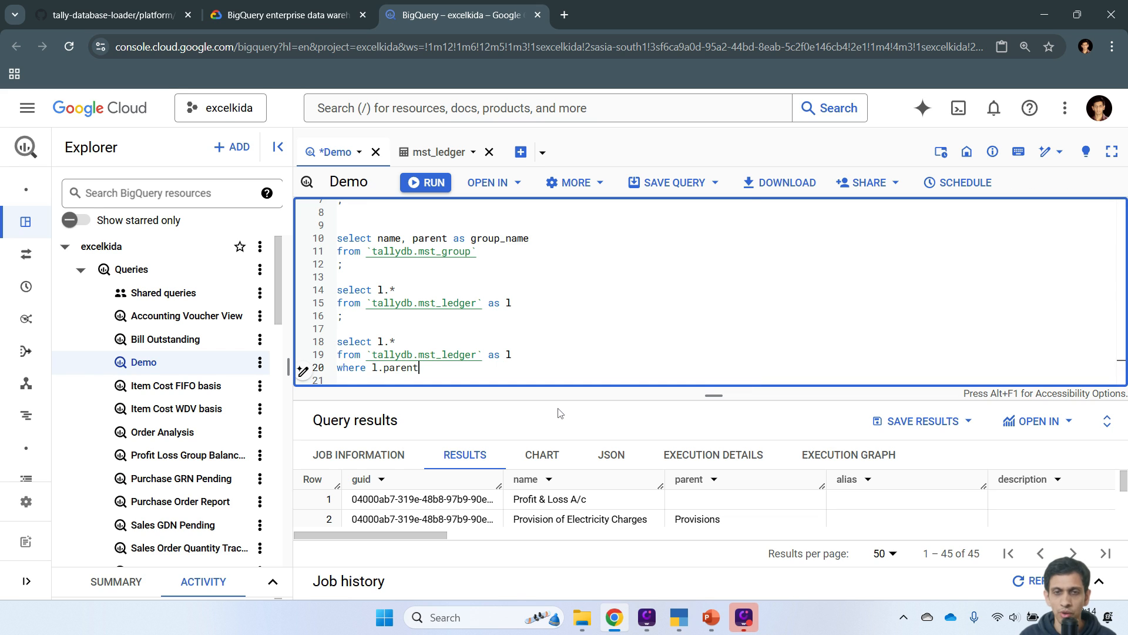
pyautogui.write('=')
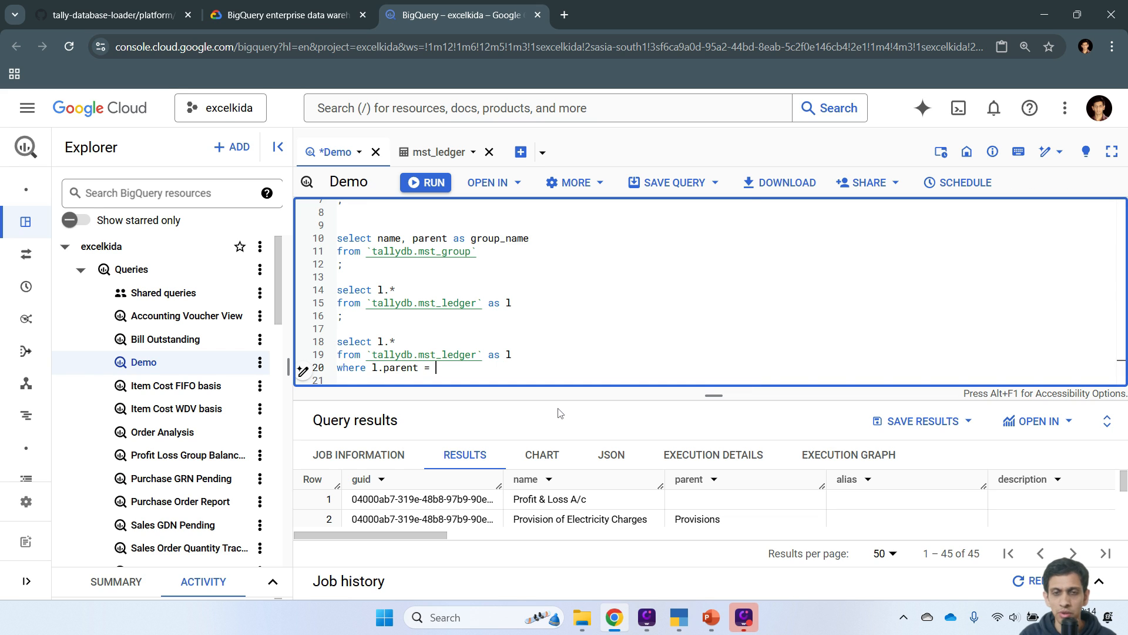
pyautogui.write(" ''")
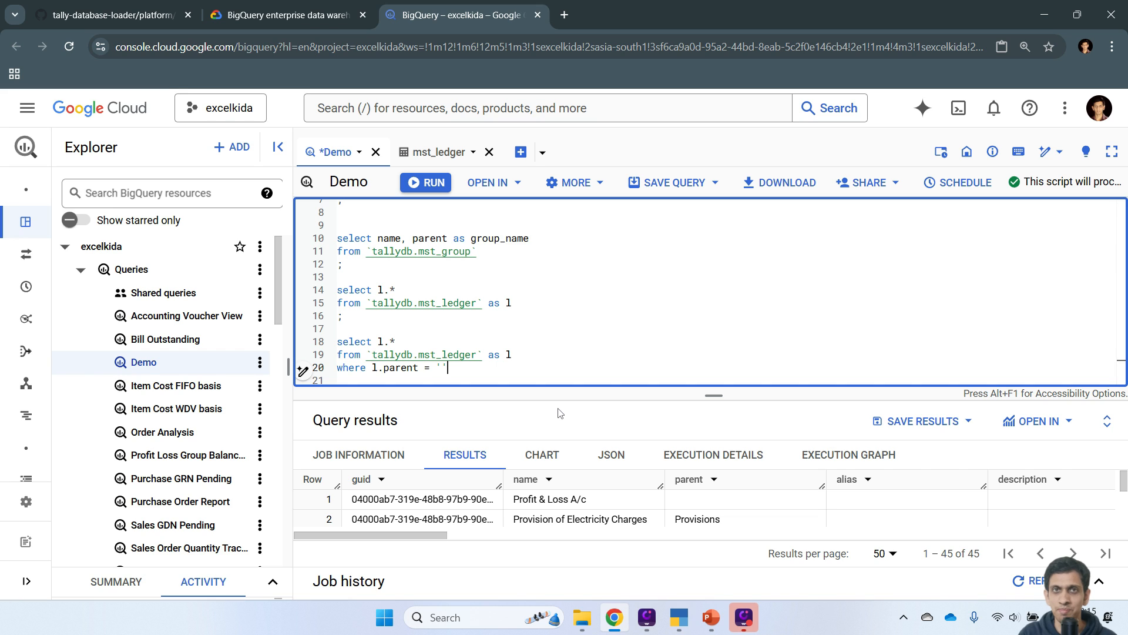
pyautogui.press('Left')
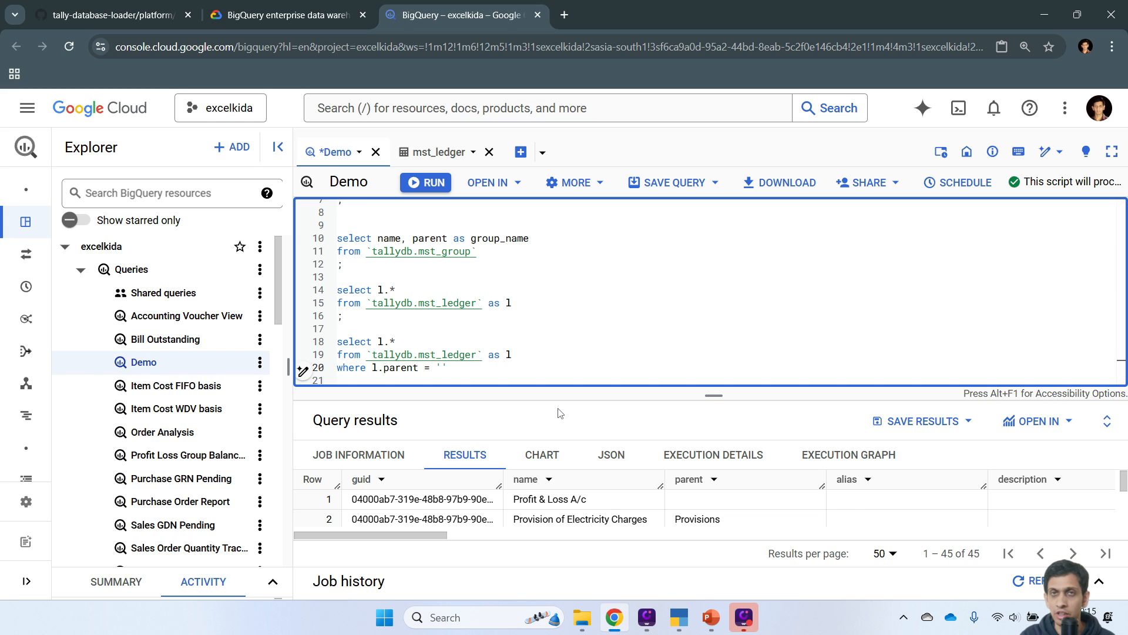
pyautogui.write('Cor')
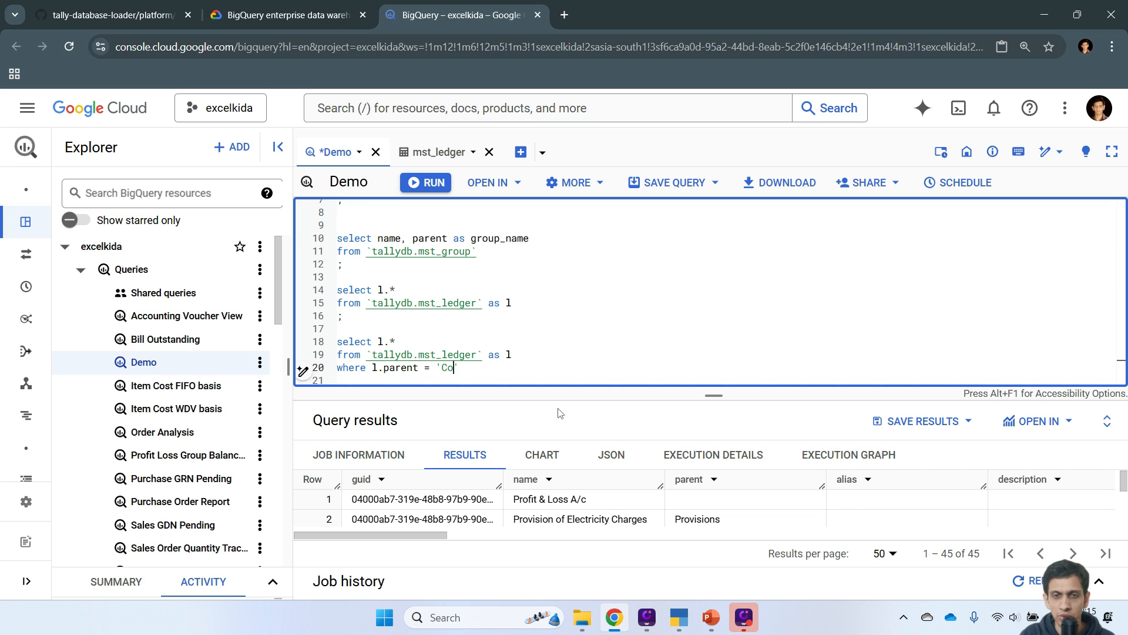
pyautogui.write('por')
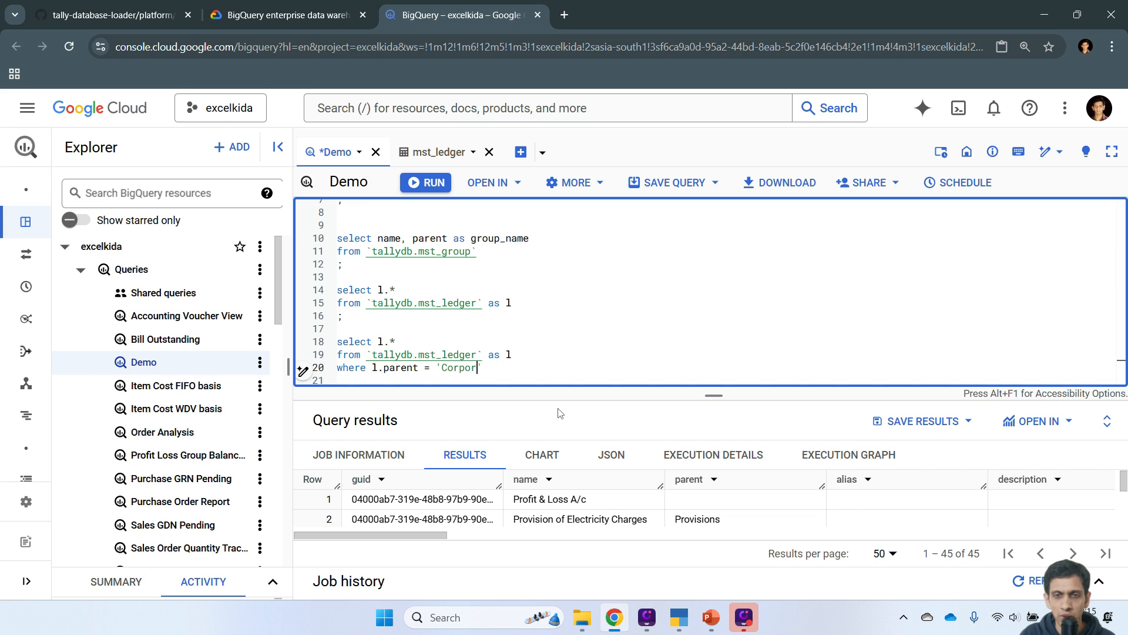
pyautogui.write('ates')
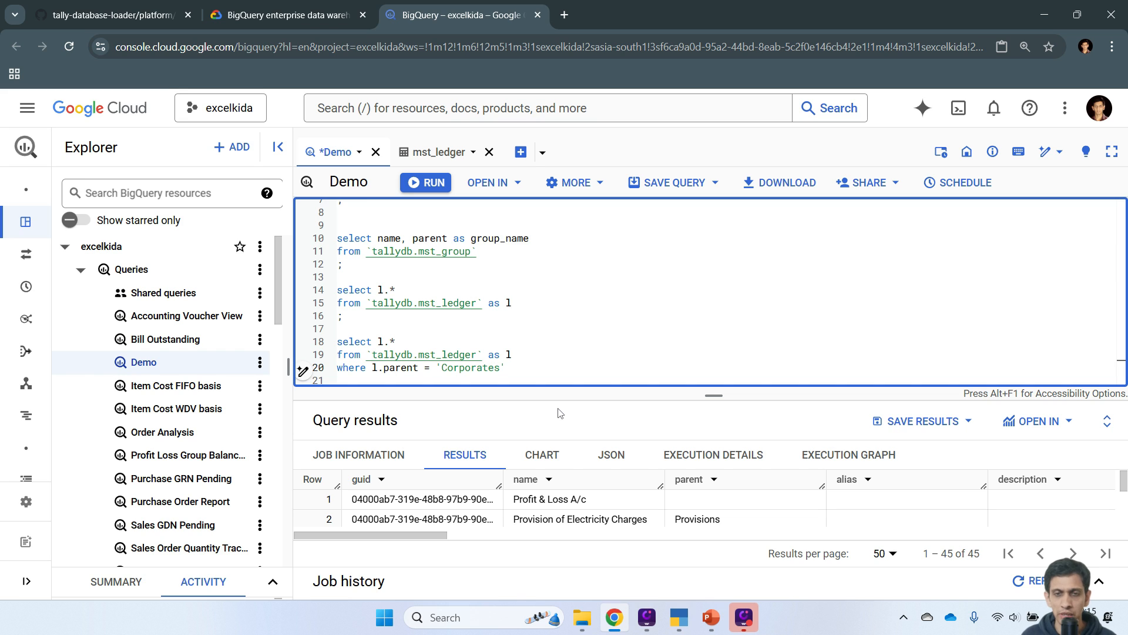
pyautogui.press('Right')
pyautogui.press('Return')
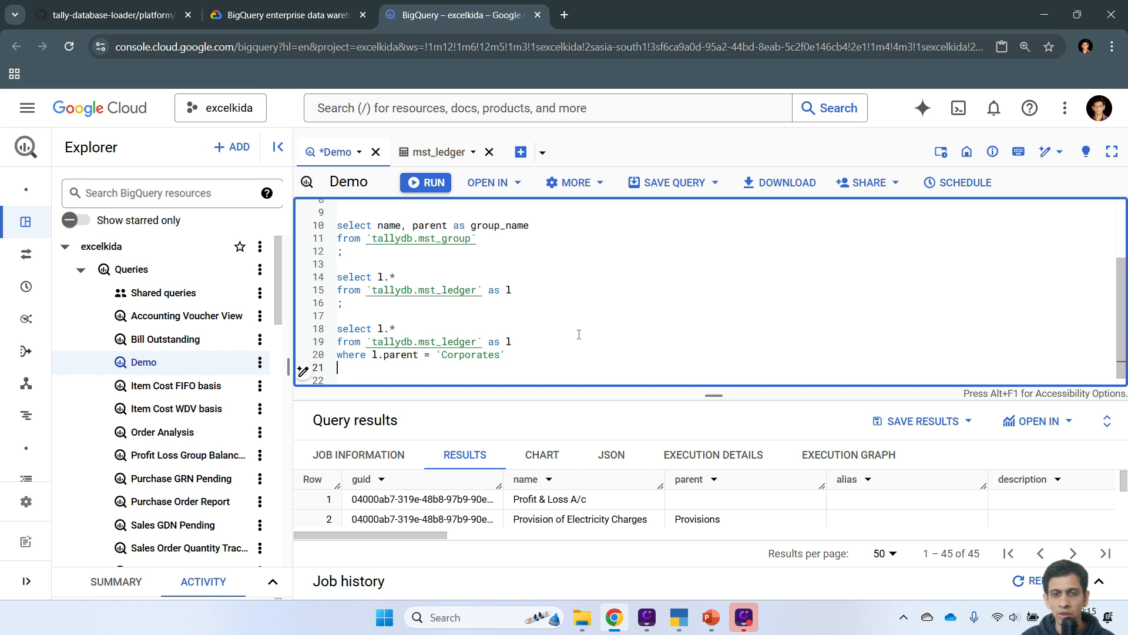
pyautogui.write(';')
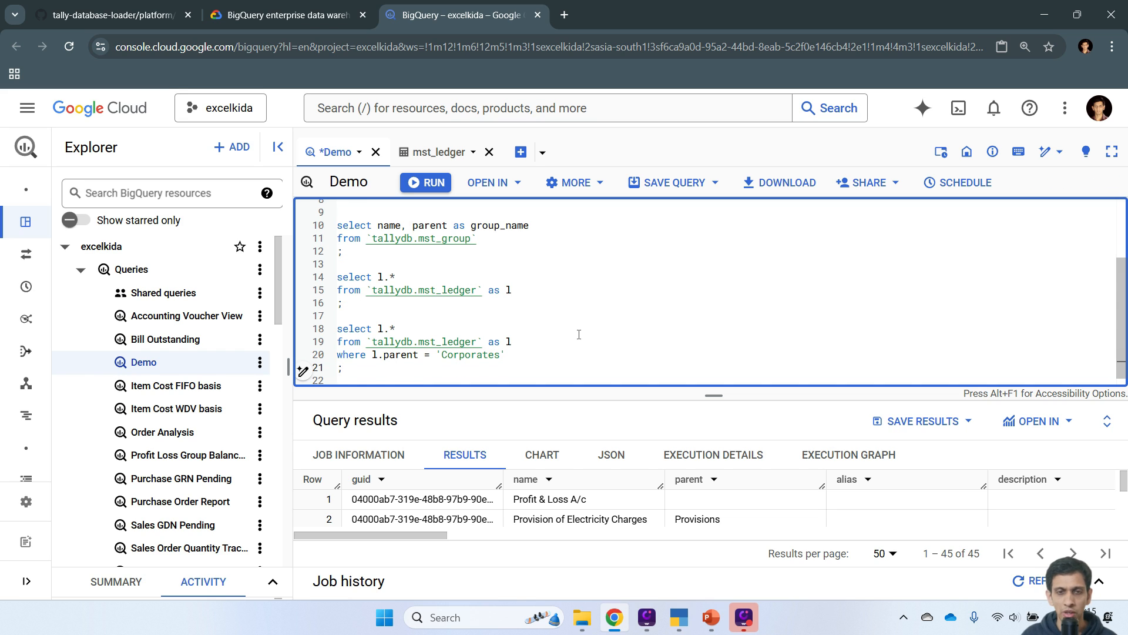
# Run only the Corporates-filtered mst_ledger query and expand its results to full height.
pyautogui.hotkey('shift', 'Up')
pyautogui.hotkey('shift', 'Up')
pyautogui.hotkey('shift', 'Up')
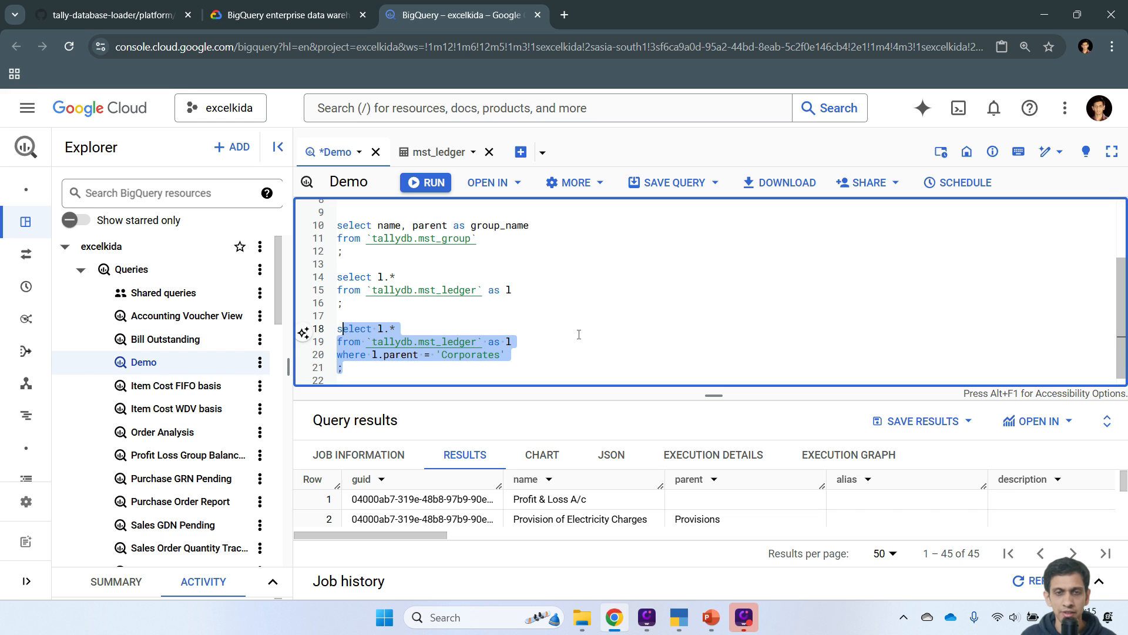
pyautogui.hotkey('shift', 'Left')
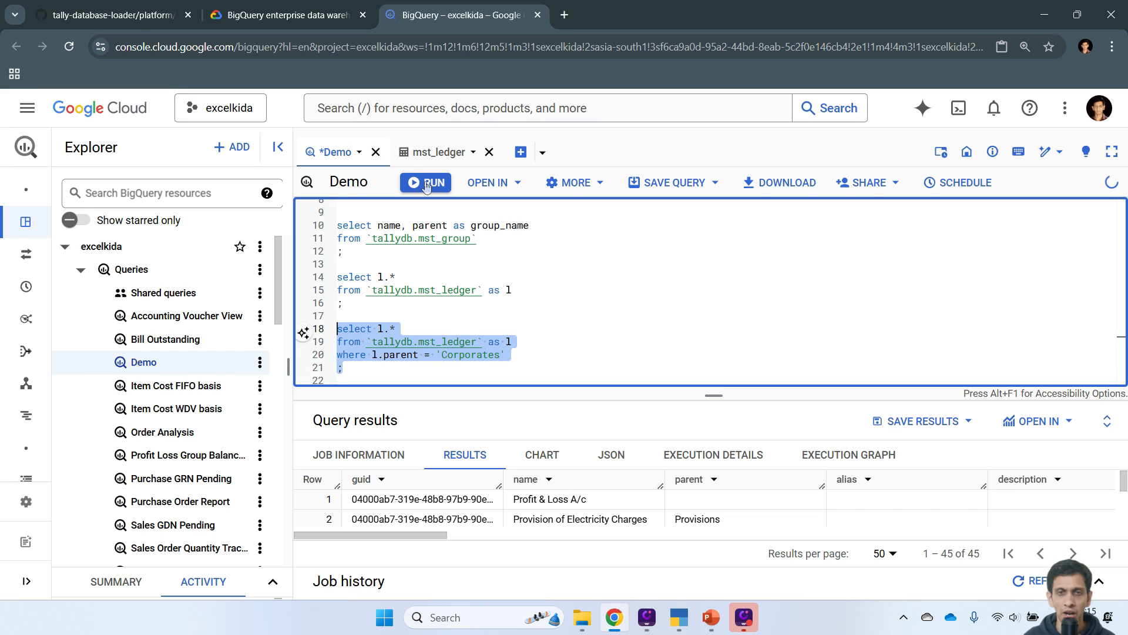
pyautogui.click(428, 183)
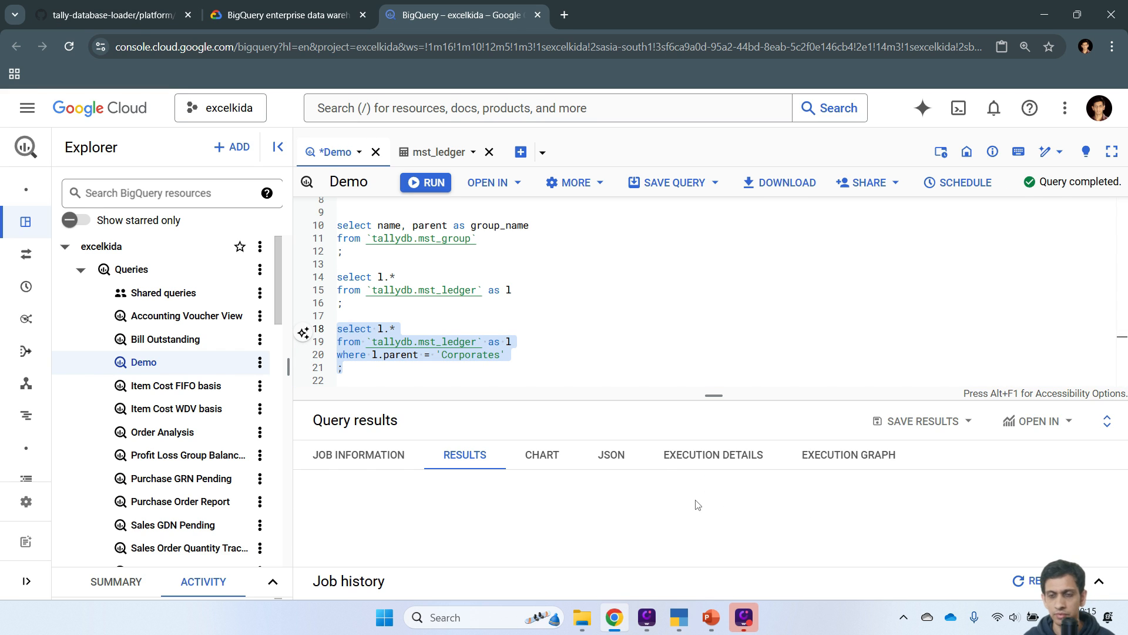
pyautogui.scroll(-1, 713, 487)
pyautogui.scroll(1, 712, 487)
pyautogui.click(1107, 421)
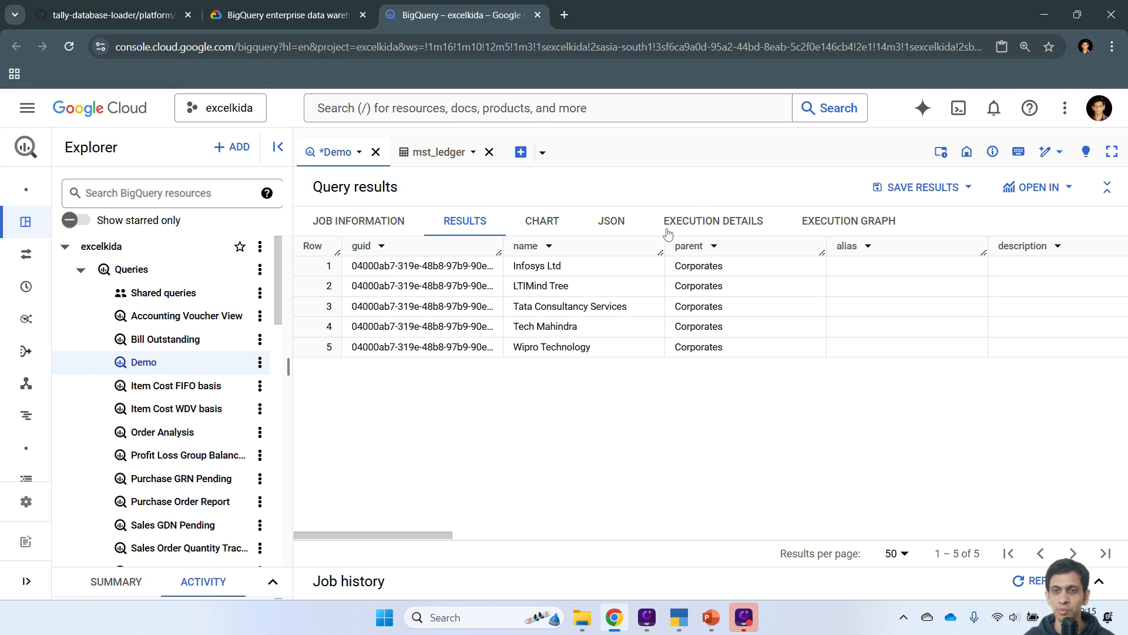
# Switch to TallyPrime to compare the ledgers under Corporates, return to BigQuery in Chrome and restore the split query view.
pyautogui.click(679, 617)
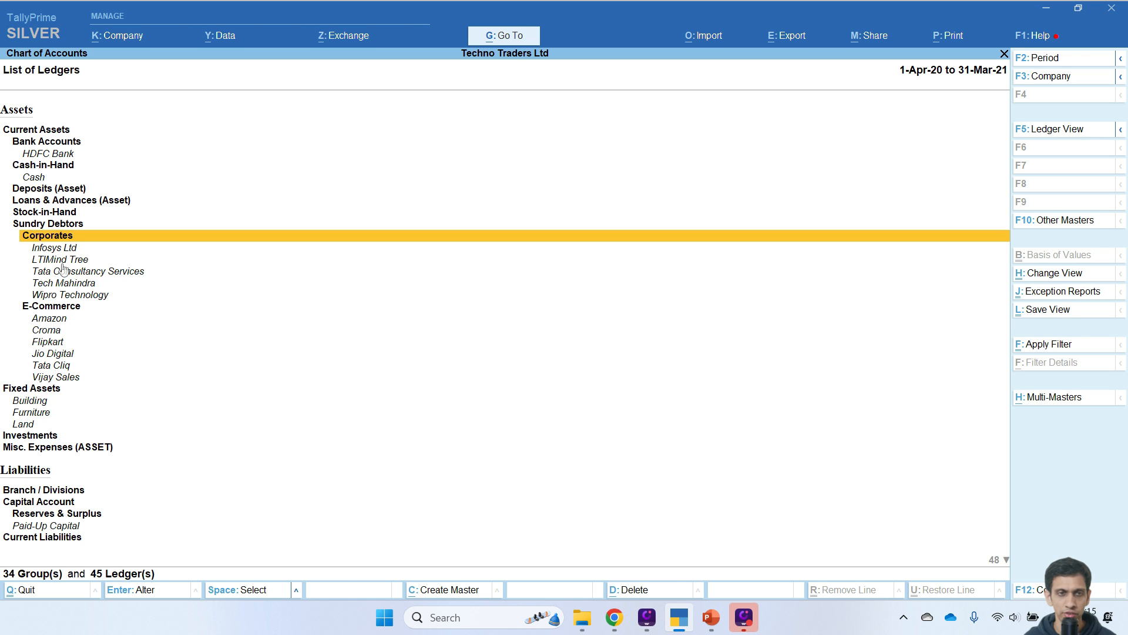
pyautogui.click(614, 617)
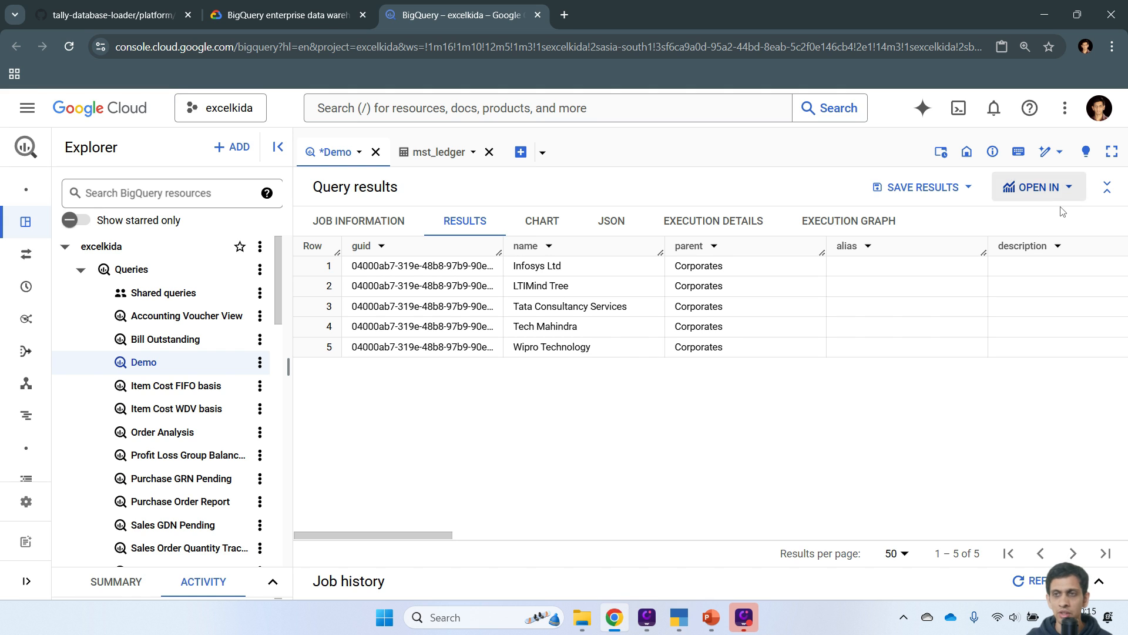
pyautogui.click(1107, 198)
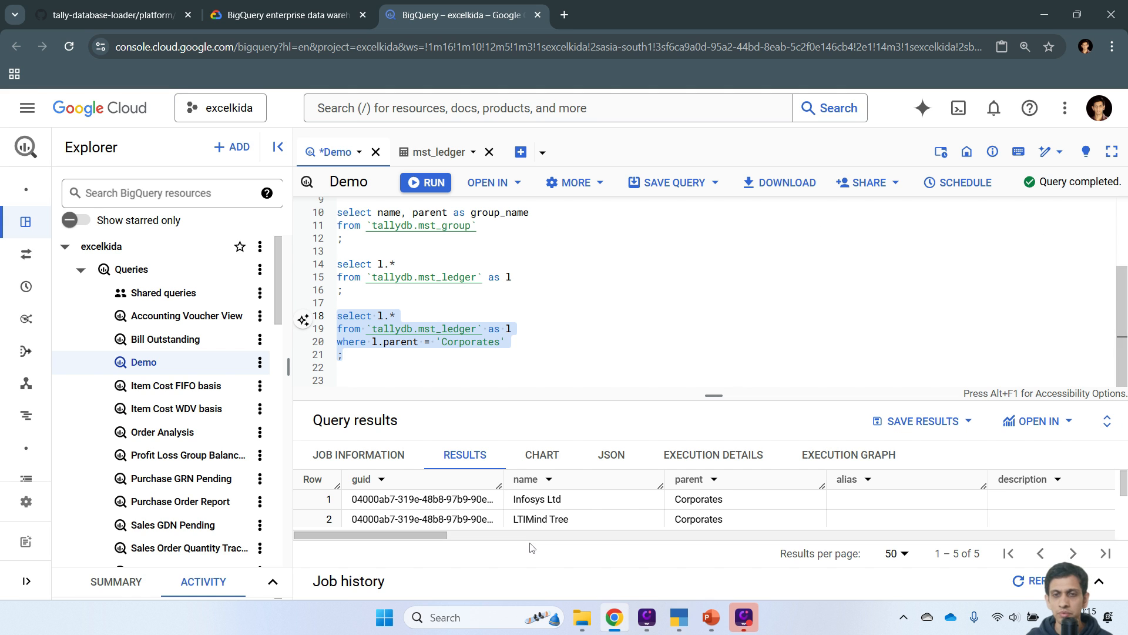
# Examine the is_revenue, is_deemedpositive and balance columns of the Corporates ledger results in an enlarged results area.
pyautogui.click(546, 347)
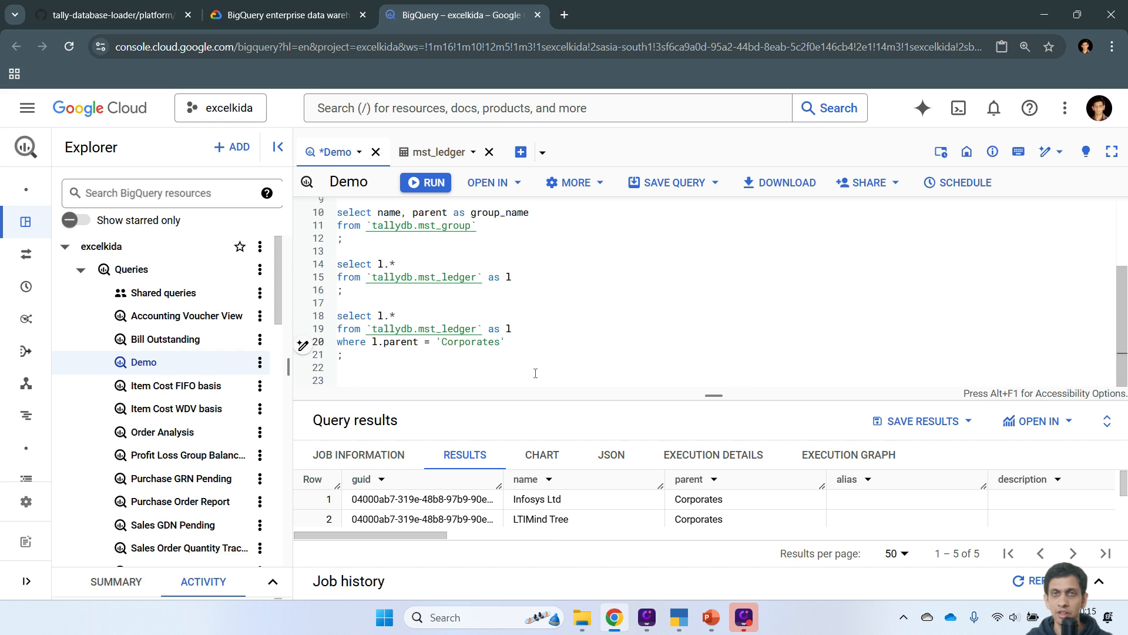
pyautogui.moveTo(443, 537); pyautogui.dragTo(587, 545)
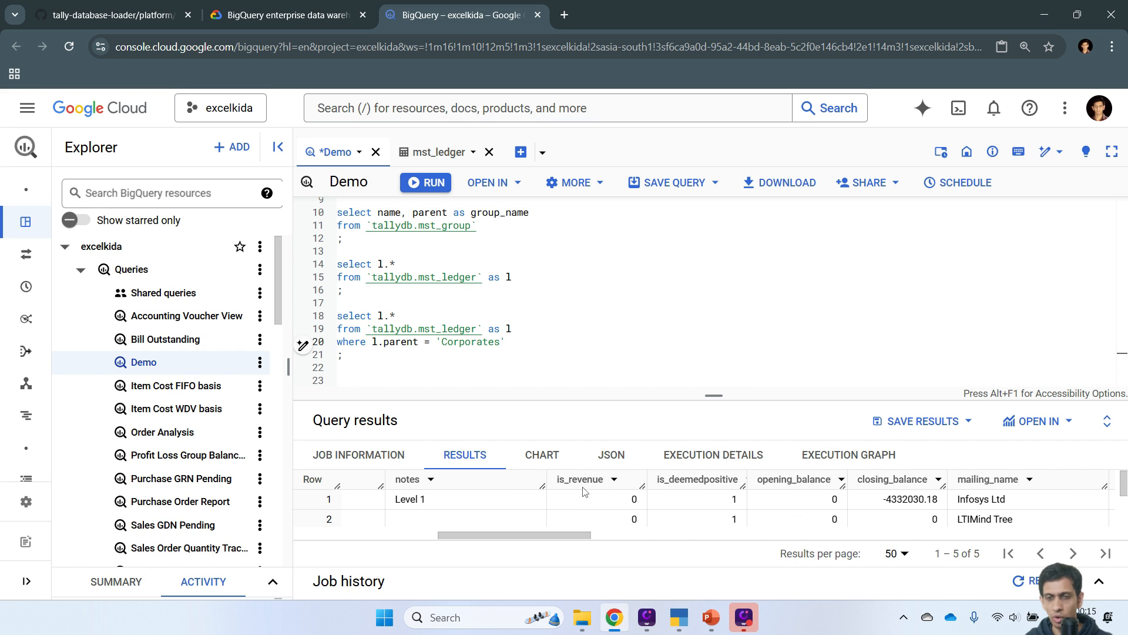
pyautogui.moveTo(714, 394); pyautogui.dragTo(722, 358)
pyautogui.scroll(-1, 637, 476)
pyautogui.scroll(1, 672, 468)
pyautogui.scroll(-1, 671, 467)
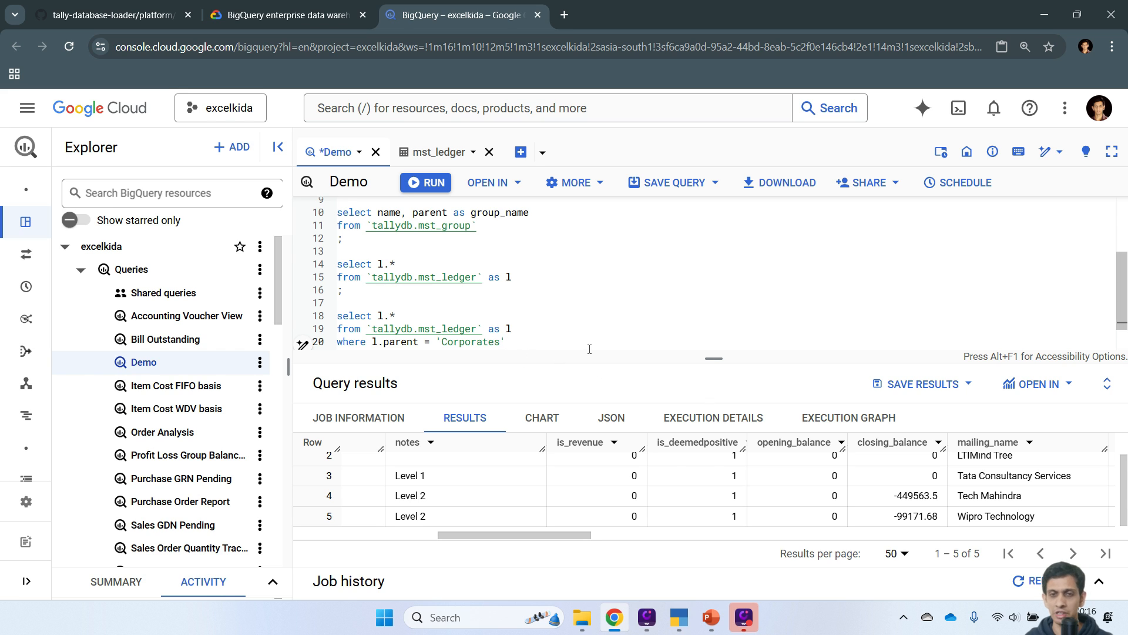
# Duplicate the Corporates-filtered mst_ledger query below itself at the end of the Demo script.
pyautogui.scroll(-1, 553, 324)
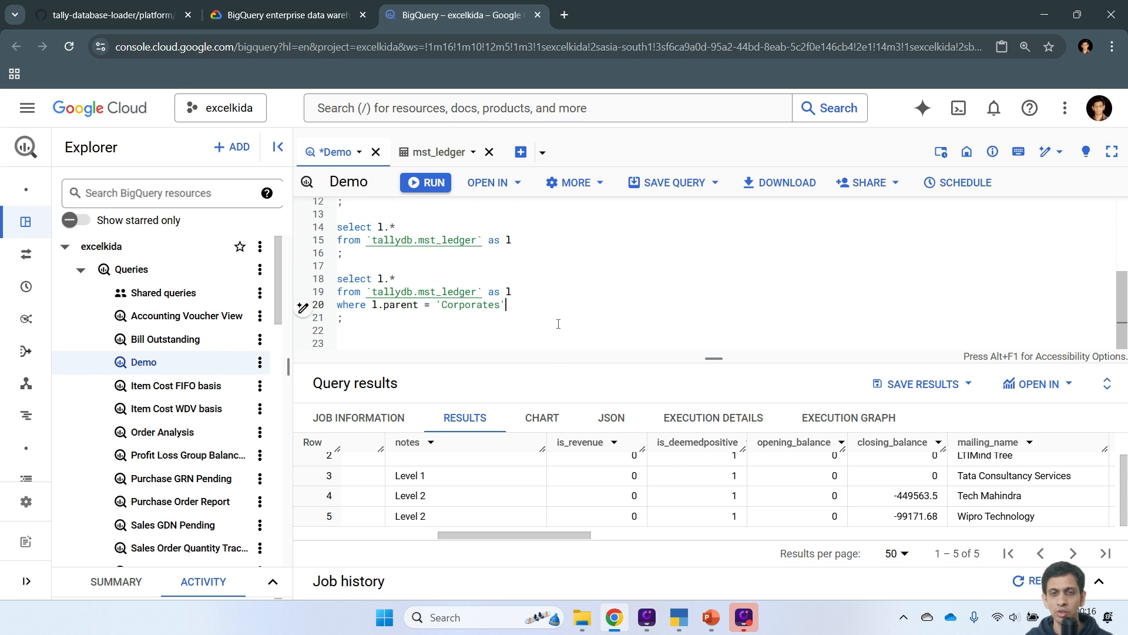
pyautogui.moveTo(359, 320); pyautogui.dragTo(331, 284)
pyautogui.hotkey('ctrl', 'c')
pyautogui.click(379, 328)
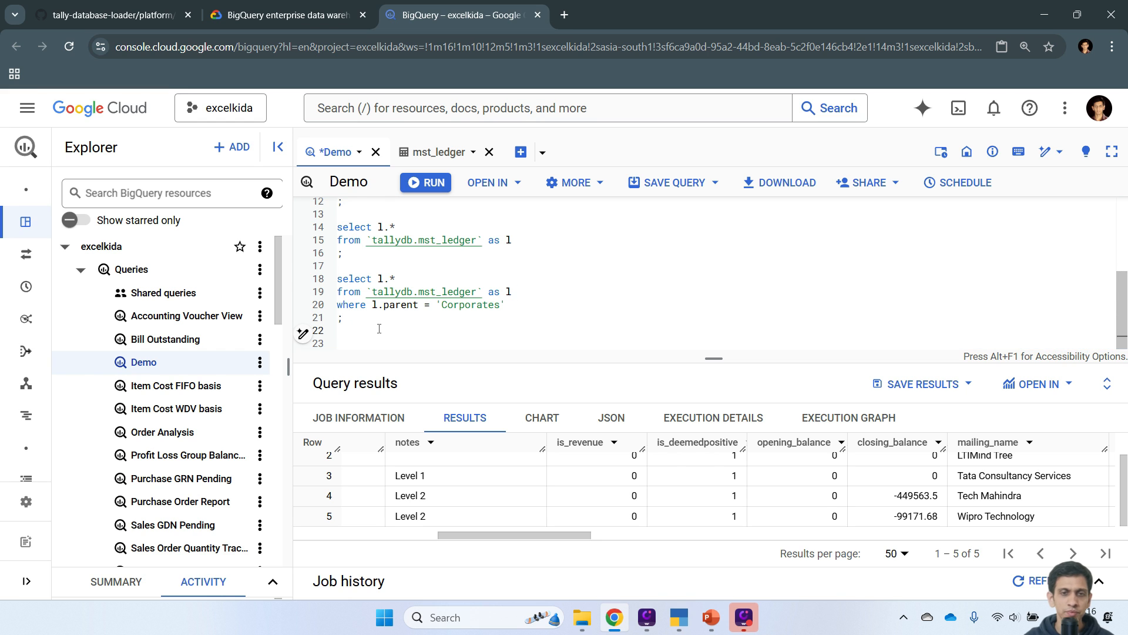
pyautogui.press('Return')
pyautogui.hotkey('ctrl', 'v')
pyautogui.press('Return')
# Replace the duplicated query's where condition with l.is_revenue = 1.
pyautogui.click(372, 304)
pyautogui.moveTo(372, 304); pyautogui.dragTo(644, 311)
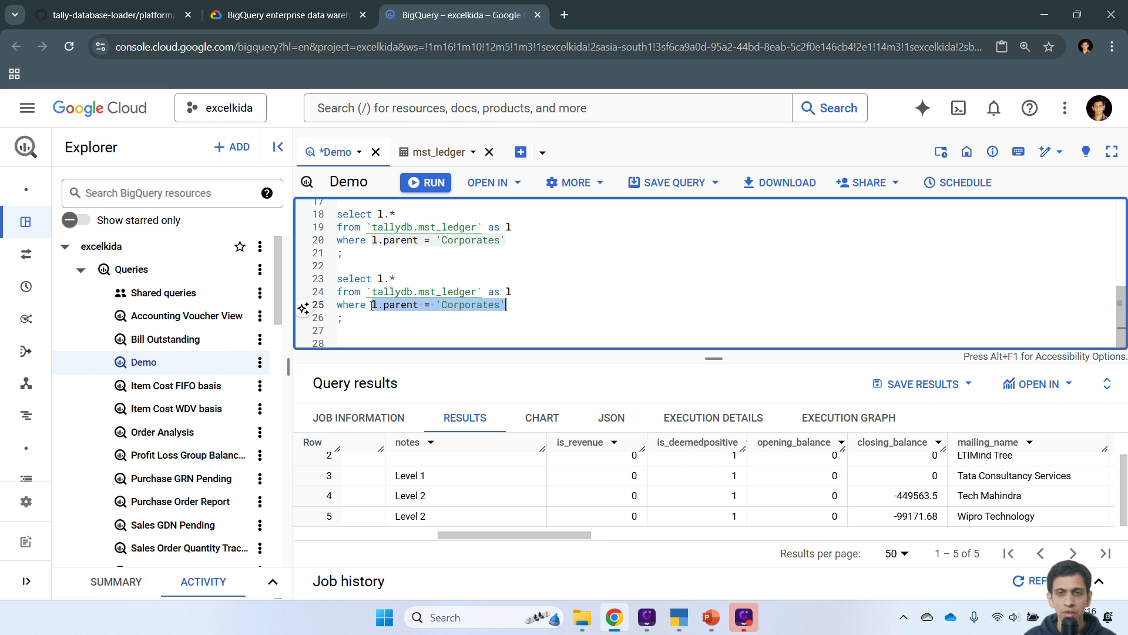
pyautogui.press('BackSpace')
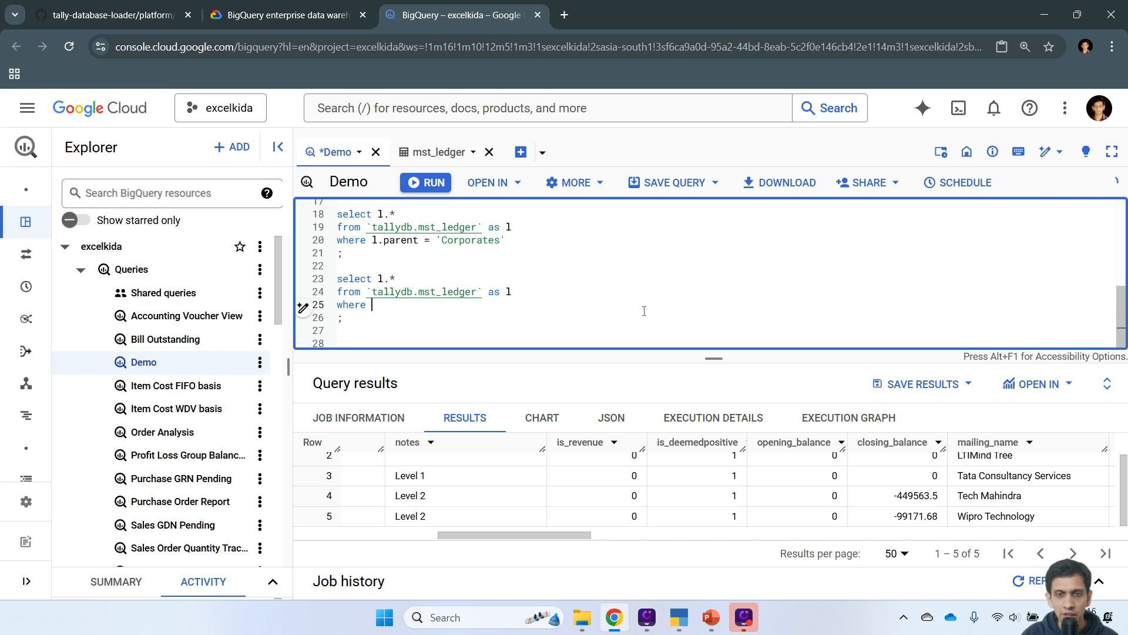
pyautogui.write('l.is')
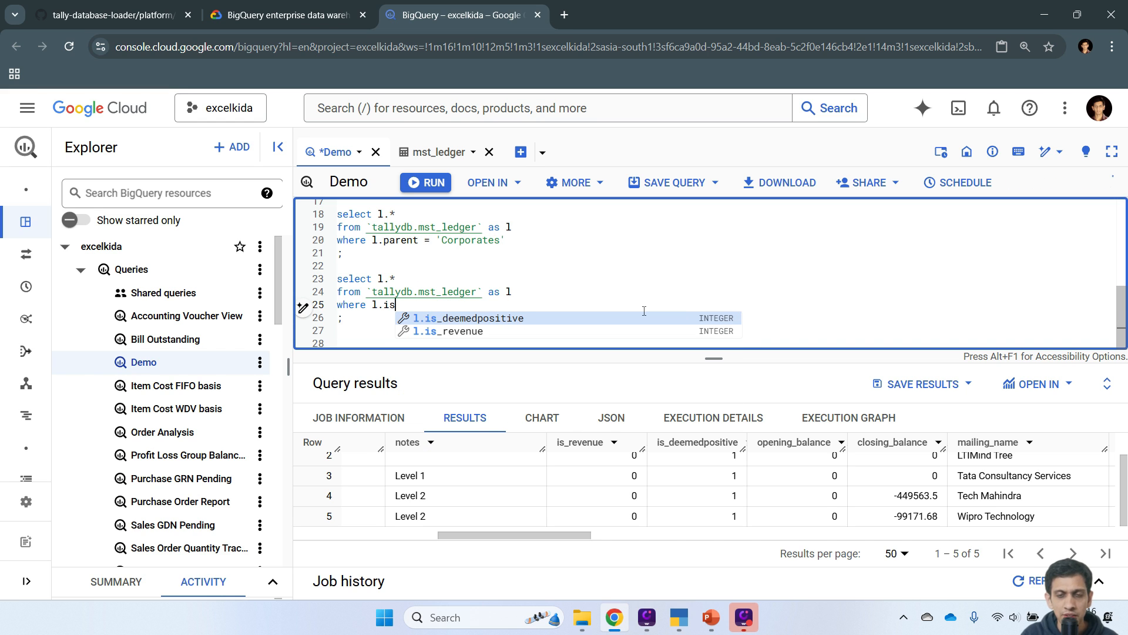
pyautogui.press('Down')
pyautogui.press('Return')
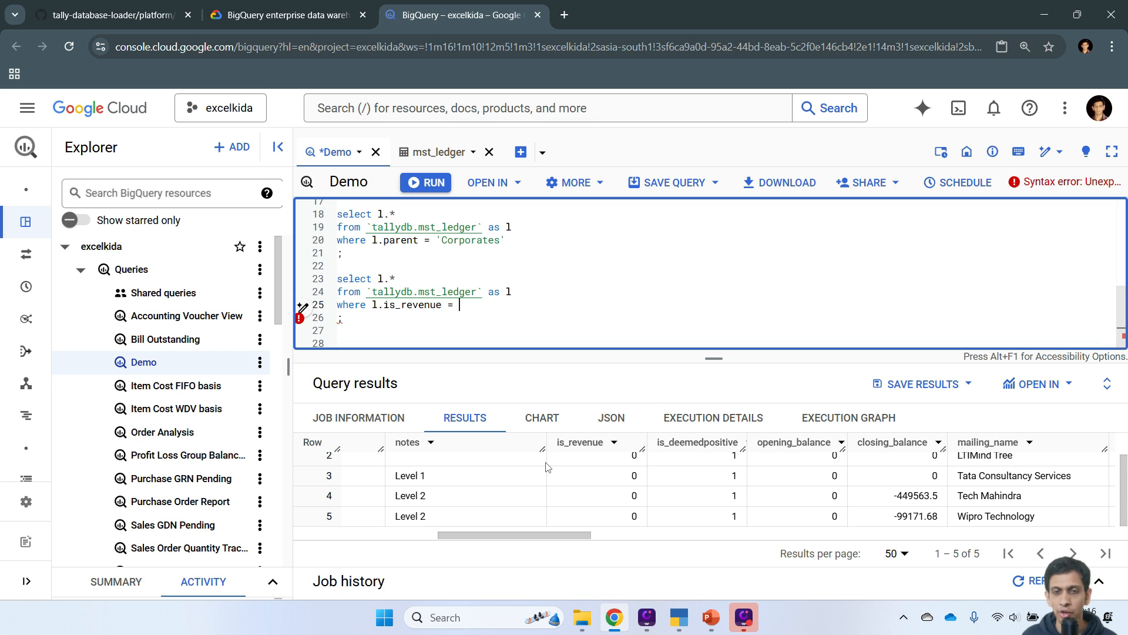
pyautogui.moveTo(539, 536); pyautogui.dragTo(547, 535)
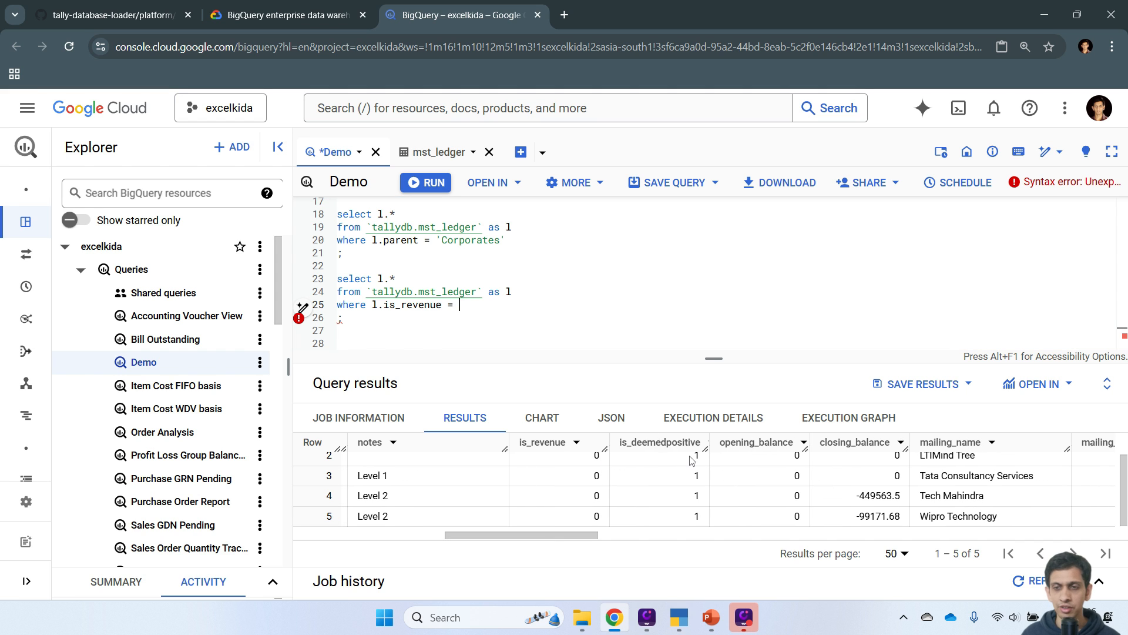
pyautogui.moveTo(597, 536); pyautogui.dragTo(454, 542)
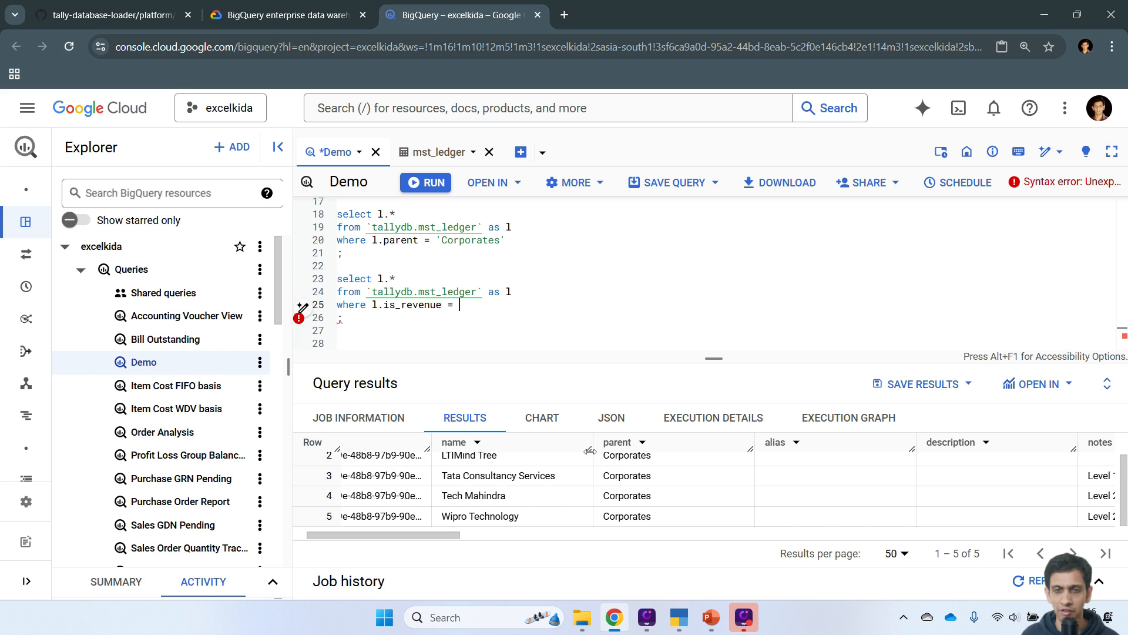
pyautogui.write('1')
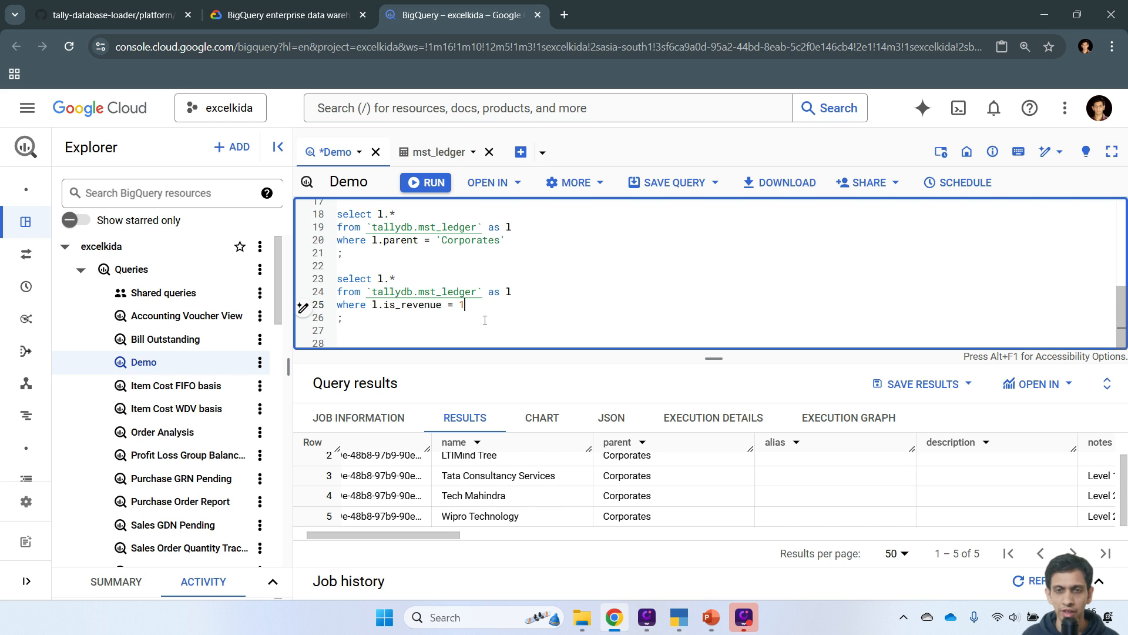
# Run only the is_revenue-filtered mst_ledger query and expand its results to full height.
pyautogui.click(409, 317)
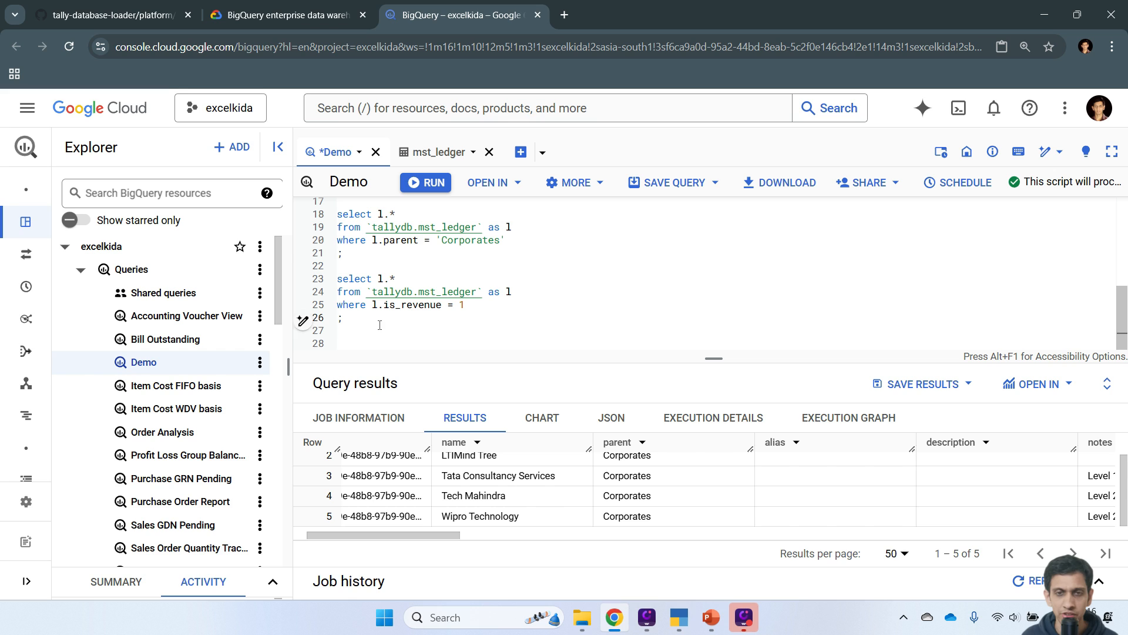
pyautogui.moveTo(347, 318); pyautogui.dragTo(333, 279)
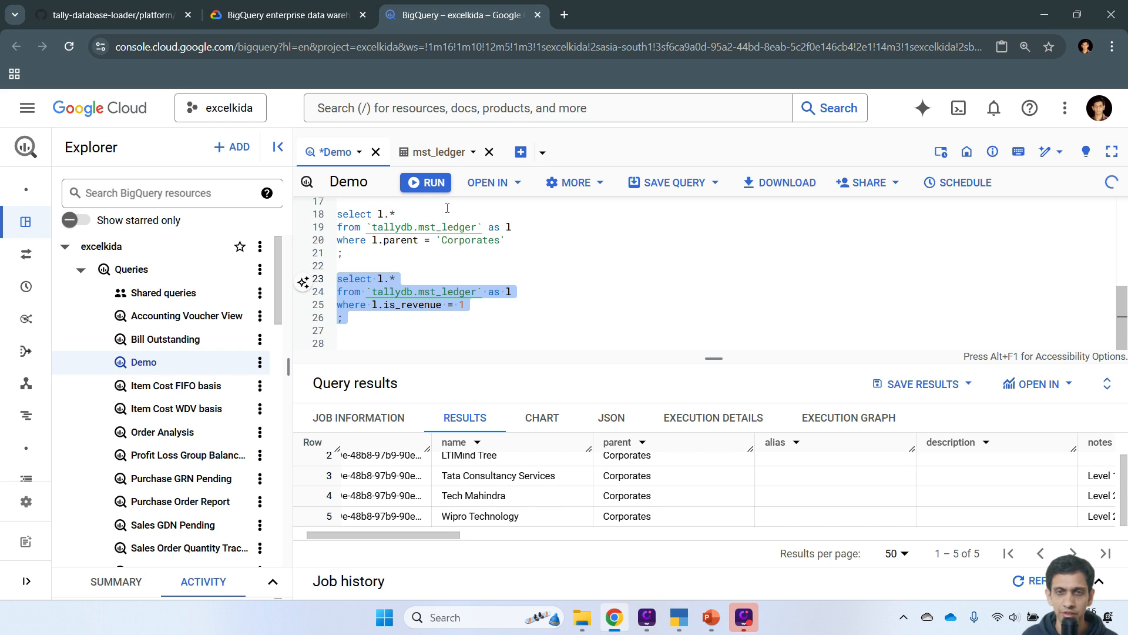
pyautogui.click(422, 184)
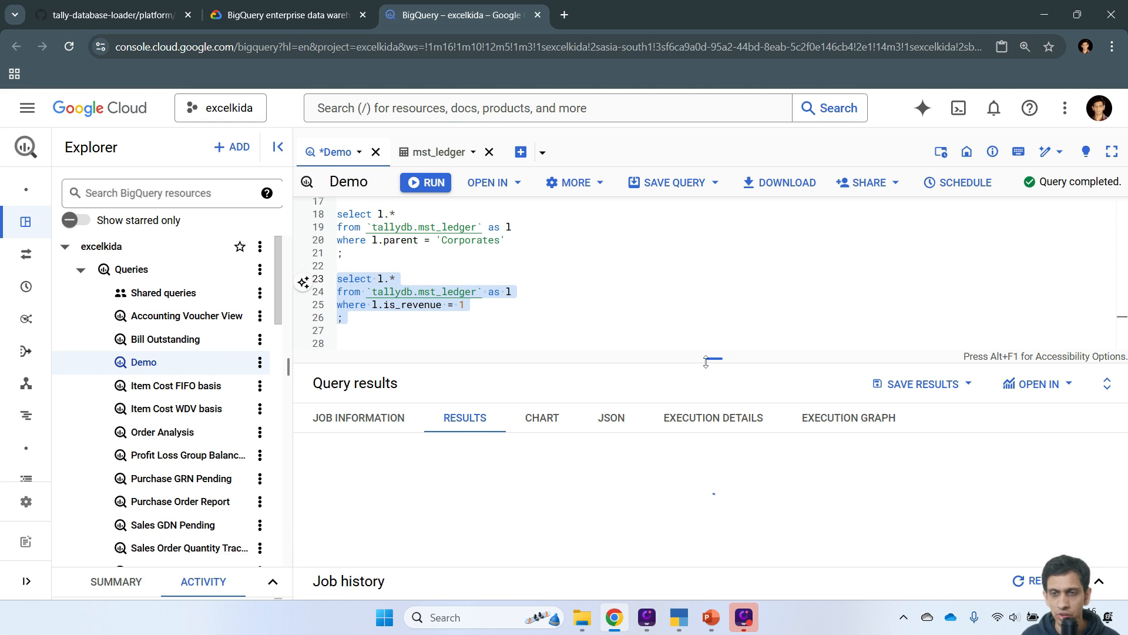
pyautogui.moveTo(705, 360); pyautogui.dragTo(714, 401)
pyautogui.click(1105, 428)
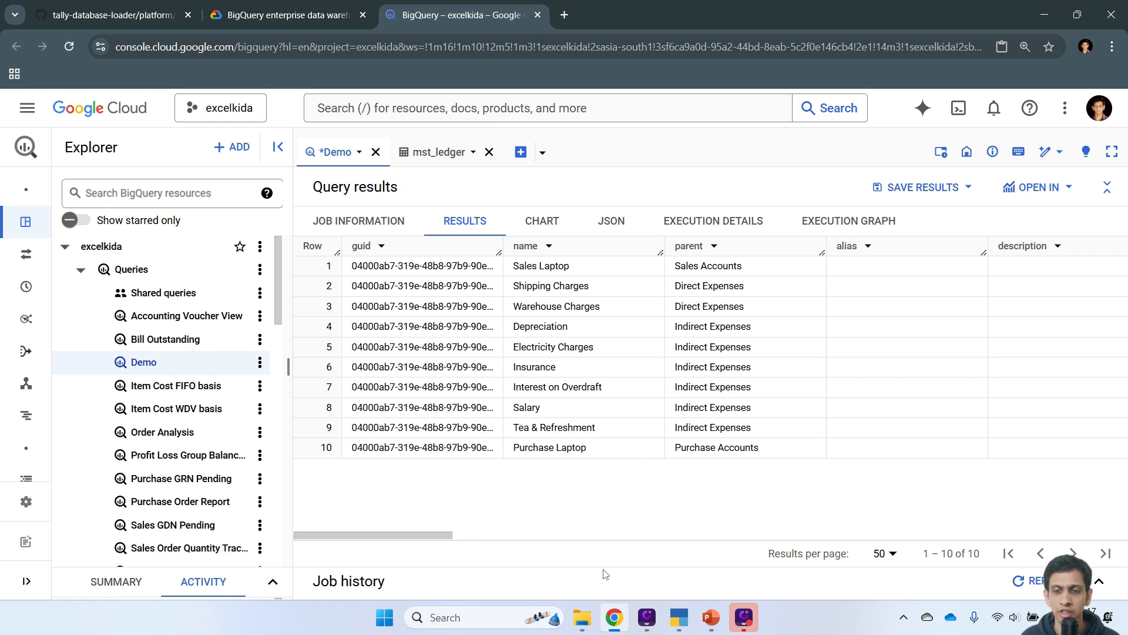
# Switch to TallyPrime, leave the Statistics report and open the Profit & Loss A/c report of Techno Traders Ltd.
pyautogui.click(678, 617)
pyautogui.press('Escape')
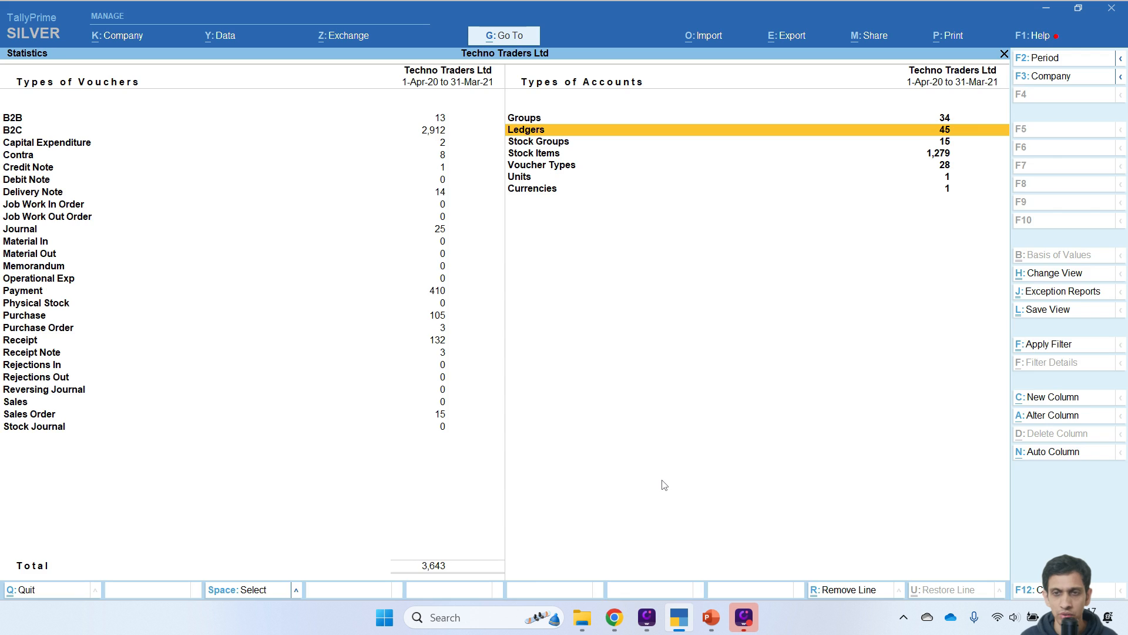
pyautogui.press('Escape')
pyautogui.press('Escape')
pyautogui.press('Escape')
pyautogui.press('Down')
pyautogui.press('Down')
pyautogui.press('Down')
pyautogui.press('Down')
pyautogui.press('Down')
pyautogui.press('Down')
pyautogui.press('Down')
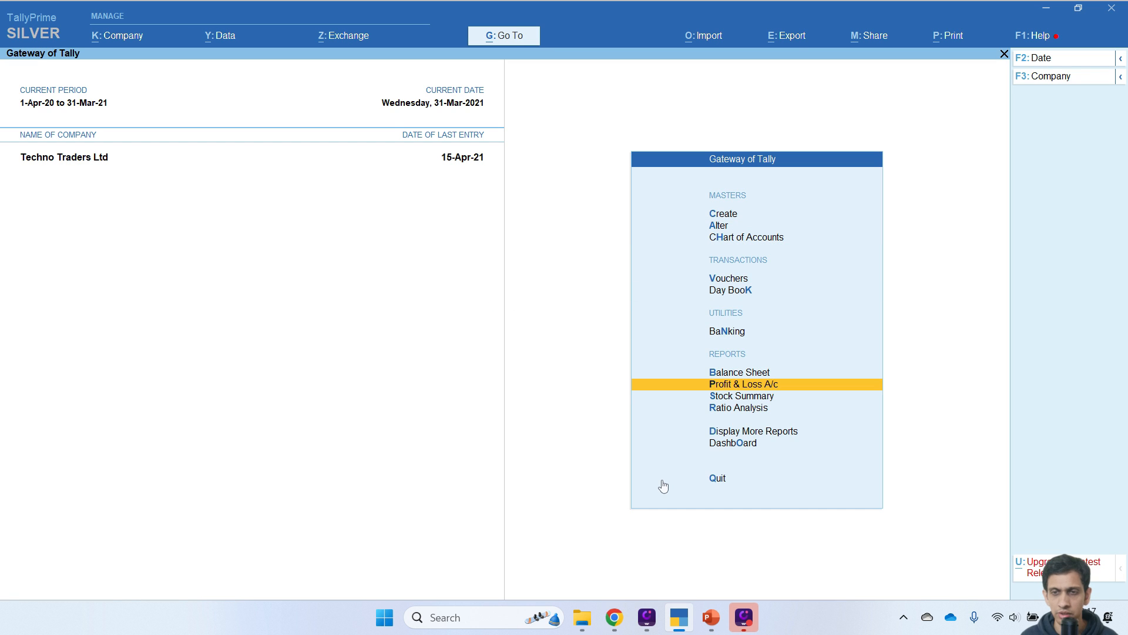
pyautogui.press('Return')
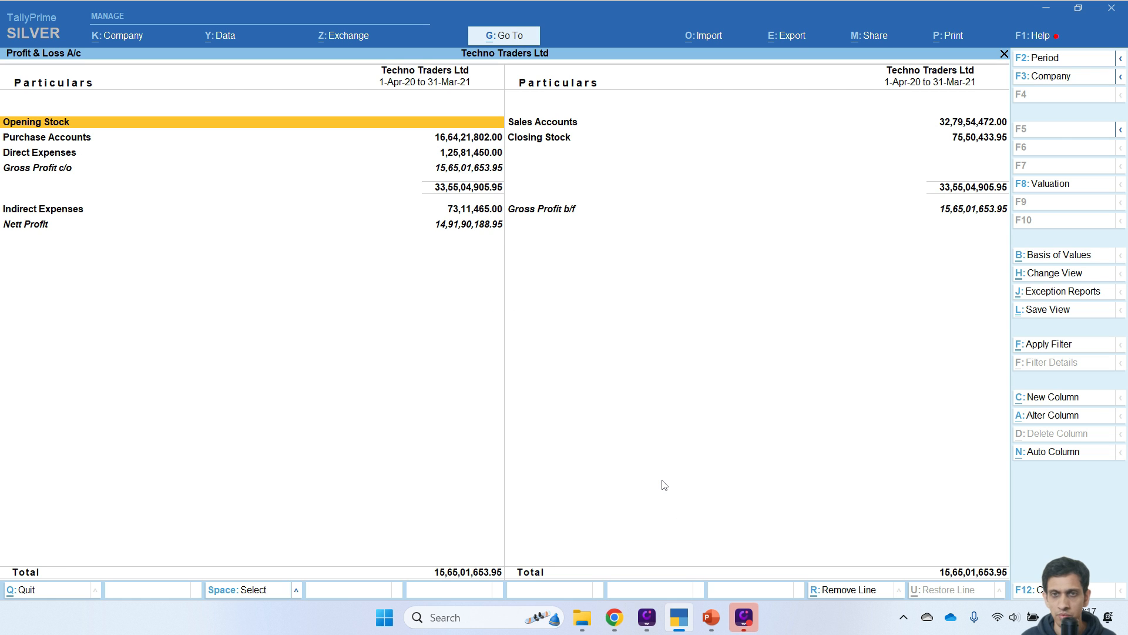
pyautogui.press('F1')
pyautogui.press('Escape')
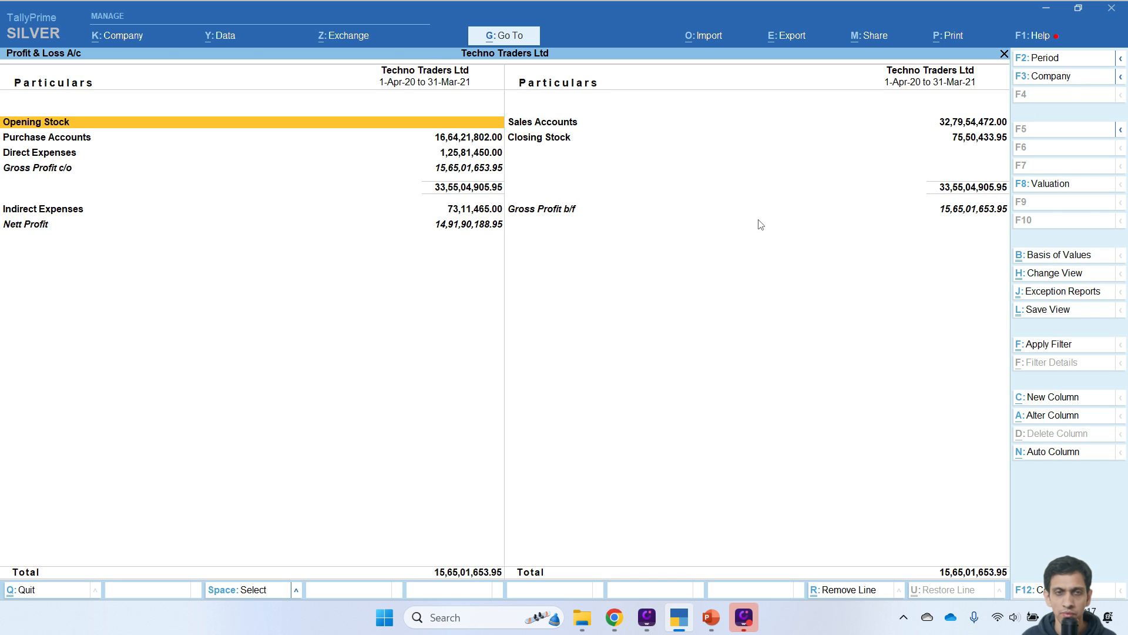
# Drill into Purchase Accounts in the Profit & Loss report and return to the BigQuery results to compare the ledgers.
pyautogui.press('Down')
pyautogui.press('Return')
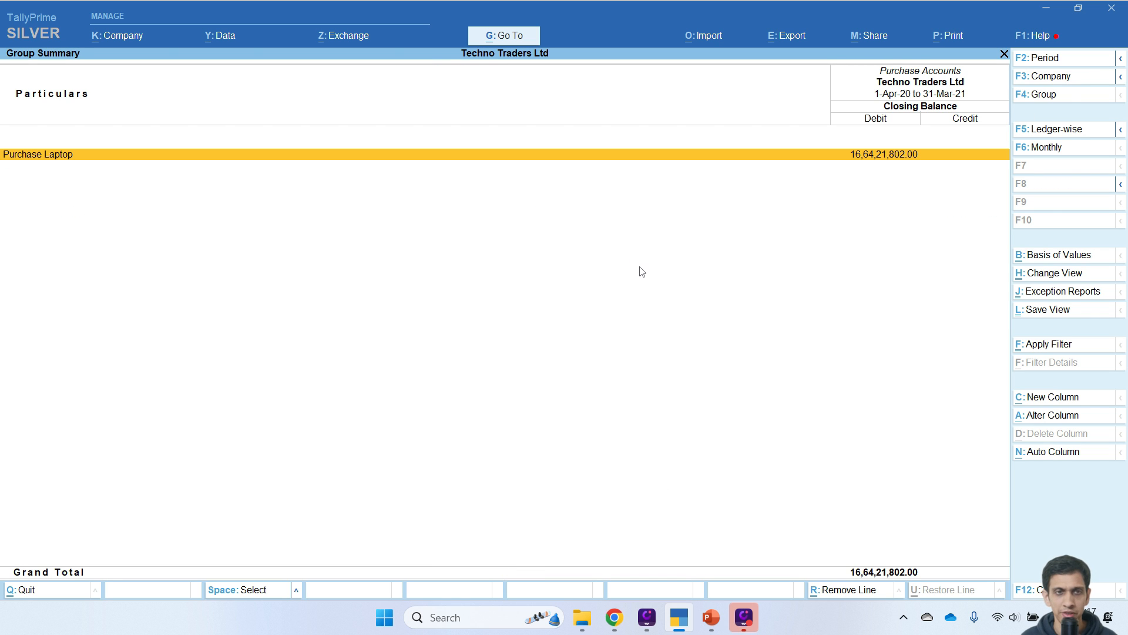
pyautogui.hotkey('alt', 'Tab')
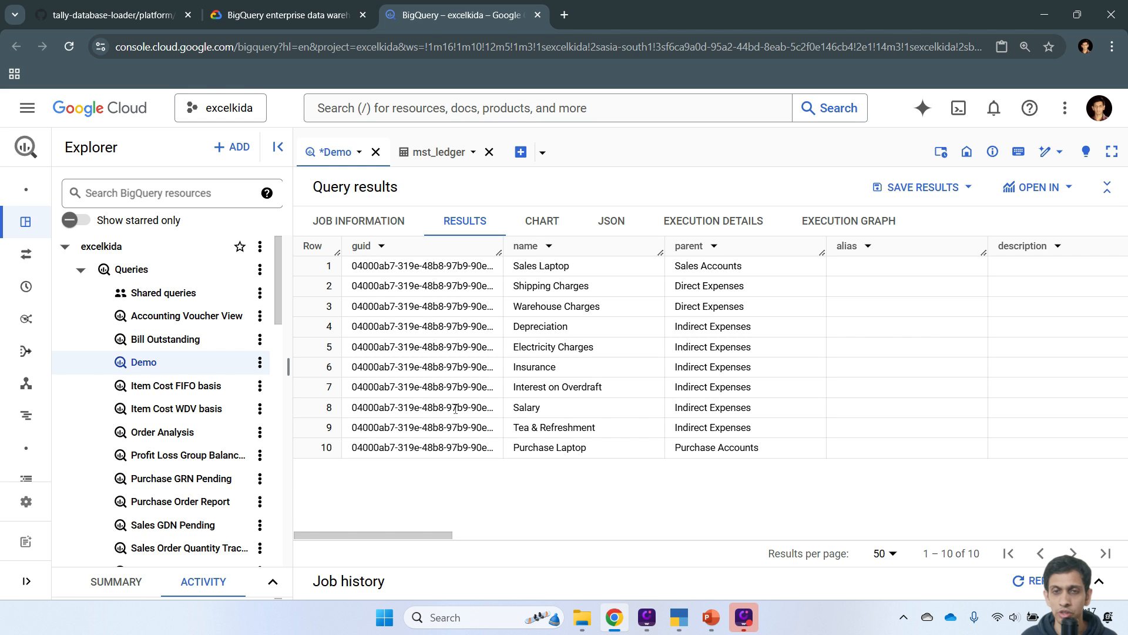
pyautogui.hotkey('alt', 'Tab')
pyautogui.hotkey('alt', 'Tab')
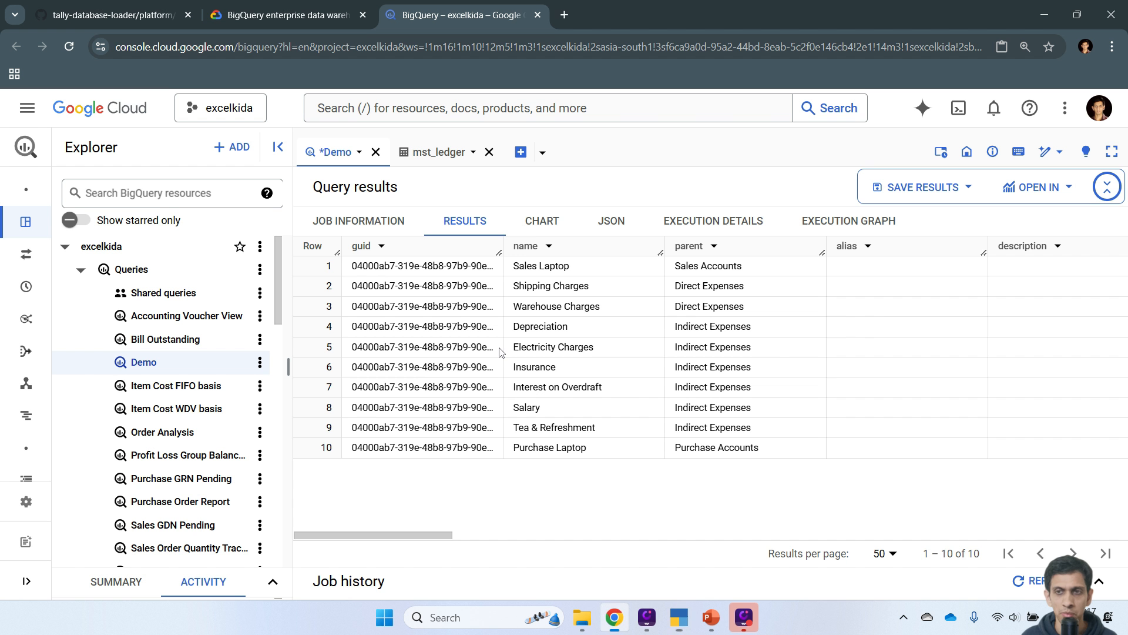
pyautogui.click(514, 484)
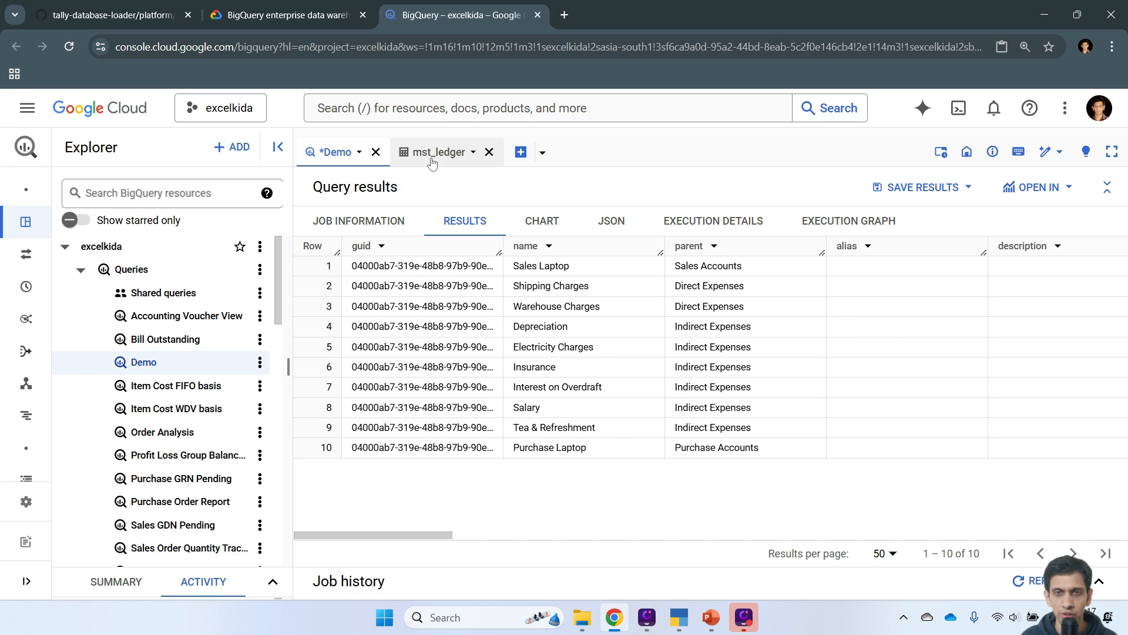
# Review the is_revenue condition and examine the is_revenue, is_deemedpositive and closing_balance columns in the enlarged query results.
pyautogui.click(1107, 187)
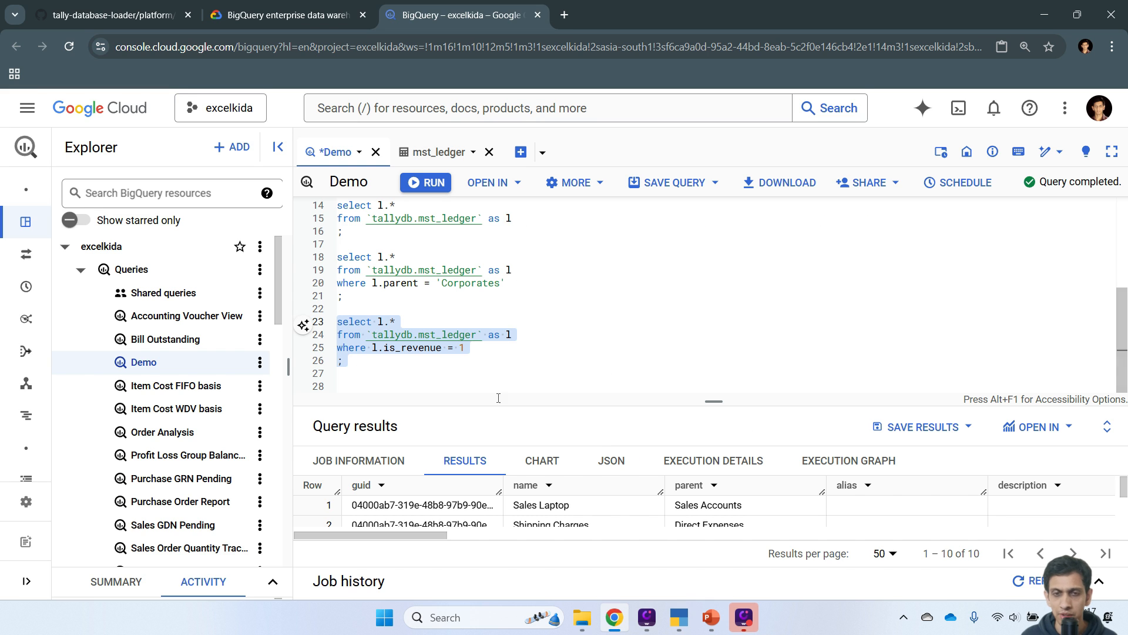
pyautogui.click(476, 349)
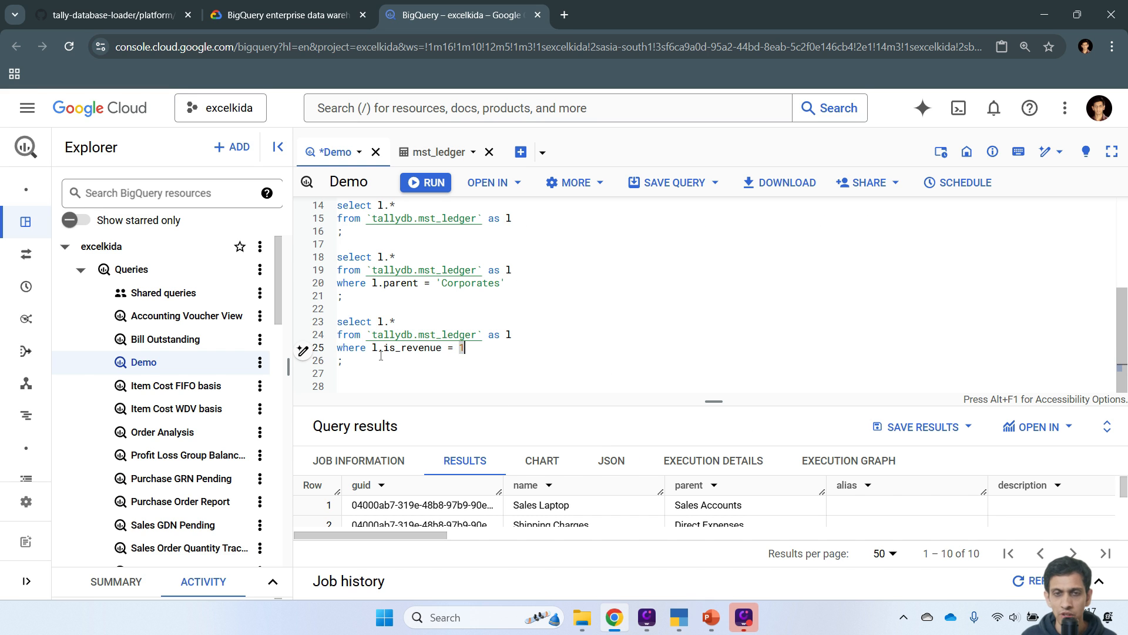
pyautogui.click(480, 348)
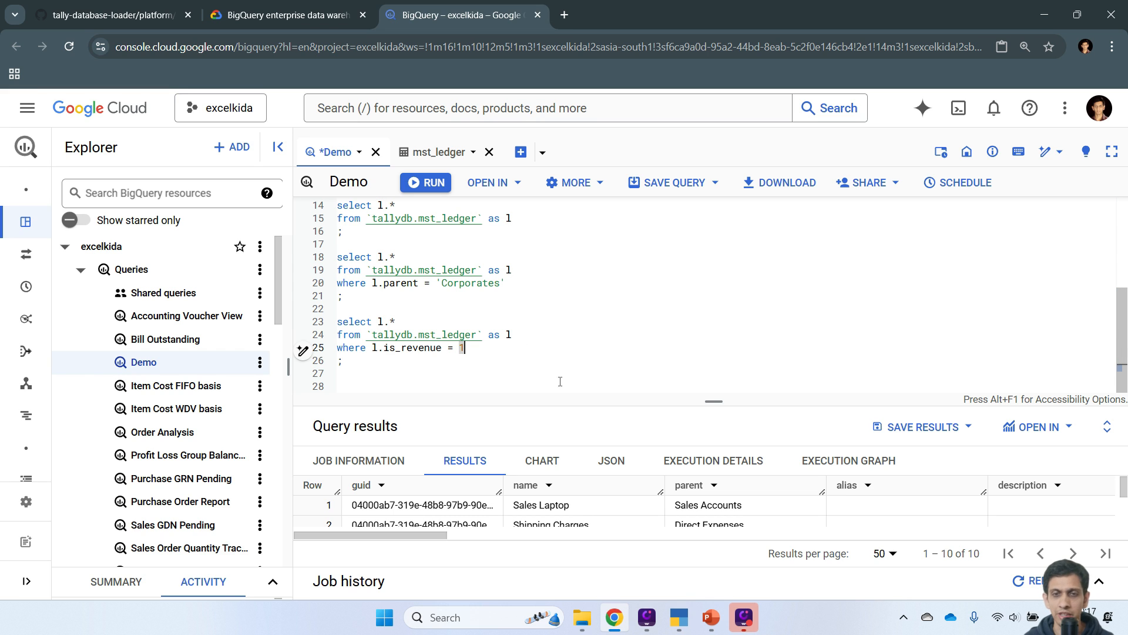
pyautogui.click(1108, 428)
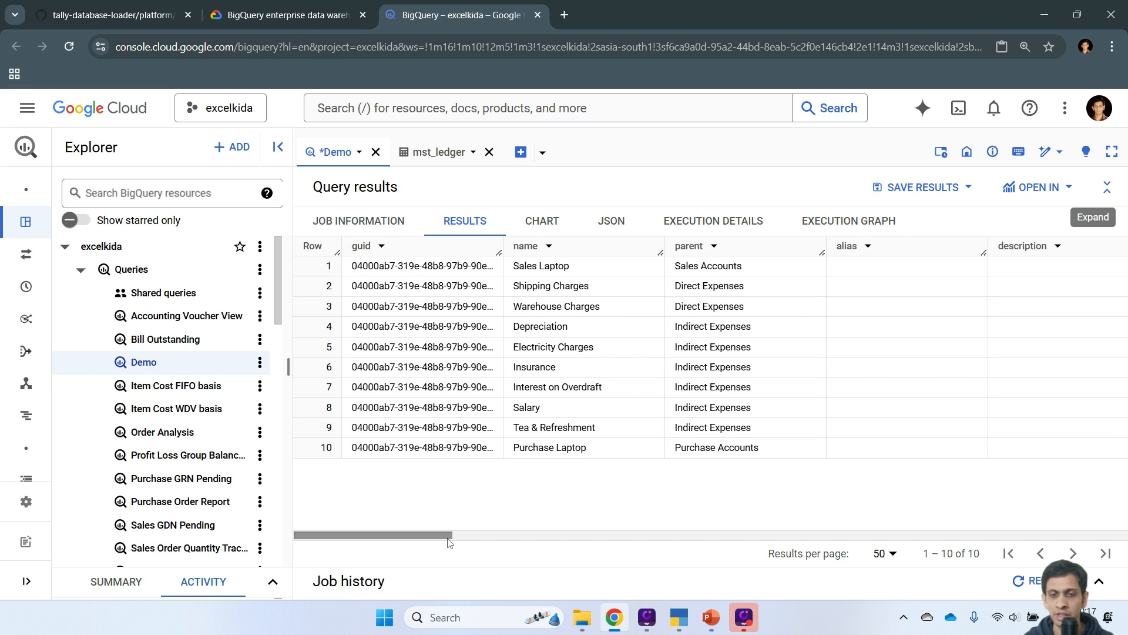
pyautogui.moveTo(441, 535); pyautogui.dragTo(557, 540)
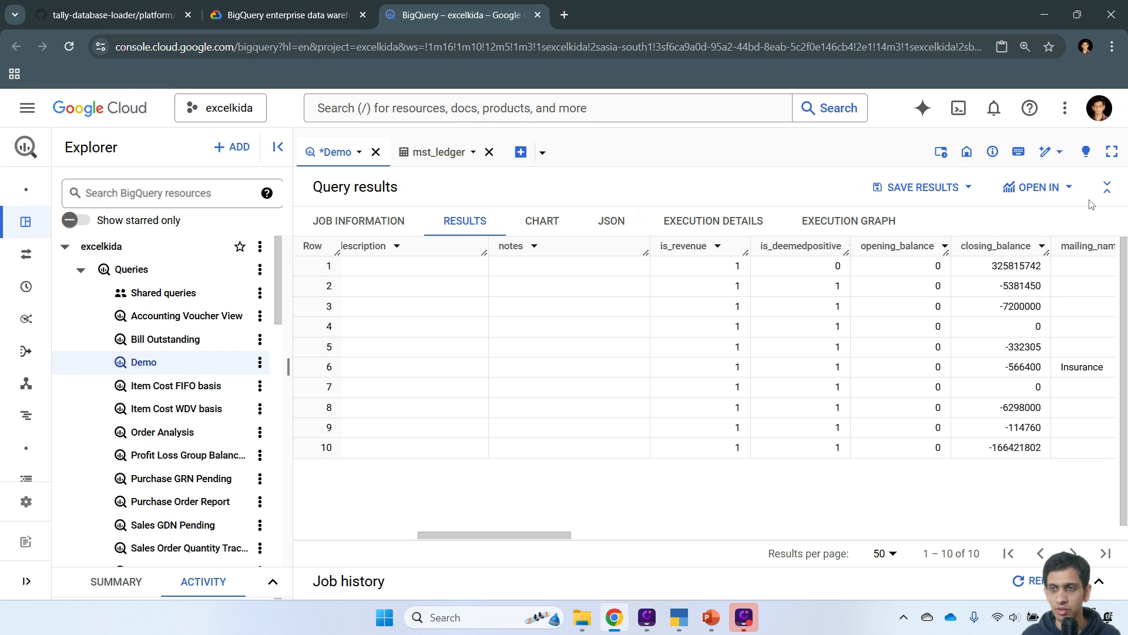
pyautogui.click(1107, 187)
# Extend the last query's where clause with the condition and l.is_deemedpositive = 1.
pyautogui.click(485, 349)
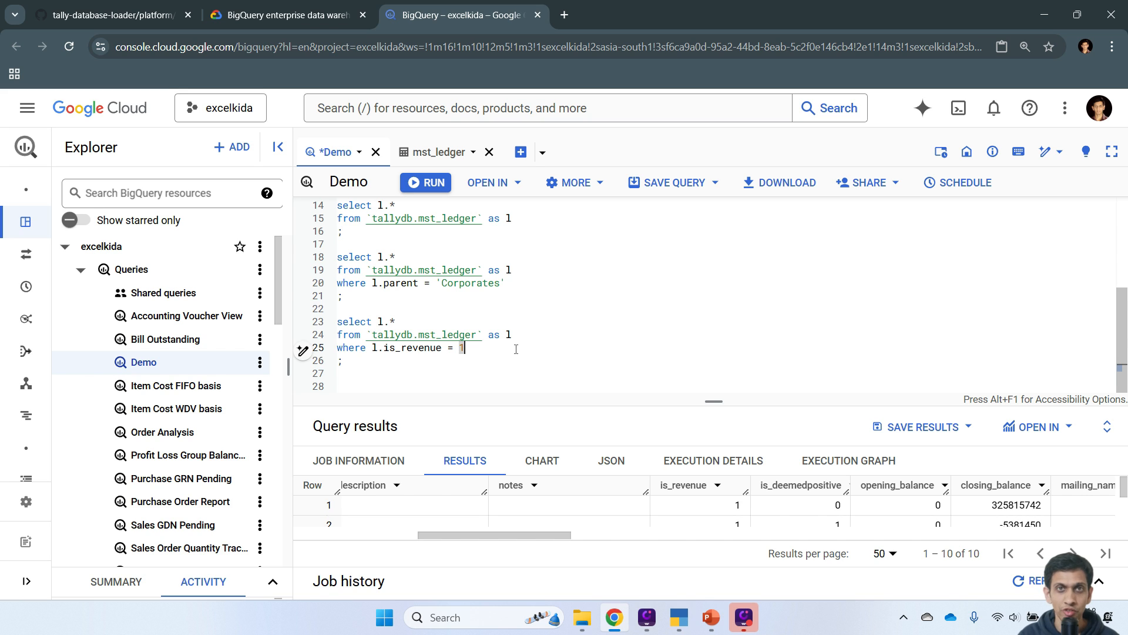
pyautogui.write('and')
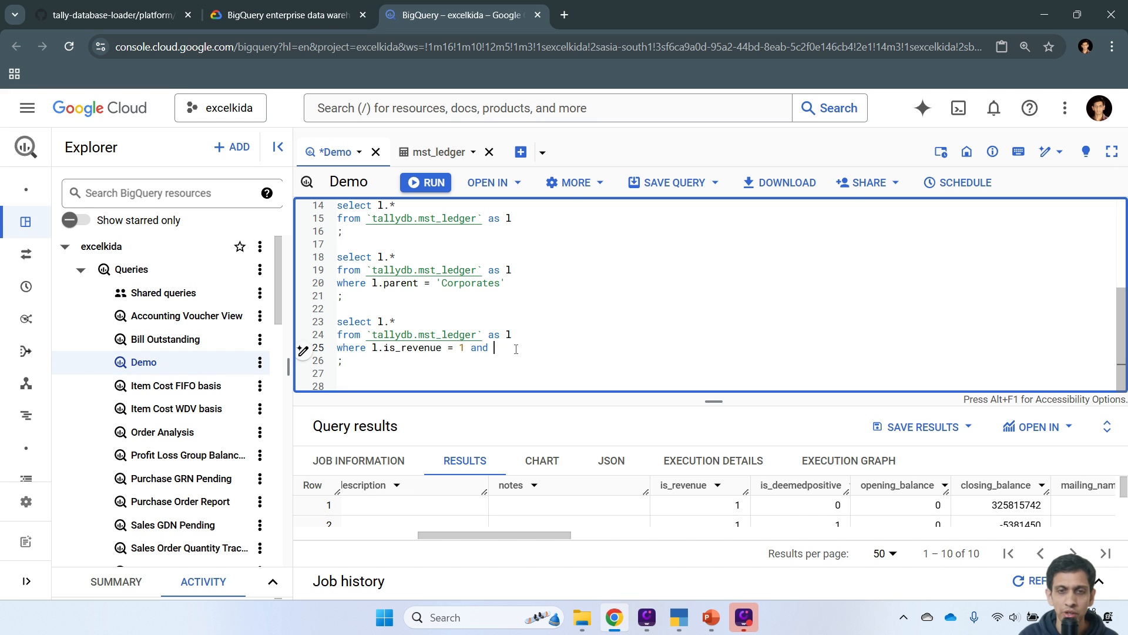
pyautogui.write(' l.is')
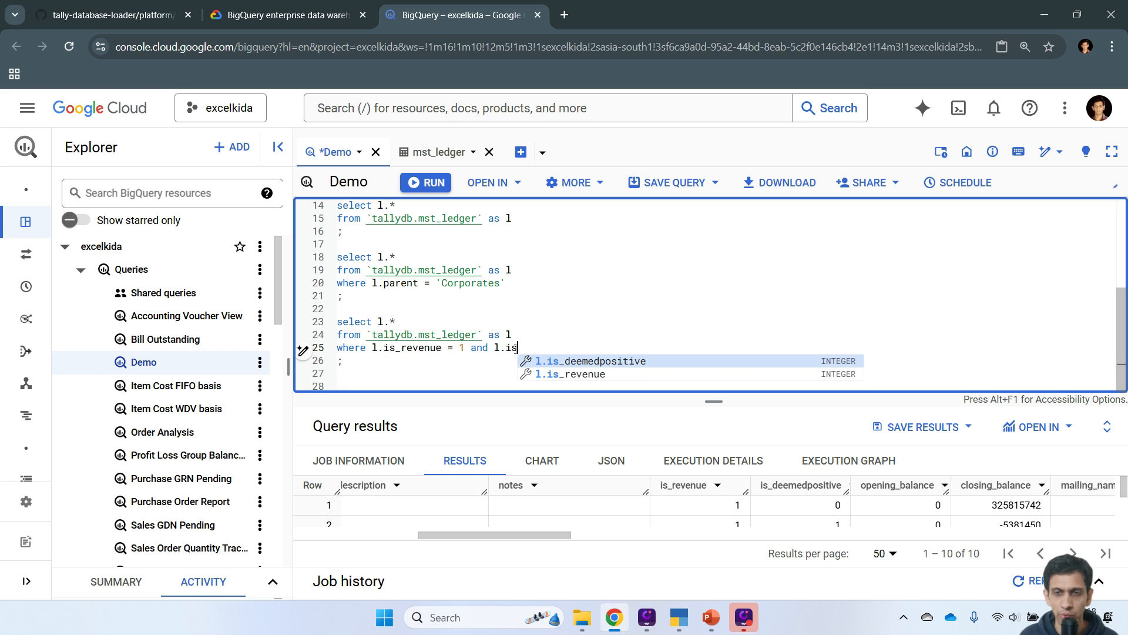
pyautogui.press('Return')
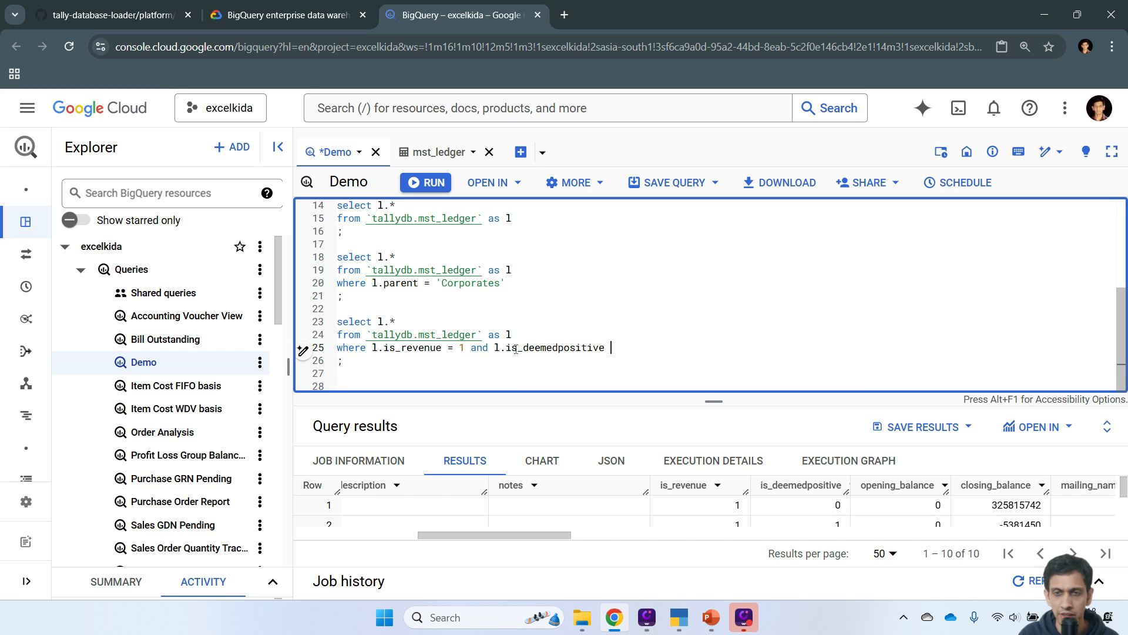
pyautogui.write('= 1')
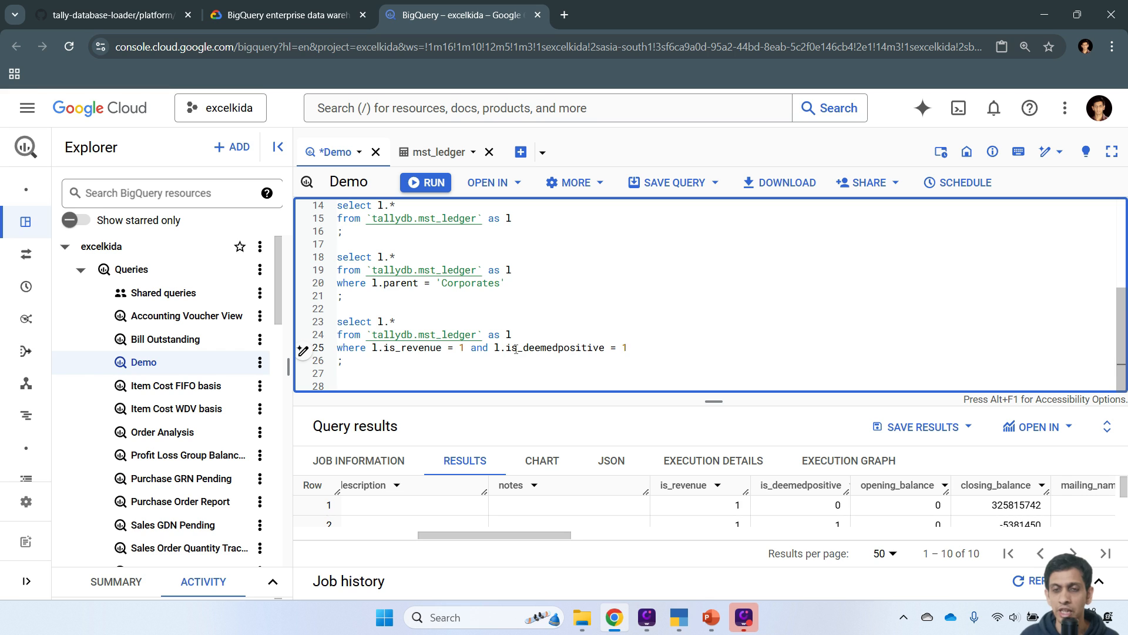
# Run only the mst_ledger query filtered on is_revenue = 1 and is_deemedpositive = 1, and expand its results to full height.
pyautogui.press('Down')
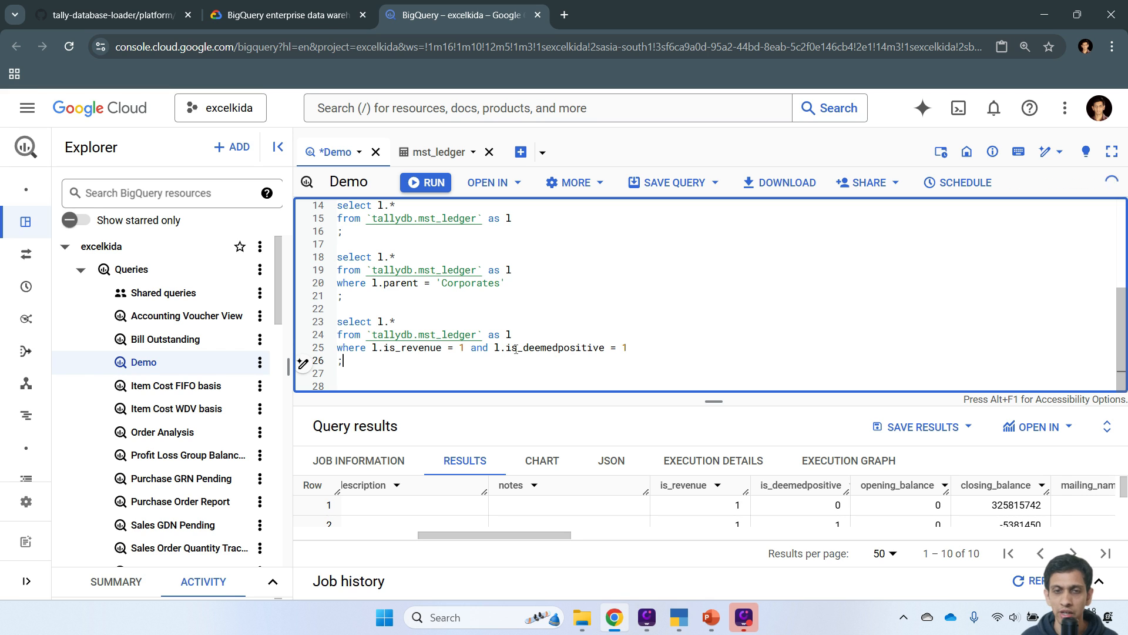
pyautogui.hotkey('shift', 'Up')
pyautogui.hotkey('shift', 'Up')
pyautogui.hotkey('shift', 'Up')
pyautogui.hotkey('shift', 'Home')
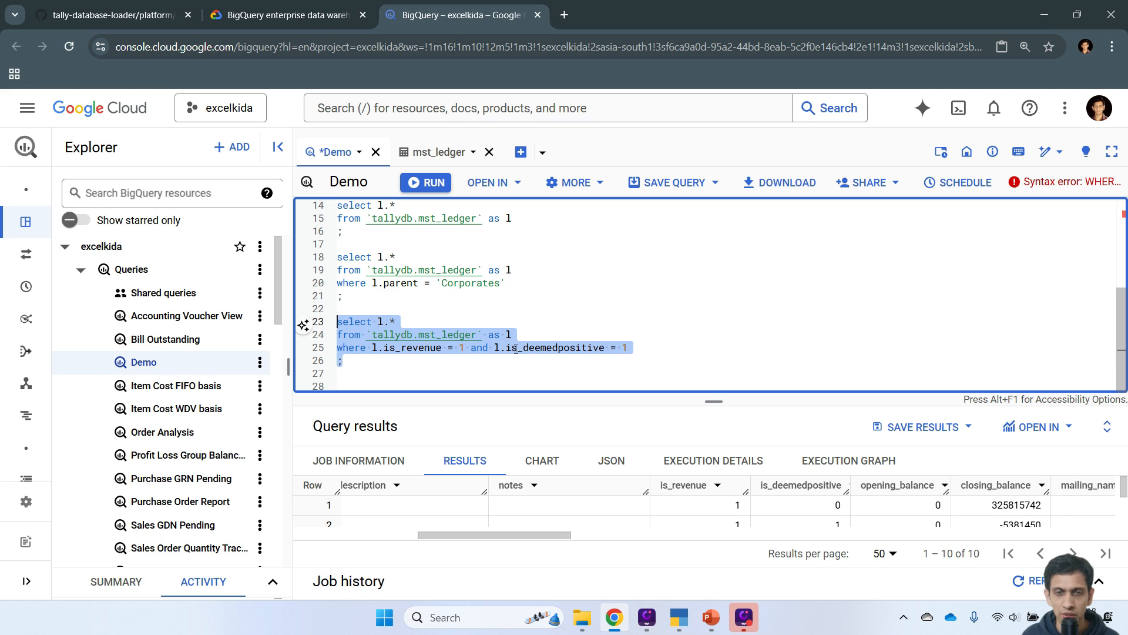
pyautogui.click(441, 187)
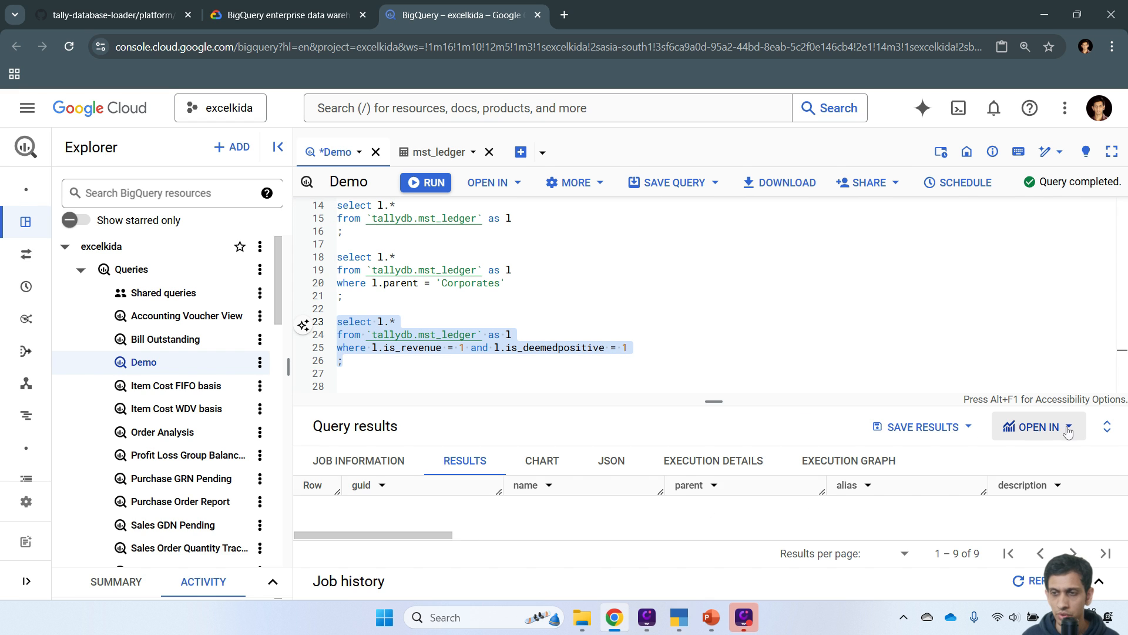
pyautogui.click(1107, 427)
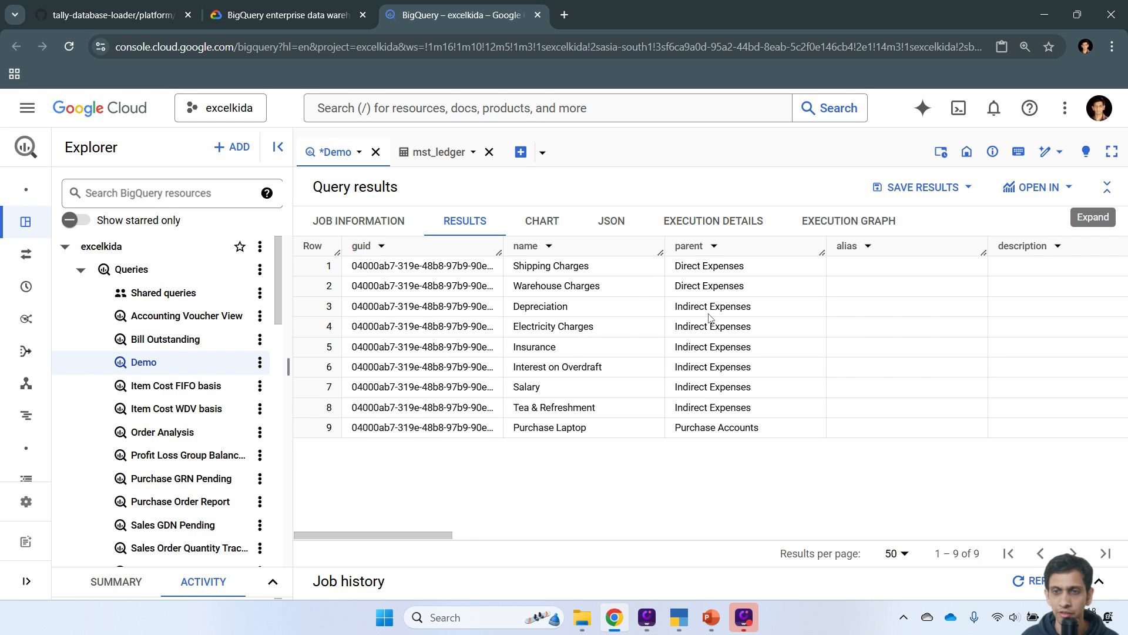
# Shrink the results area and duplicate the is_revenue and is_deemedpositive query below itself at the end of the Demo script.
pyautogui.click(1107, 187)
pyautogui.click(404, 362)
pyautogui.moveTo(432, 355); pyautogui.dragTo(320, 322)
pyautogui.hotkey('ctrl', 'c')
pyautogui.click(366, 359)
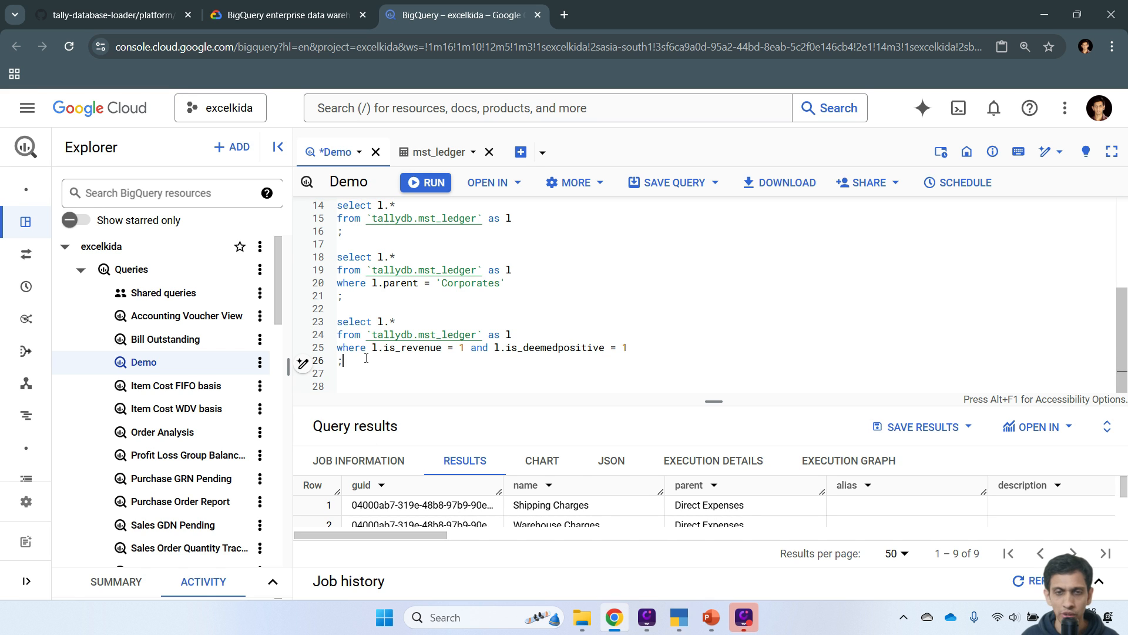
pyautogui.press('Return')
pyautogui.press('Return')
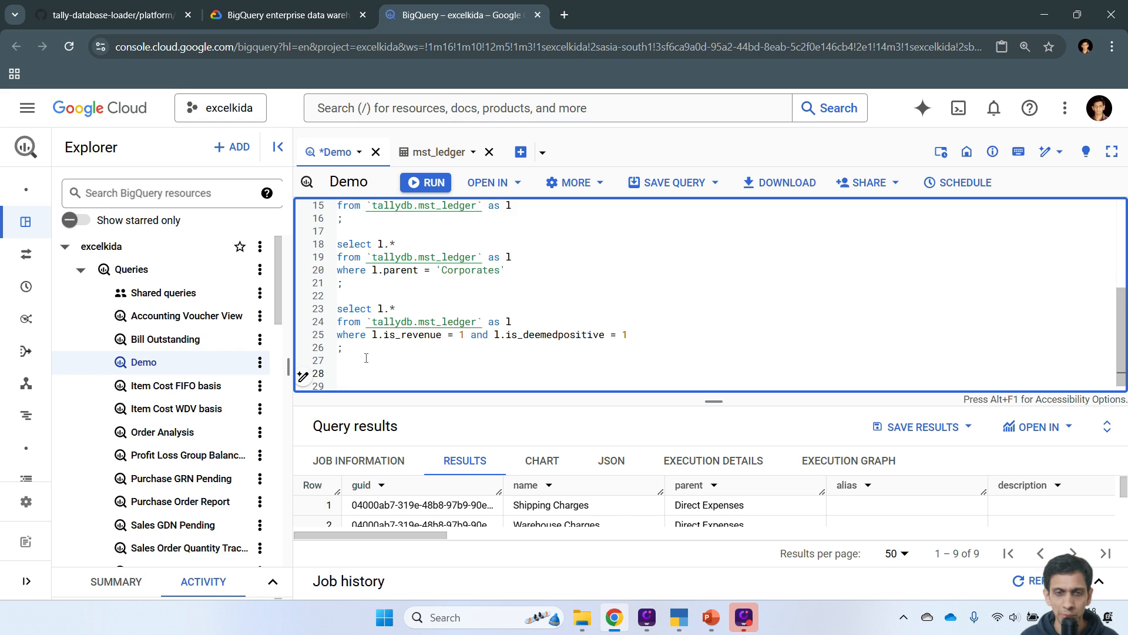
pyautogui.press('Return')
pyautogui.hotkey('ctrl', 'v')
# Change the duplicated query's second condition to l.is_deemedpositive = 0.
pyautogui.click(643, 348)
pyautogui.hotkey('shift', 'Left')
pyautogui.write('0')
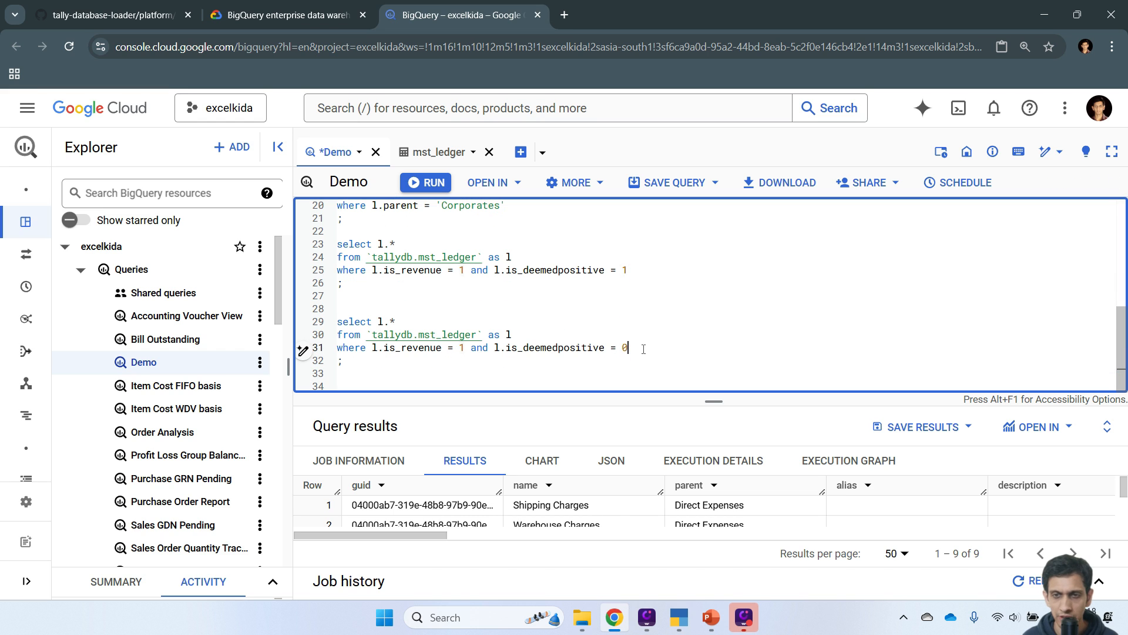
# Run only the query with is_deemedpositive = 0, enlarge the results area and restore the split view.
pyautogui.moveTo(360, 360); pyautogui.dragTo(336, 322)
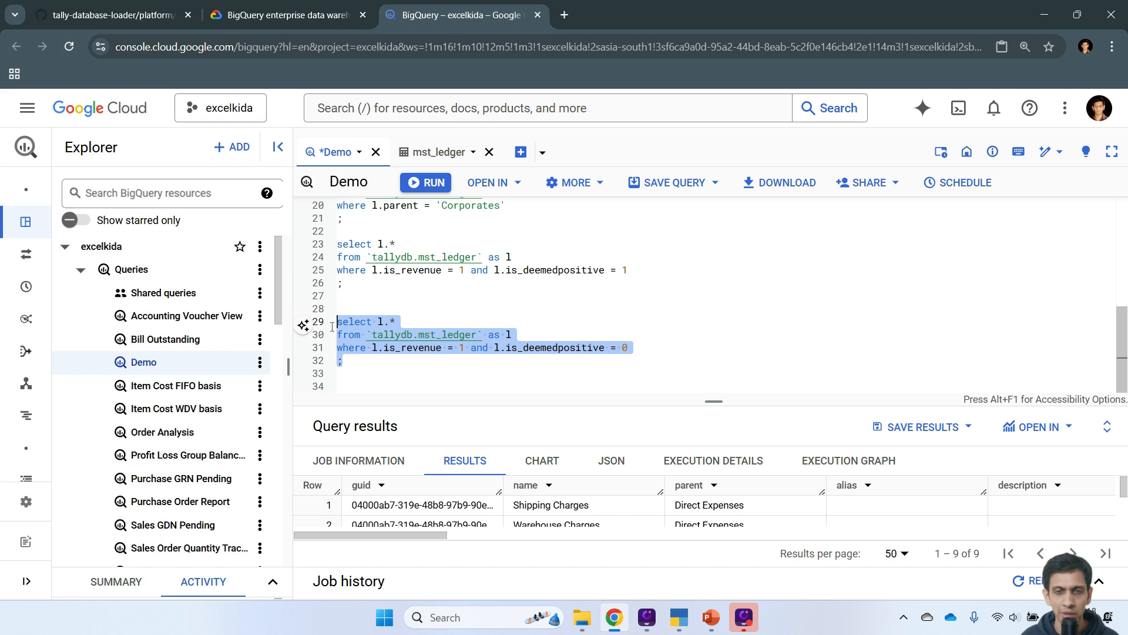
pyautogui.hotkey('ctrl', 'Return')
pyautogui.moveTo(74, 558)
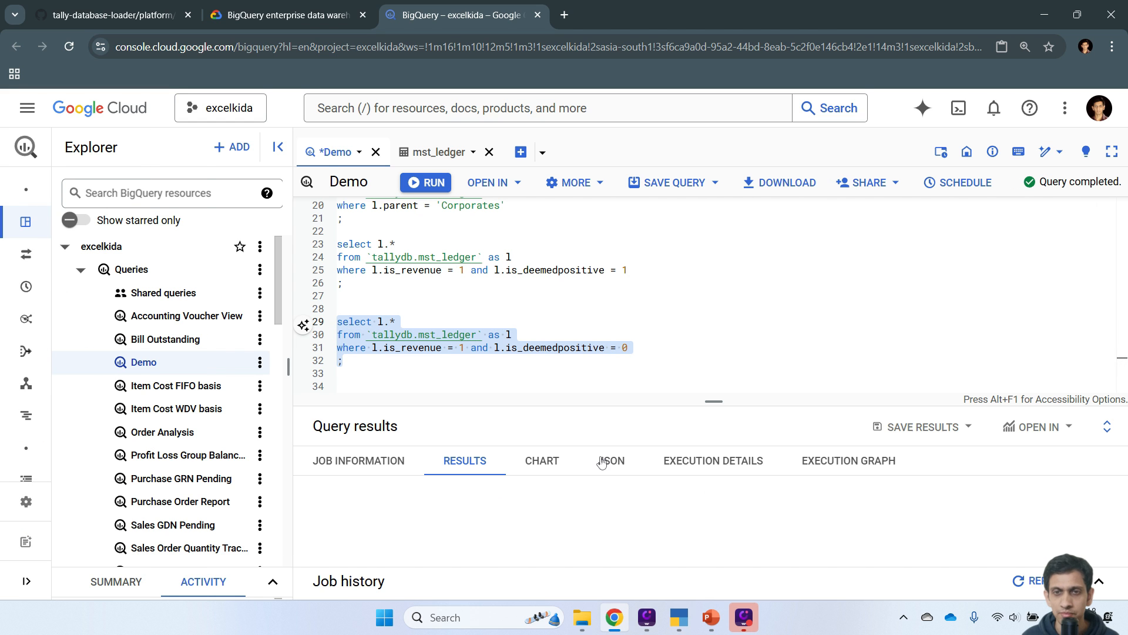
pyautogui.click(1106, 428)
pyautogui.click(1107, 187)
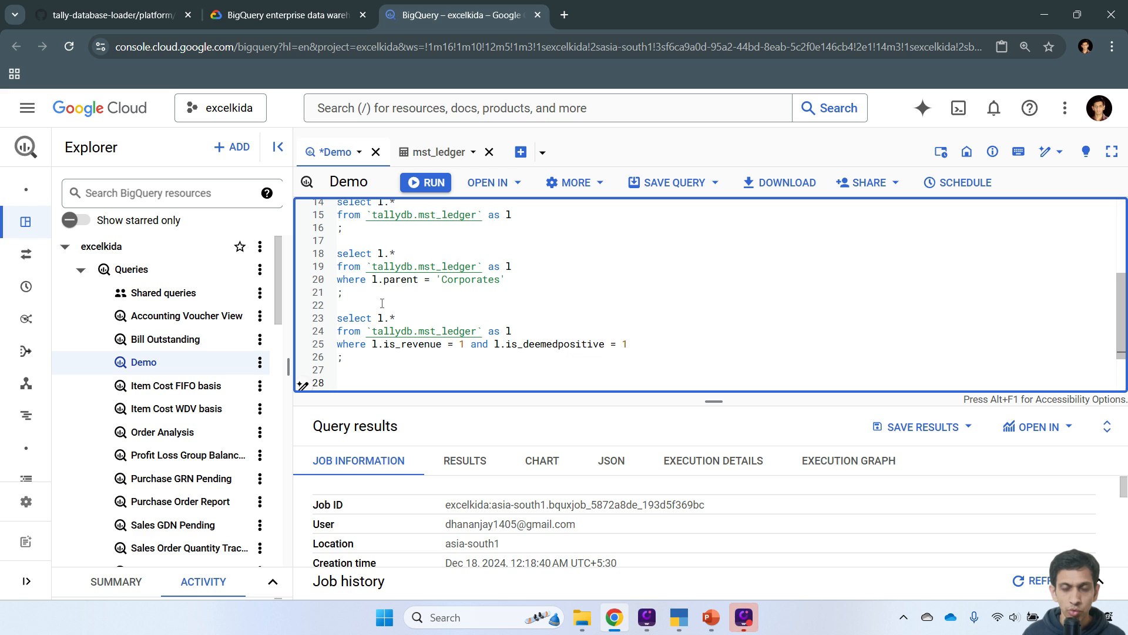
# Review the where conditions on is_revenue, is_deemedpositive and parent across the Demo script's mst_ledger queries.
pyautogui.moveTo(453, 344); pyautogui.dragTo(470, 344)
pyautogui.click(556, 345)
pyautogui.click(423, 345)
pyautogui.scroll(1, 536, 340)
pyautogui.scroll(3, 499, 276)
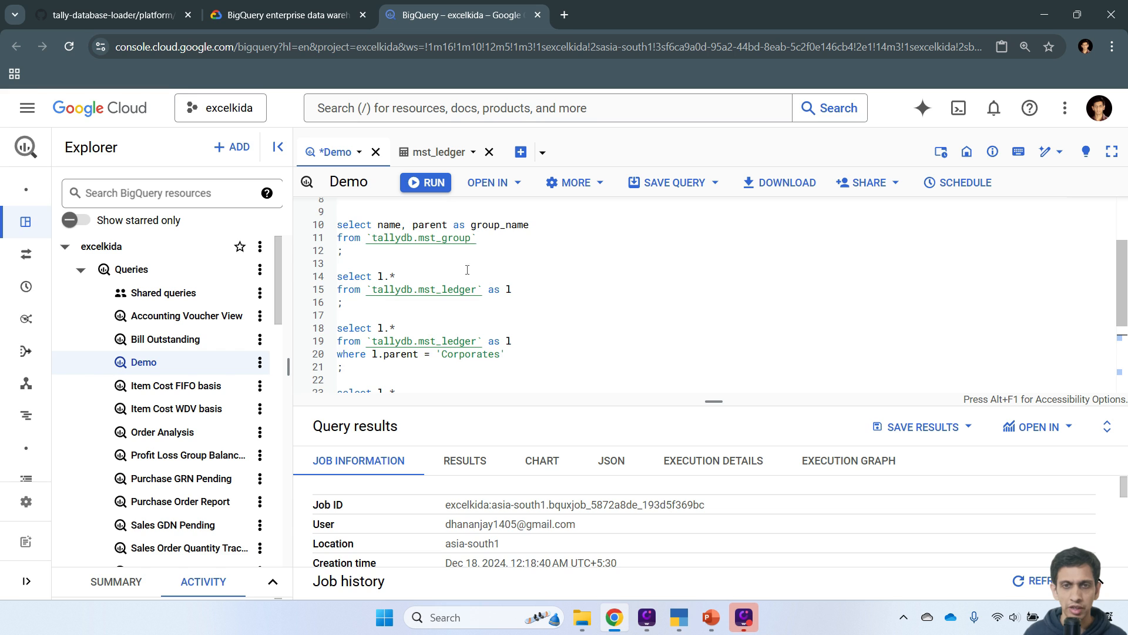
pyautogui.scroll(-3, 511, 300)
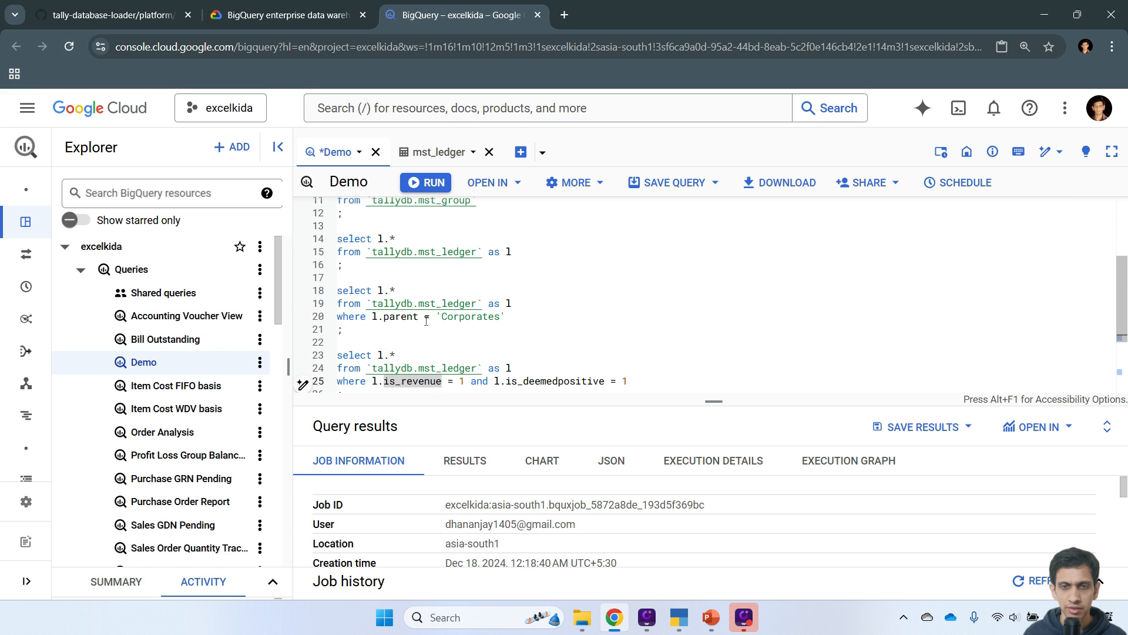
pyautogui.doubleClick(404, 317)
pyautogui.doubleClick(456, 317)
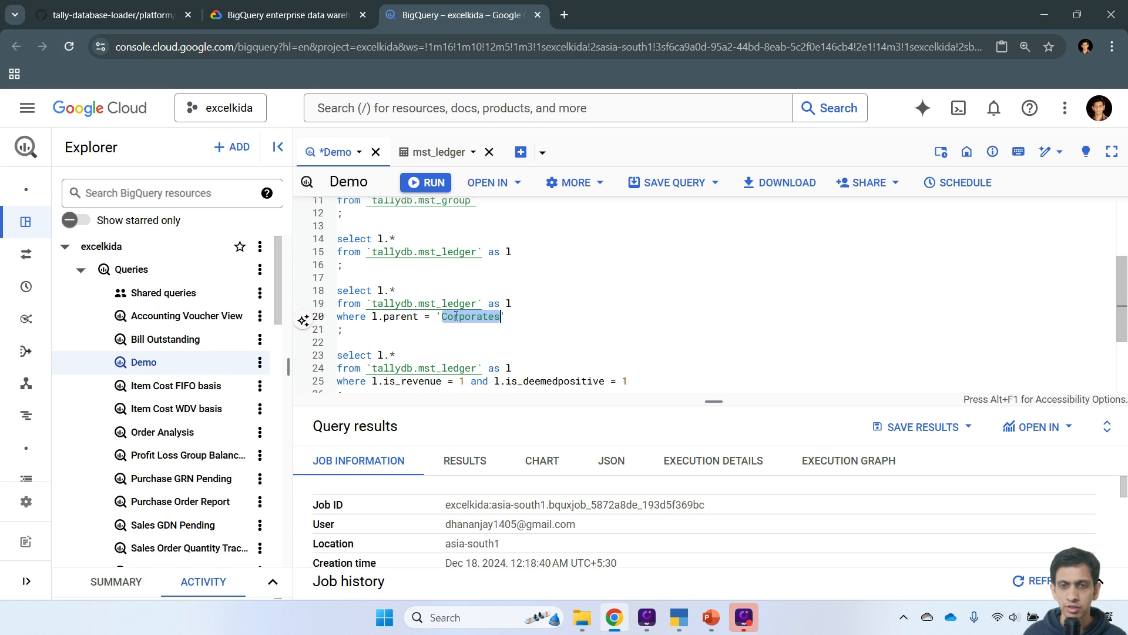
pyautogui.click(486, 332)
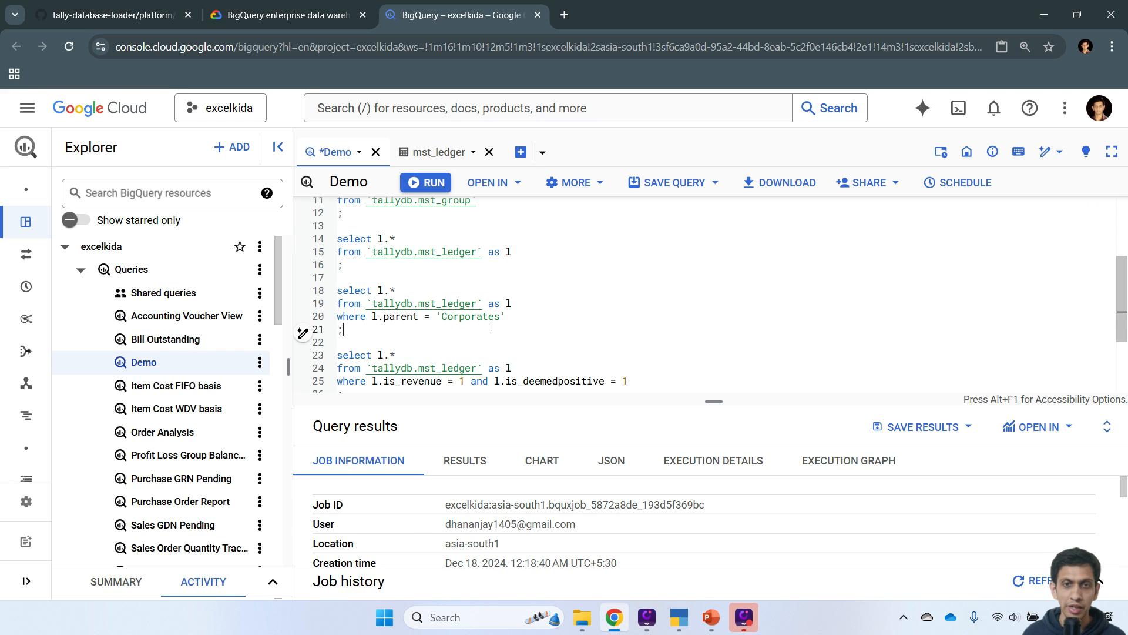
pyautogui.scroll(-3, 488, 326)
pyautogui.click(396, 371)
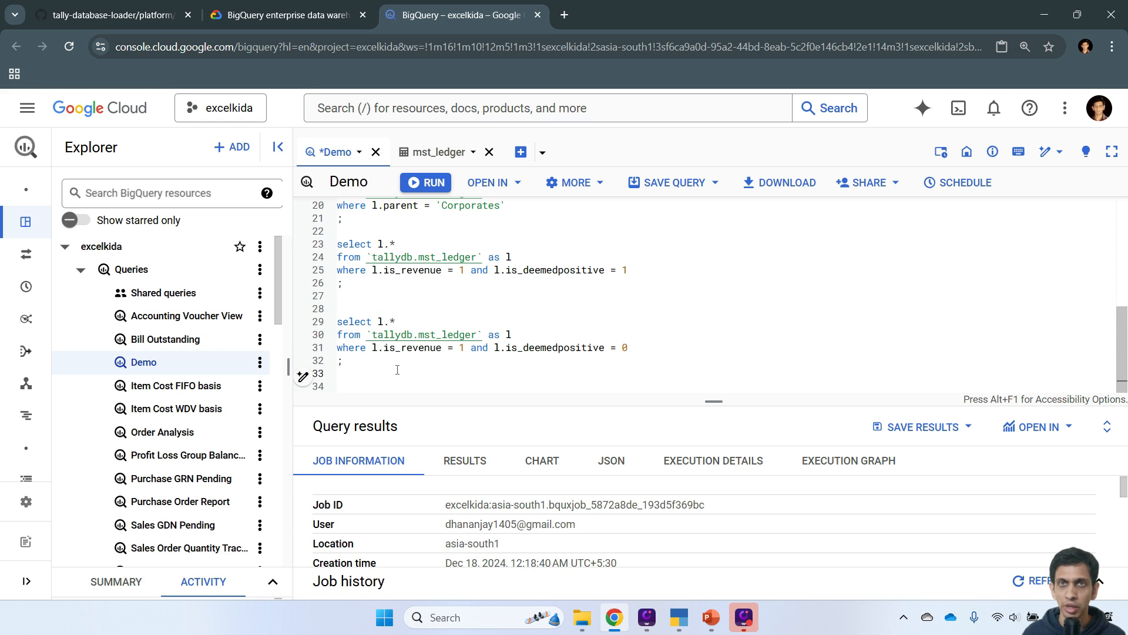
# Collapse the saved queries list and open the trn_voucher table from the dataset's tables to view its schema.
pyautogui.click(81, 269)
pyautogui.scroll(-10, 176, 411)
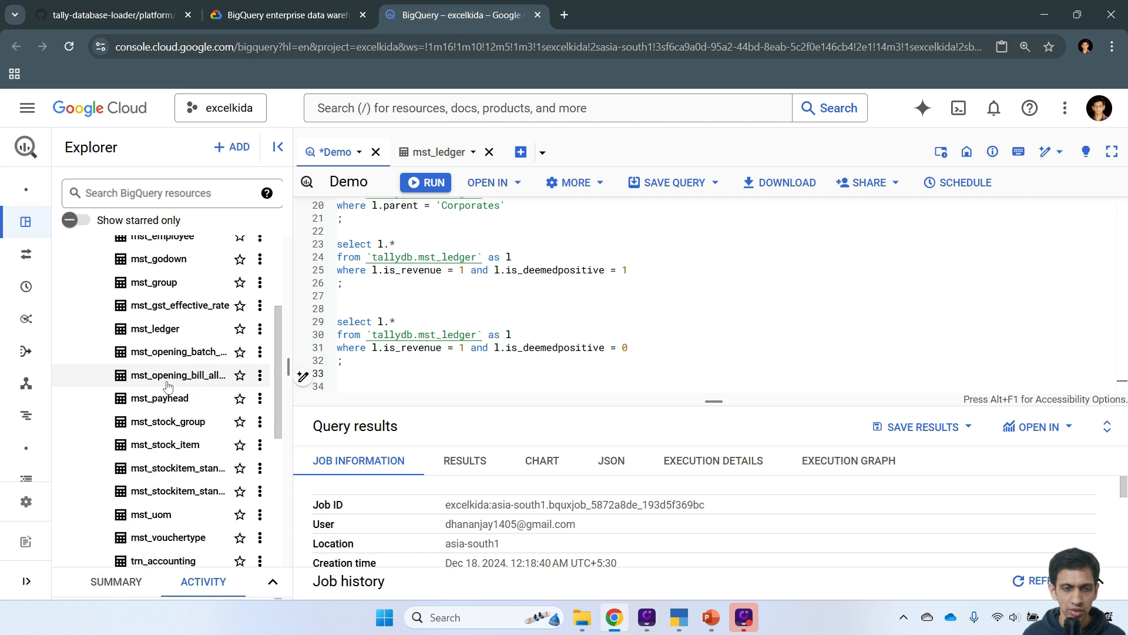
pyautogui.scroll(-2, 179, 433)
pyautogui.click(157, 528)
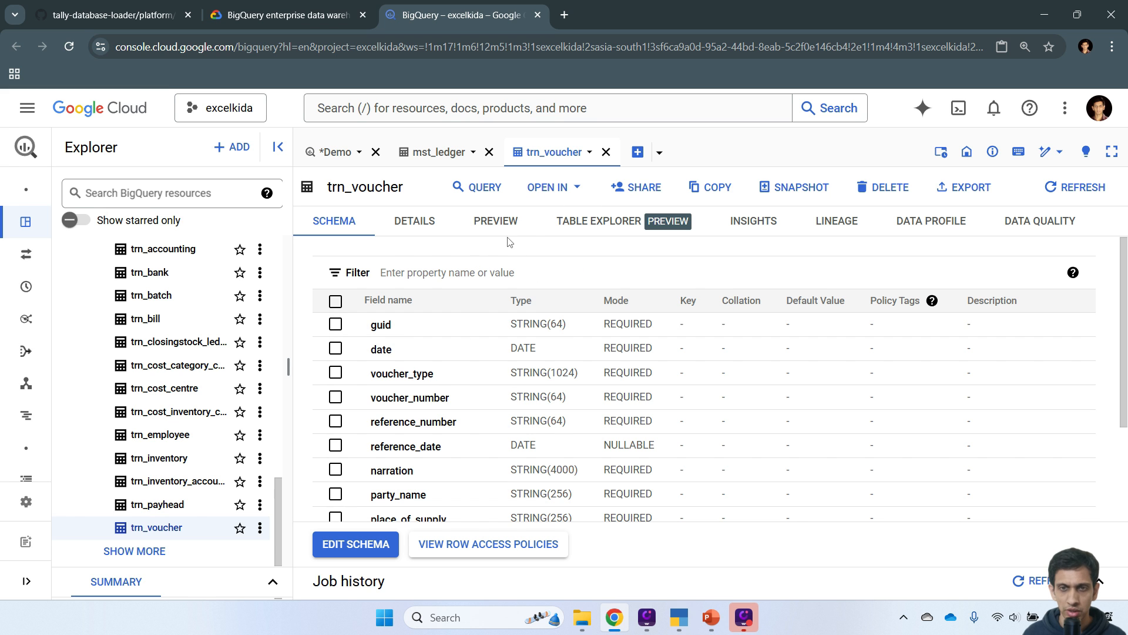
# Preview the trn_voucher table's rows and look through its date, voucher_type, voucher_number and reference_number columns.
pyautogui.click(496, 225)
pyautogui.scroll(-2, 511, 282)
pyautogui.scroll(2, 523, 317)
pyautogui.scroll(-3, 543, 356)
pyautogui.scroll(3, 556, 376)
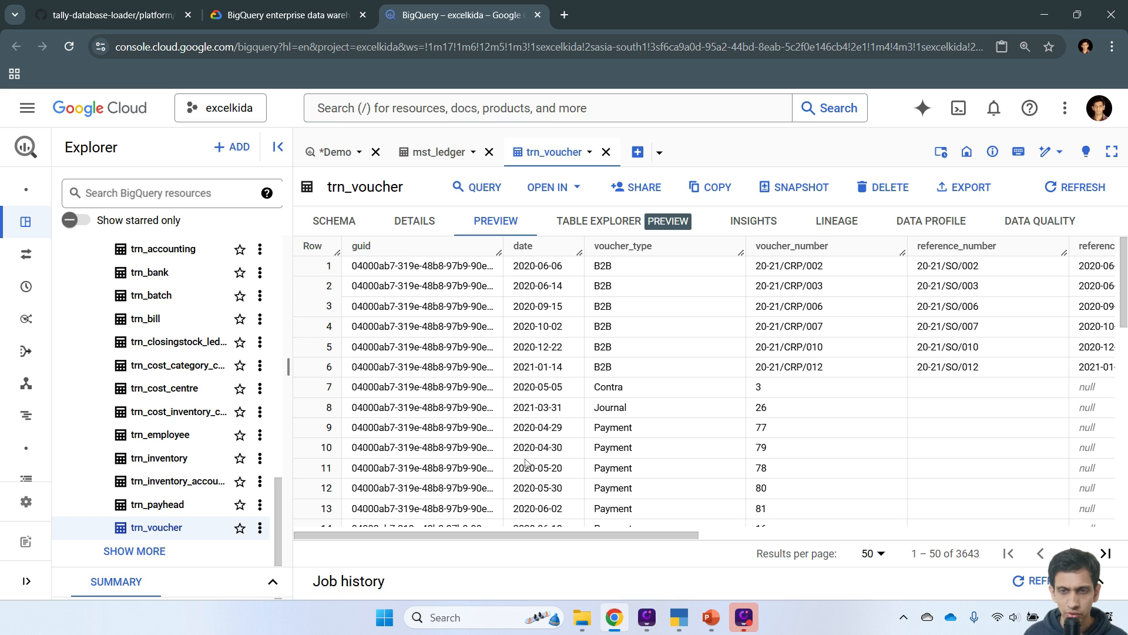
pyautogui.scroll(-2, 591, 369)
pyautogui.scroll(2, 611, 411)
pyautogui.moveTo(681, 627)
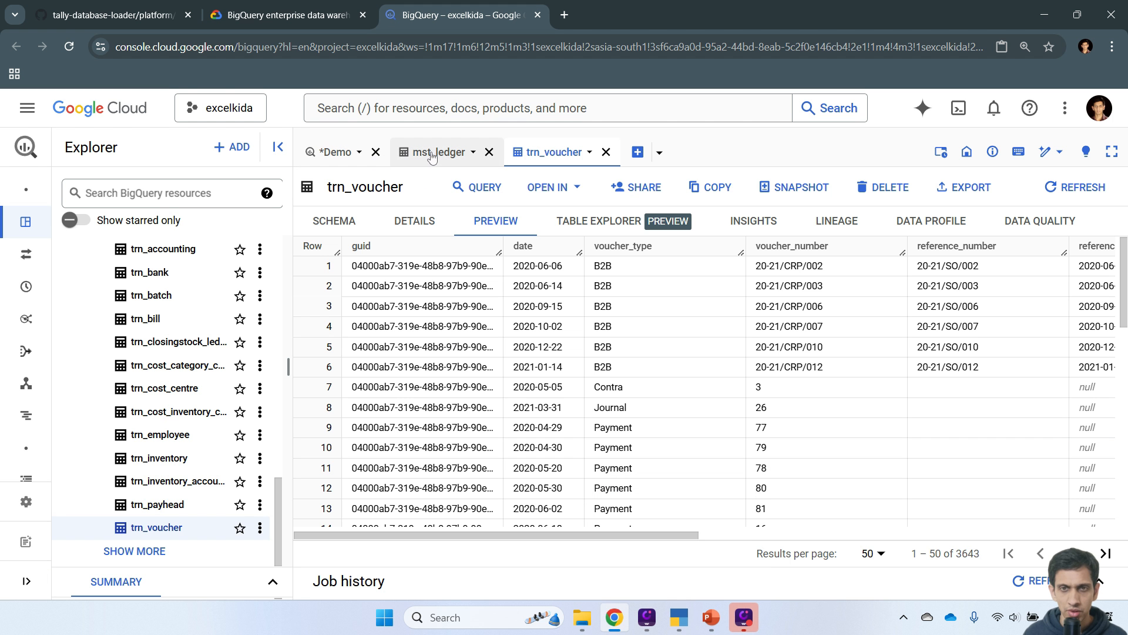
# Start a new query with select * at the end of the Demo script, leaving blank lines below it.
pyautogui.click(351, 154)
pyautogui.click(434, 386)
pyautogui.write('select')
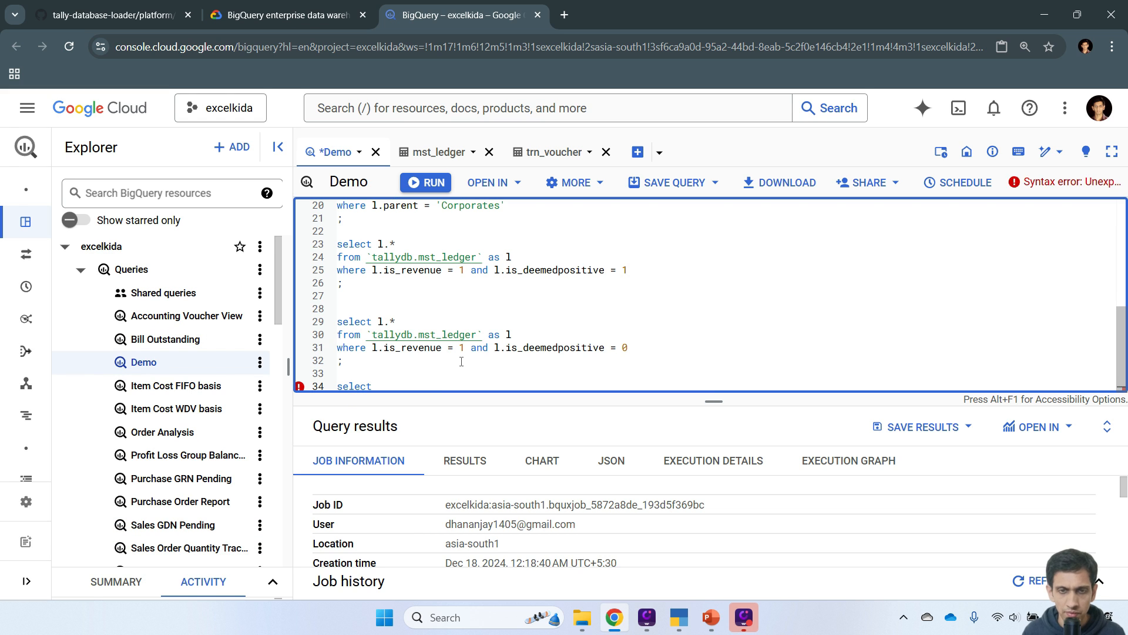
pyautogui.press('Return')
pyautogui.press('Return')
pyautogui.press('Return')
pyautogui.press('Up')
pyautogui.press('Up')
pyautogui.press('Up')
pyautogui.press('End')
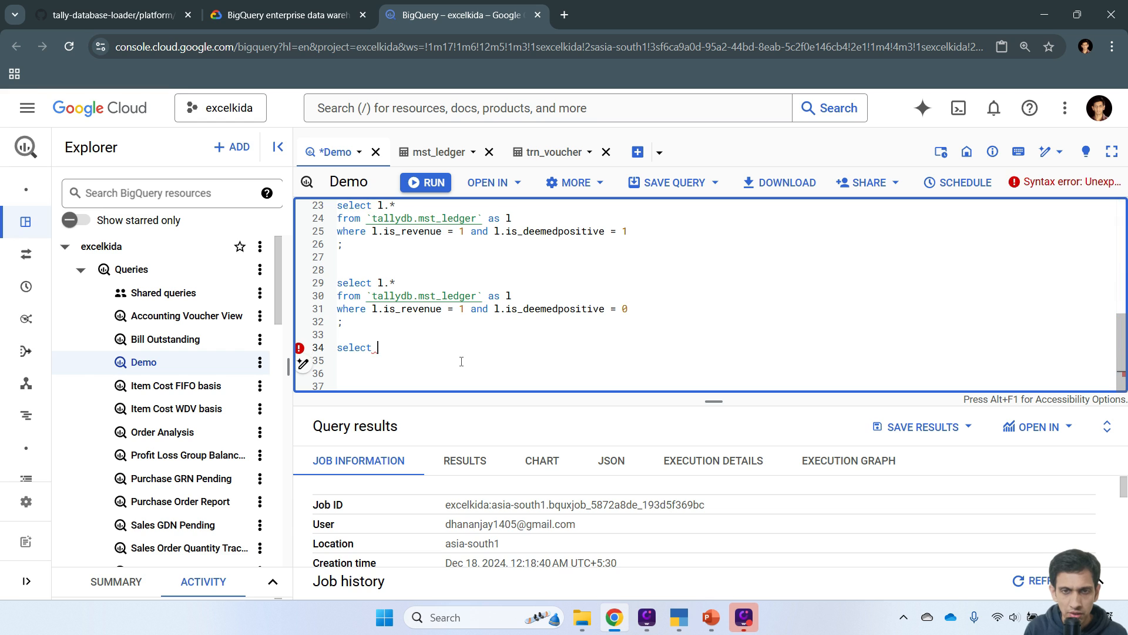
pyautogui.write('*')
pyautogui.press('Down')
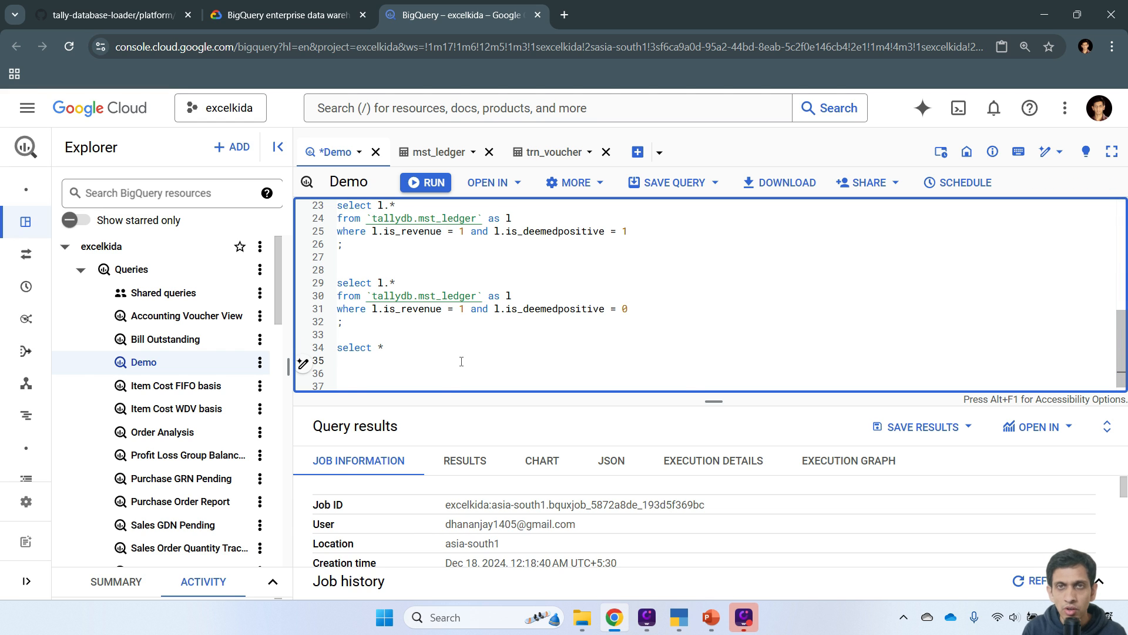
# Add the from clause for `tallydb.trn_voucher` with the alias v to the new query.
pyautogui.write('from ')
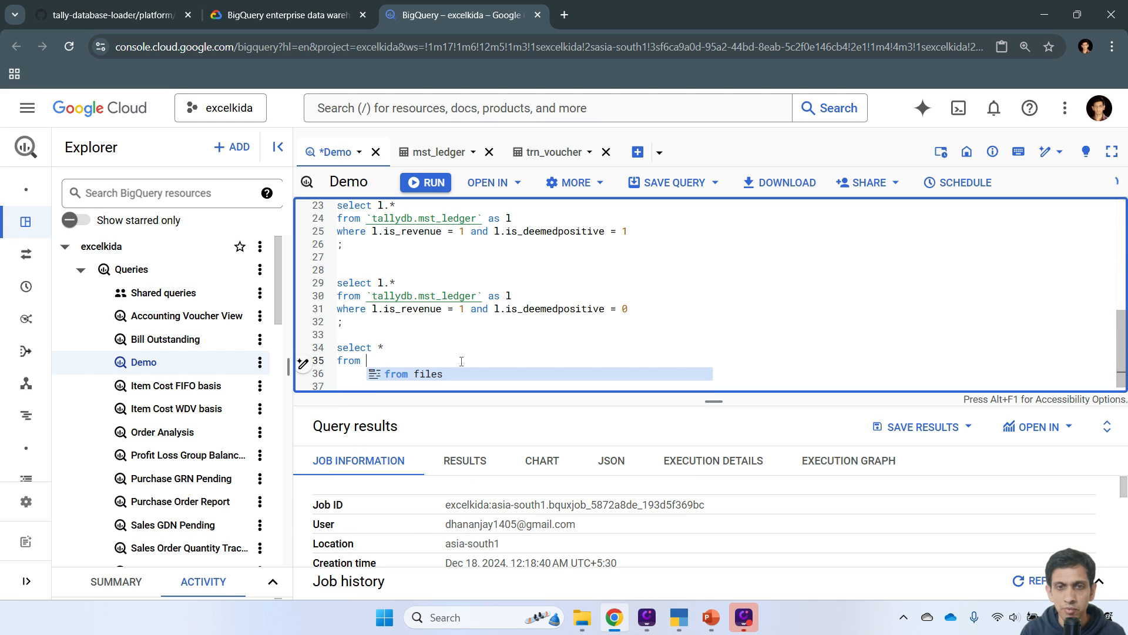
pyautogui.write('trn_vouc')
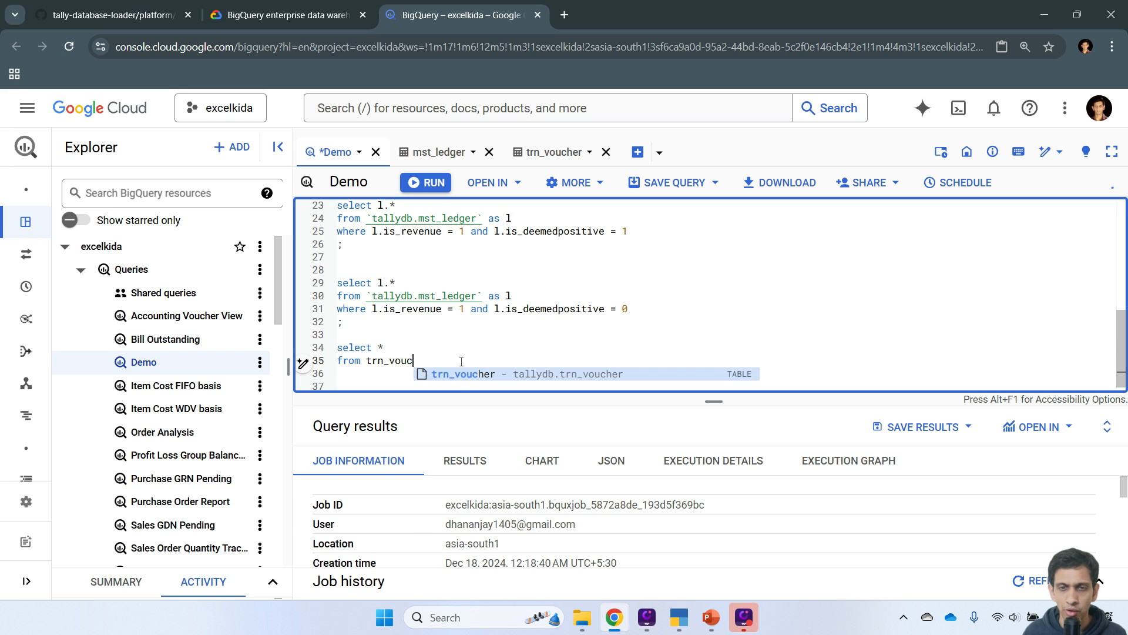
pyautogui.press('Tab')
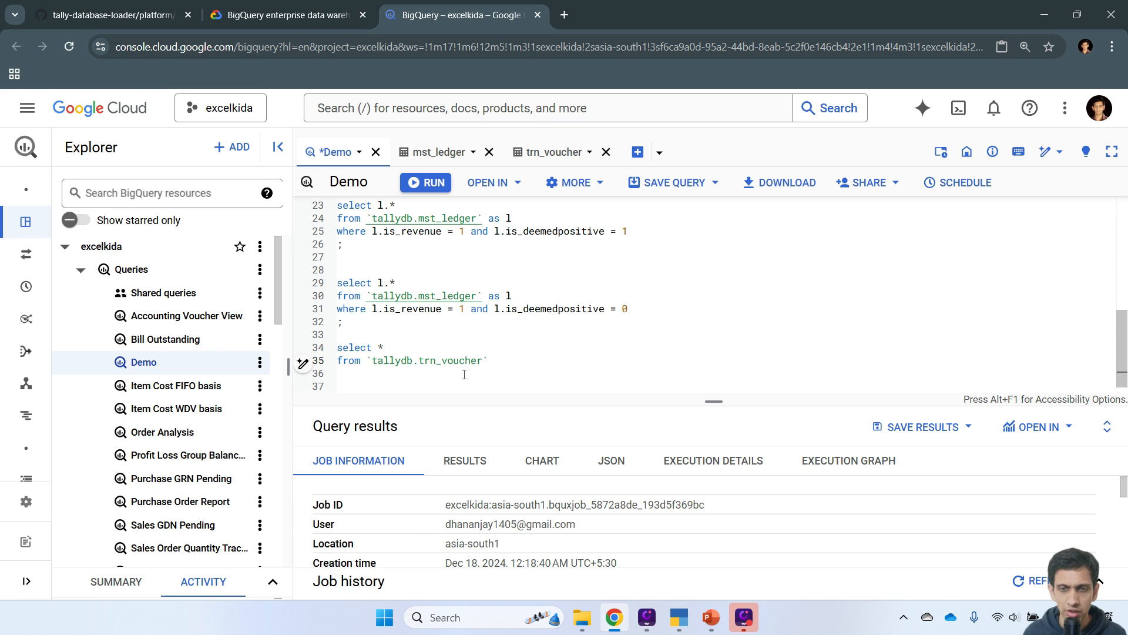
pyautogui.write('as v')
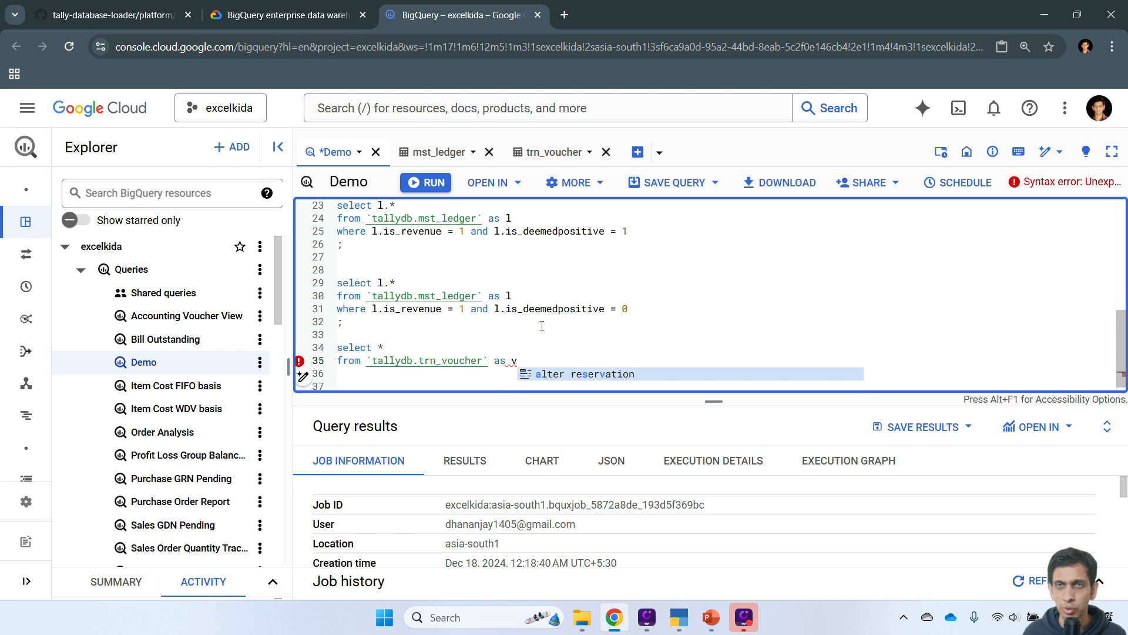
pyautogui.press('Escape')
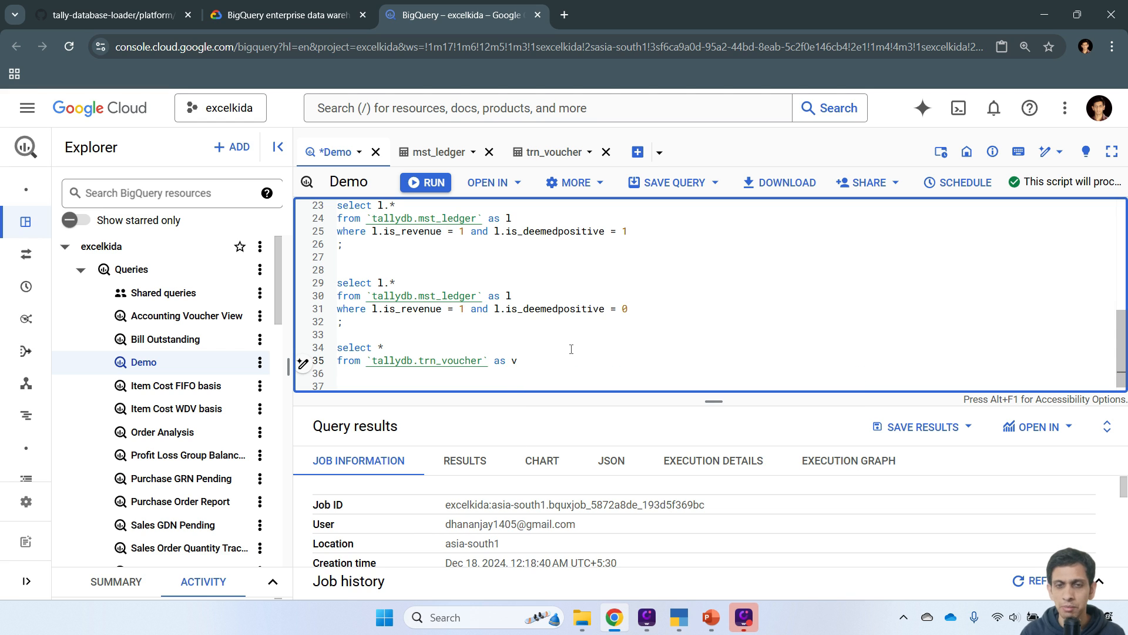
# Replace the asterisk in the trn_voucher query with the columns v.date and v.voucher_number.
pyautogui.click(571, 349)
pyautogui.press('BackSpace')
pyautogui.write('v.')
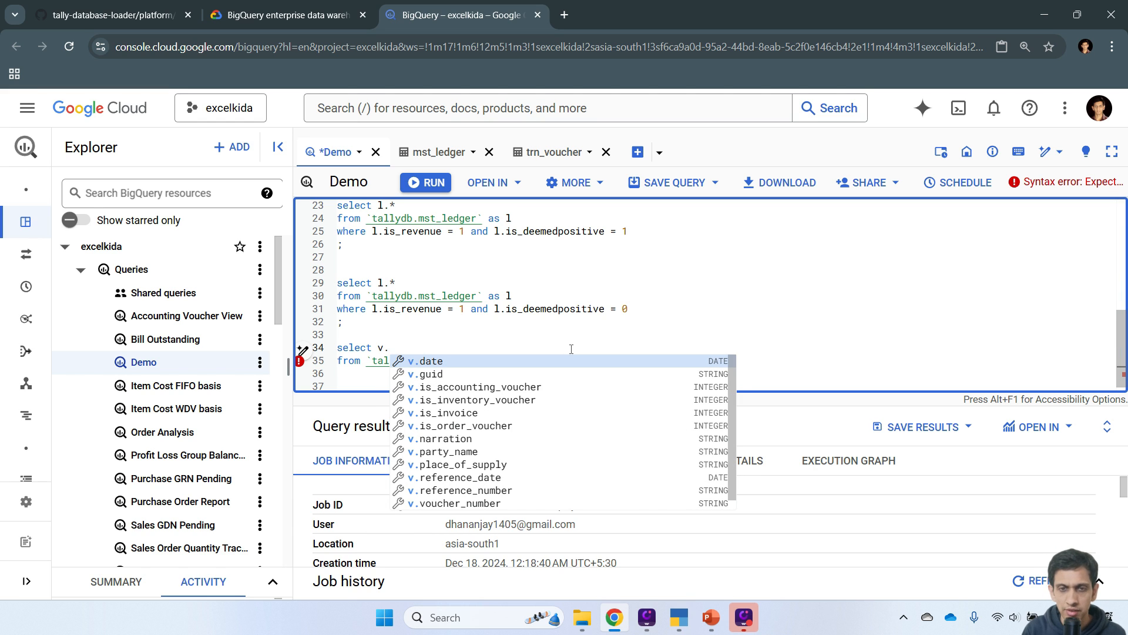
pyautogui.write('d')
pyautogui.press('Return')
pyautogui.write(', v')
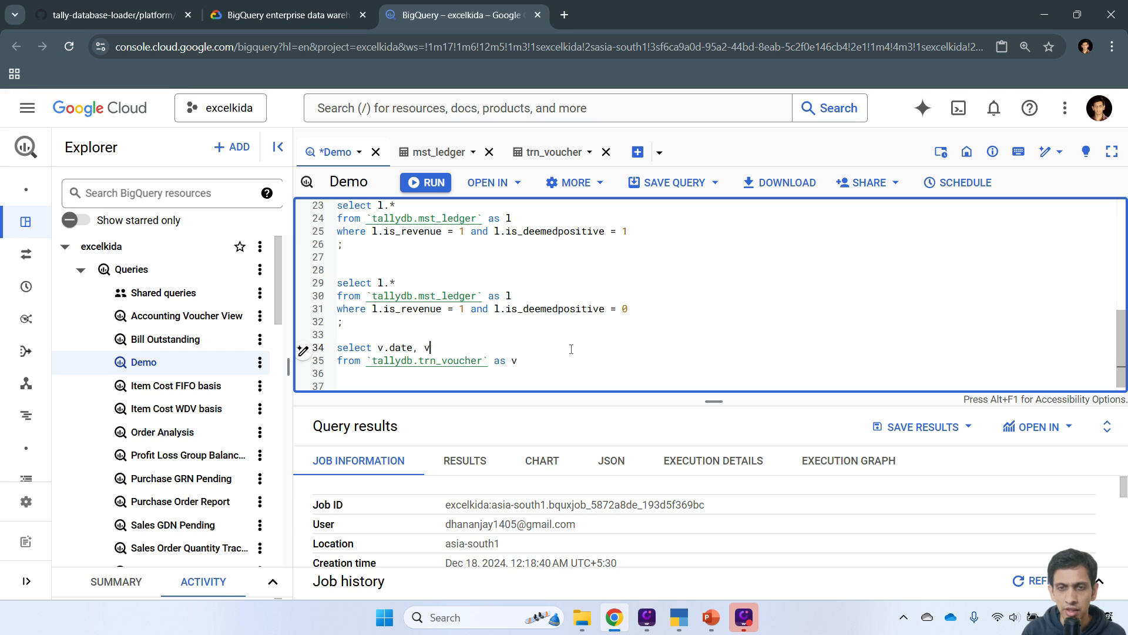
pyautogui.write('.vouc')
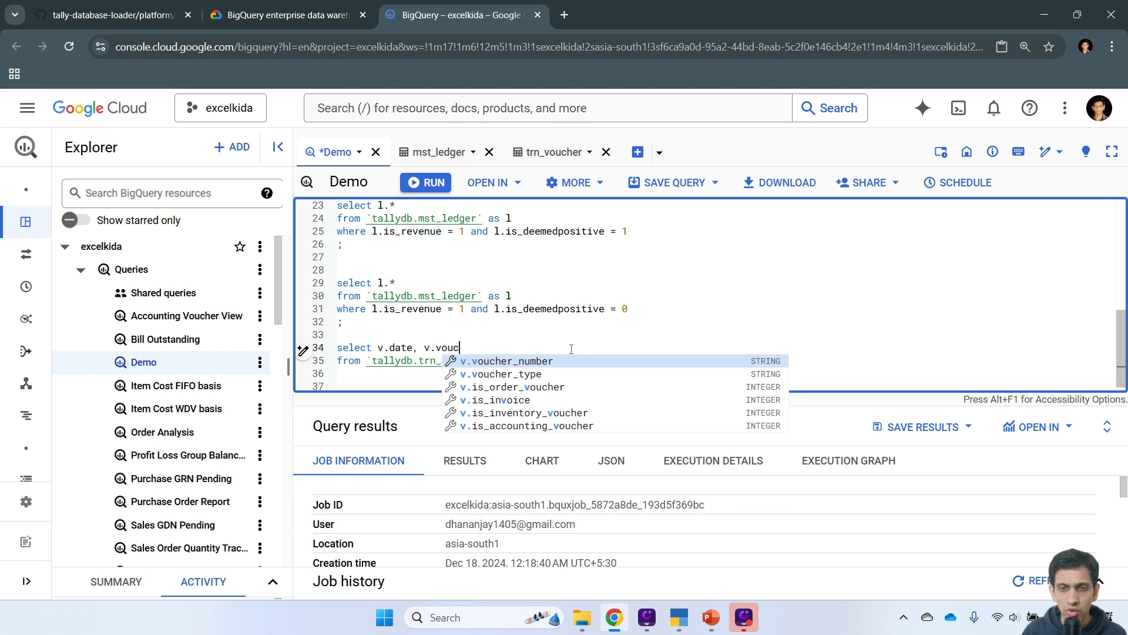
pyautogui.press('Return')
# Add v.voucher_number as the third column of the trn_voucher query.
pyautogui.write(', v.')
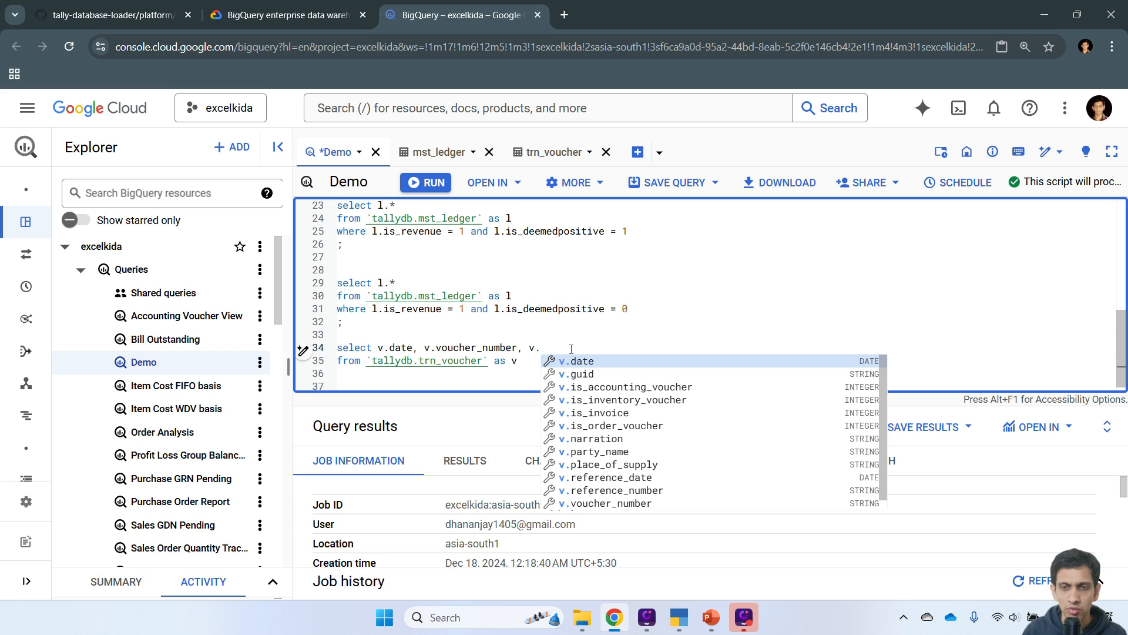
pyautogui.write('numb')
pyautogui.press('Escape')
pyautogui.press('BackSpace')
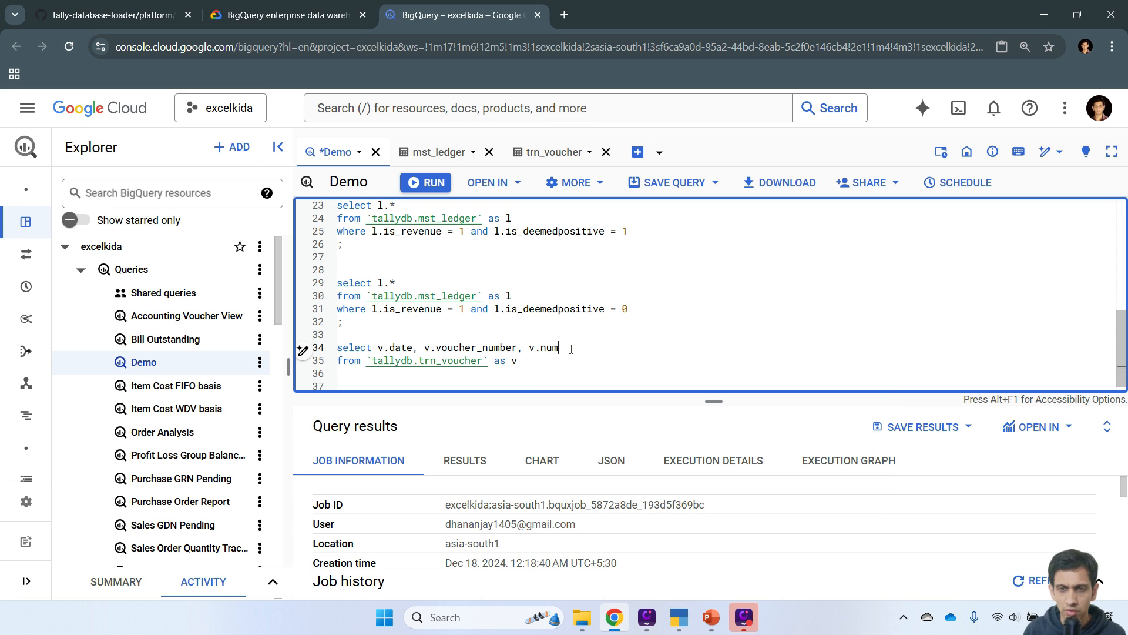
pyautogui.press('BackSpace')
pyautogui.press('BackSpace')
pyautogui.press('BackSpace')
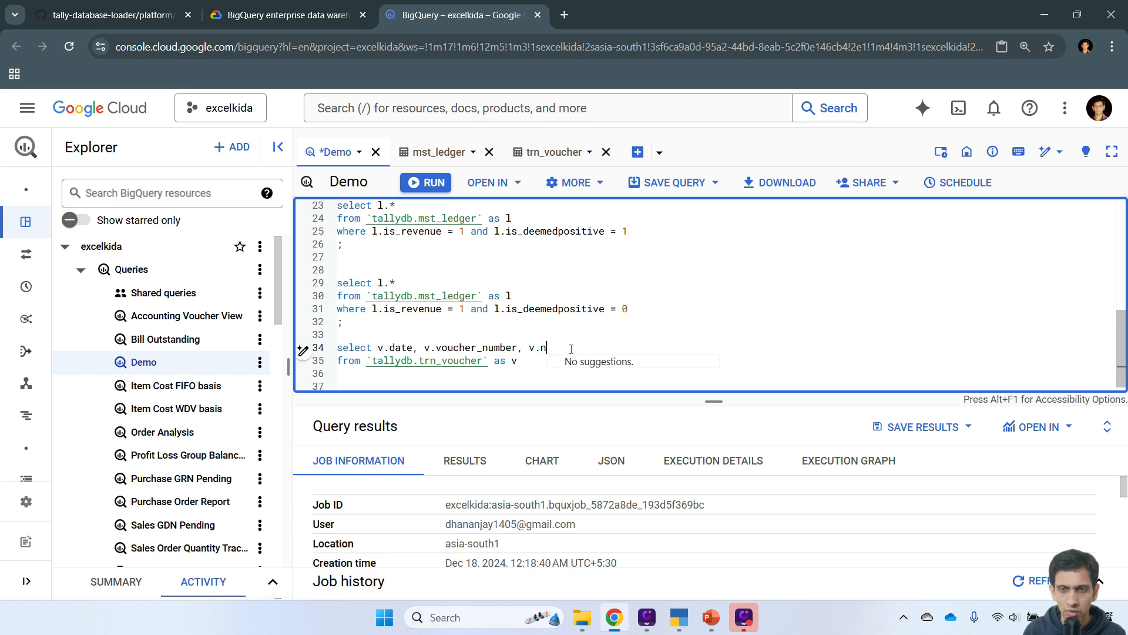
pyautogui.write('voucher_')
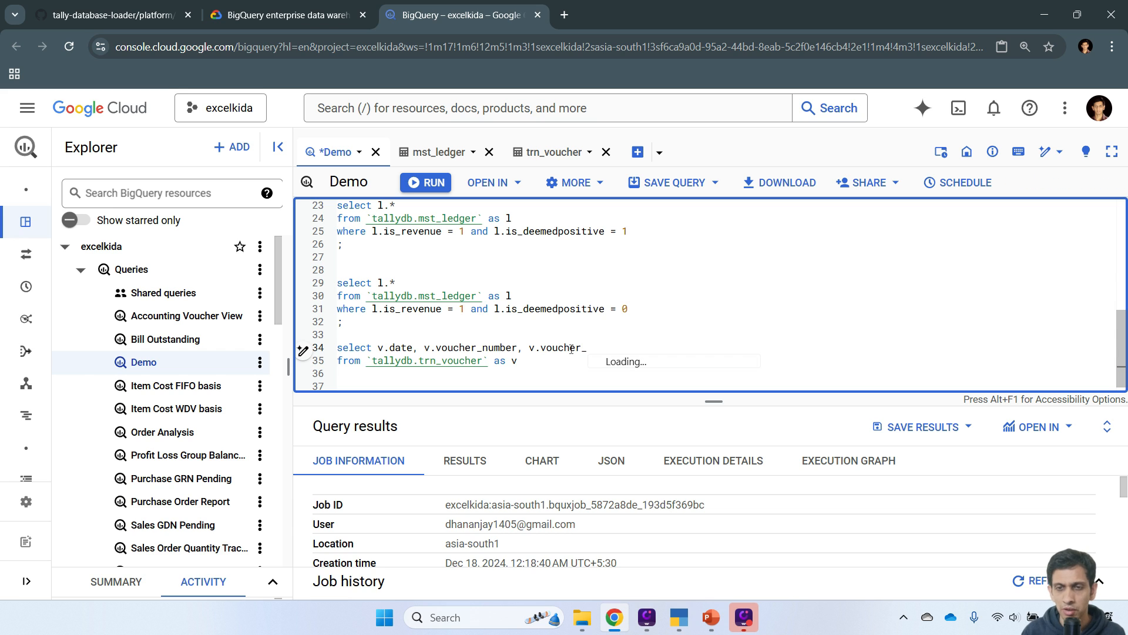
pyautogui.press('Return')
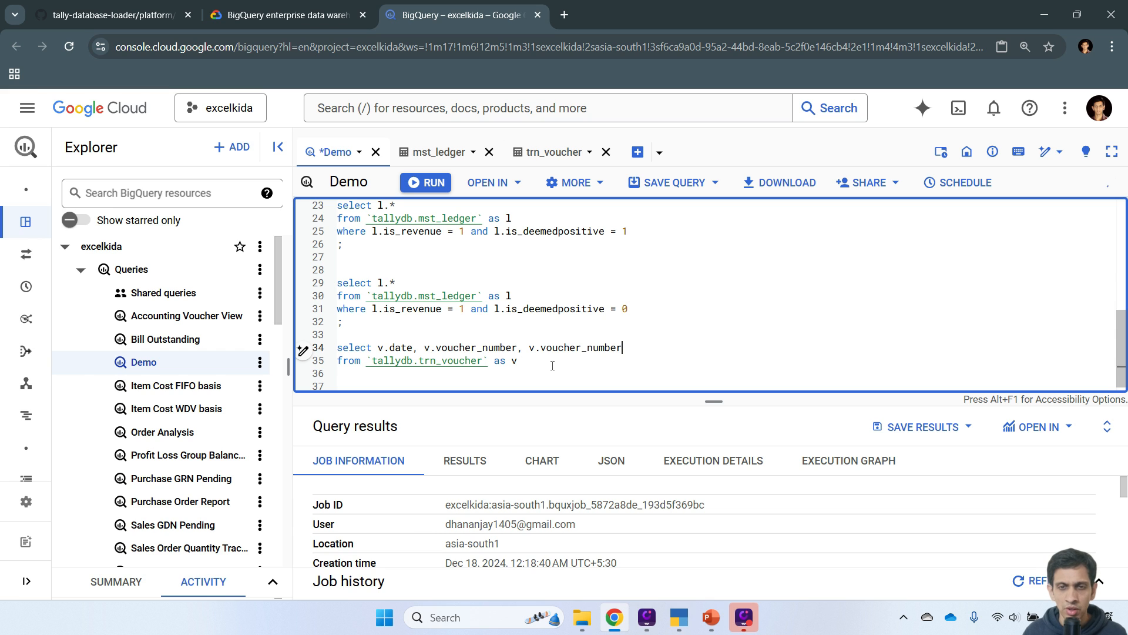
# End the trn_voucher query with a semicolon and run only that query.
pyautogui.click(465, 375)
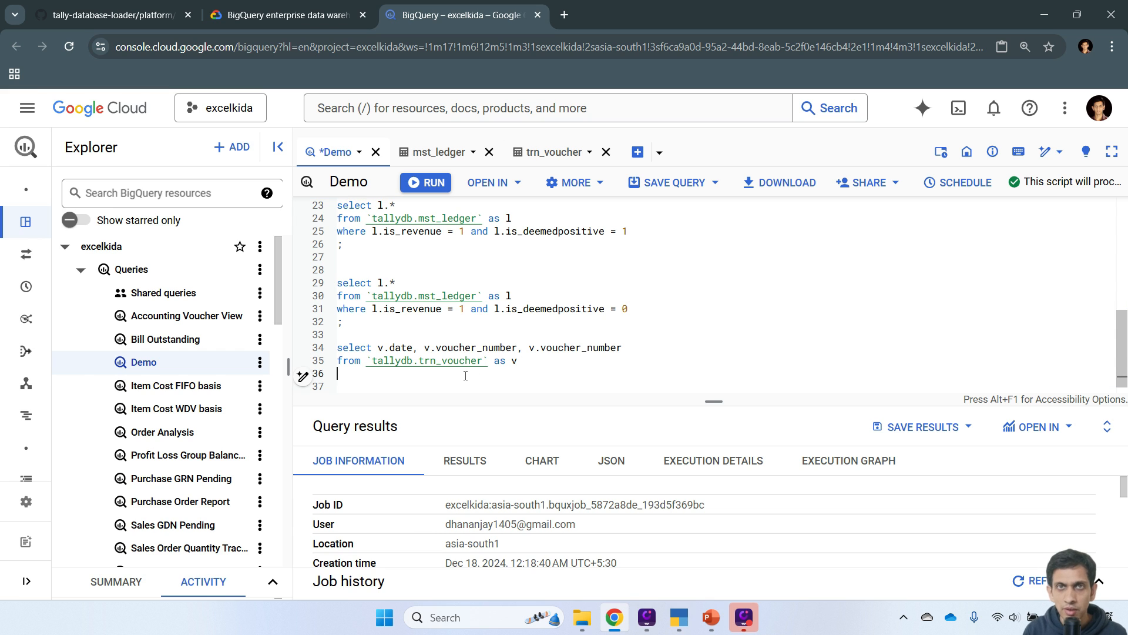
pyautogui.write(';')
pyautogui.moveTo(466, 376); pyautogui.dragTo(336, 348)
pyautogui.click(418, 183)
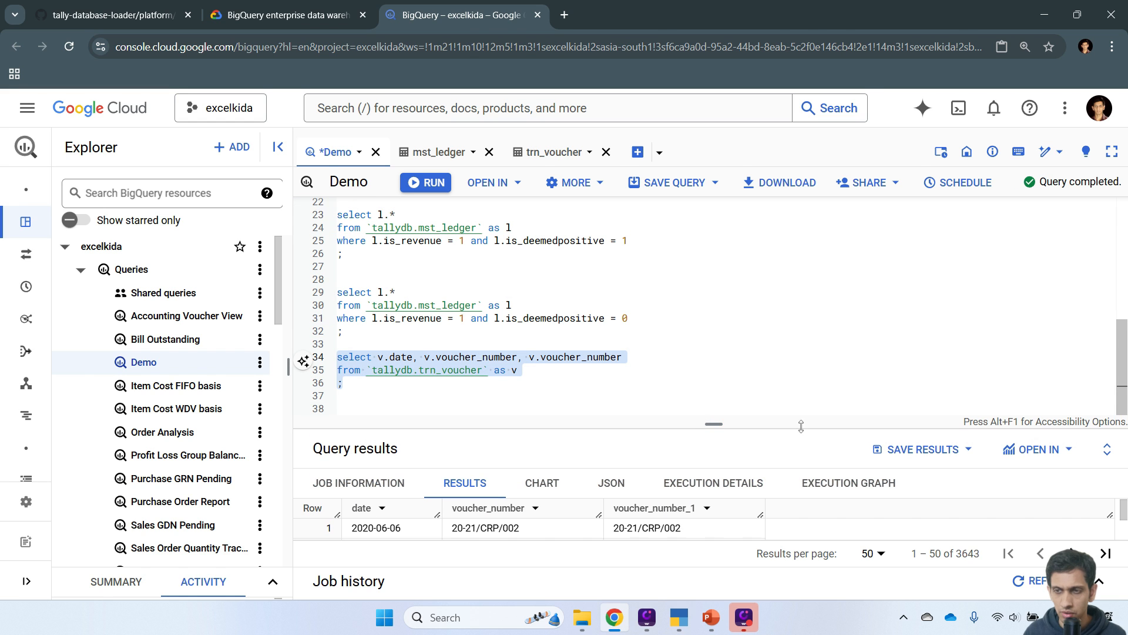
# Enlarge the results area to look through the returned vouchers and restore the split view.
pyautogui.click(1107, 426)
pyautogui.scroll(-2, 567, 387)
pyautogui.scroll(2, 567, 387)
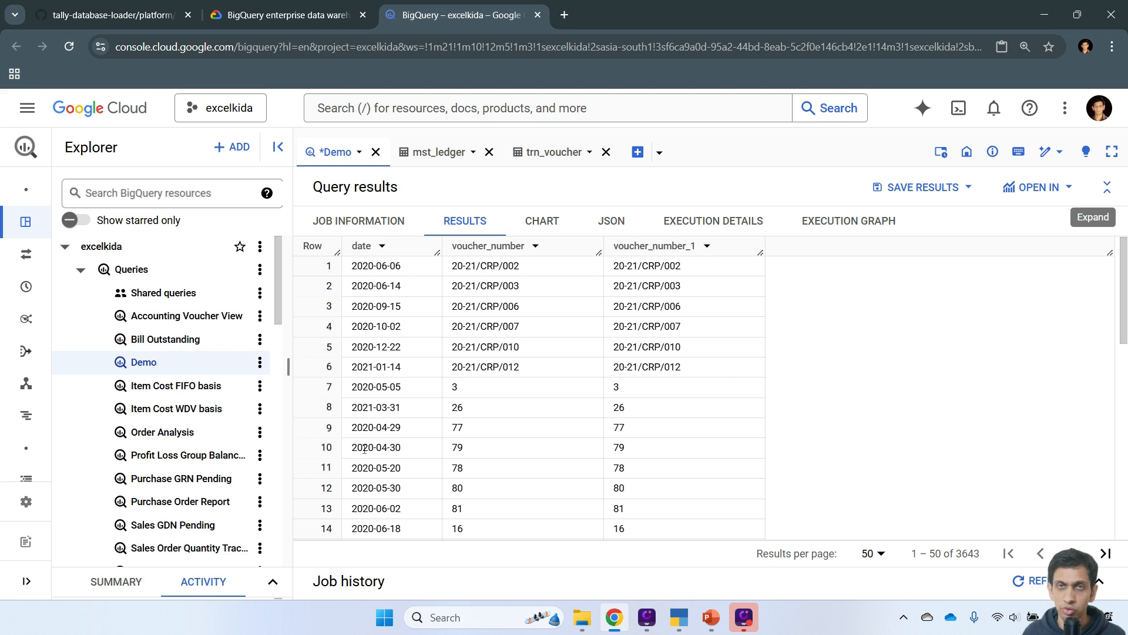
pyautogui.click(1107, 192)
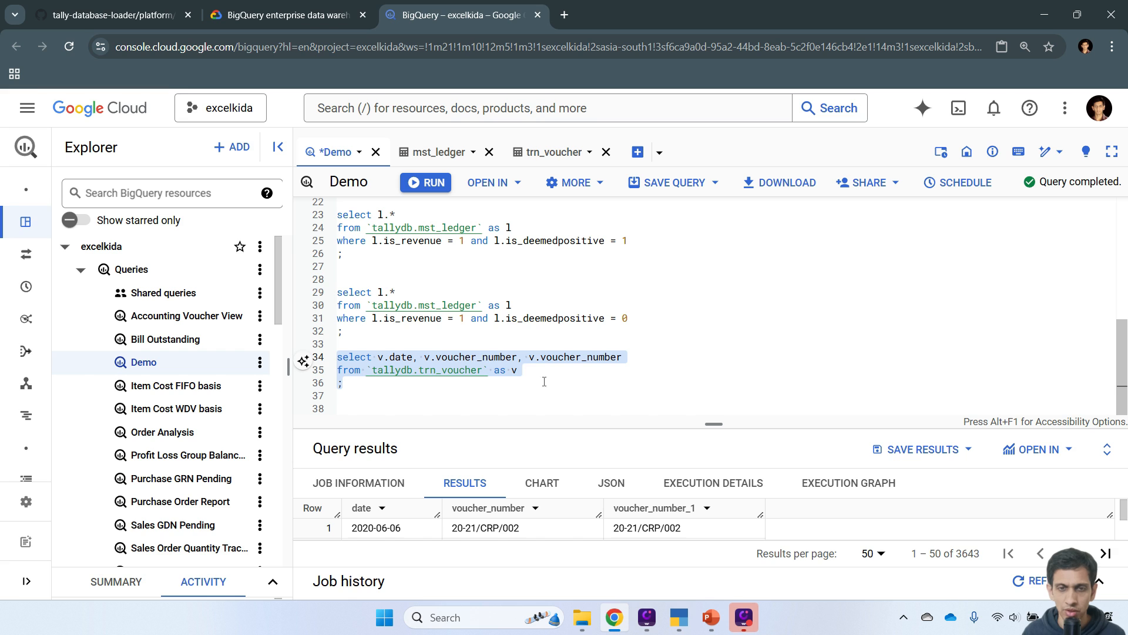
# Add the condition where v.date = '2020-04-30' to the trn_voucher query.
pyautogui.click(613, 368)
pyautogui.press('Return')
pyautogui.write('where v.date ')
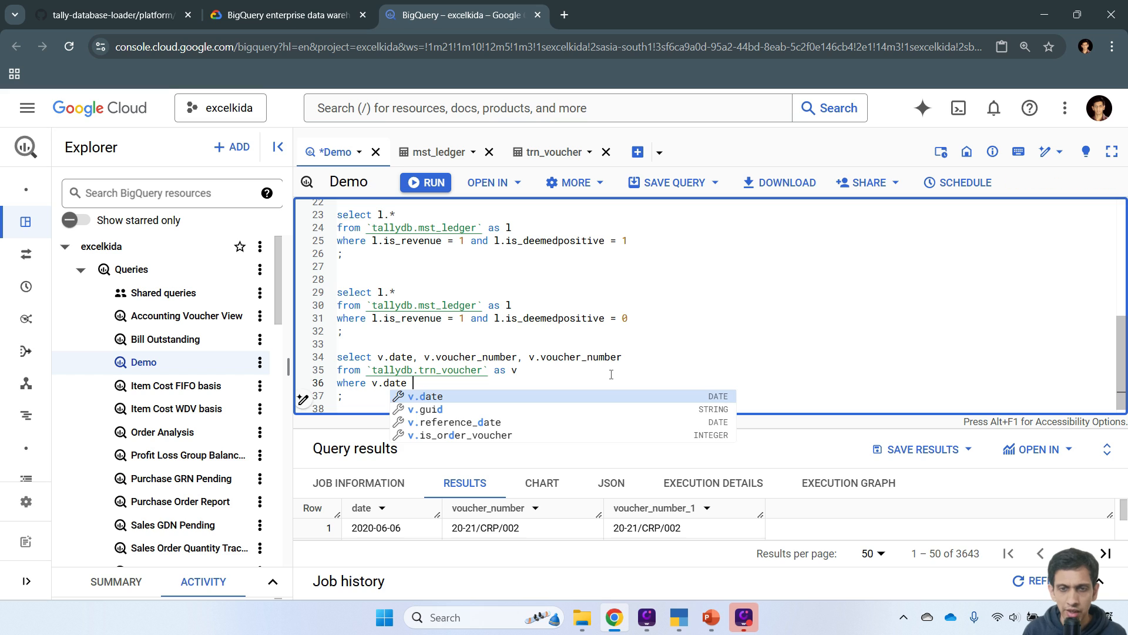
pyautogui.write("= ''")
pyautogui.press('Left')
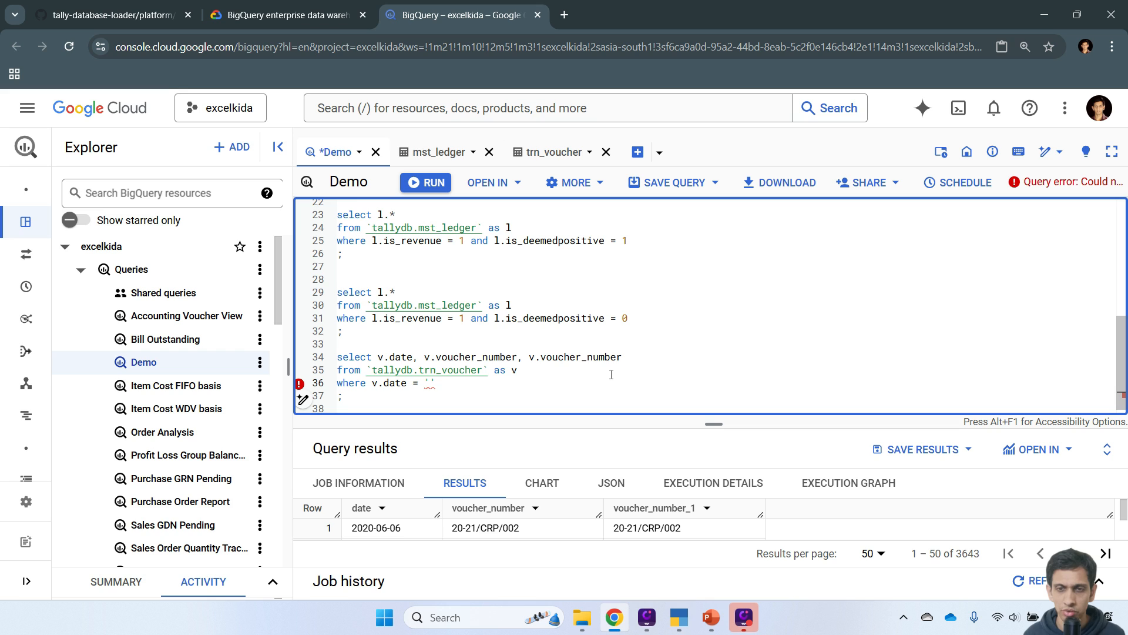
pyautogui.write('2020')
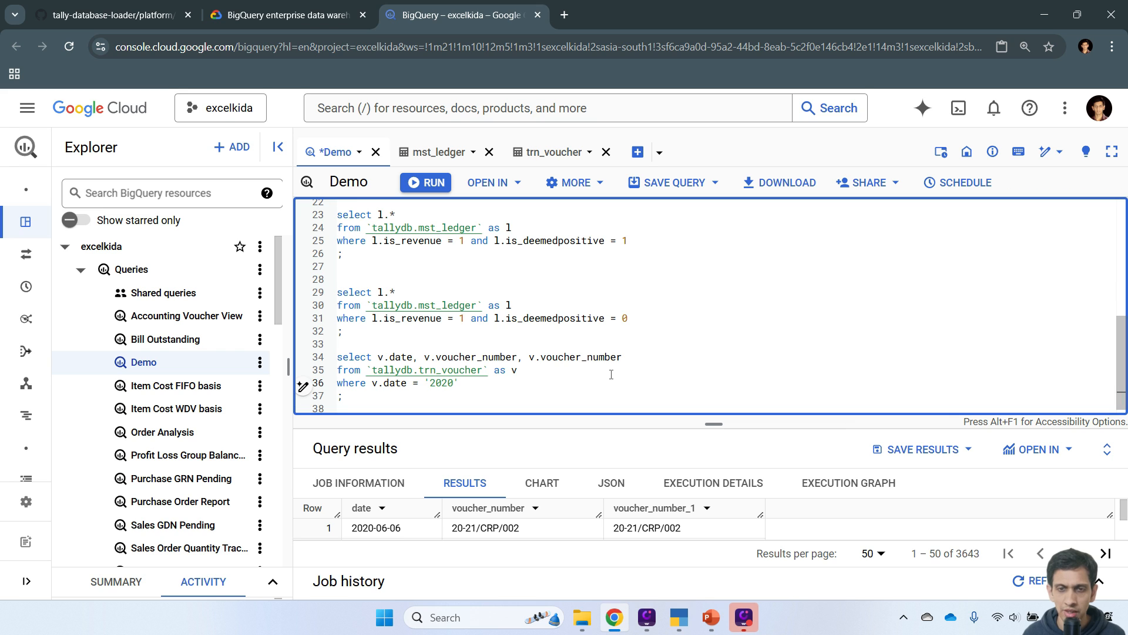
pyautogui.write('-04')
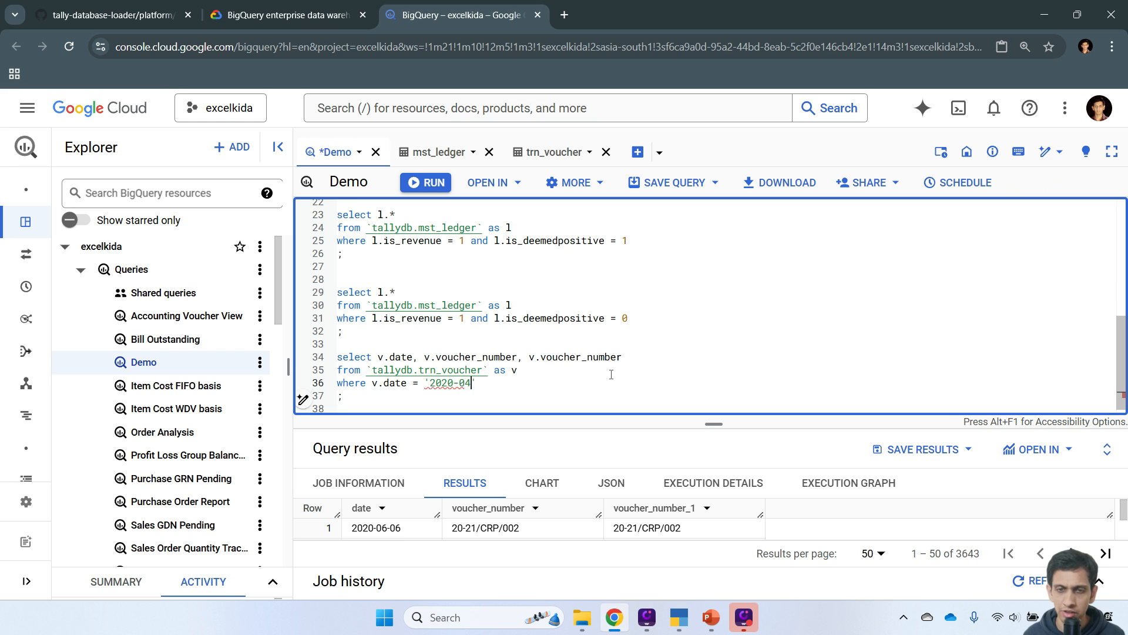
pyautogui.write('-30')
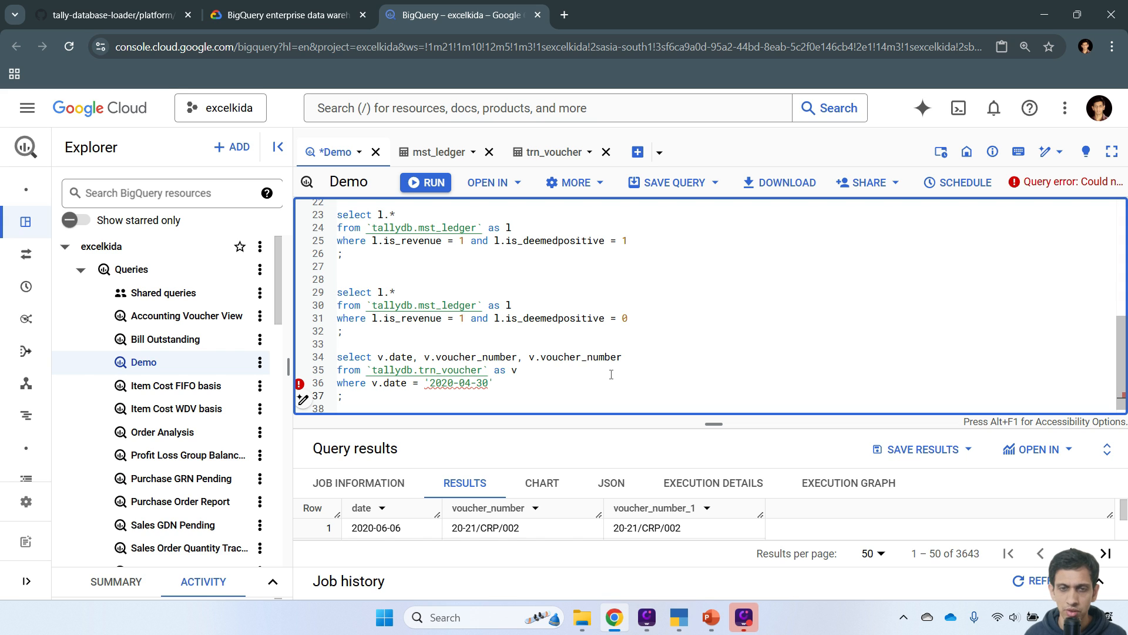
pyautogui.press('Down')
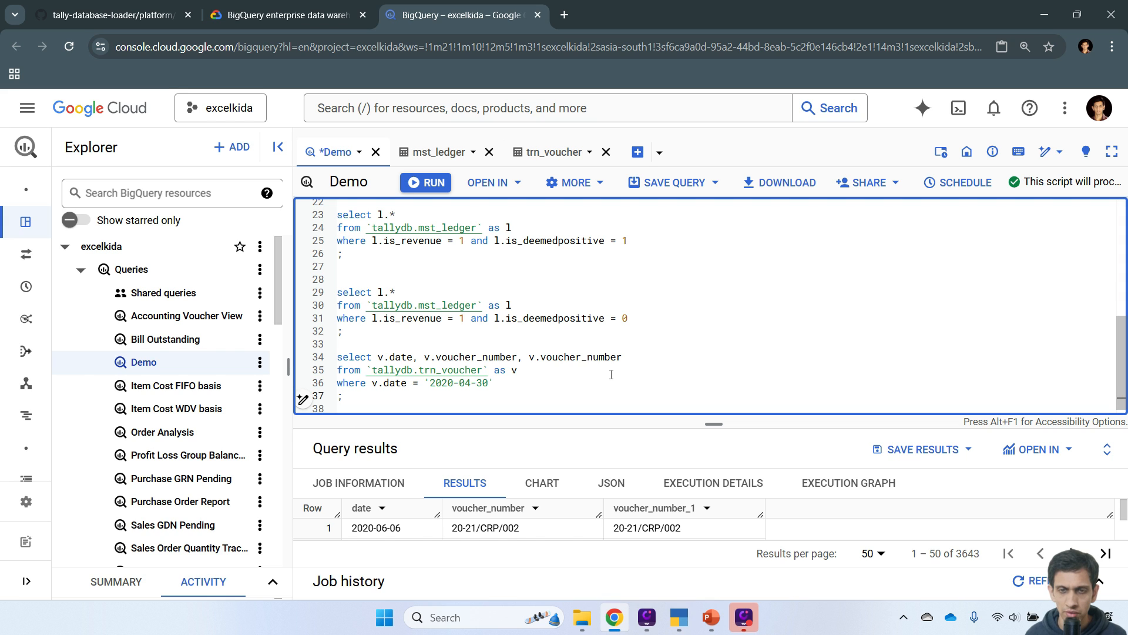
# Run only the date-filtered trn_voucher query and enlarge the results area.
pyautogui.hotkey('shift', 'Up')
pyautogui.hotkey('shift', 'Up')
pyautogui.hotkey('shift', 'Up')
pyautogui.hotkey('shift', 'Home')
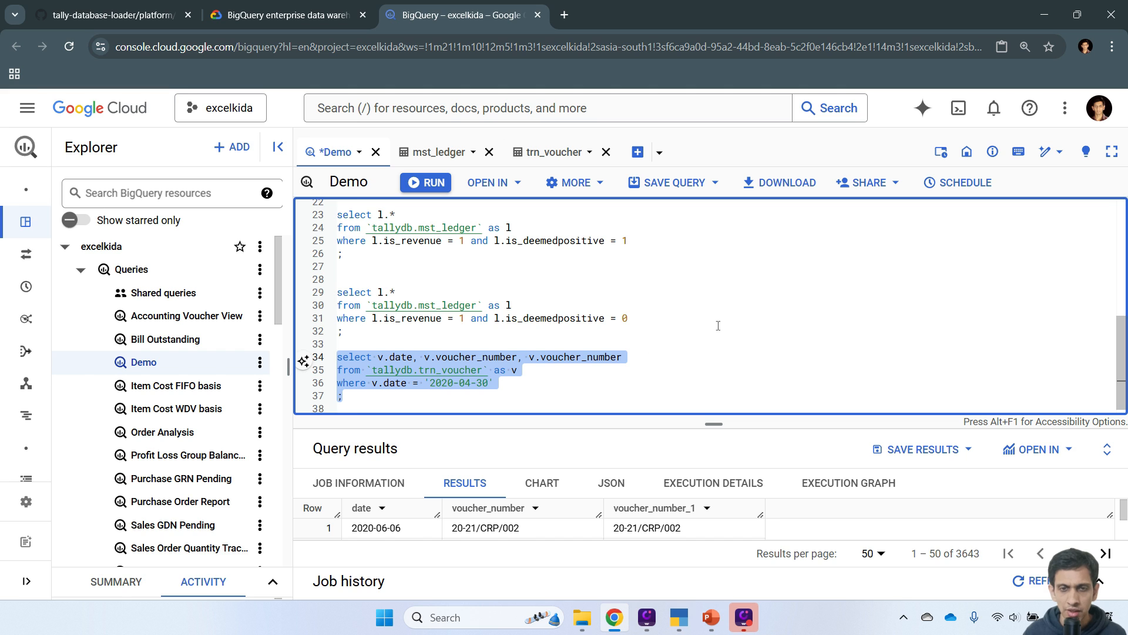
pyautogui.hotkey('ctrl', 'Return')
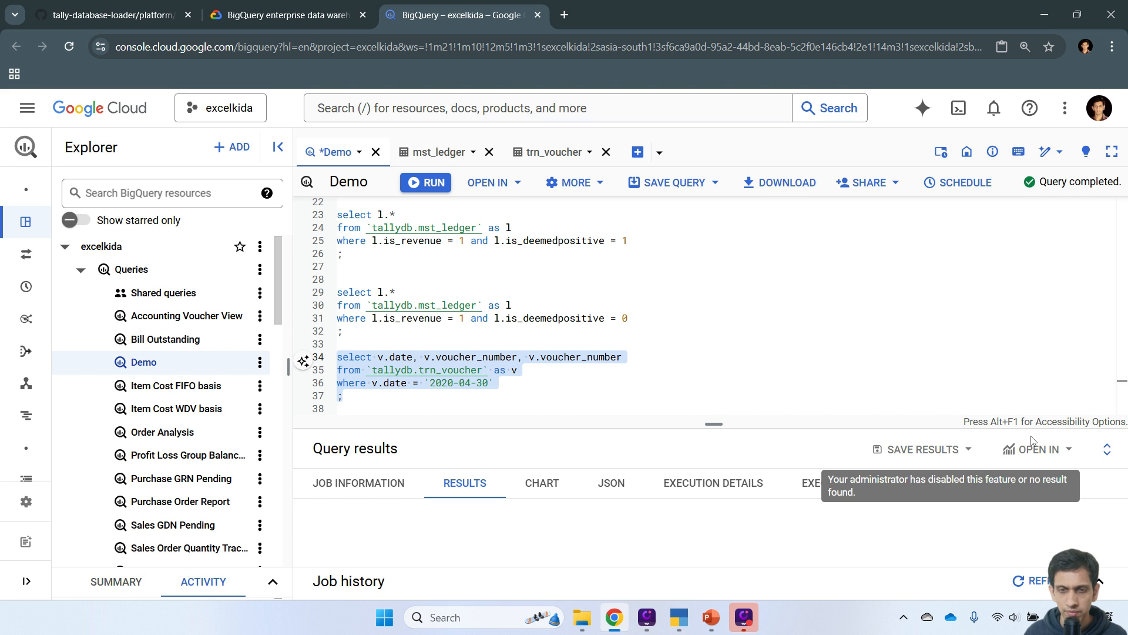
pyautogui.click(1107, 449)
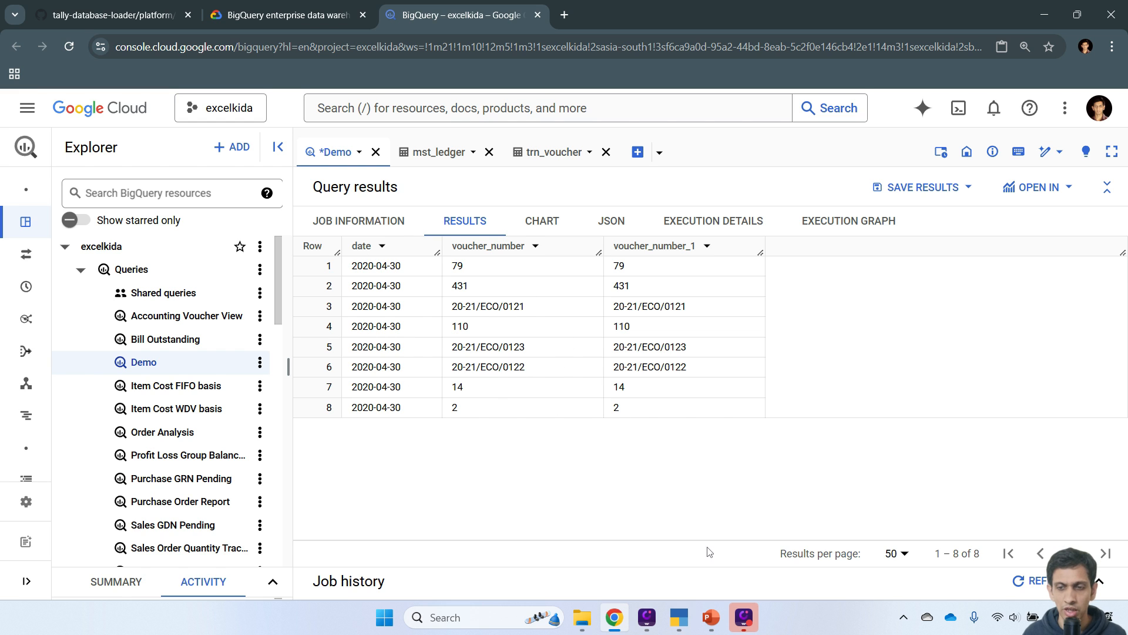
# Switch to TallyPrime, leave the Profit & Loss report and open the Day Book.
pyautogui.click(676, 630)
pyautogui.press('Escape')
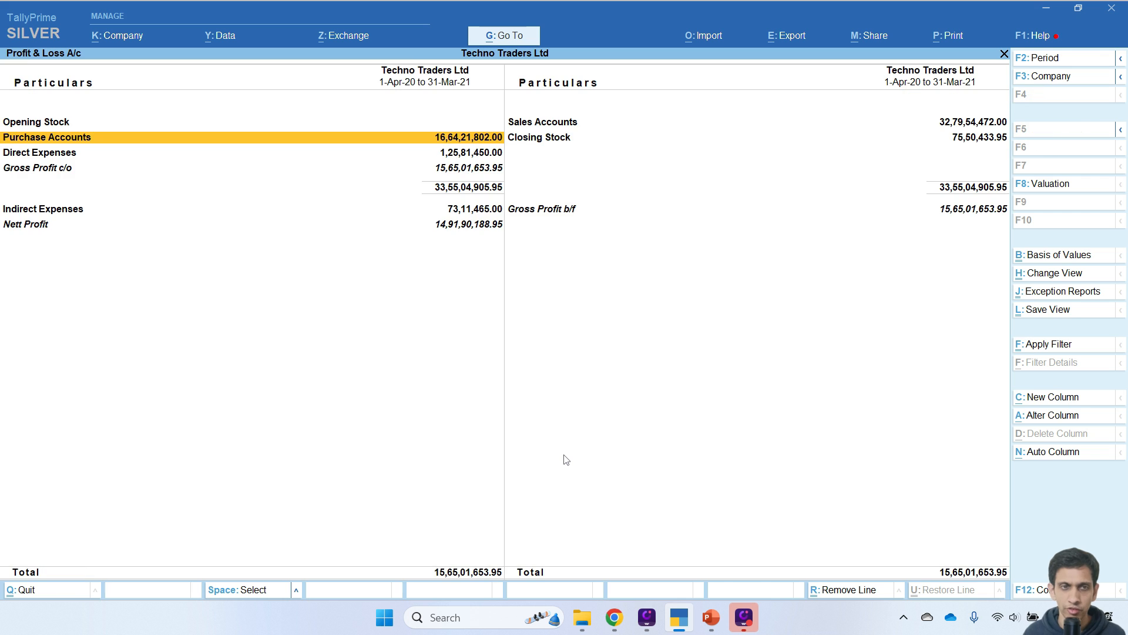
pyautogui.press('Escape')
pyautogui.hotkey('alt', 'g')
pyautogui.write('stat')
pyautogui.press('BackSpace')
pyautogui.press('BackSpace')
pyautogui.press('BackSpace')
pyautogui.press('BackSpace')
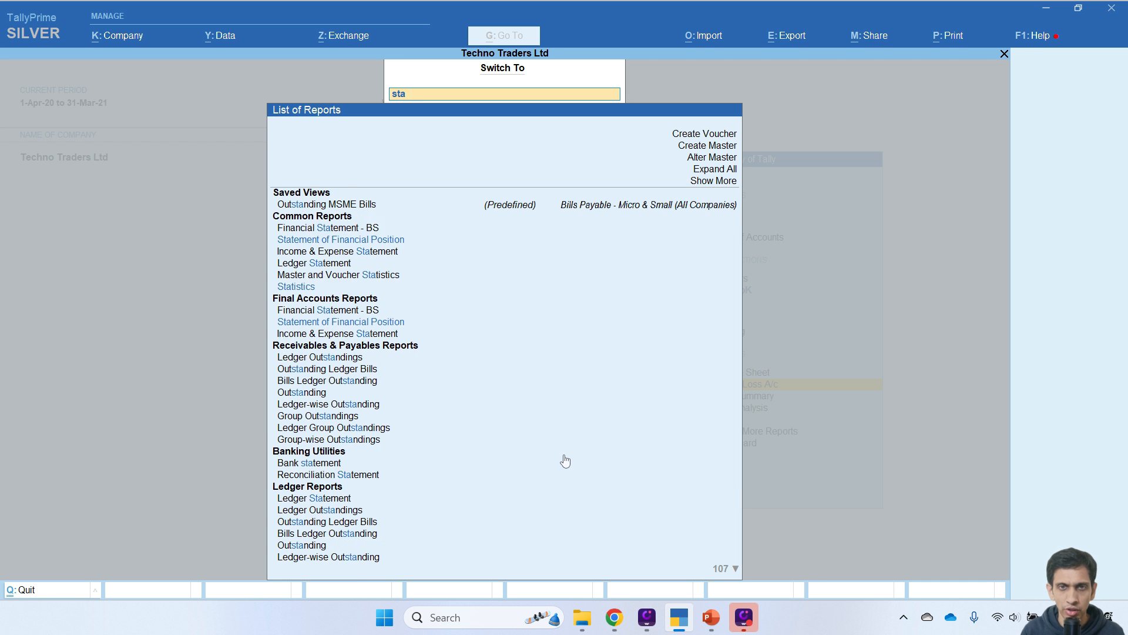
pyautogui.write('day')
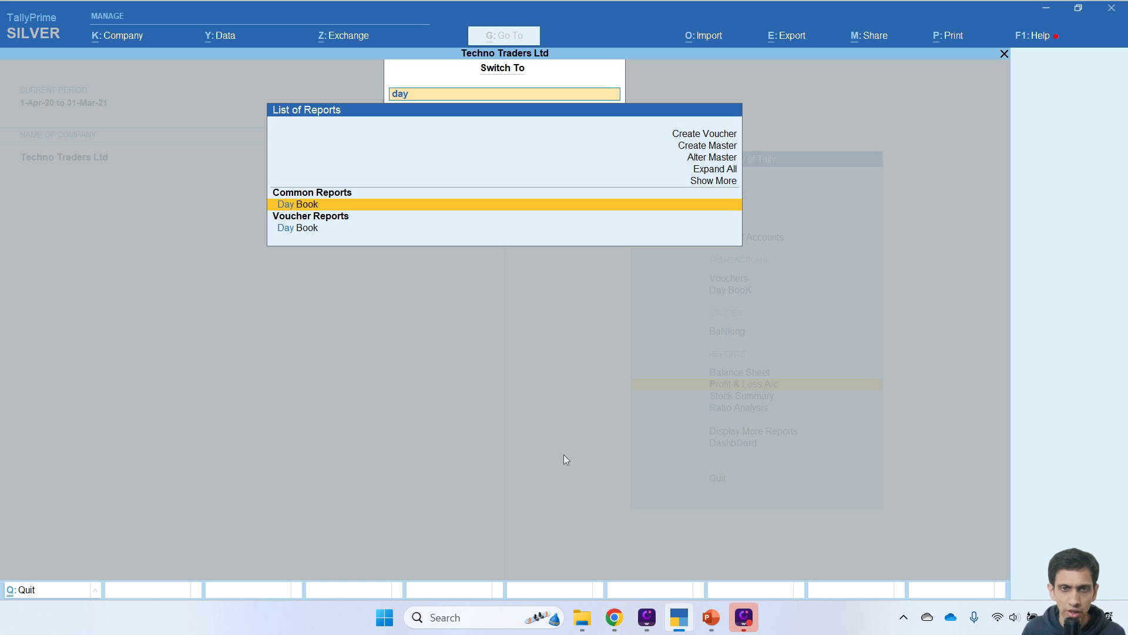
pyautogui.press('Return')
# Set the Day Book date to 30-4 and go through that day's vouchers.
pyautogui.press('F2')
pyautogui.write('30-4')
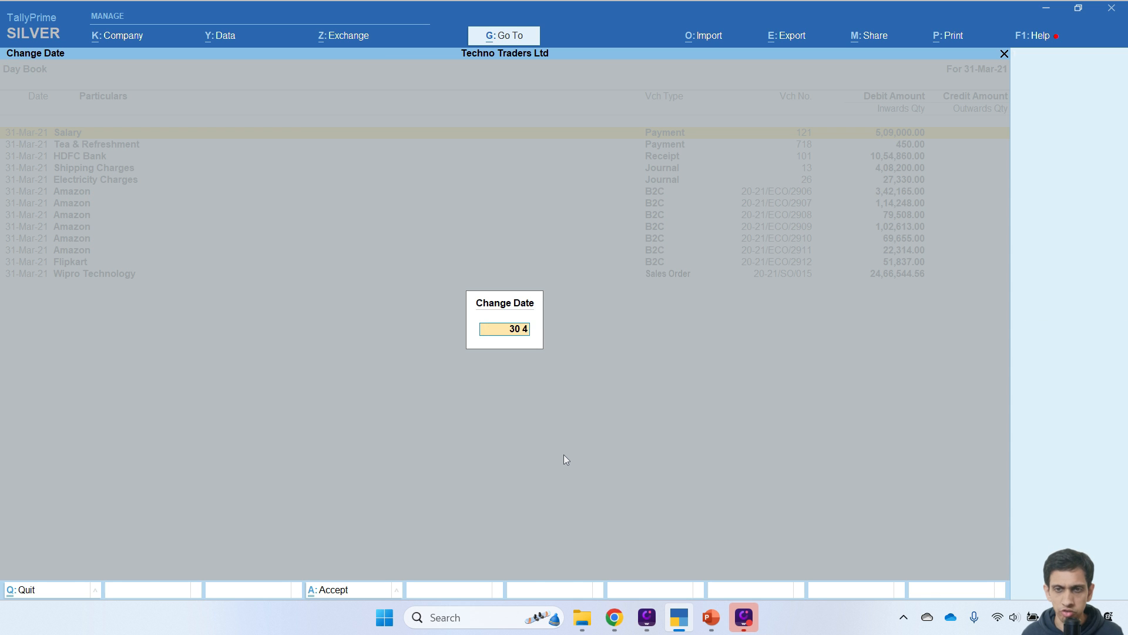
pyautogui.press('Return')
pyautogui.press('Down')
pyautogui.press('Down')
pyautogui.press('Down')
pyautogui.press('Down')
pyautogui.press('Down')
pyautogui.press('Down')
pyautogui.press('Down')
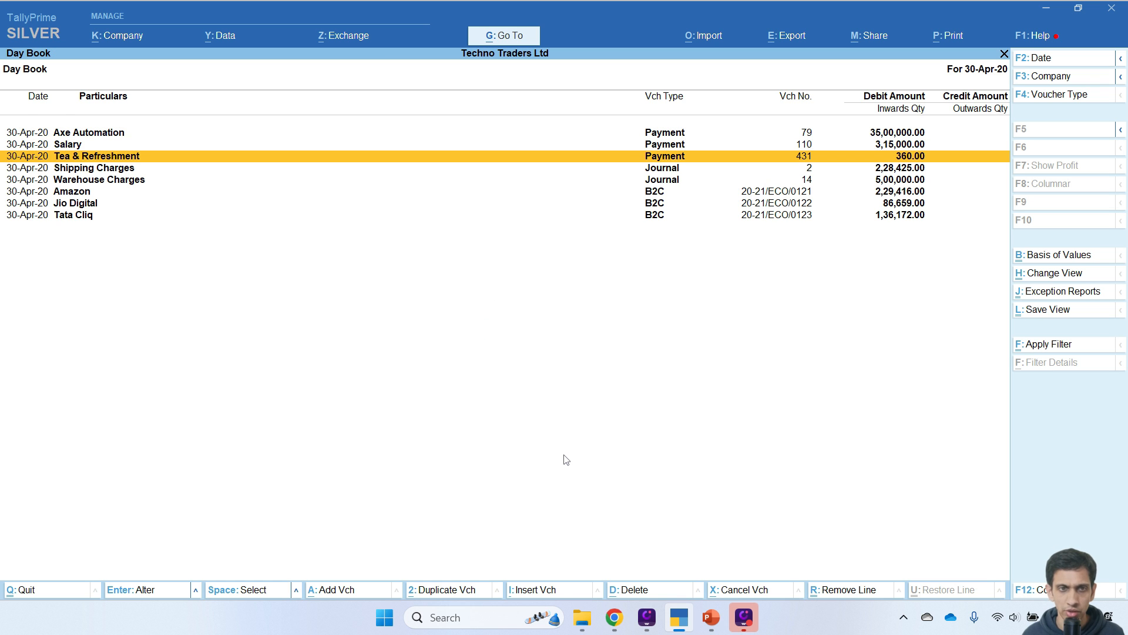
# Switch back to BigQuery and copy the name, parent query on tallydb.mst_group below the date-filtered trn_voucher query.
pyautogui.hotkey('alt', 'Tab')
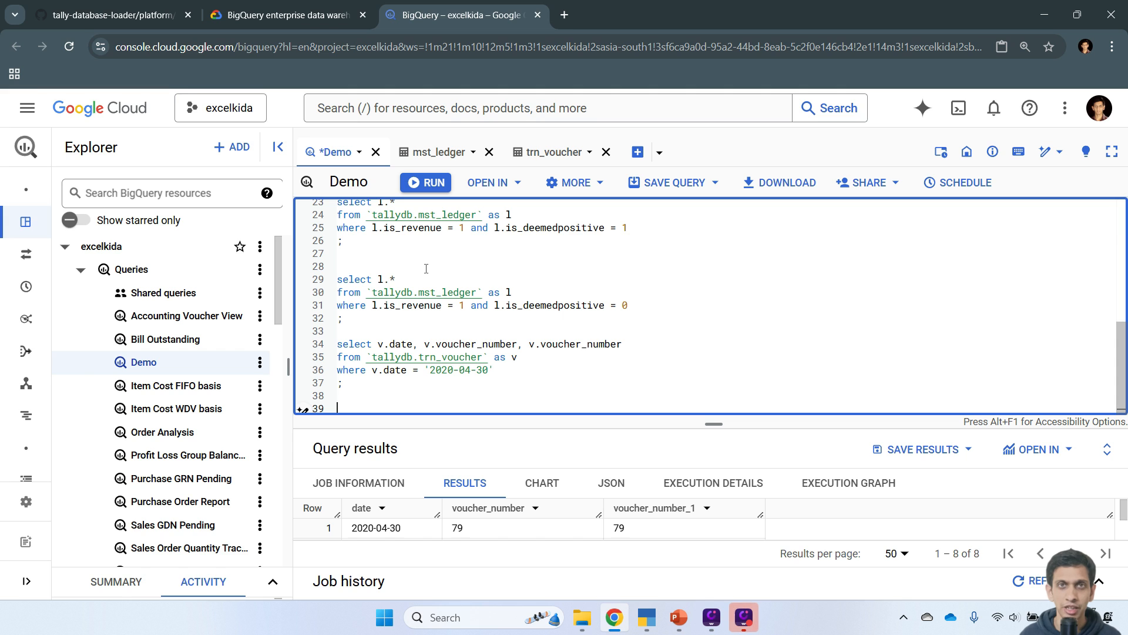
pyautogui.scroll(8, 327, 300)
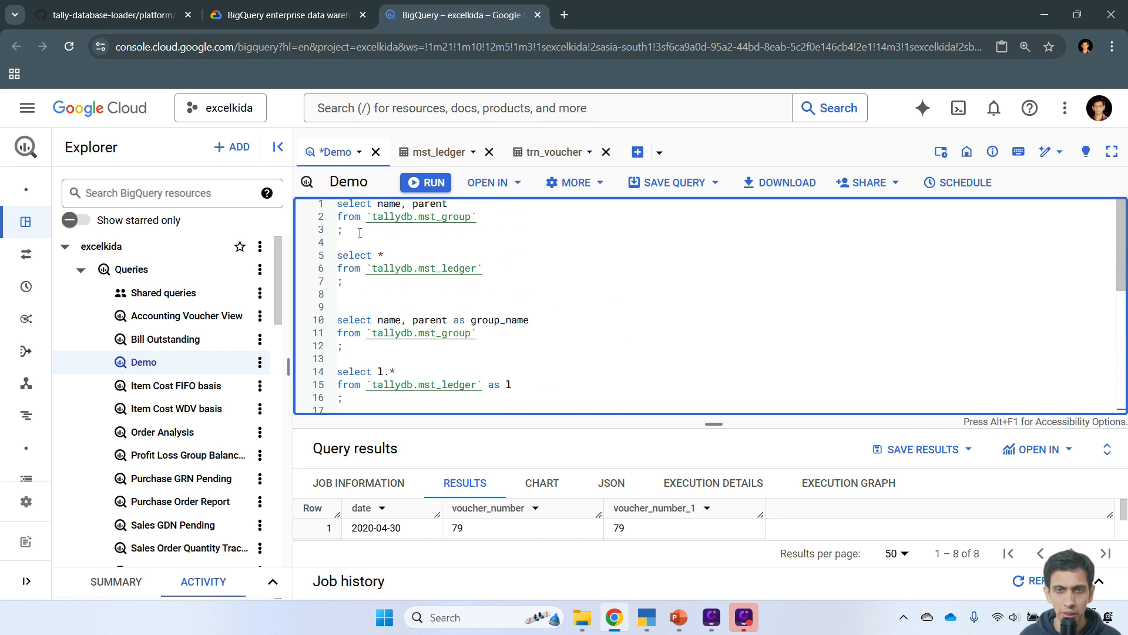
pyautogui.moveTo(360, 236); pyautogui.dragTo(338, 203)
pyautogui.hotkey('ctrl', 'c')
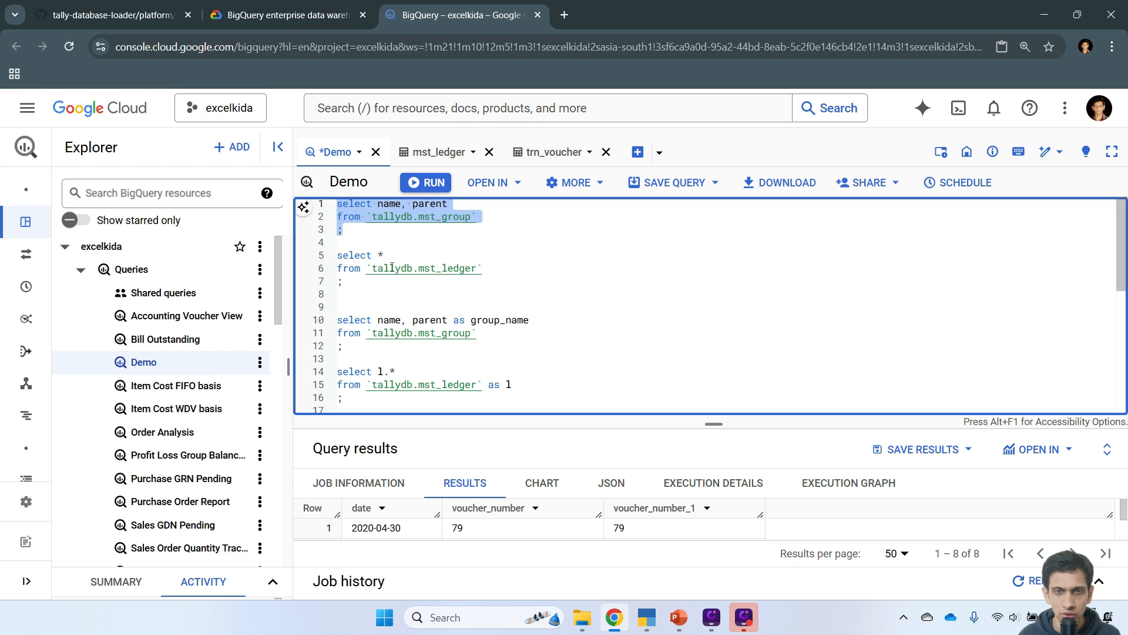
pyautogui.scroll(-8, 385, 246)
pyautogui.click(373, 394)
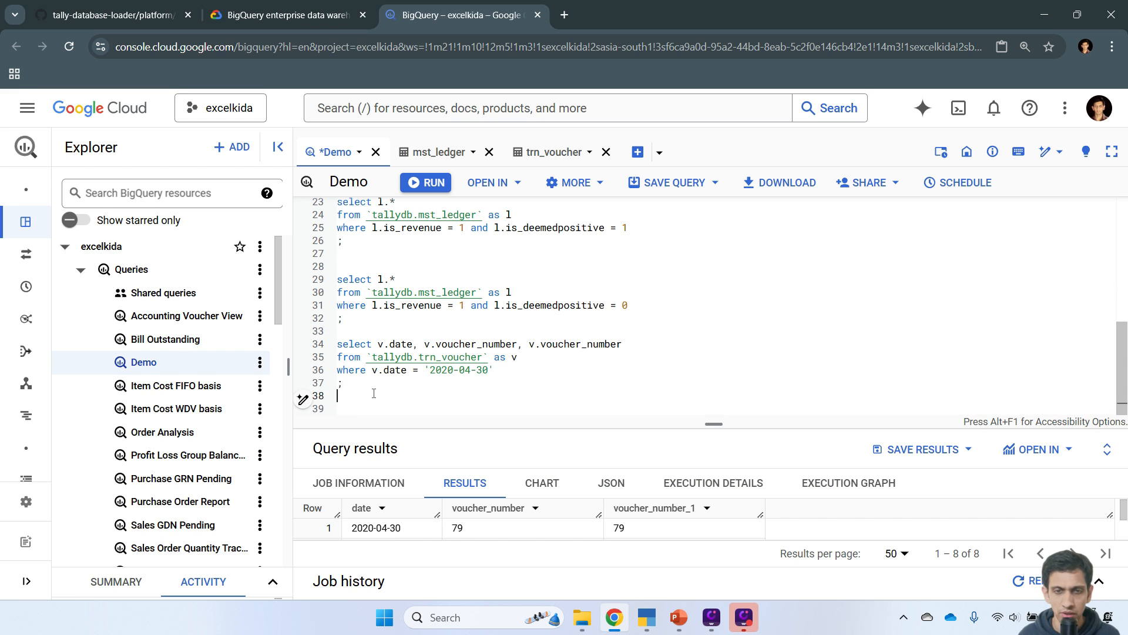
pyautogui.press('Return')
pyautogui.press('Return')
pyautogui.hotkey('ctrl', 'v')
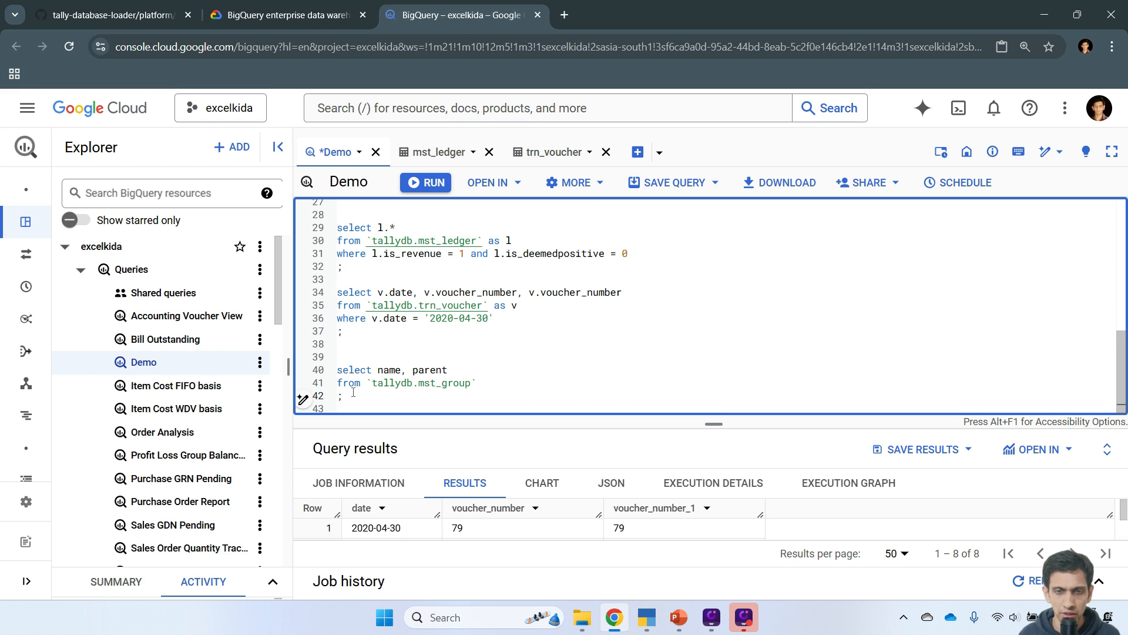
# Run only the copied mst_group query, look through its enlarged results and restore the split view.
pyautogui.moveTo(353, 391); pyautogui.dragTo(335, 372)
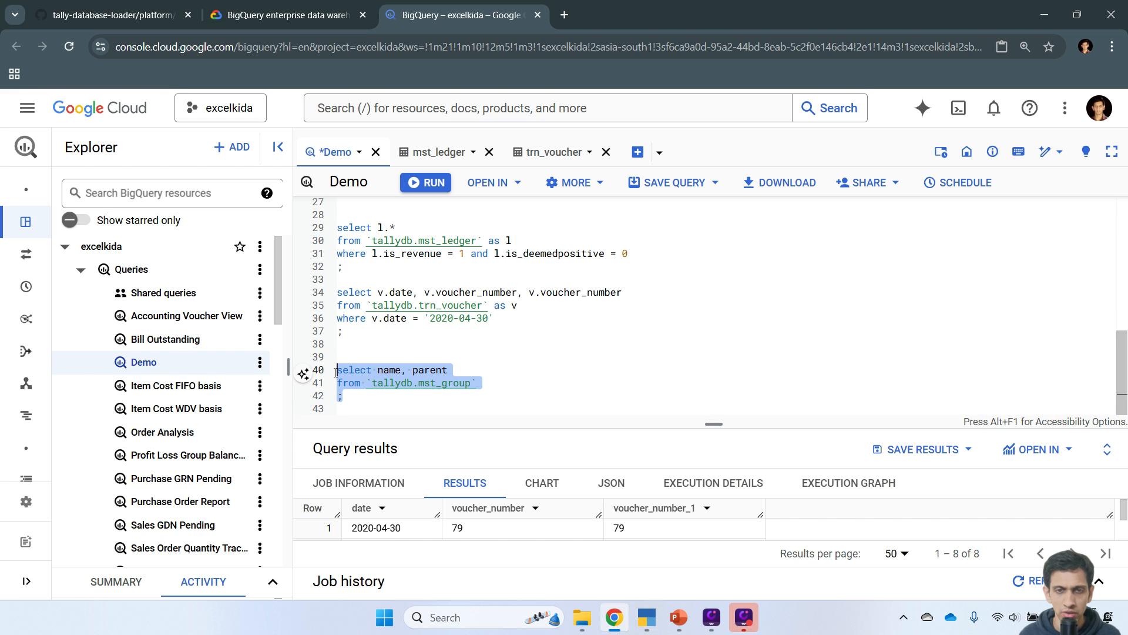
pyautogui.click(433, 183)
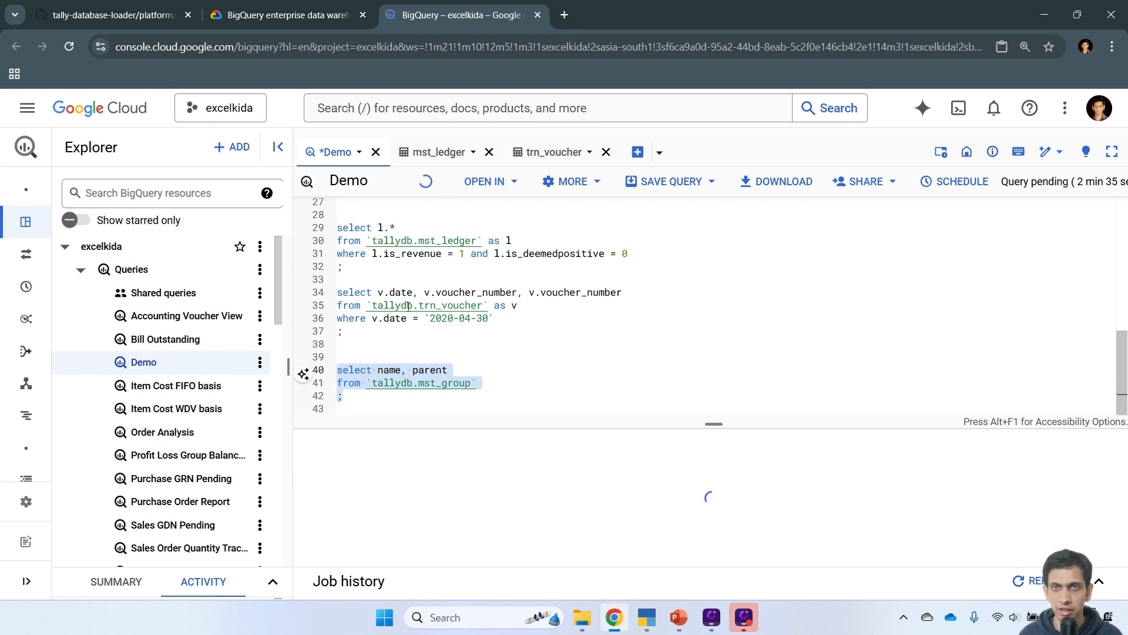
pyautogui.click(1107, 449)
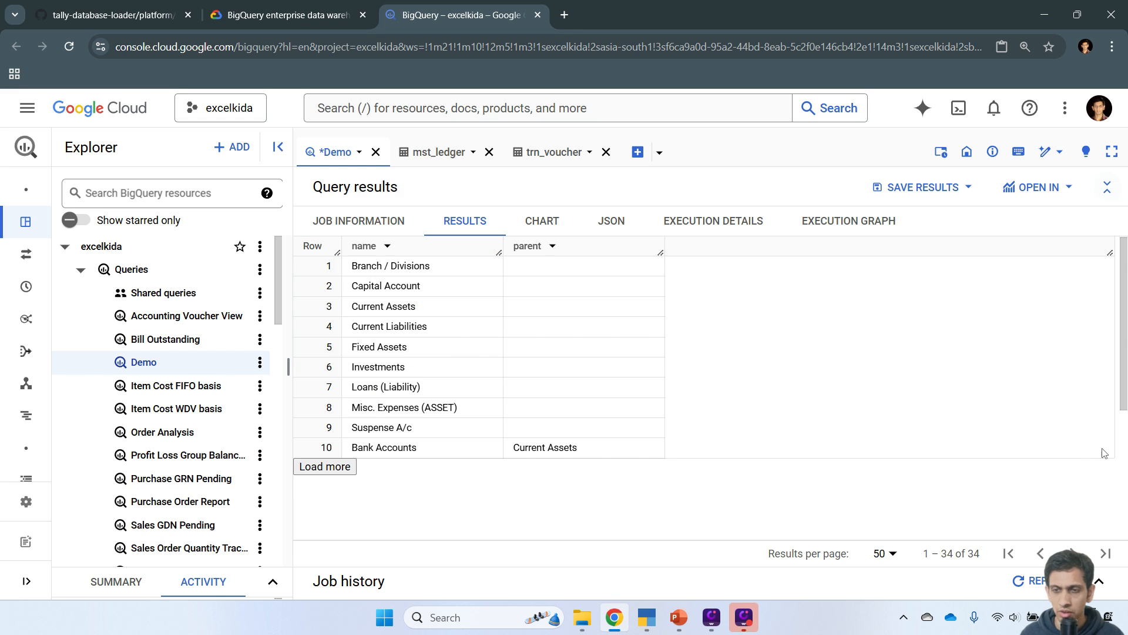
pyautogui.scroll(-3, 453, 367)
pyautogui.scroll(3, 423, 350)
pyautogui.scroll(-5, 412, 323)
pyautogui.scroll(5, 444, 389)
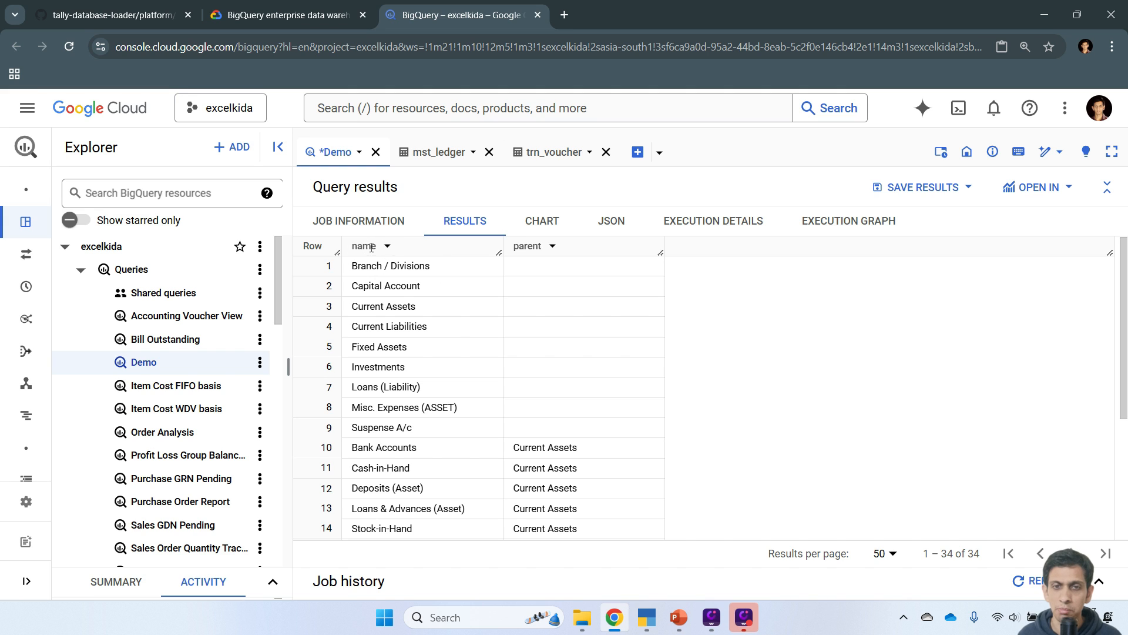
pyautogui.click(1108, 196)
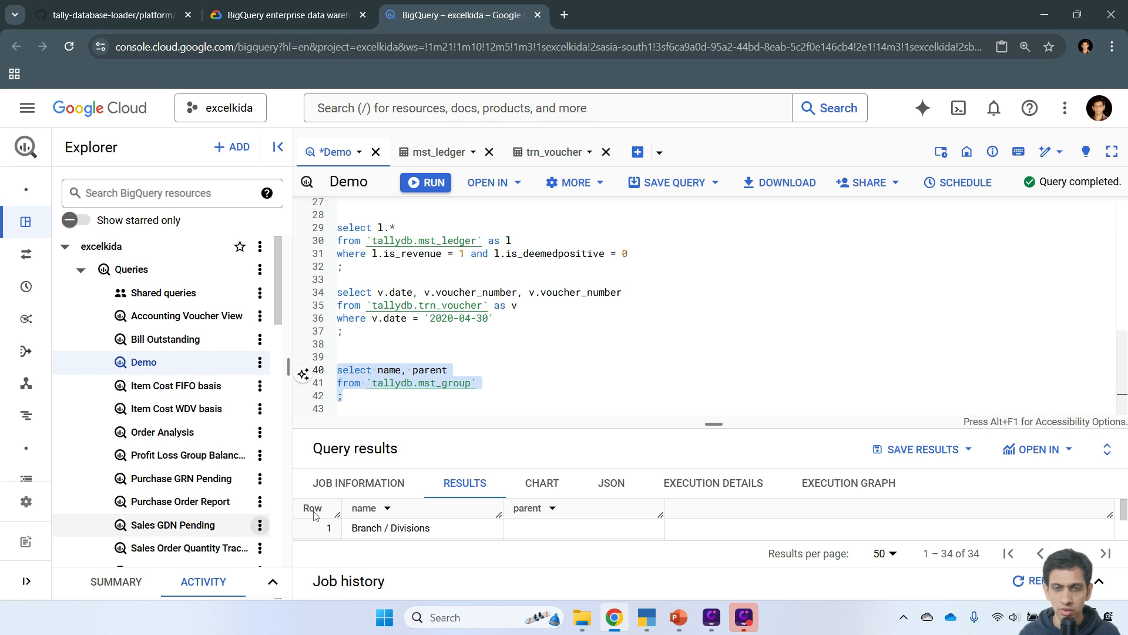
pyautogui.click(538, 387)
pyautogui.press('Return')
pyautogui.write('order by')
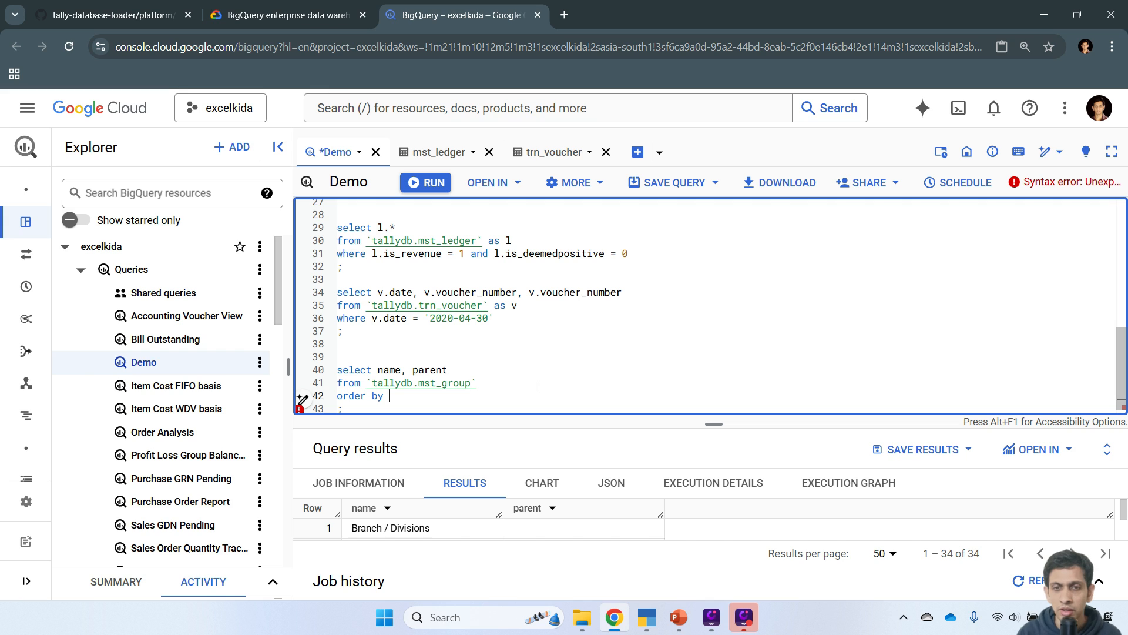
pyautogui.hotkey('shift', 'Home')
pyautogui.press('BackSpace')
pyautogui.press('BackSpace')
# Alias the mst_group table as g in the copied query and add the clause order by g.name.
pyautogui.write('as')
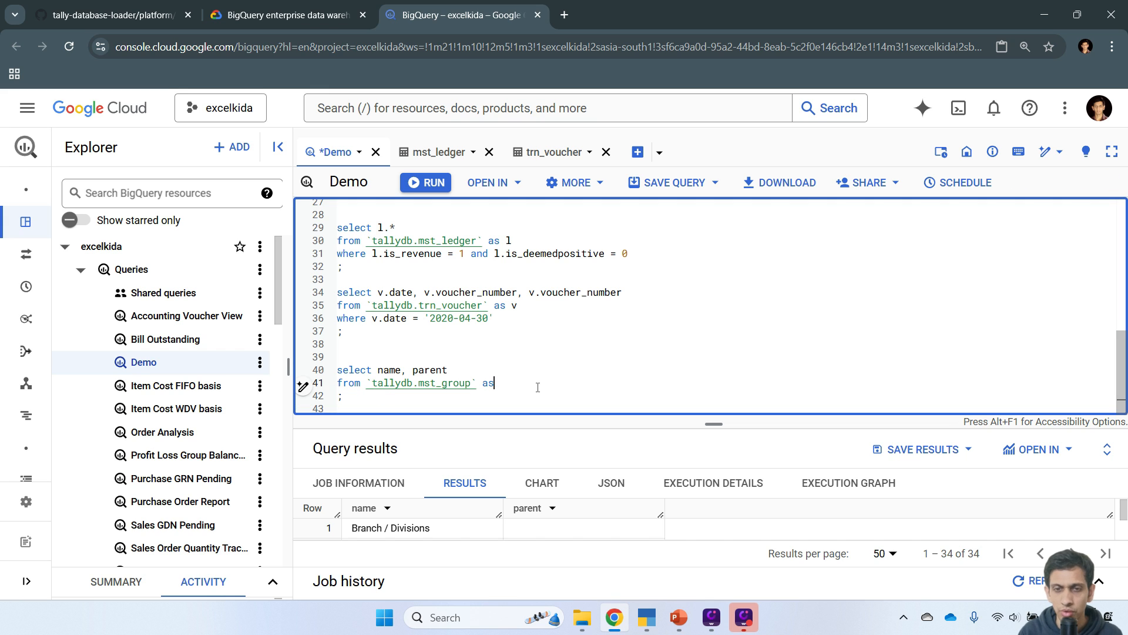
pyautogui.write('g')
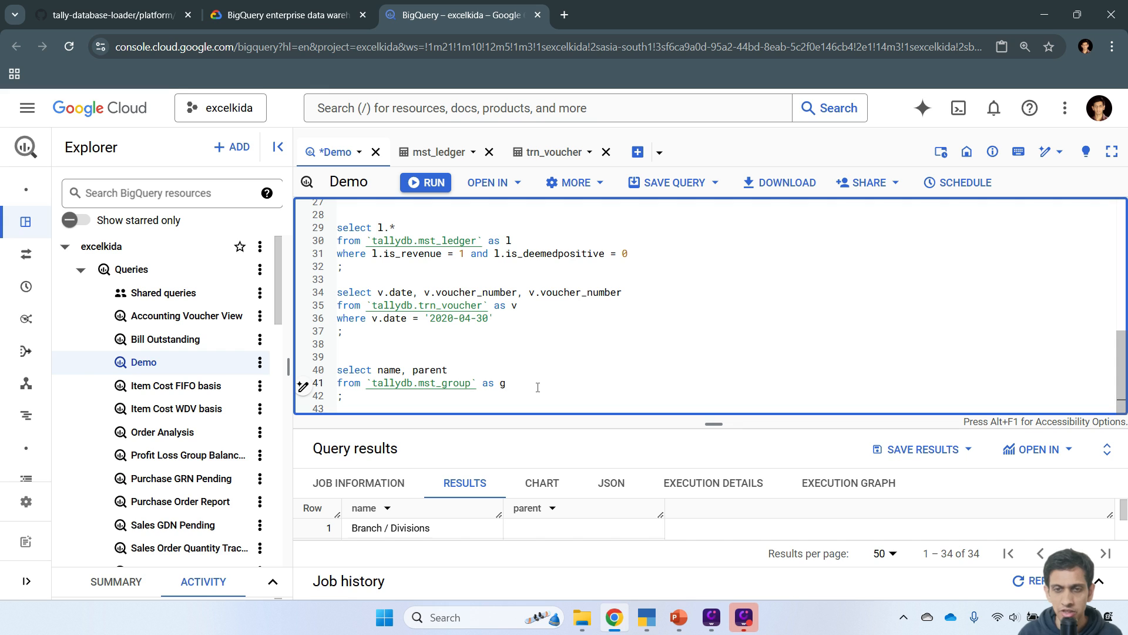
pyautogui.press('Down')
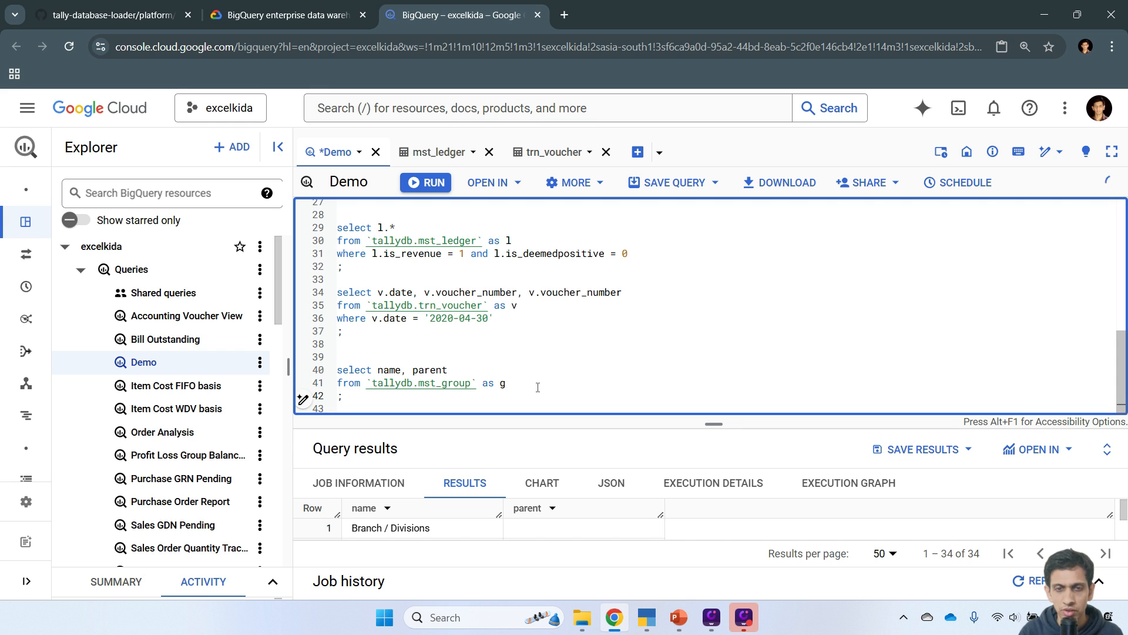
pyautogui.press('Up')
pyautogui.press('Return')
pyautogui.write('order by g')
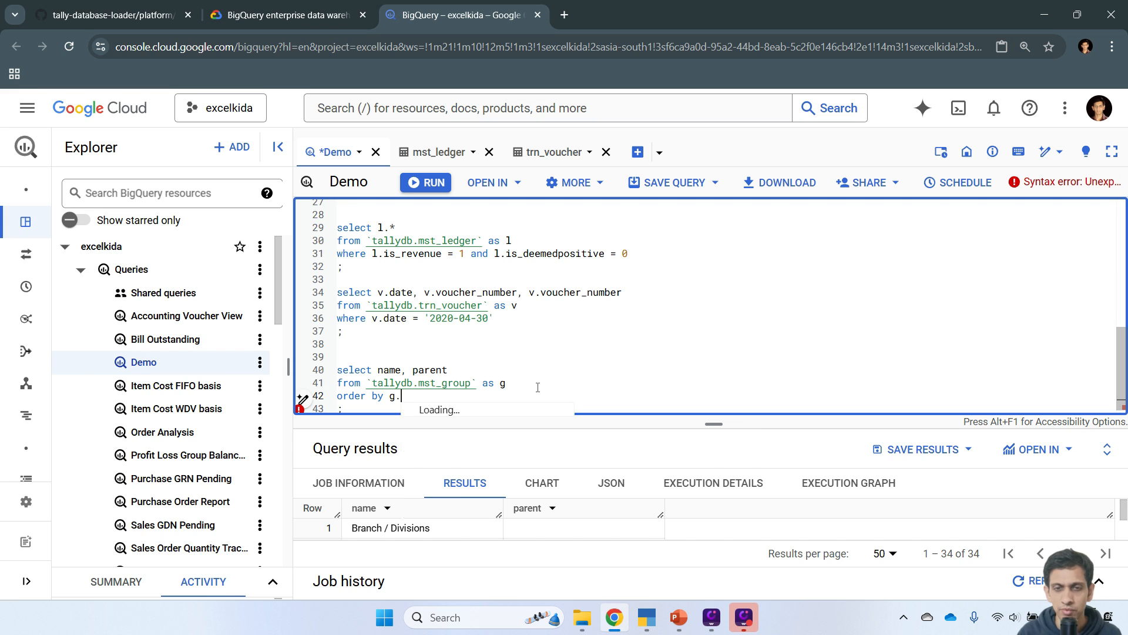
pyautogui.write('.name')
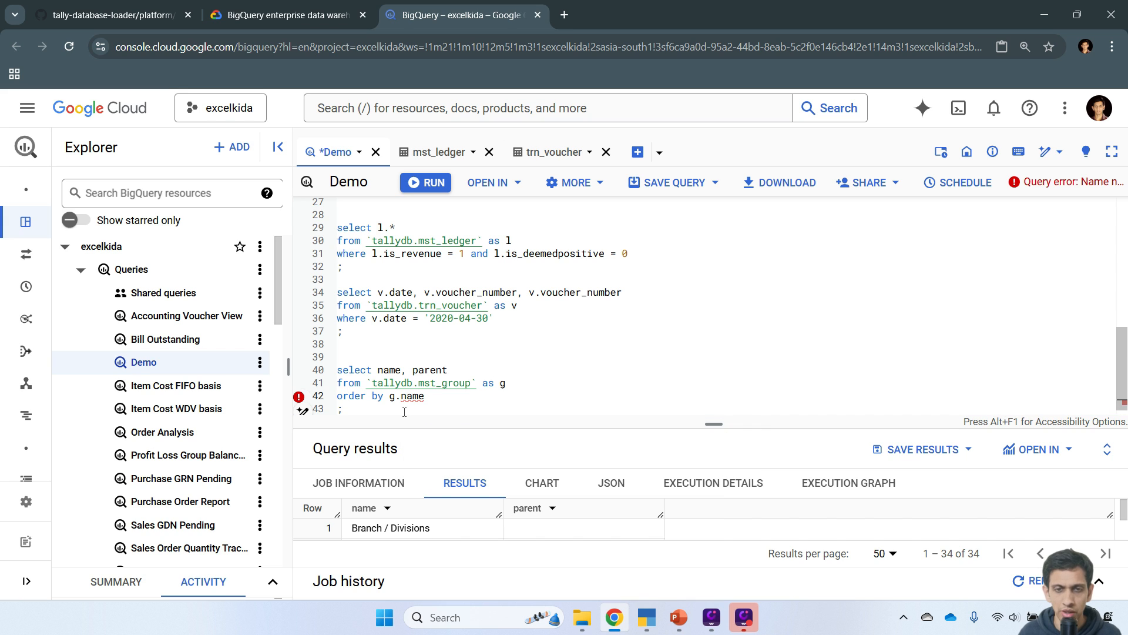
# Run only the group query sorted by name, look through its enlarged results and restore the split view.
pyautogui.click(360, 412)
pyautogui.moveTo(360, 412); pyautogui.dragTo(332, 373)
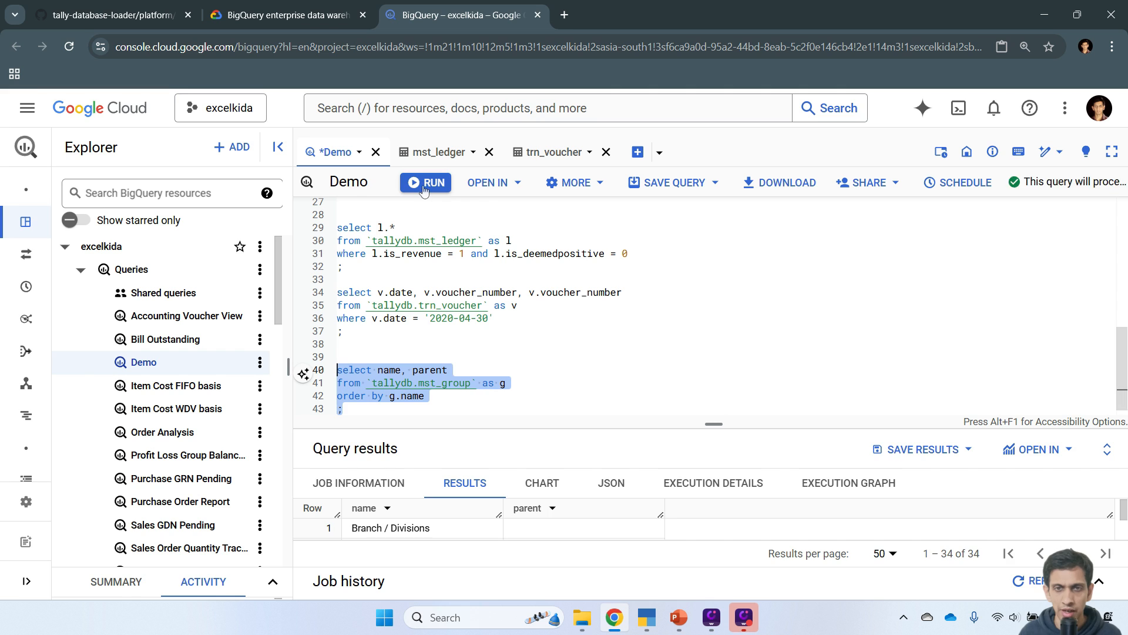
pyautogui.hotkey('ctrl', 'Return')
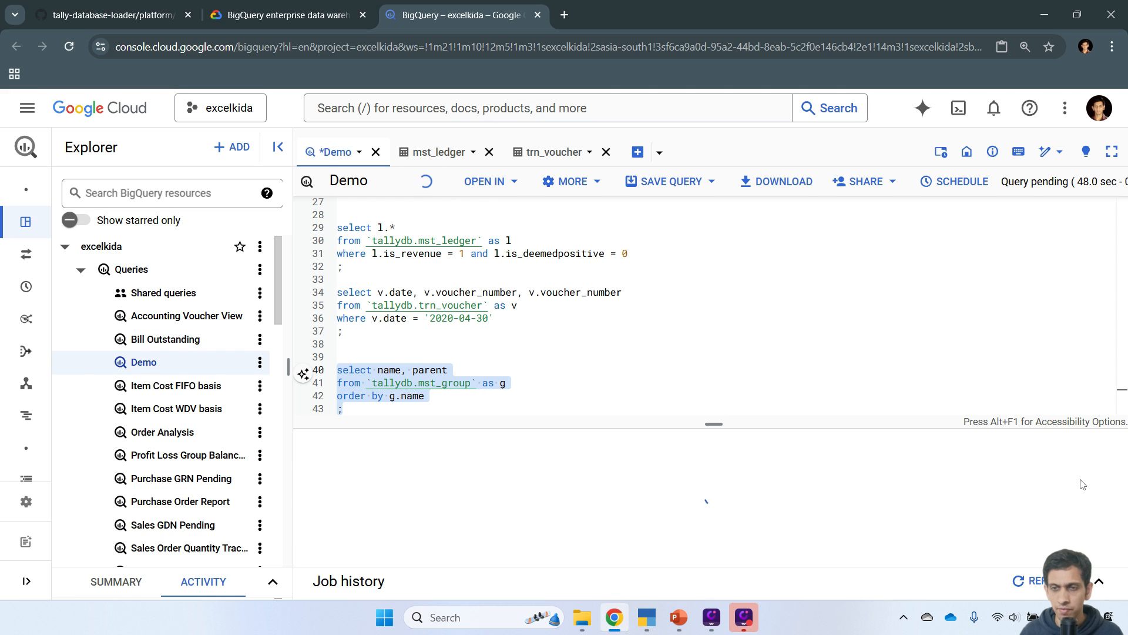
pyautogui.click(1108, 453)
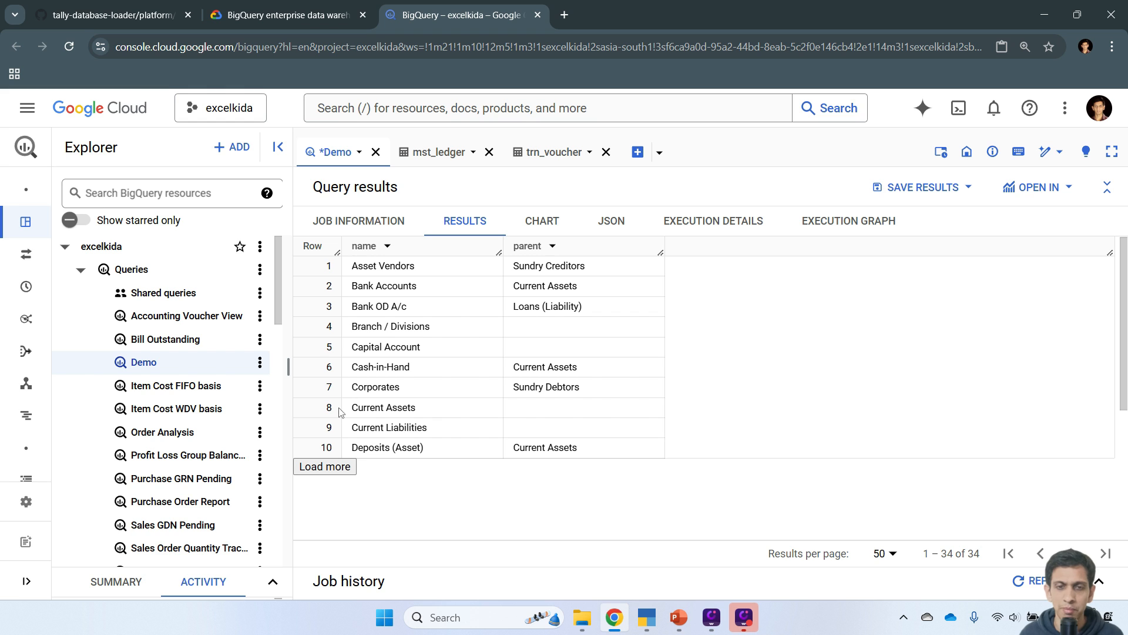
pyautogui.scroll(-1, 406, 390)
pyautogui.scroll(-9, 406, 390)
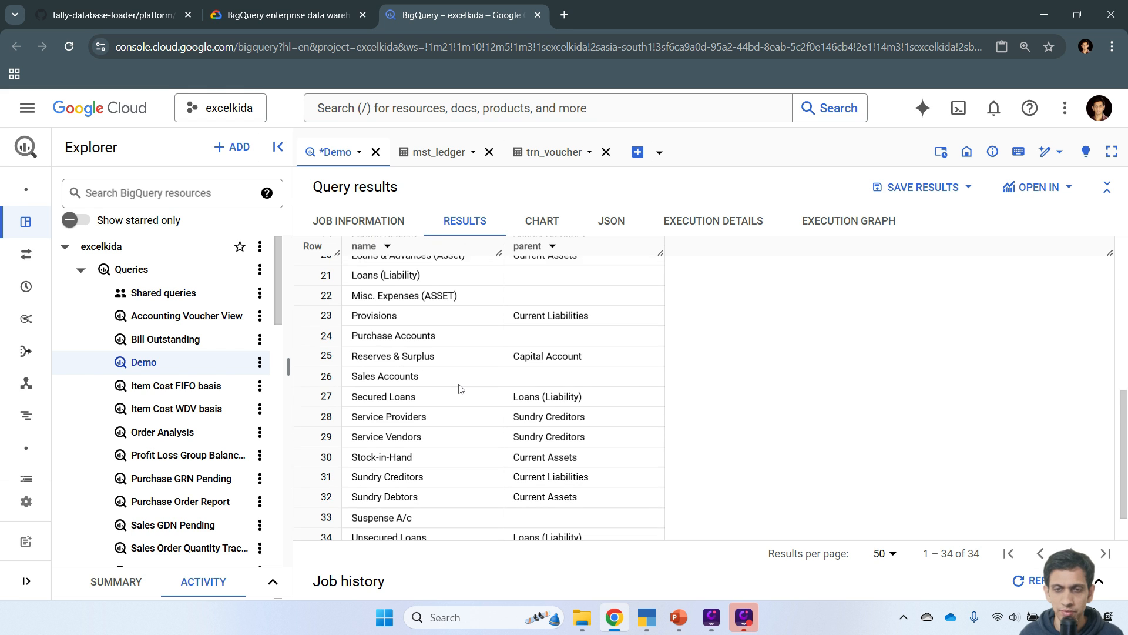
pyautogui.scroll(10, 461, 393)
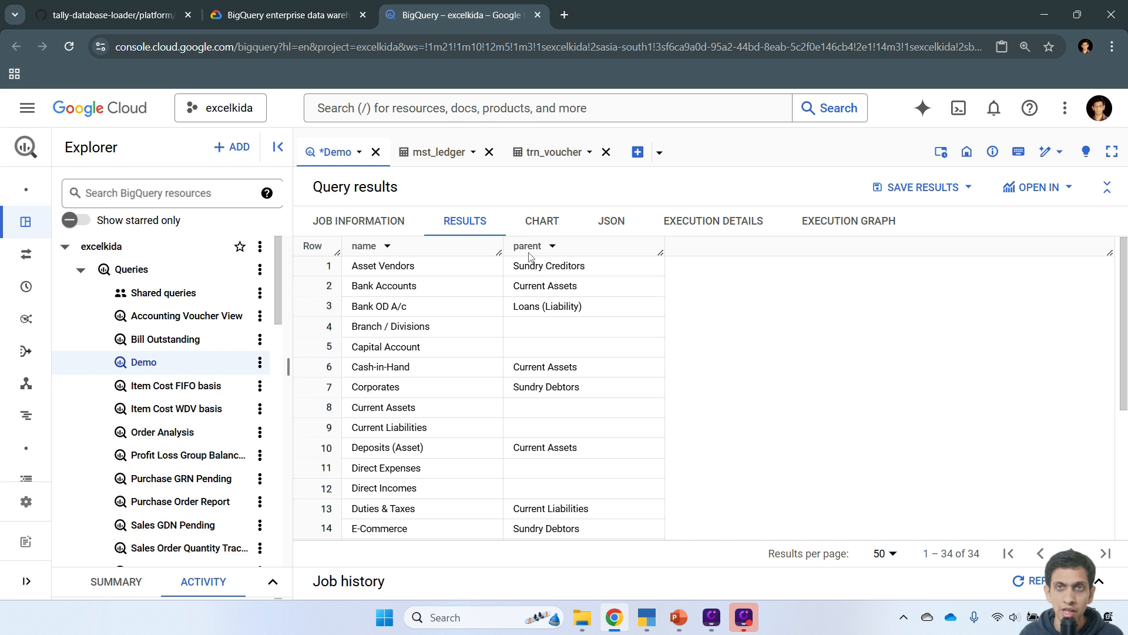
pyautogui.click(1107, 187)
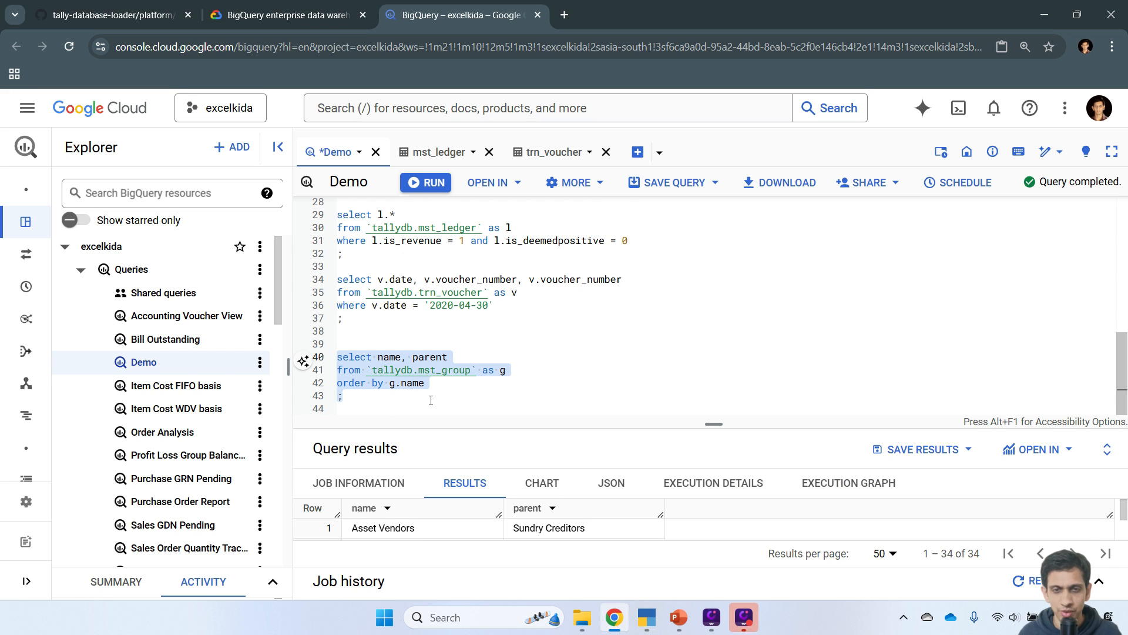
# Change the group query's sort column to g.parent, run only that query and enlarge the results area.
pyautogui.doubleClick(408, 385)
pyautogui.write('parent')
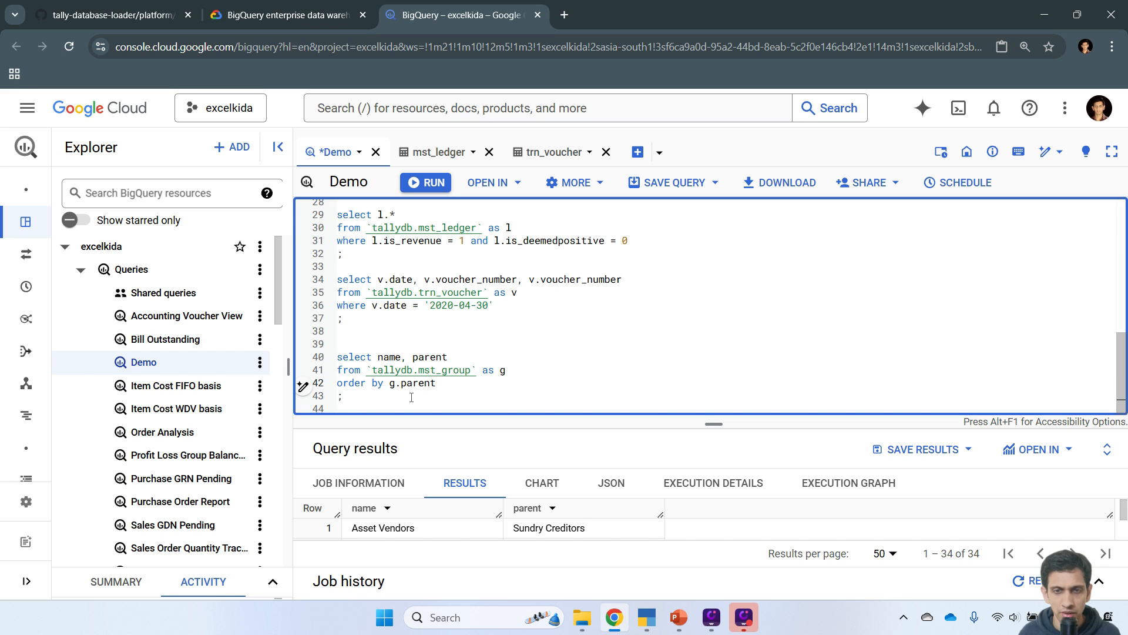
pyautogui.moveTo(345, 397); pyautogui.dragTo(337, 358)
pyautogui.hotkey('ctrl', 'Return')
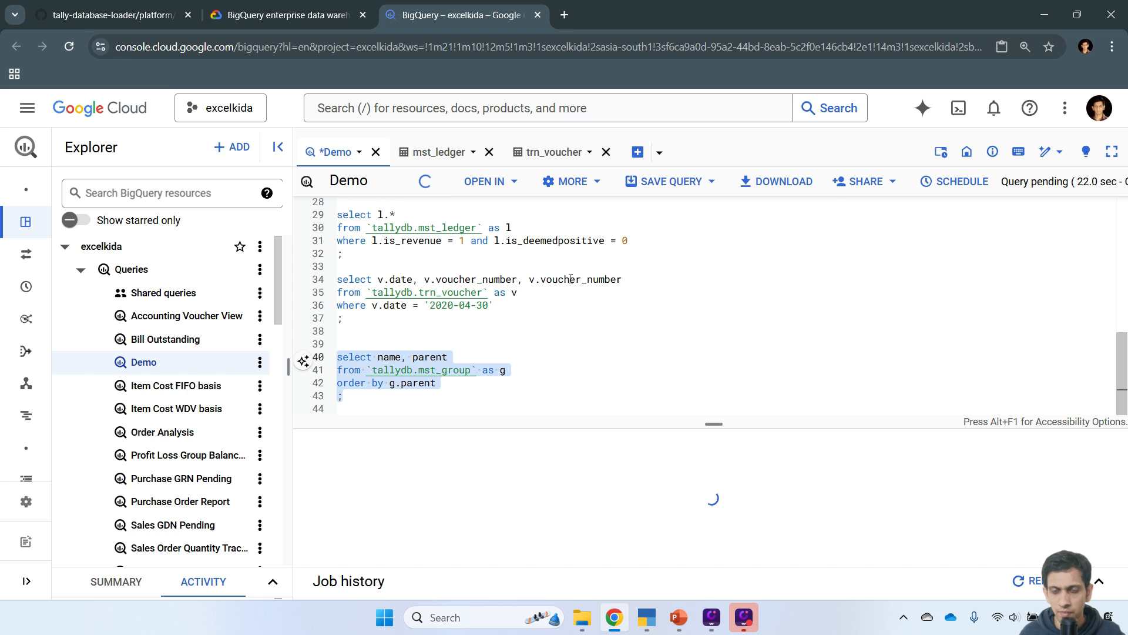
pyautogui.click(1107, 448)
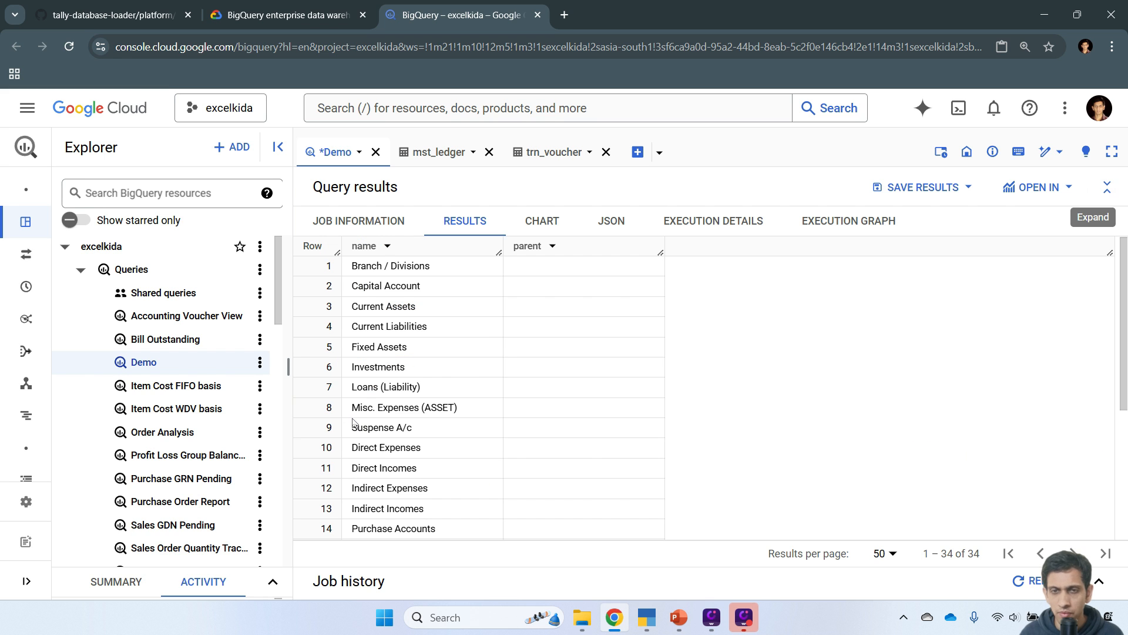
# Look through the groups sorted by parent and restore the split view.
pyautogui.scroll(-4, 531, 359)
pyautogui.scroll(4, 552, 353)
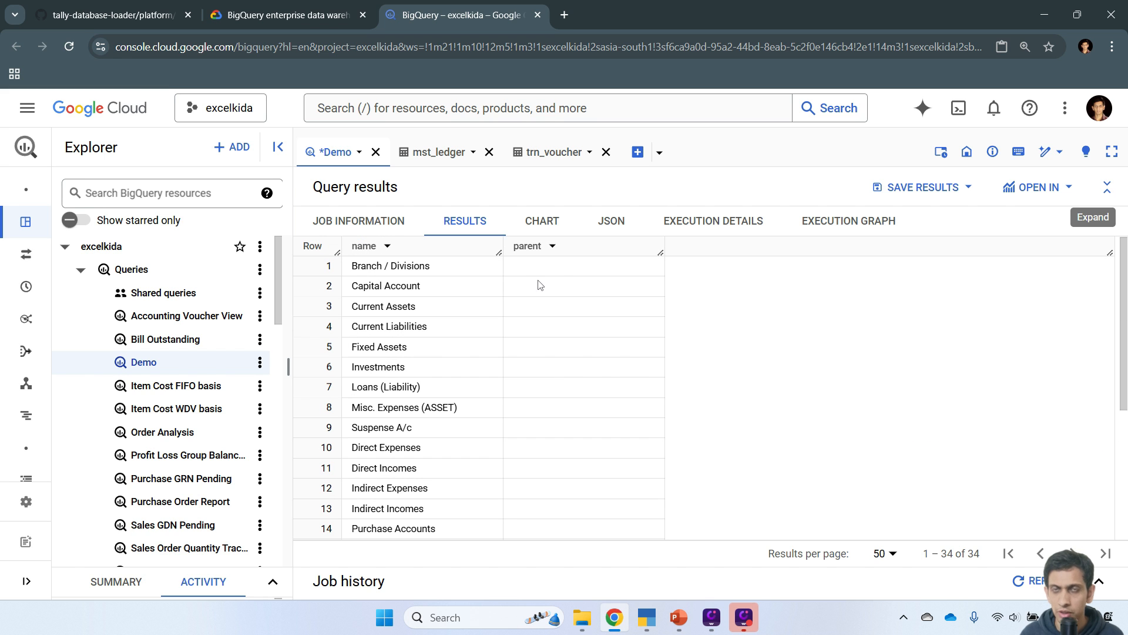
pyautogui.scroll(-6, 540, 285)
pyautogui.scroll(4, 500, 297)
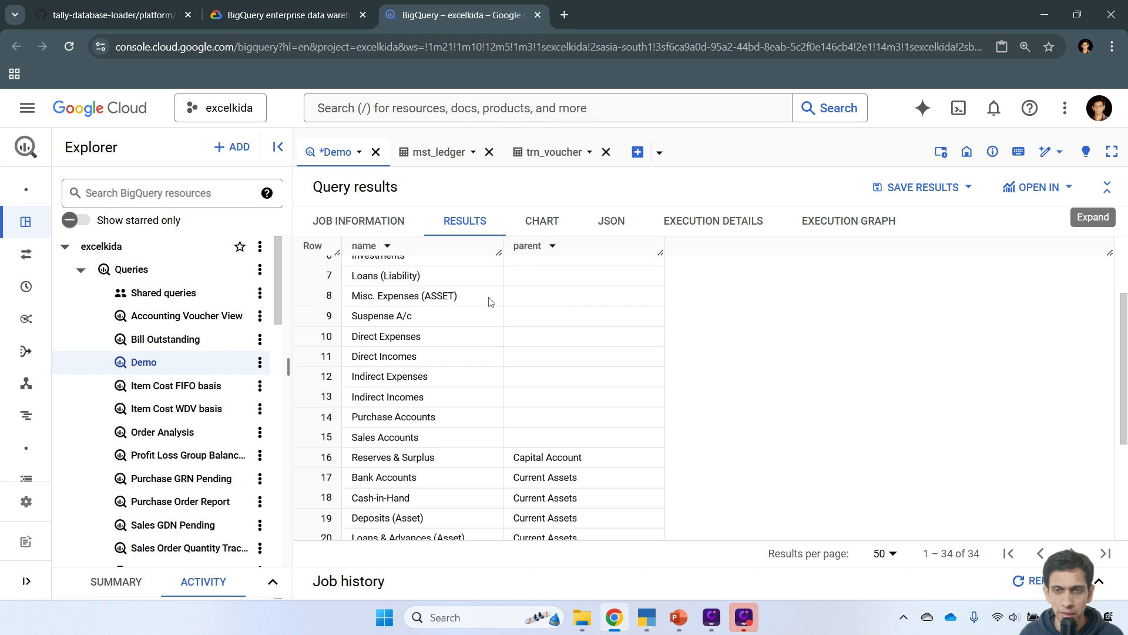
pyautogui.scroll(-6, 529, 370)
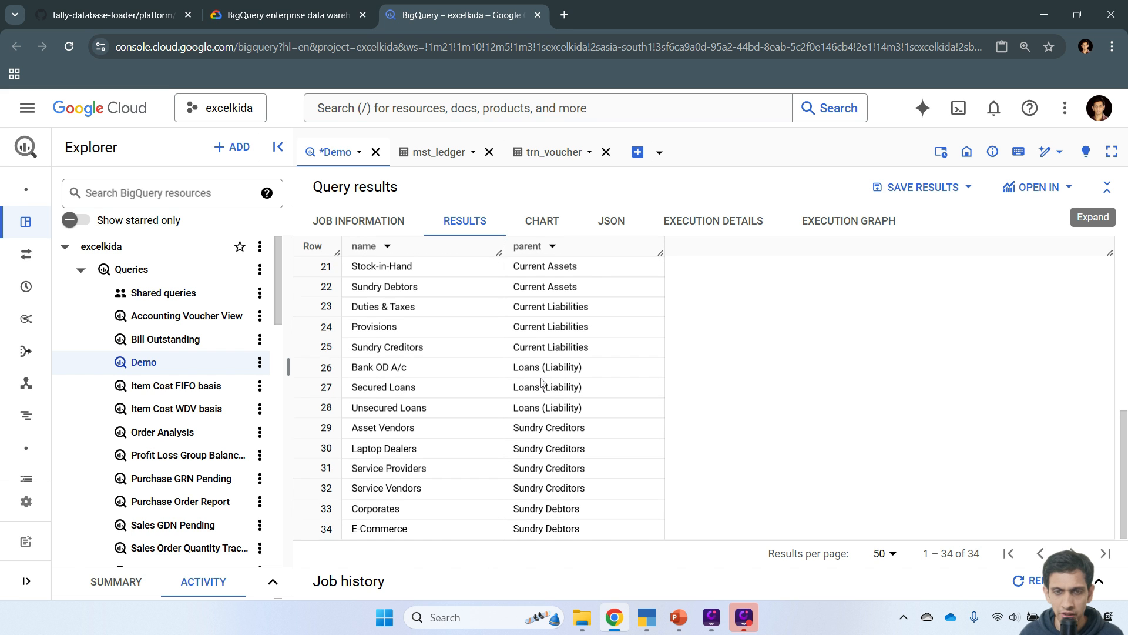
pyautogui.scroll(5, 541, 382)
pyautogui.scroll(-1, 541, 382)
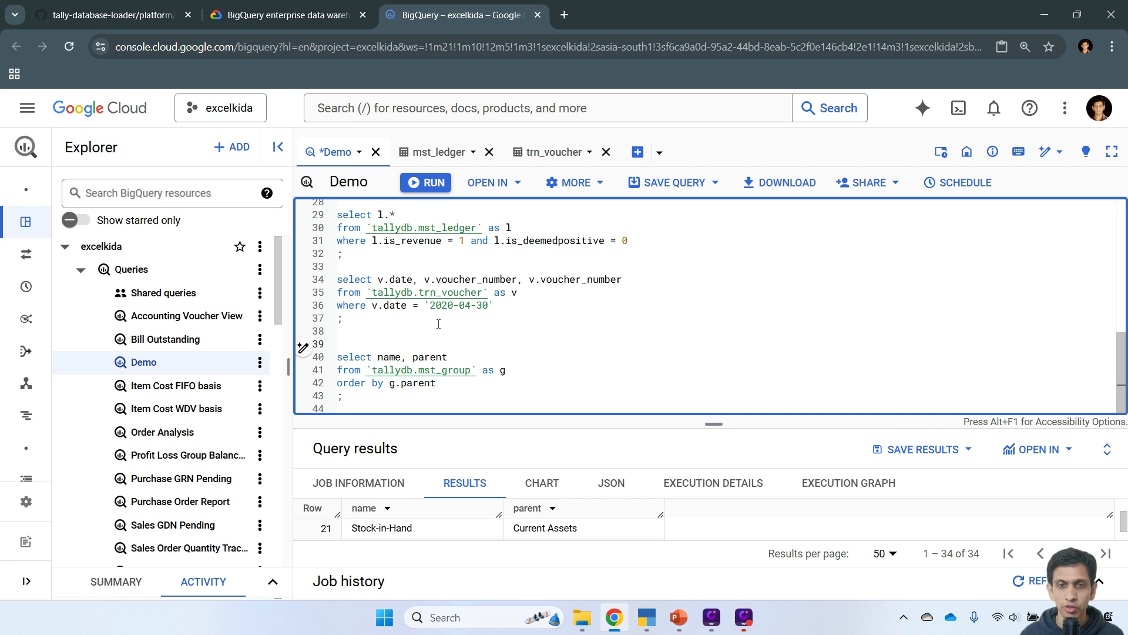
# Add the comment /* SORT */ on its own line above the group query ordered by g.parent.
pyautogui.scroll(3, 418, 341)
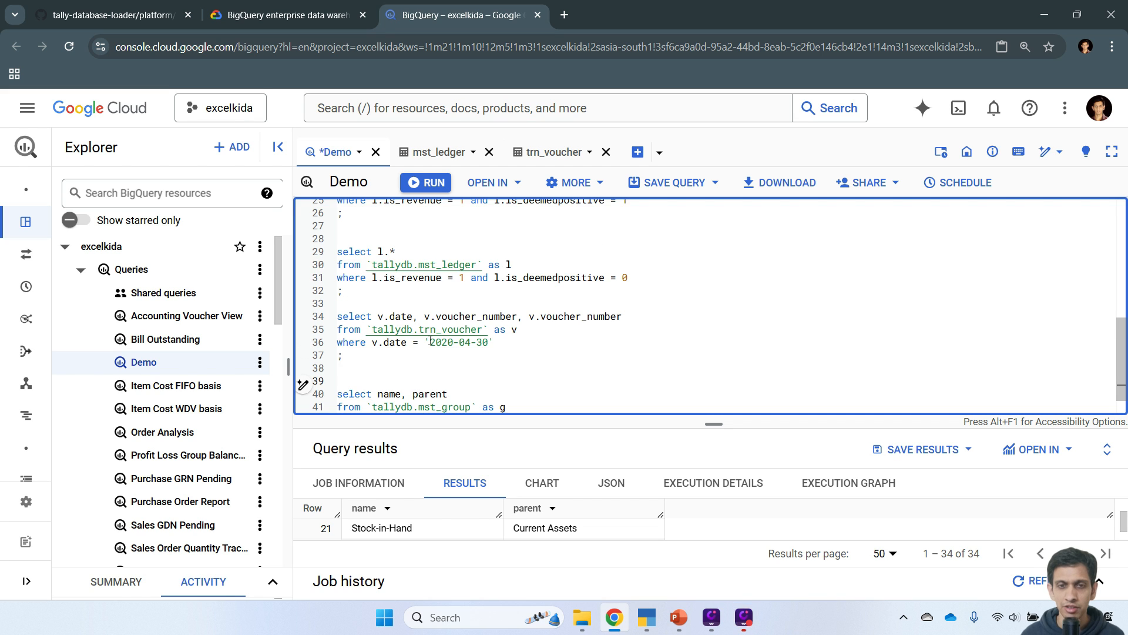
pyautogui.click(365, 274)
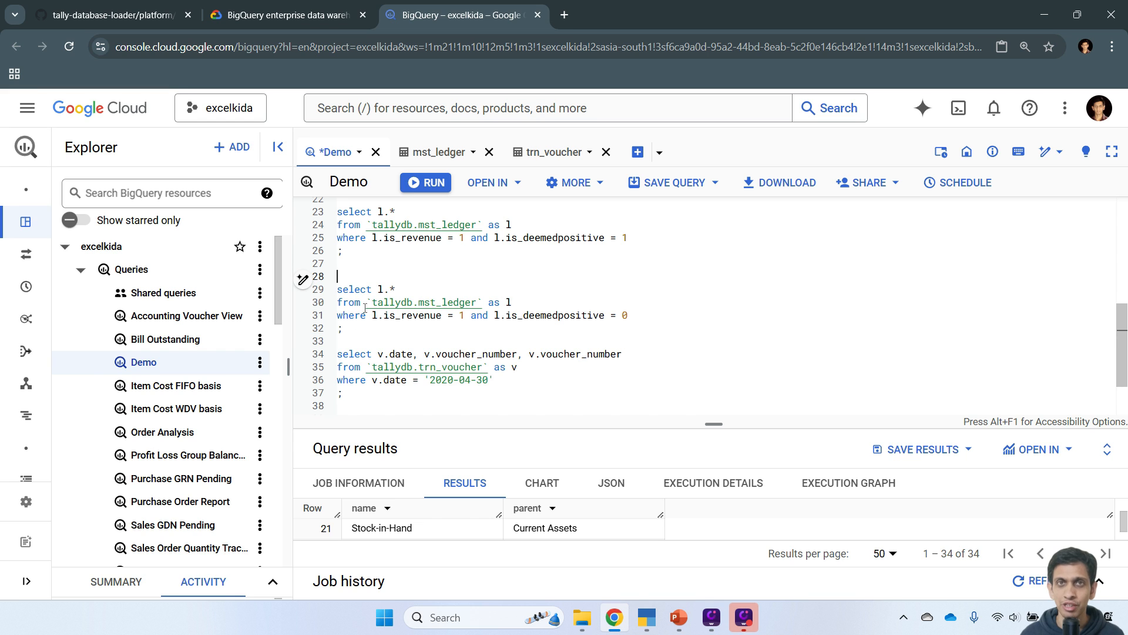
pyautogui.scroll(-3, 406, 290)
pyautogui.click(447, 343)
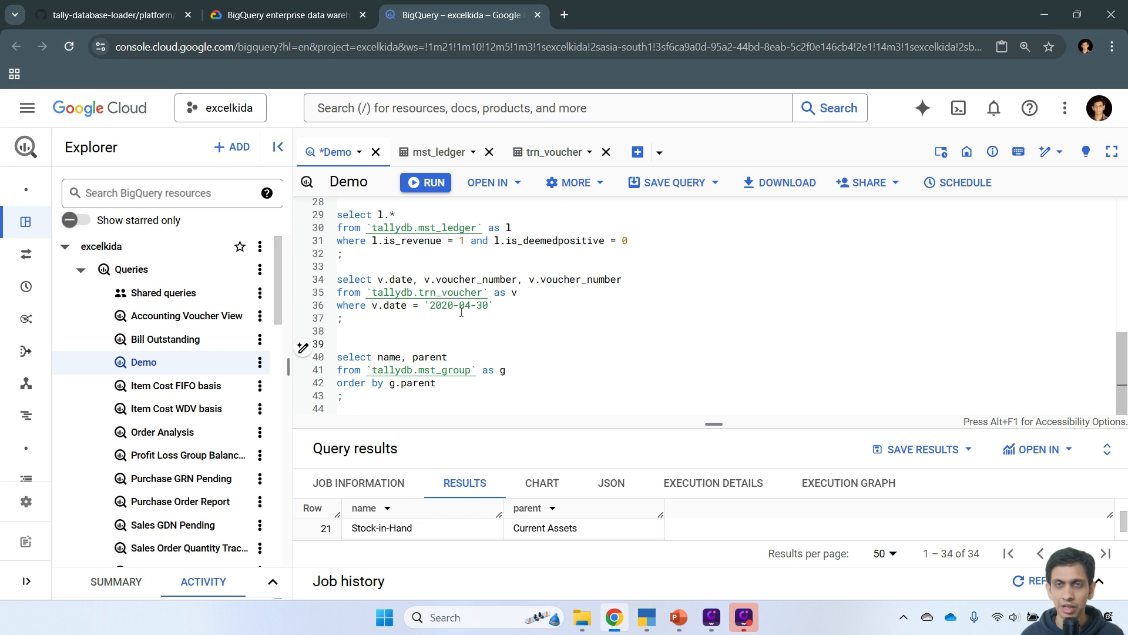
pyautogui.press('Return')
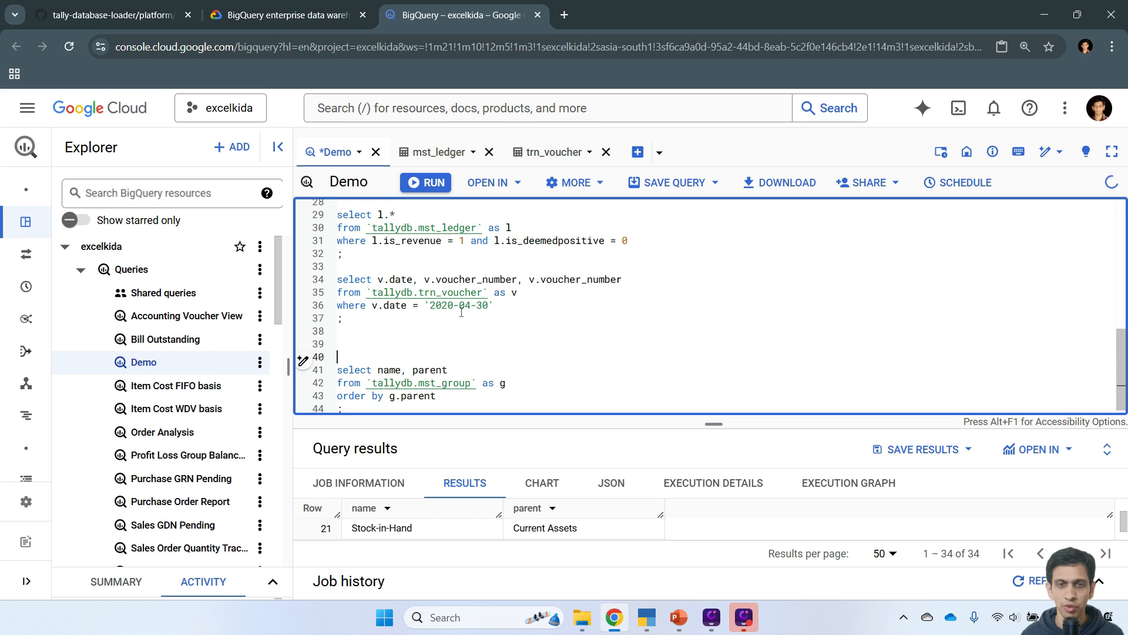
pyautogui.write('/')
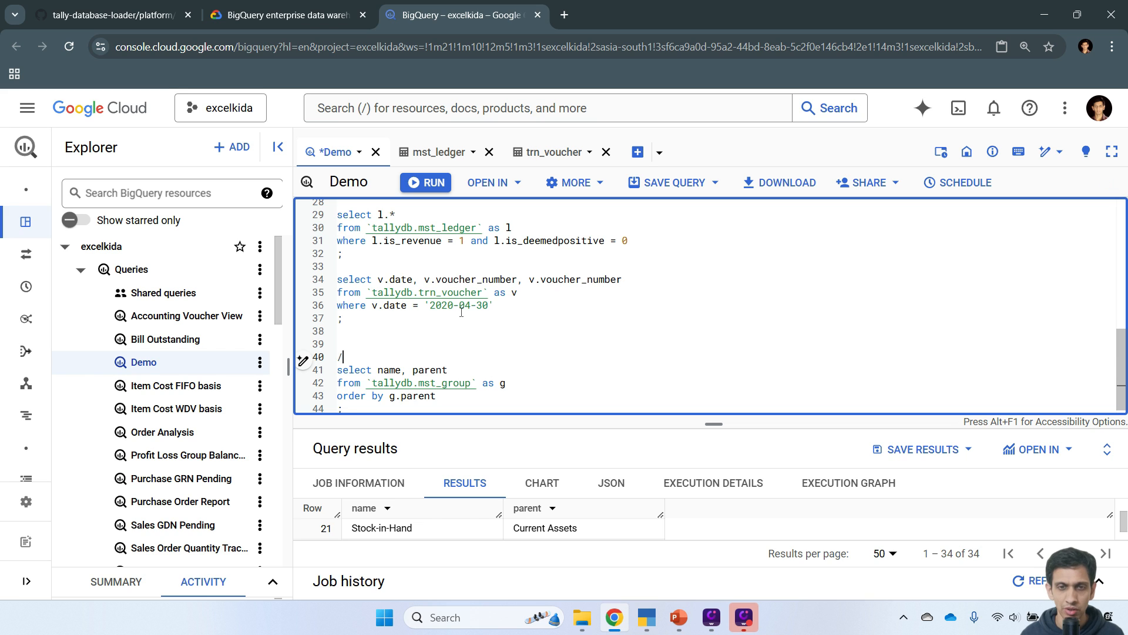
pyautogui.write('**/')
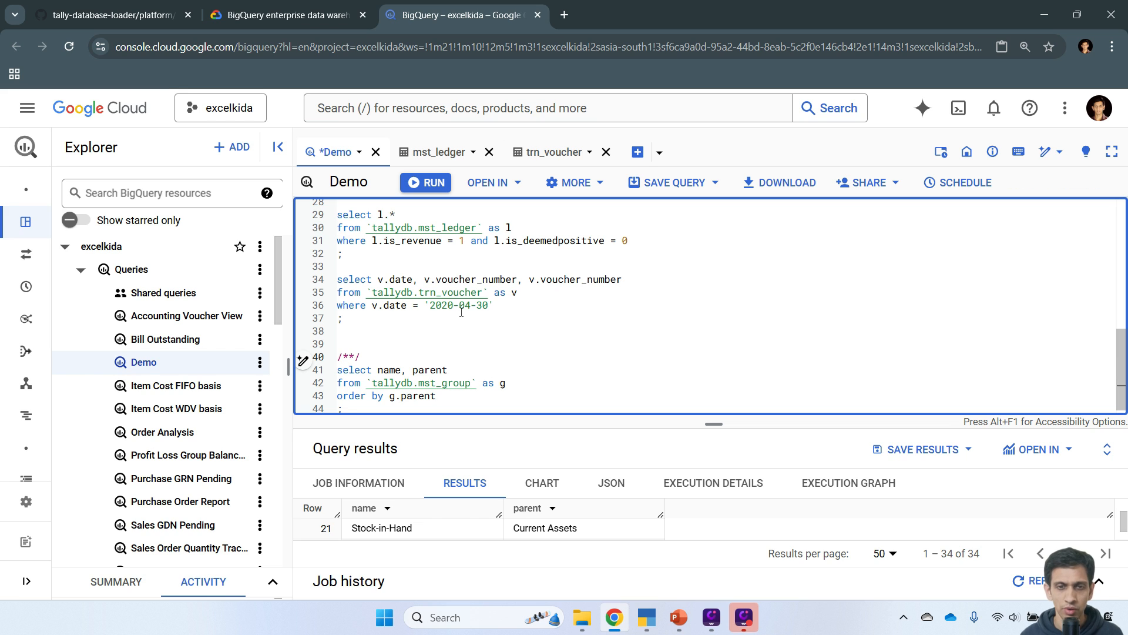
pyautogui.press('Left')
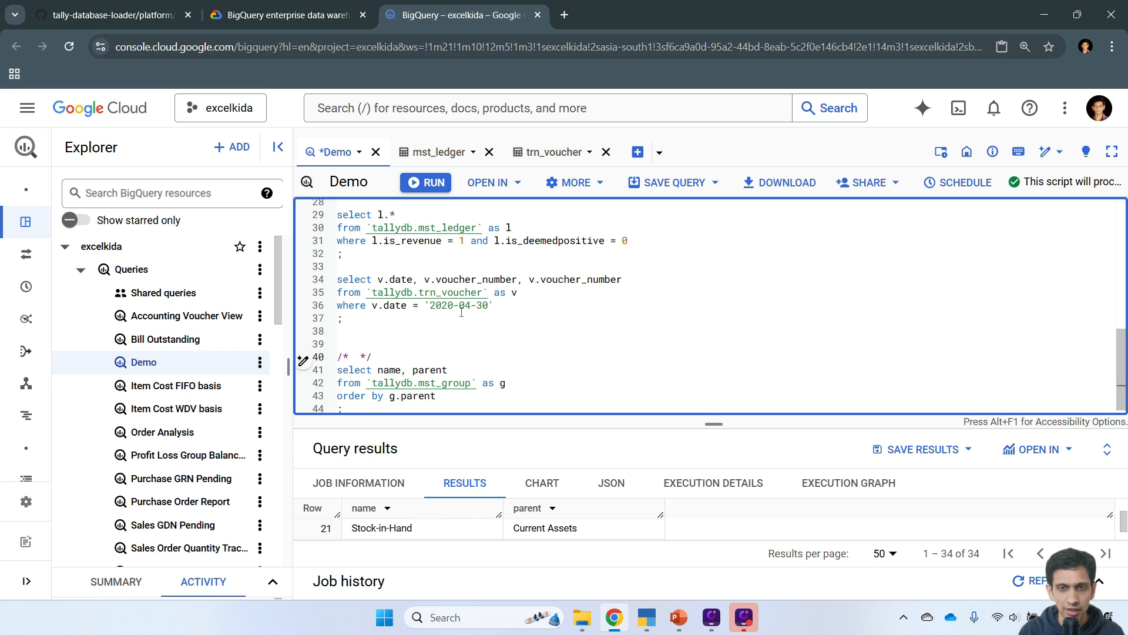
pyautogui.write('So')
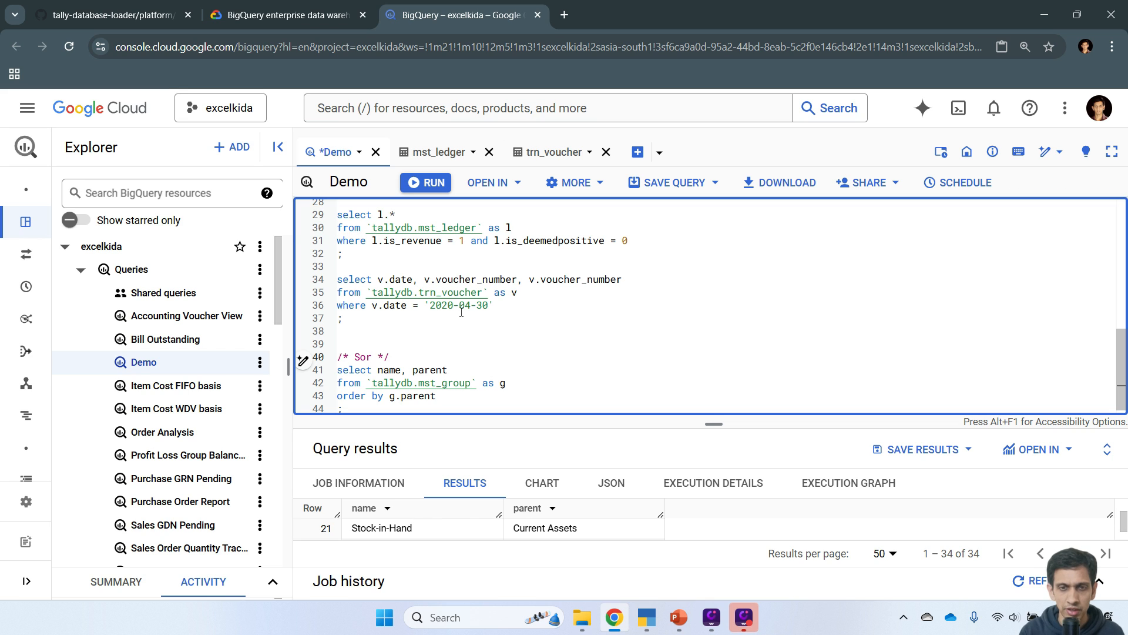
pyautogui.press('BackSpace')
pyautogui.write('ORT')
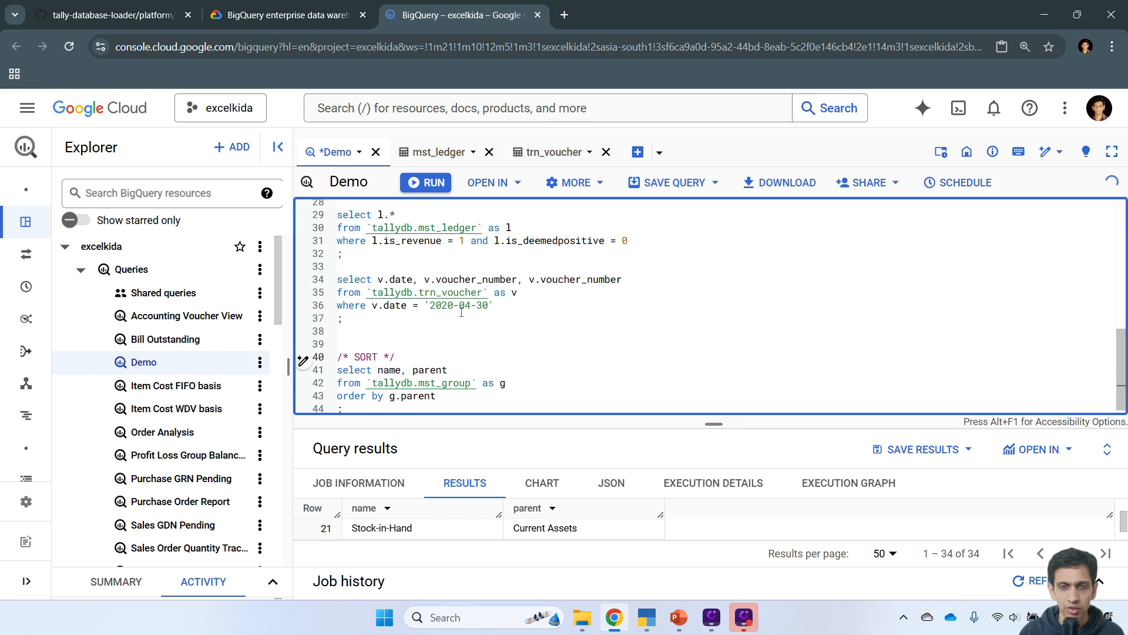
# Insert blank spacing and the comment /* FILTER - Date */ above the trn_voucher query filtered by date.
pyautogui.press('Up')
pyautogui.press('Up')
pyautogui.press('Up')
pyautogui.press('Up')
pyautogui.press('Up')
pyautogui.press('Up')
pyautogui.press('Up')
pyautogui.press('Return')
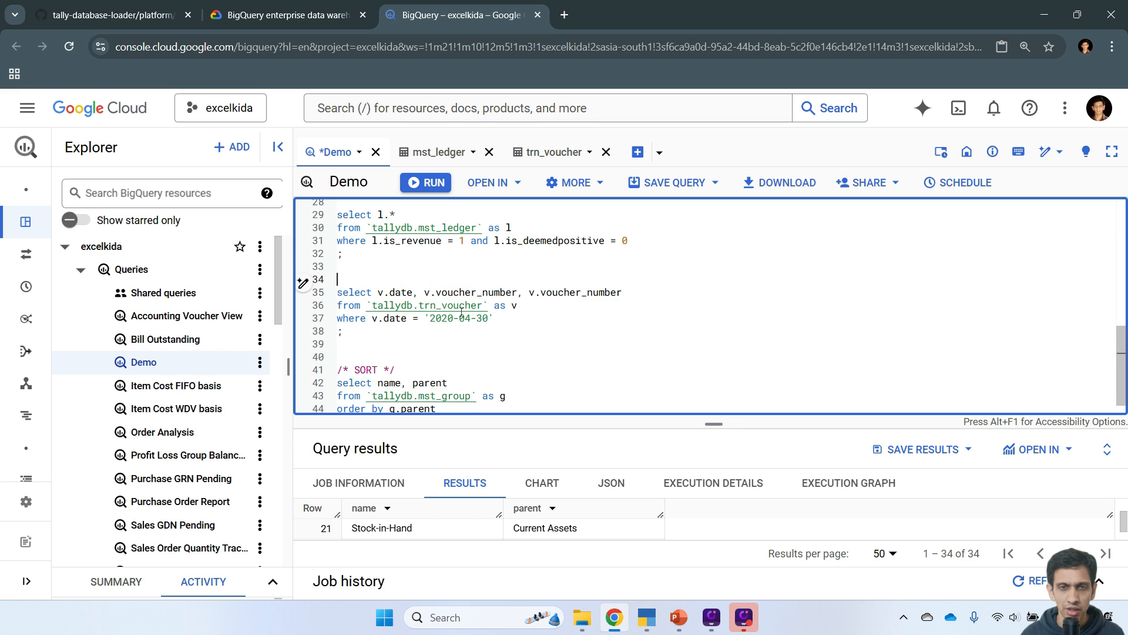
pyautogui.press('Return')
pyautogui.write('/* ')
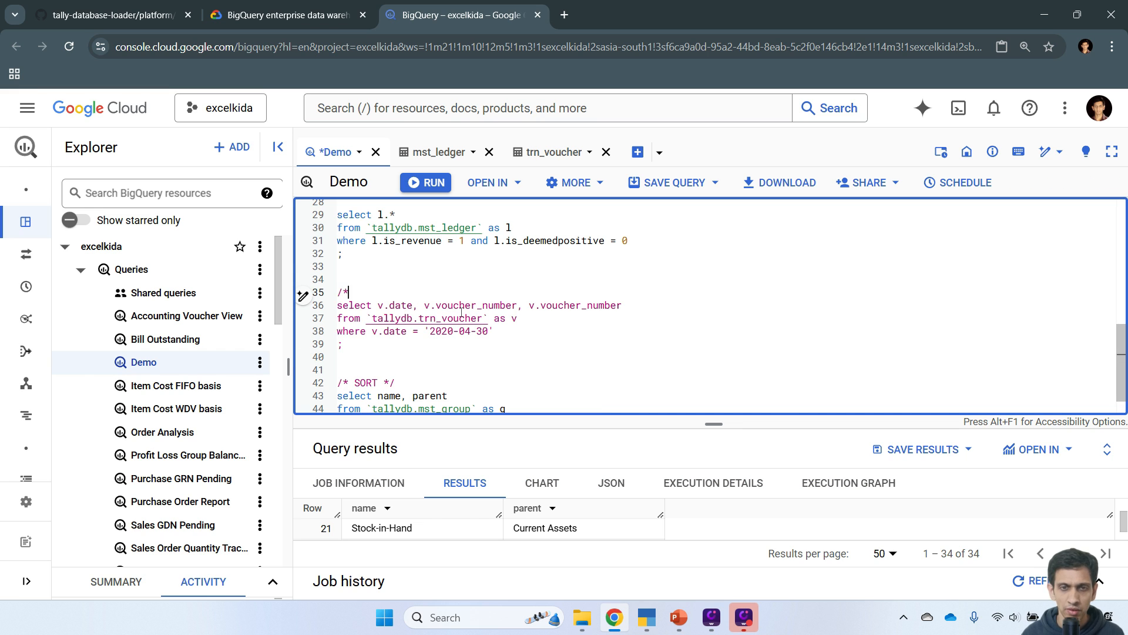
pyautogui.write('FILTER - ')
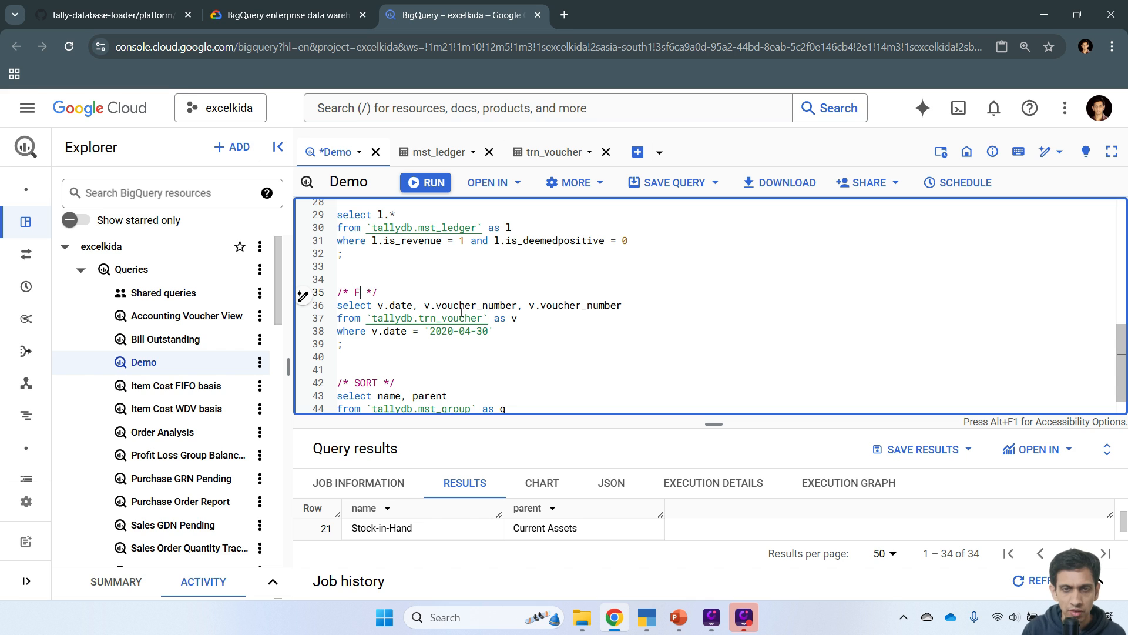
pyautogui.write('Date')
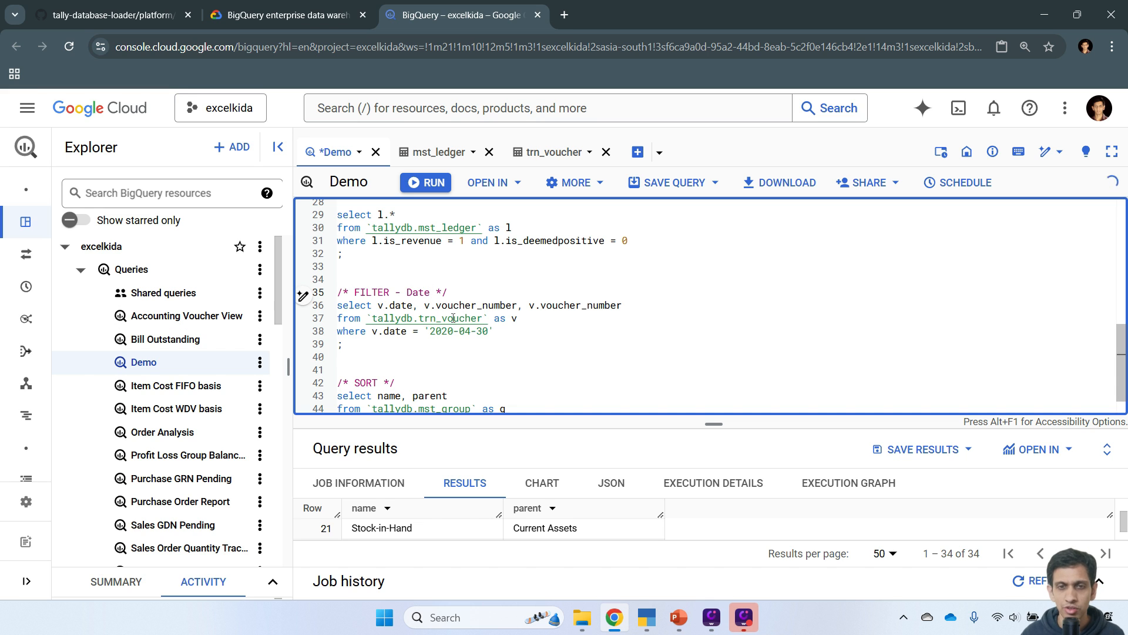
pyautogui.click(444, 292)
# Run only the voucher date-filter query together with its comment line.
pyautogui.scroll(-2, 411, 302)
pyautogui.scroll(2, 411, 302)
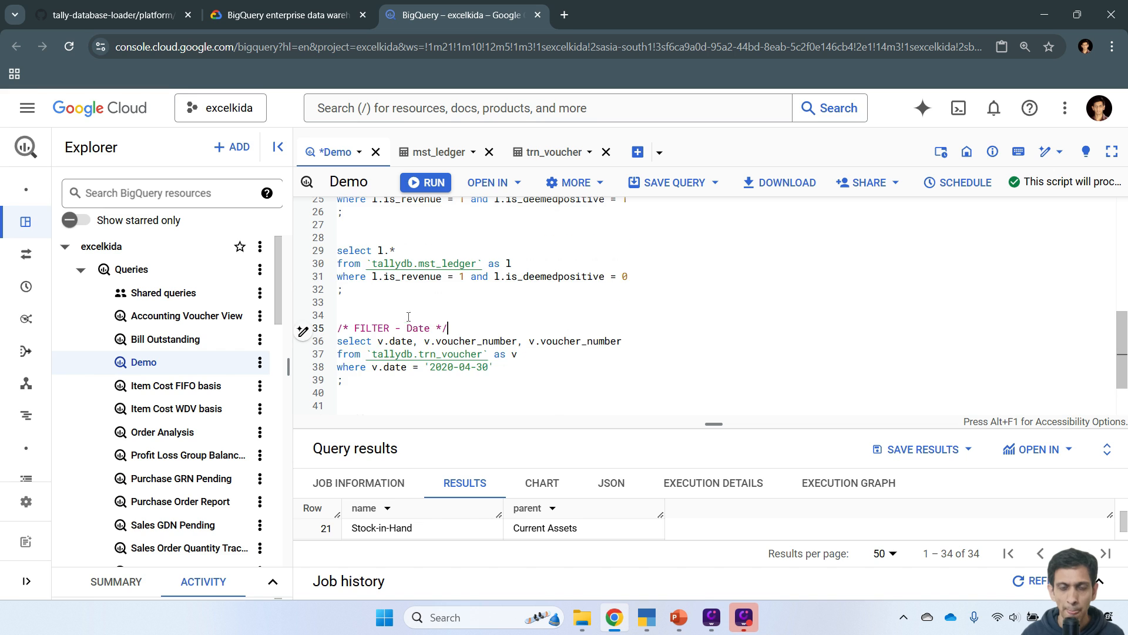
pyautogui.scroll(-1, 411, 304)
pyautogui.moveTo(362, 344); pyautogui.dragTo(327, 293)
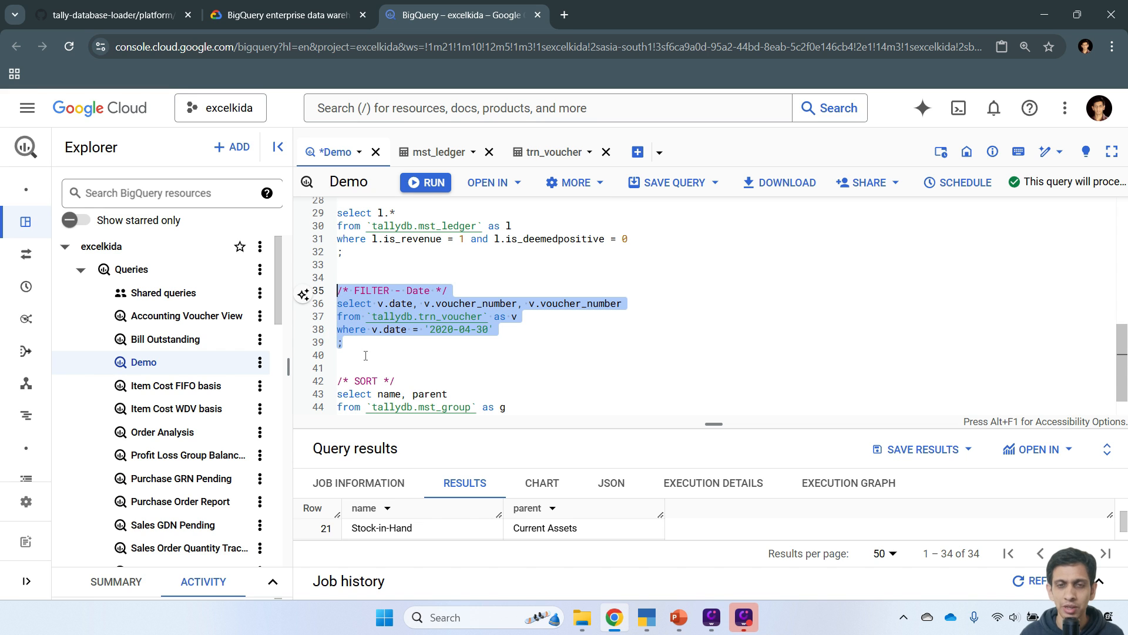
pyautogui.click(423, 186)
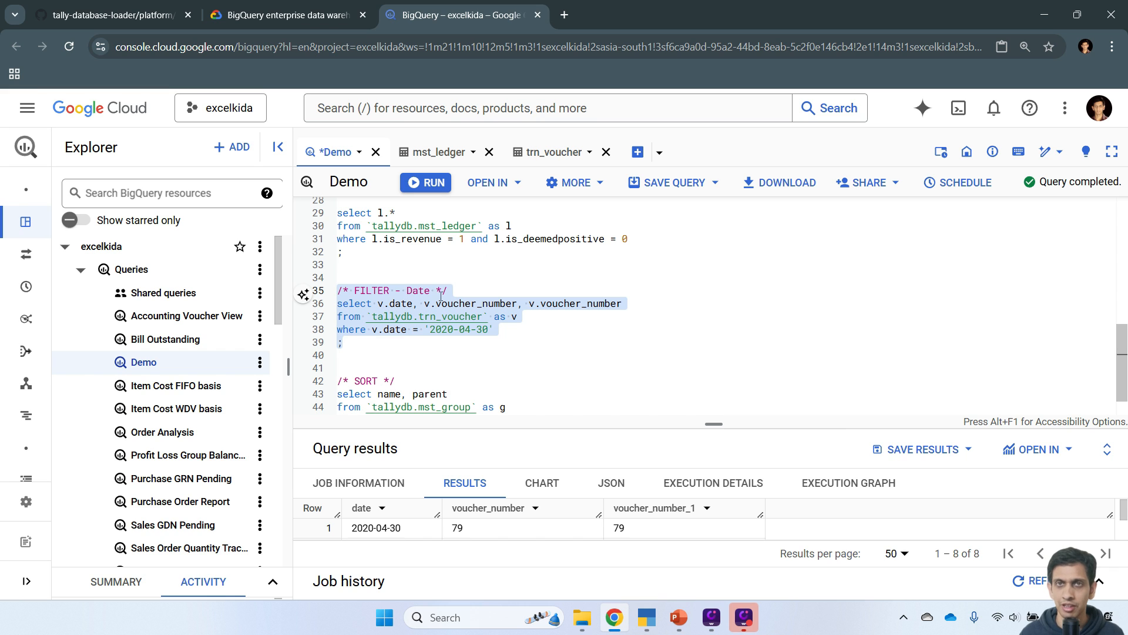
# Look through the voucher query's results in the enlarged results area and restore the split view.
pyautogui.click(376, 295)
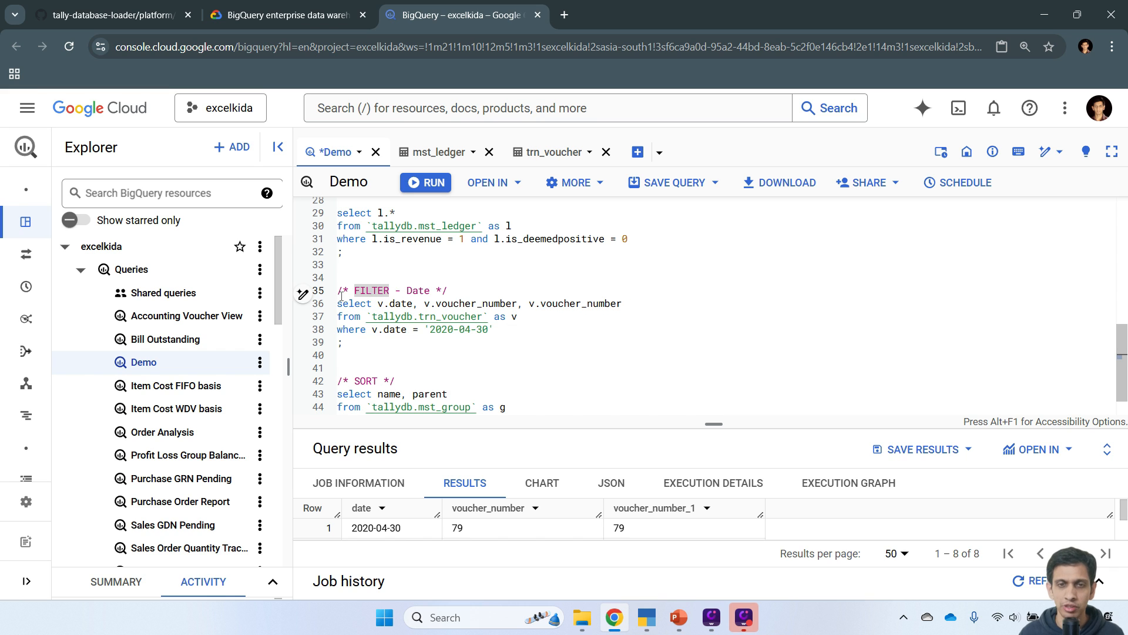
pyautogui.click(450, 336)
pyautogui.scroll(-2, 925, 499)
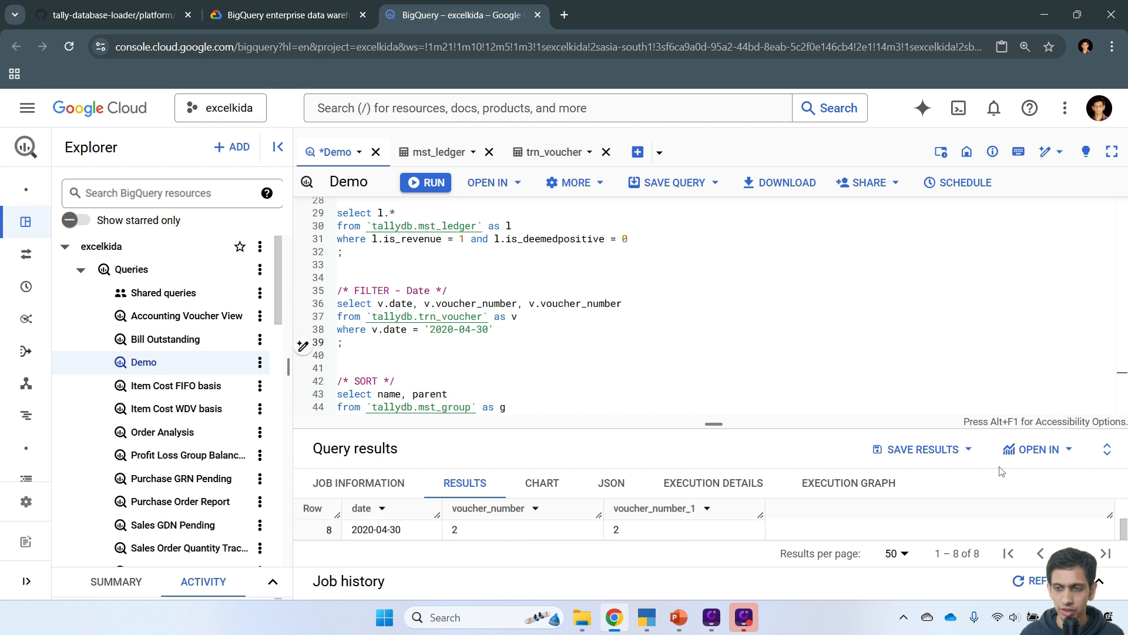
pyautogui.click(1107, 450)
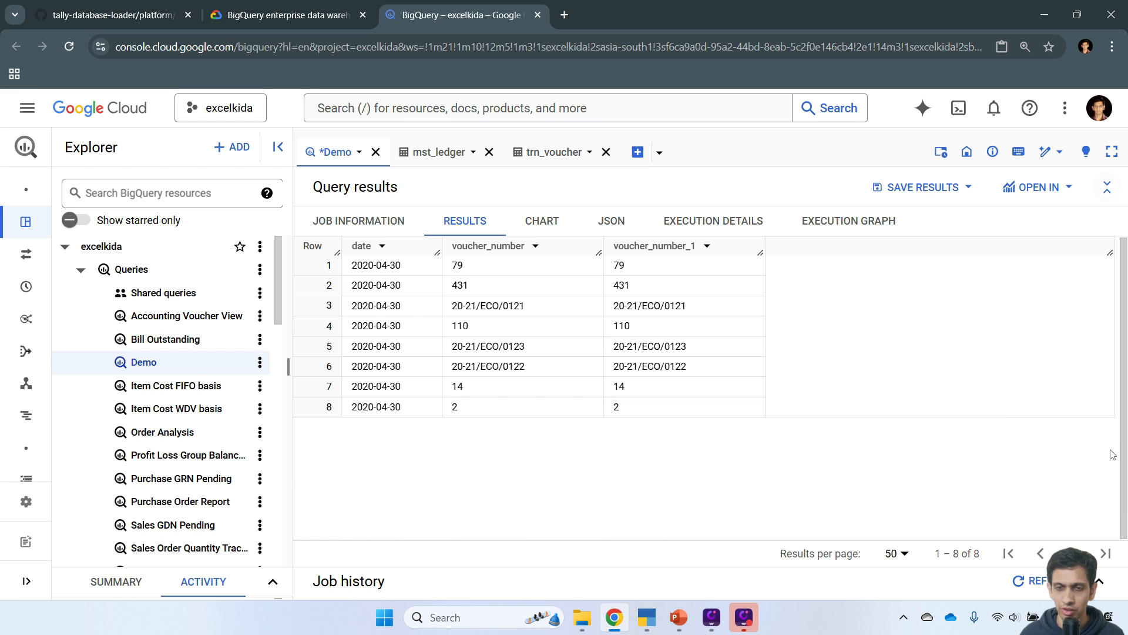
pyautogui.click(1107, 187)
# Save the changes to the Demo query and dismiss the notification.
pyautogui.moveTo(504, 306); pyautogui.dragTo(333, 272)
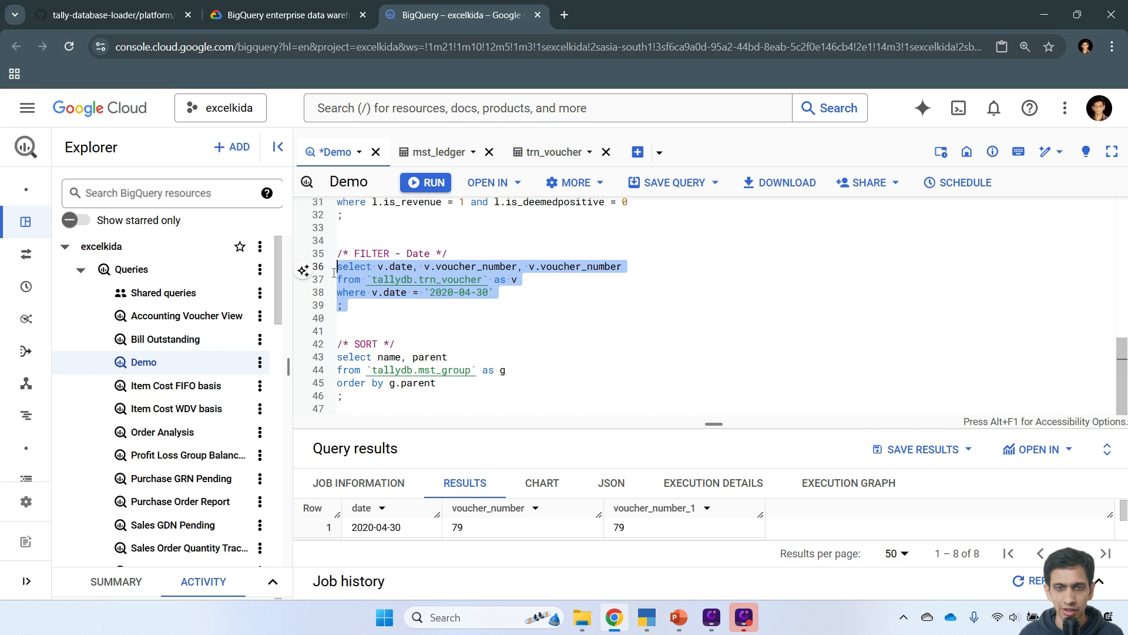
pyautogui.click(561, 273)
pyautogui.scroll(4, 529, 288)
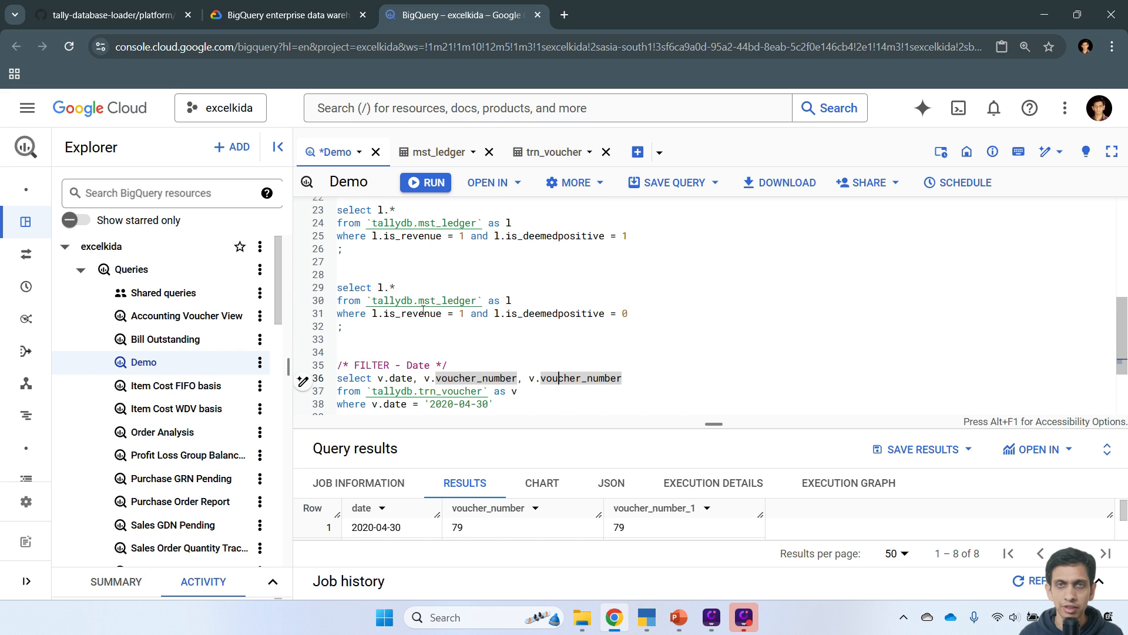
pyautogui.click(368, 349)
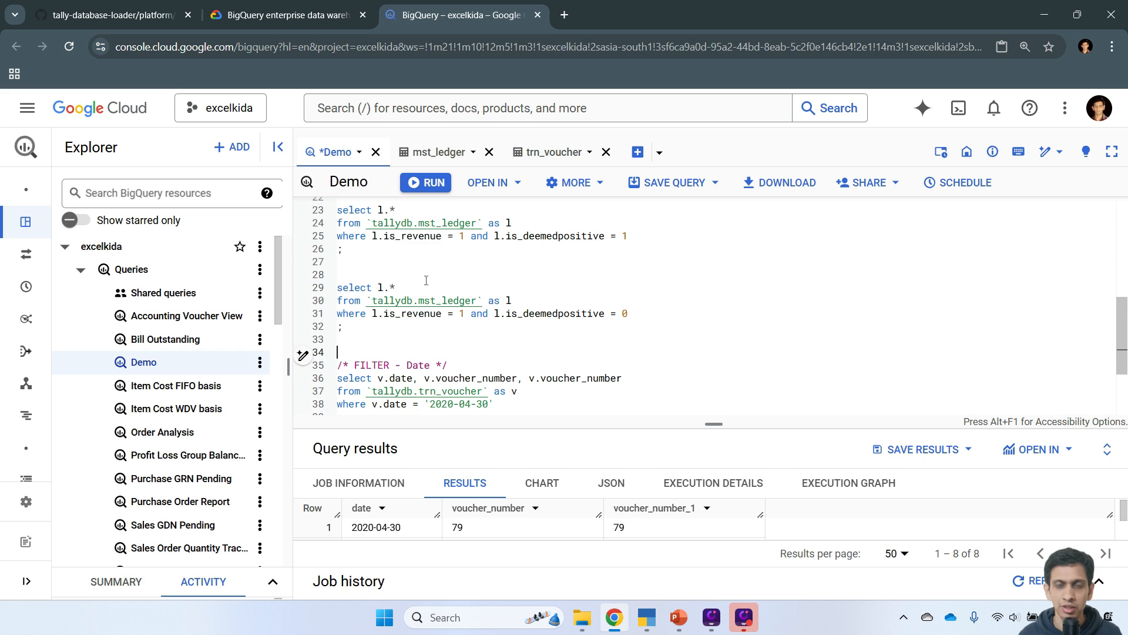
pyautogui.click(397, 257)
pyautogui.click(387, 254)
pyautogui.hotkey('ctrl', 's')
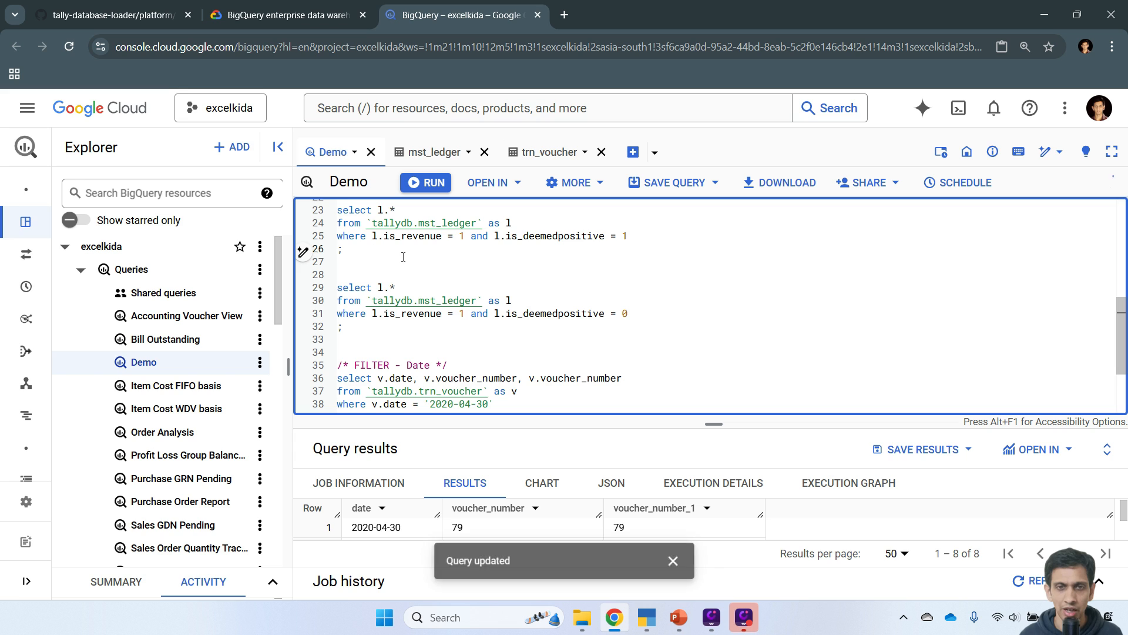
pyautogui.click(680, 562)
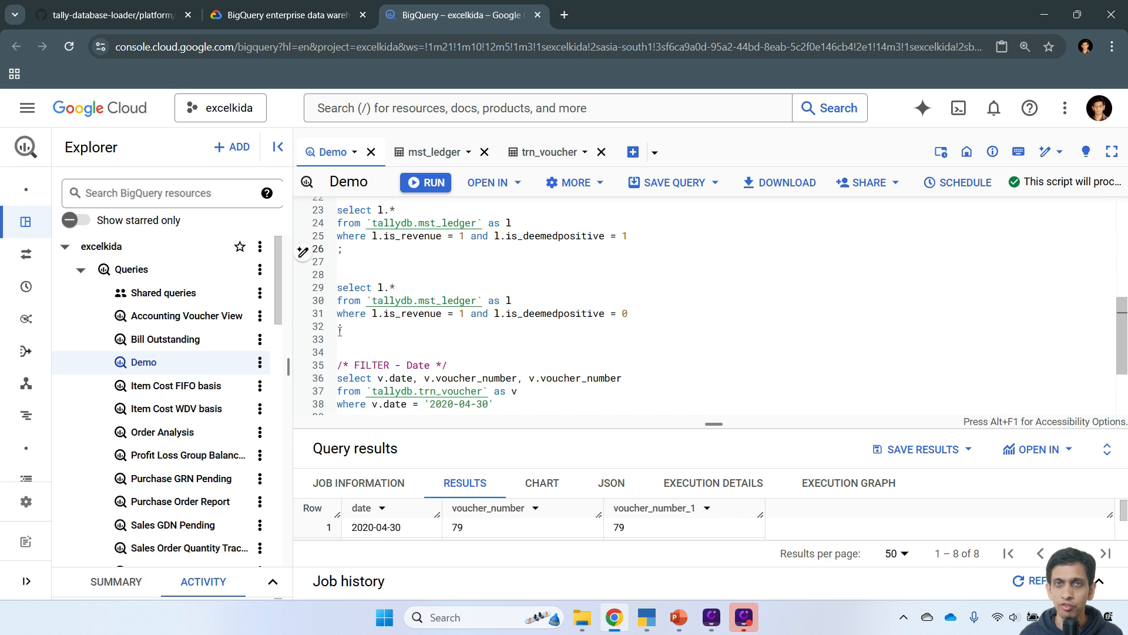
# Open a new blank SQL query and compare it with the Demo query's separate statements, ending on the blank query.
pyautogui.scroll(-3, 423, 317)
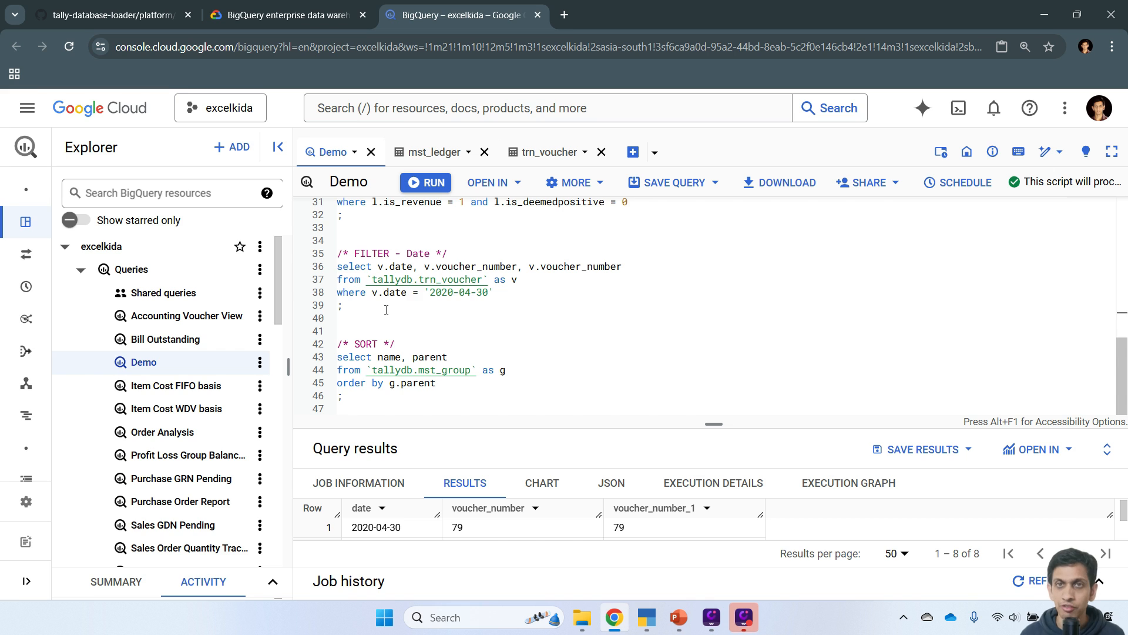
pyautogui.scroll(5, 387, 309)
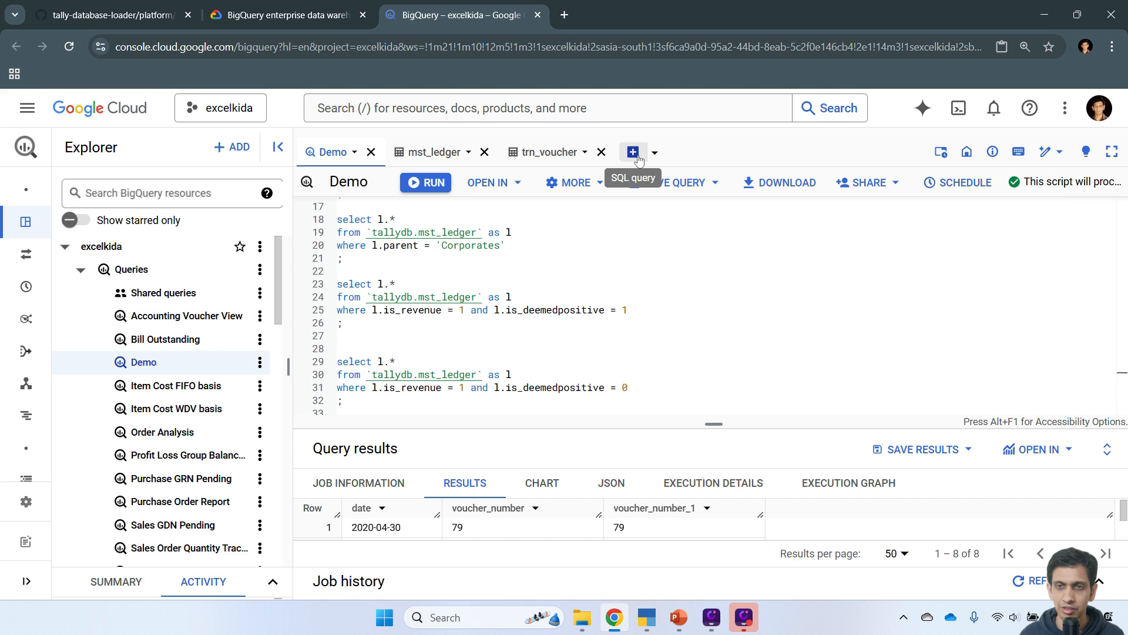
pyautogui.click(632, 154)
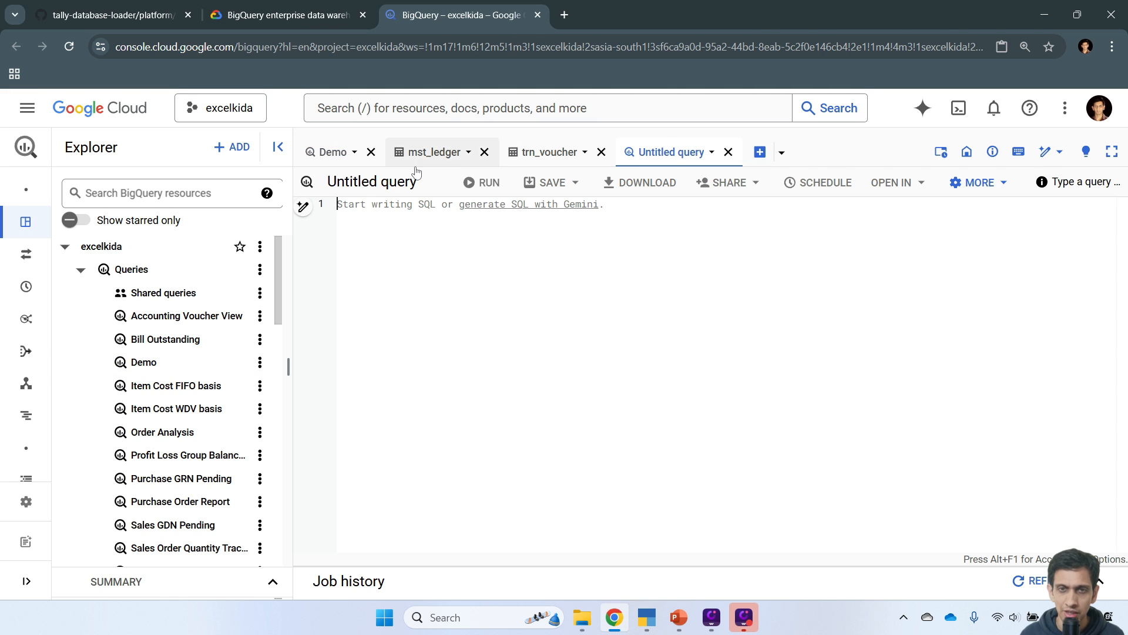
pyautogui.click(334, 151)
pyautogui.moveTo(371, 399); pyautogui.dragTo(298, 365)
pyautogui.click(667, 153)
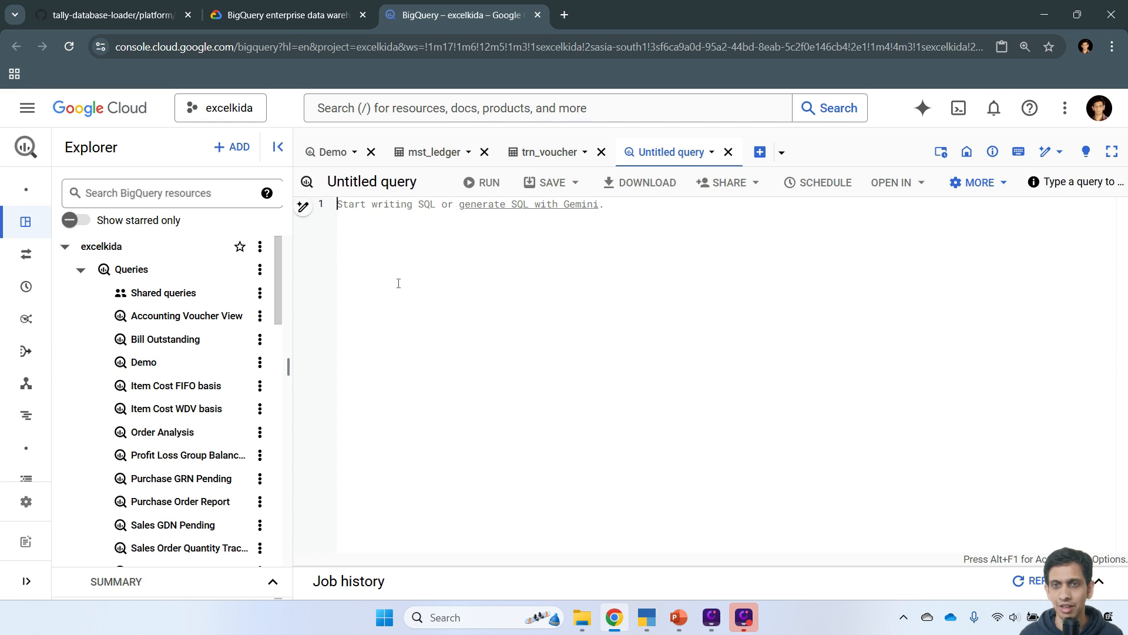
pyautogui.click(332, 151)
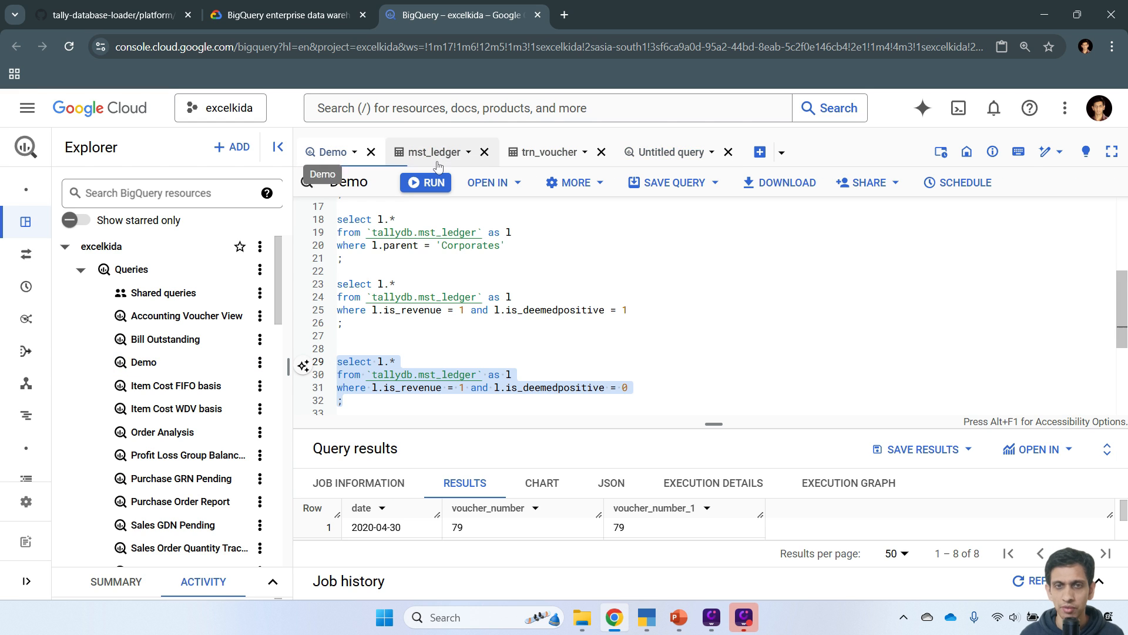
pyautogui.click(661, 154)
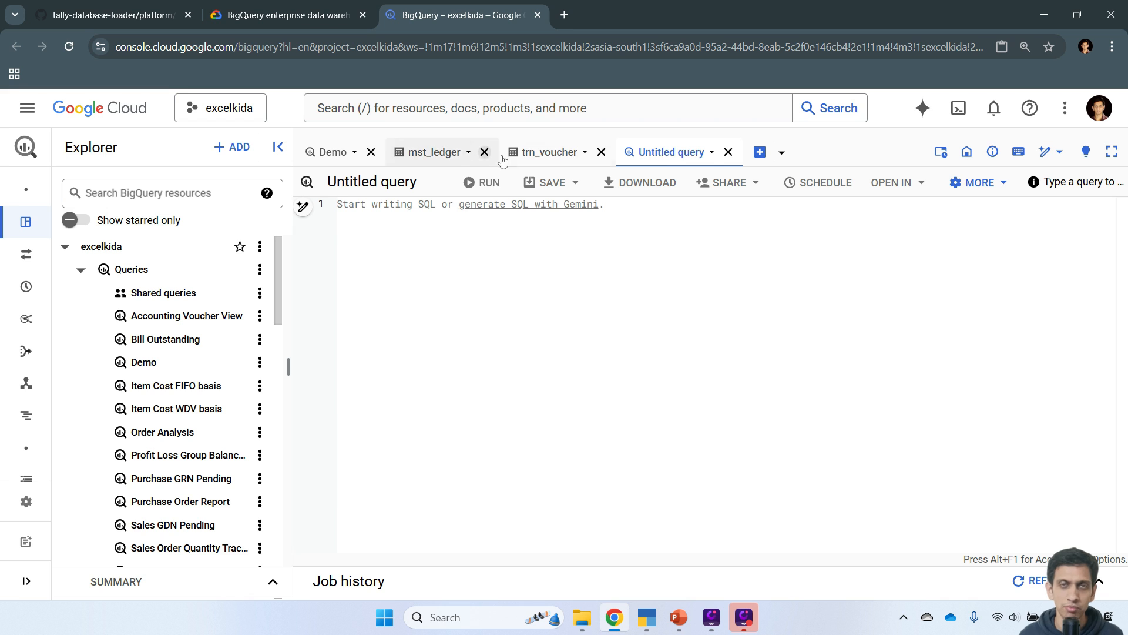